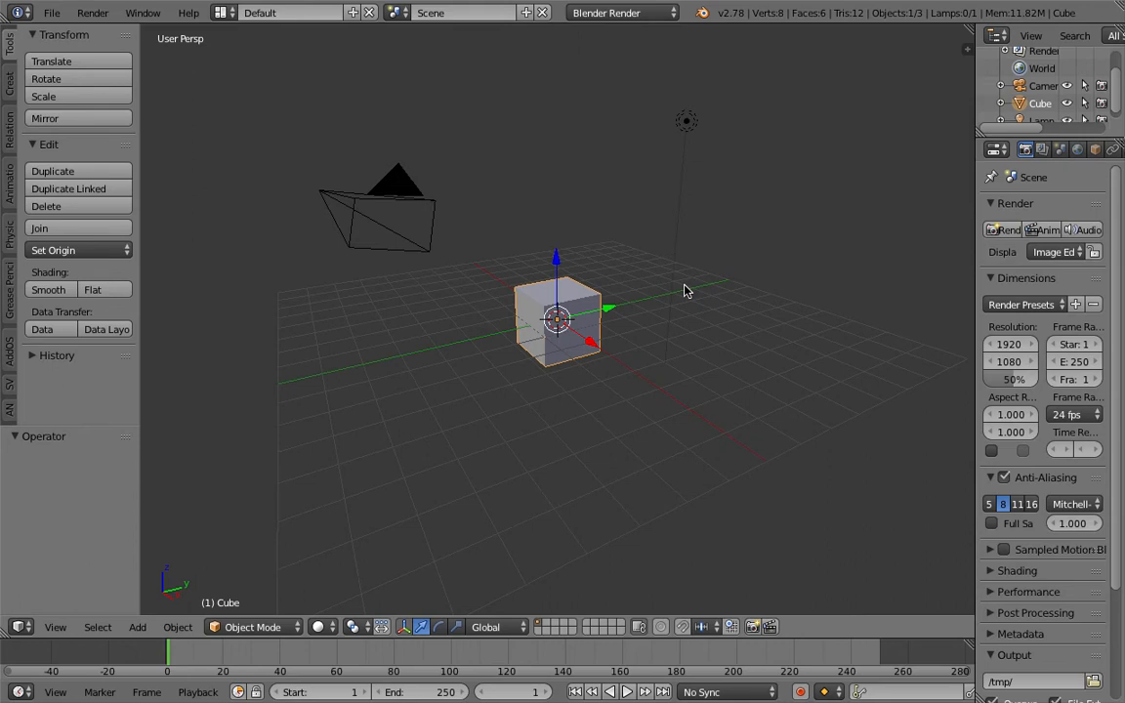
# Step: Switch the screen layout to Compositing and delete the default cube
pyautogui.moveTo(647, 292); pyautogui.dragTo(653, 291, button='middle')
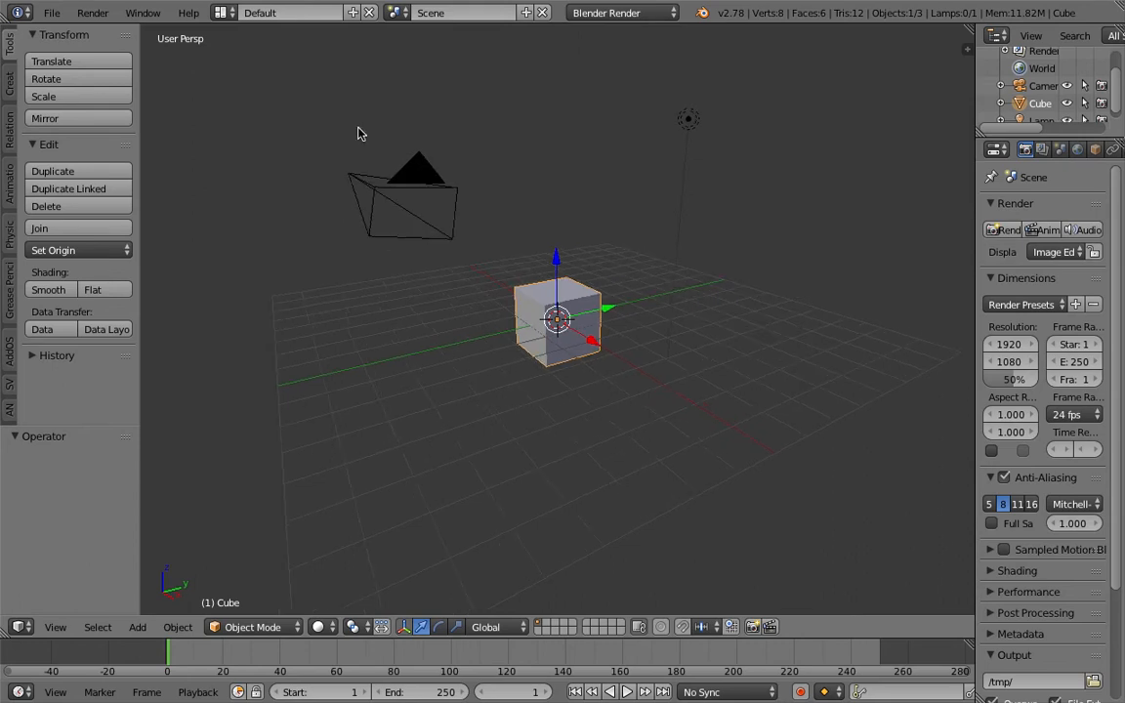
pyautogui.click(223, 16)
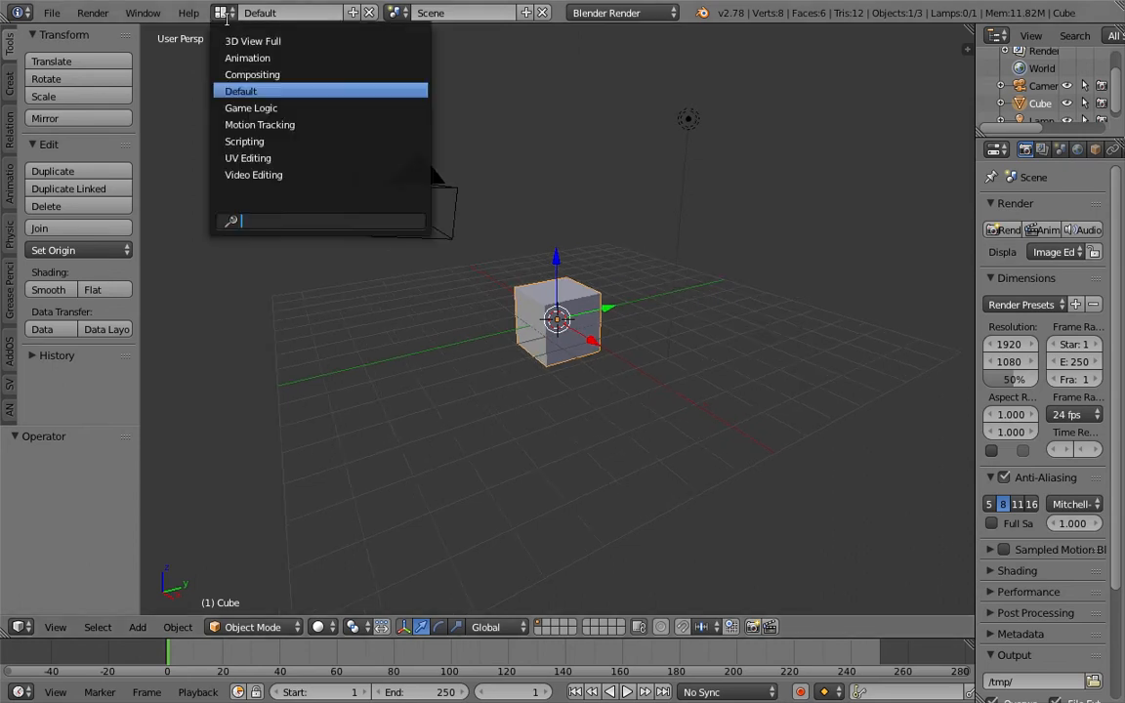
pyautogui.click(272, 76)
pyautogui.moveTo(740, 560); pyautogui.dragTo(773, 555, button='middle')
pyautogui.press('Delete')
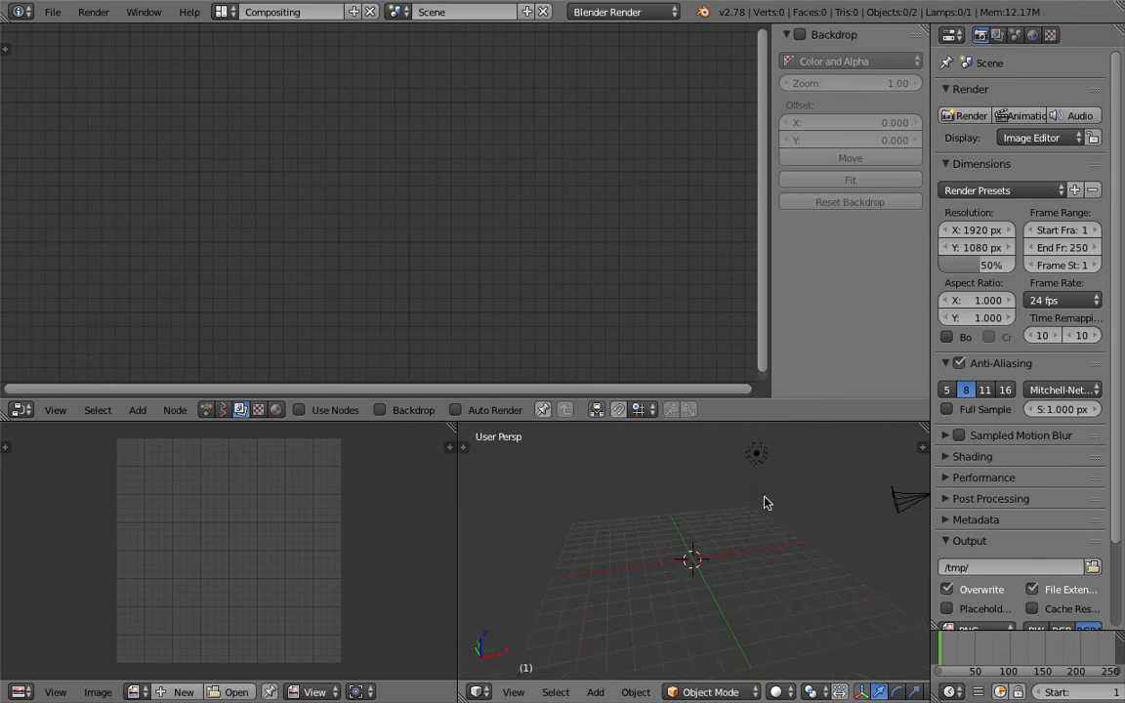
# Step: Move the lamp and camera to layer 2, and enlarge the 3D view area in width and height
pyautogui.rightClick(756, 452)
pyautogui.keyDown('shift'); pyautogui.rightClick(902, 515); pyautogui.keyUp('shift')
pyautogui.press('m')
pyautogui.press('2')
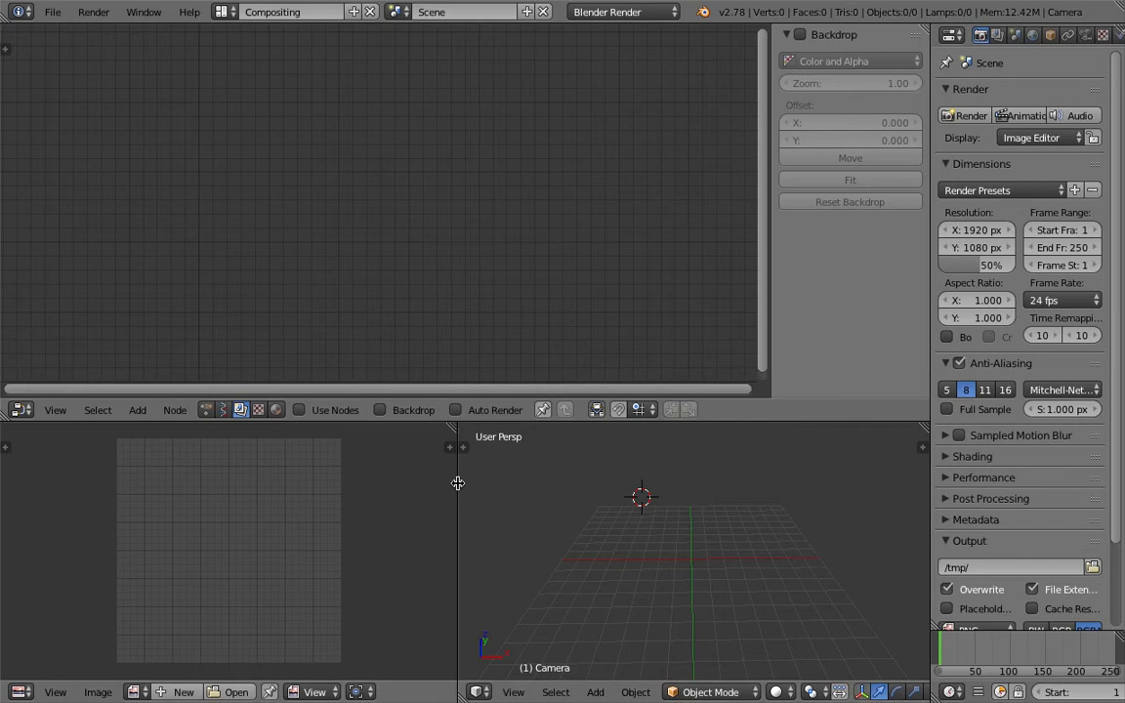
pyautogui.moveTo(458, 482); pyautogui.dragTo(376, 459)
pyautogui.moveTo(590, 423); pyautogui.dragTo(613, 326)
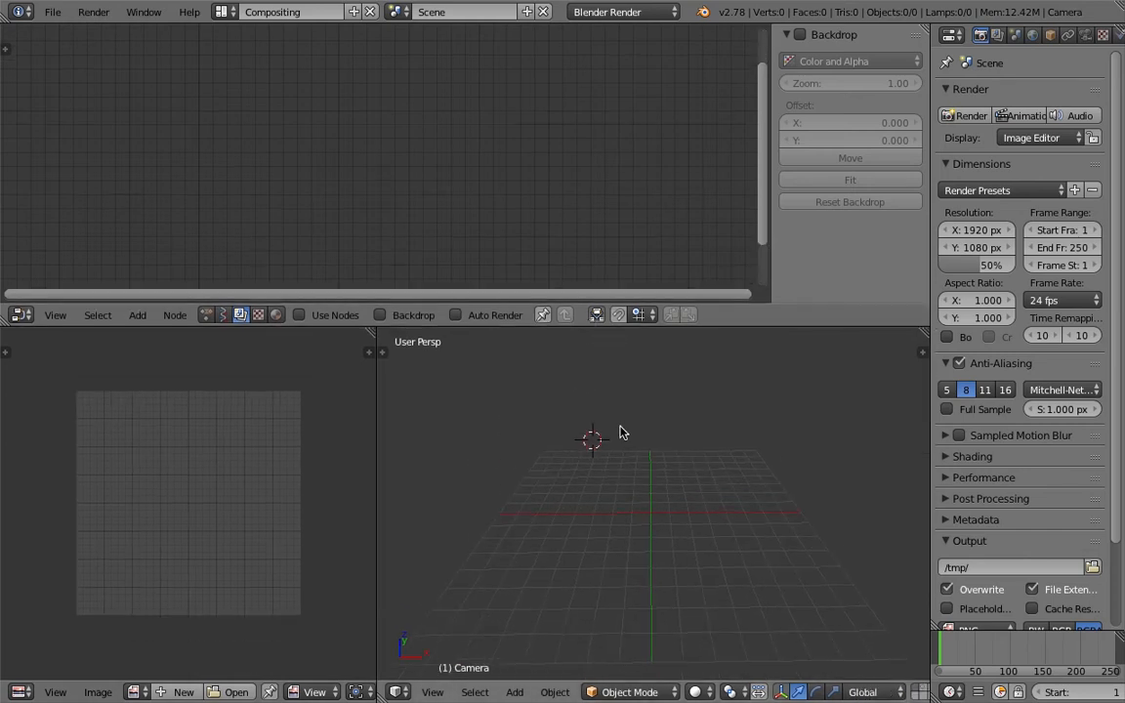
# Step: Add a torus mesh and show its creation settings beside the 3D view
pyautogui.hotkey('shift', 'a')
pyautogui.moveTo(624, 437)
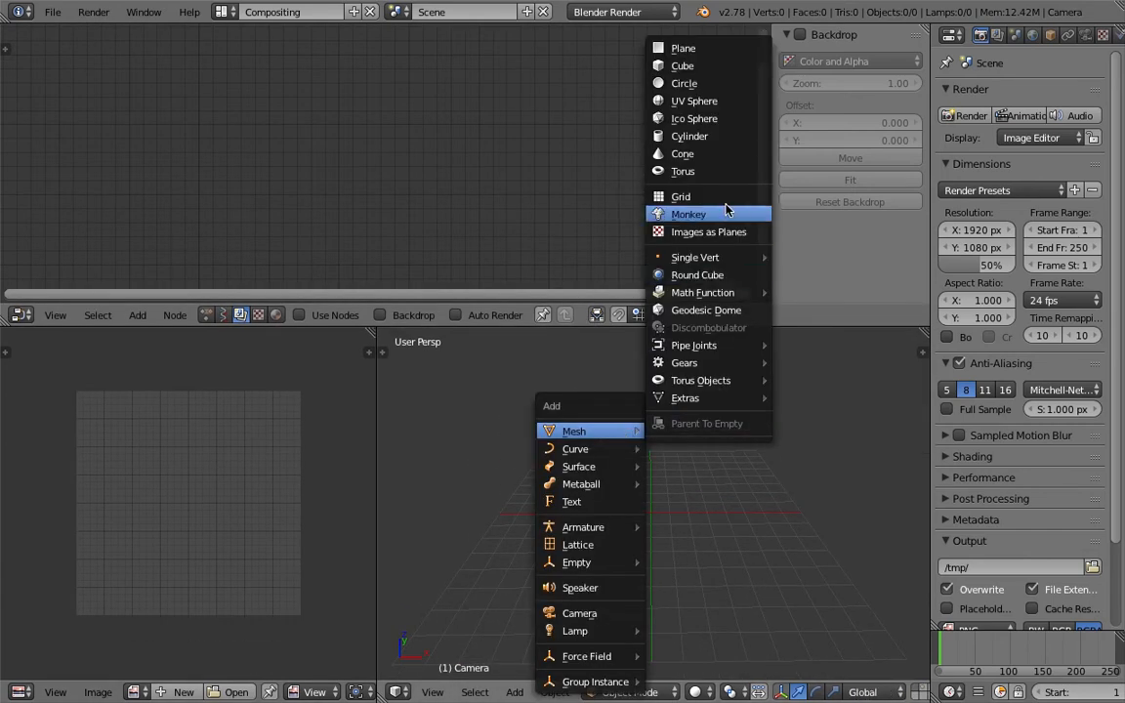
pyautogui.click(714, 174)
pyautogui.scroll(2, 739, 495)
pyautogui.keyDown('shift'); pyautogui.moveTo(635, 415); pyautogui.dragTo(745, 487, button='middle'); pyautogui.keyUp('shift')
pyautogui.scroll(3, 759, 518)
pyautogui.press('t')
pyautogui.scroll(-3, 498, 576)
# Step: Set the torus's major segments to 24 and its minor segments to 10
pyautogui.moveTo(484, 577); pyautogui.dragTo(593, 463)
pyautogui.scroll(-4, 499, 563)
pyautogui.scroll(5, 747, 521)
pyautogui.keyDown('shift'); pyautogui.moveTo(773, 521); pyautogui.dragTo(668, 521, button='middle'); pyautogui.keyUp('shift')
pyautogui.moveTo(496, 535); pyautogui.dragTo(433, 535)
pyautogui.moveTo(478, 574)
pyautogui.mouseDown()
pyautogui.moveTo(455, 574)
pyautogui.moveTo(493, 574)
pyautogui.mouseUp()
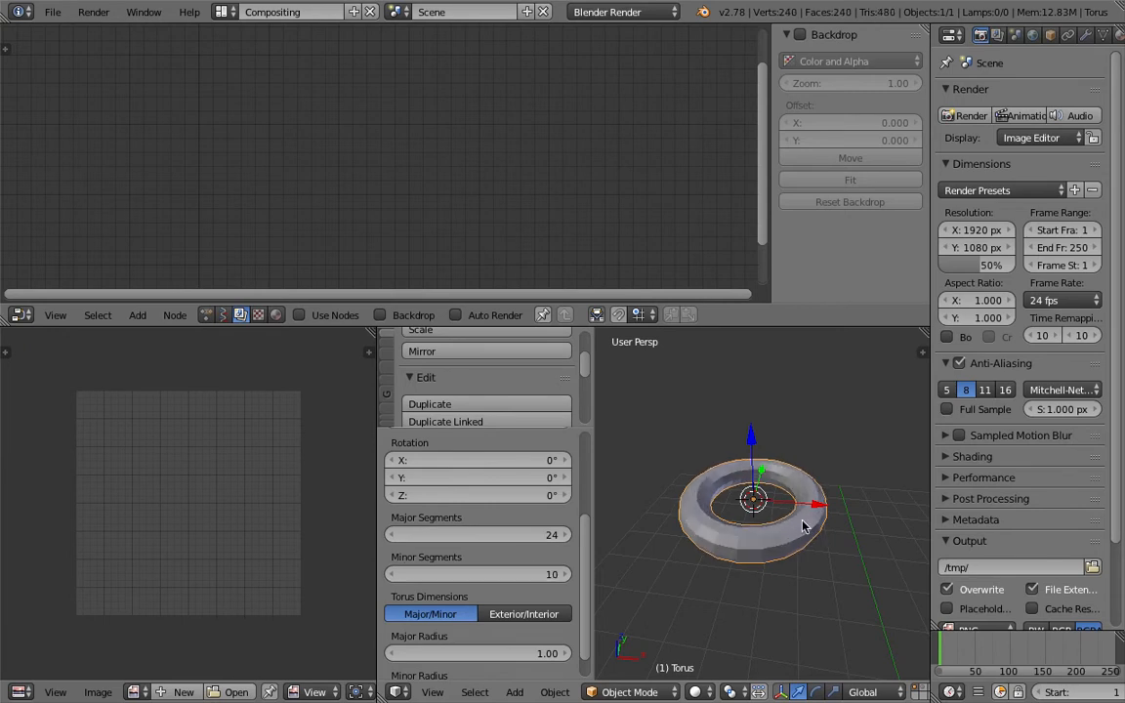
pyautogui.moveTo(802, 518); pyautogui.dragTo(775, 538, button='middle')
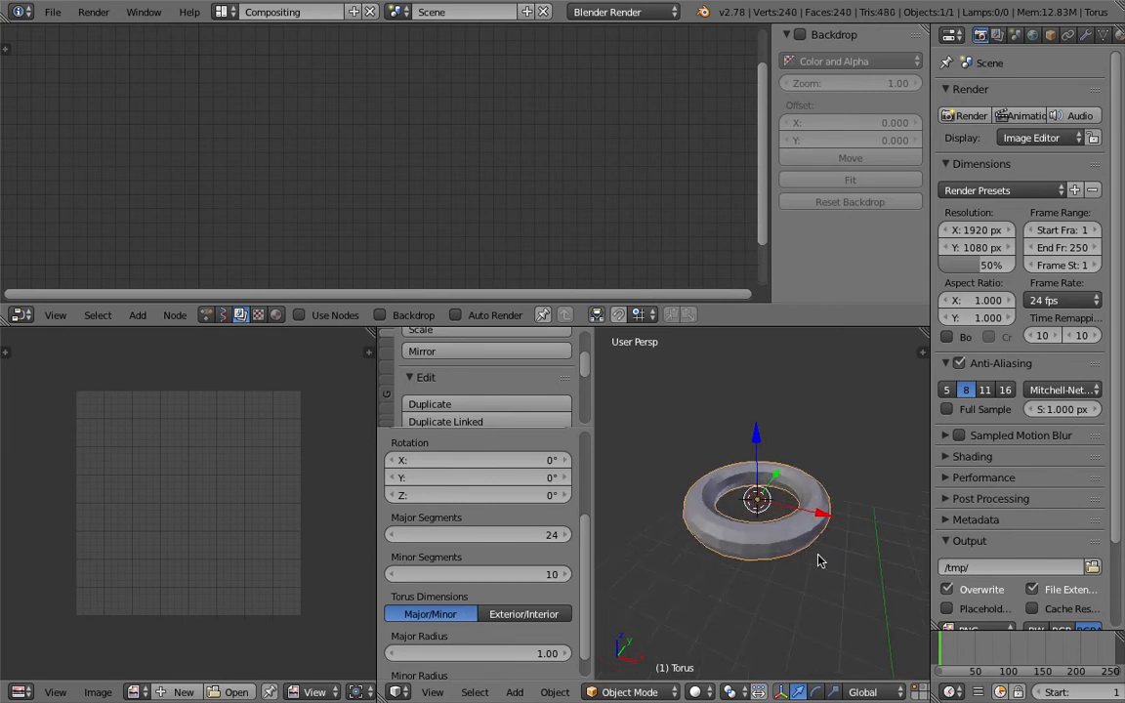
# Step: Enlarge the torus's major radius and set its minor radius to 0.22
pyautogui.scroll(-1, 450, 571)
pyautogui.moveTo(452, 625); pyautogui.dragTo(521, 665)
pyautogui.moveTo(687, 485); pyautogui.dragTo(694, 515, button='middle')
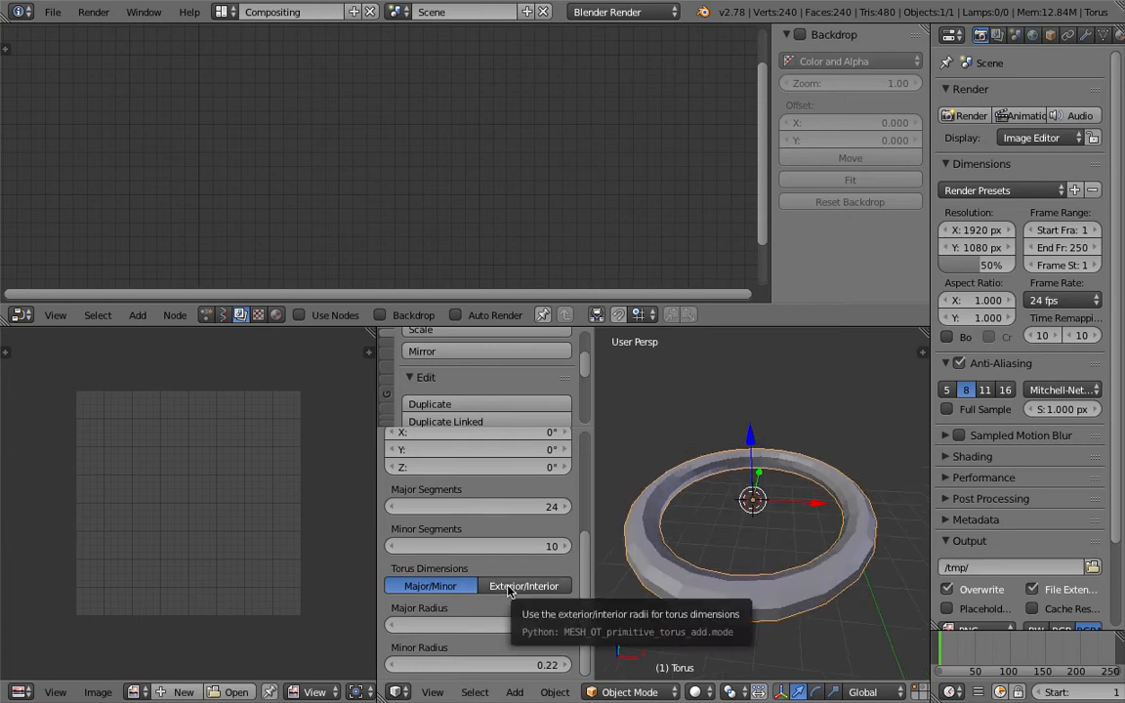
# Step: Switch the torus dimensions to Exterior/Interior and adjust the radius
pyautogui.click(507, 590)
pyautogui.moveTo(478, 625); pyautogui.dragTo(542, 626)
pyautogui.scroll(-3, 696, 498)
# Step: Delete the torus from the scene
pyautogui.moveTo(793, 487); pyautogui.dragTo(724, 513, button='middle')
pyautogui.press('x')
pyautogui.click(713, 499)
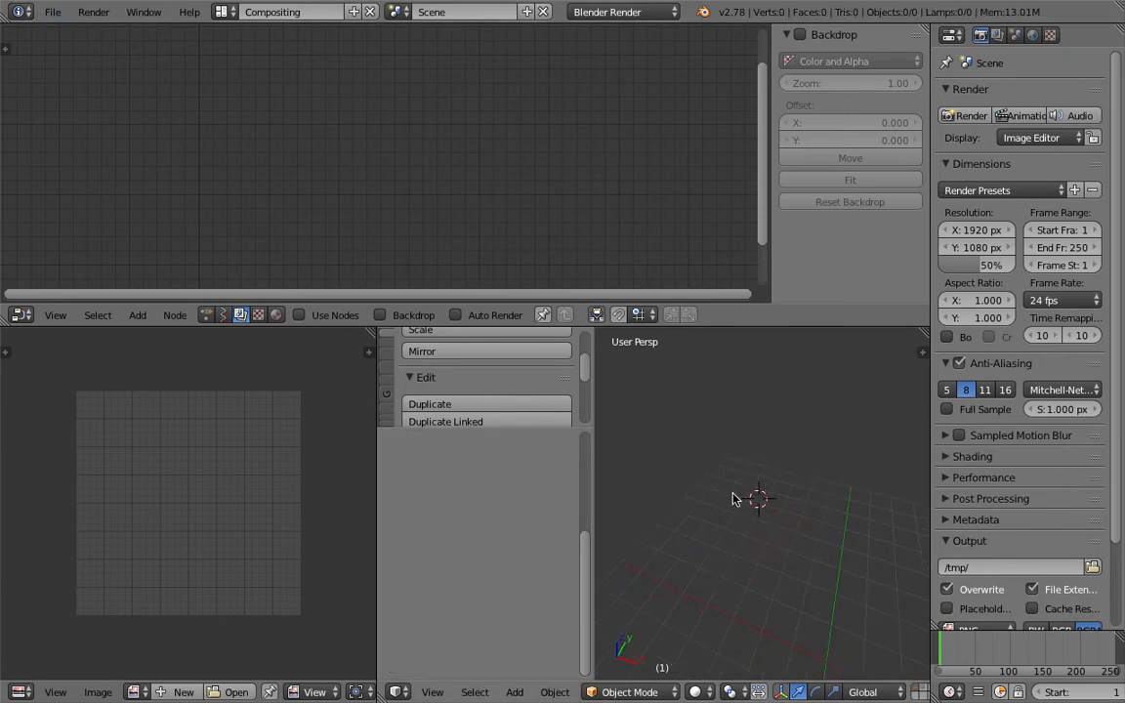
# Step: Widen the 3D view area and save the file to the Desktop as sv_torus_from_scratch_001.blend
pyautogui.moveTo(928, 343); pyautogui.dragTo(984, 349)
pyautogui.hotkey('ctrl', 'shift', 's')
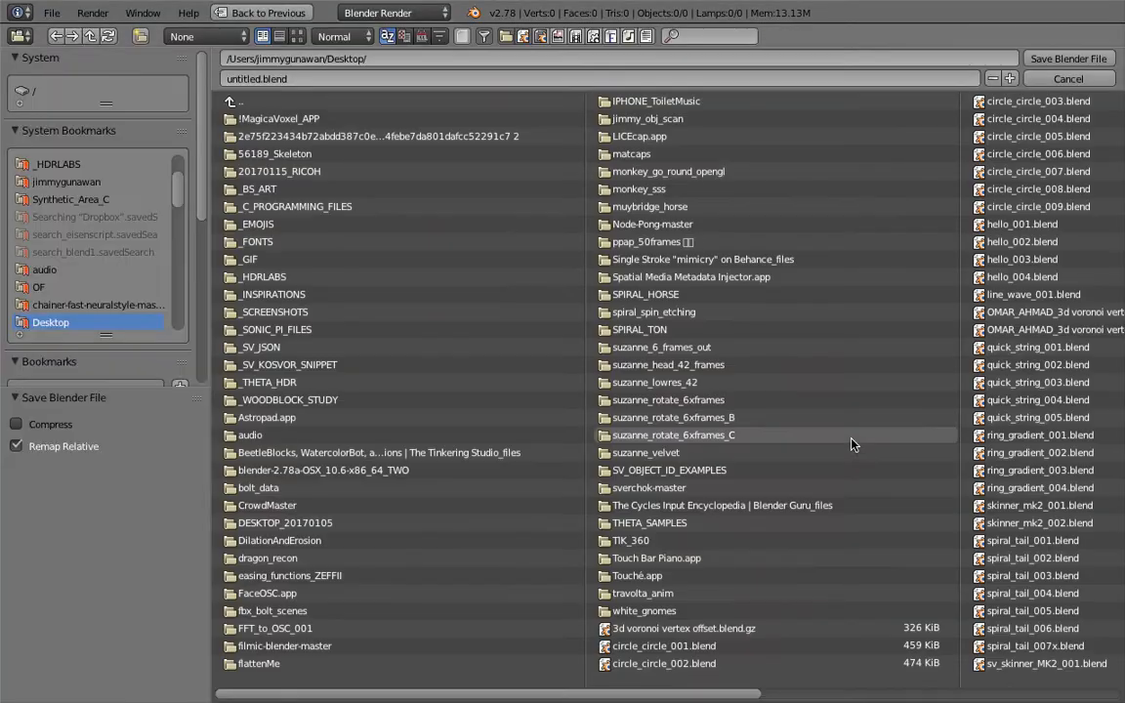
pyautogui.click(280, 79)
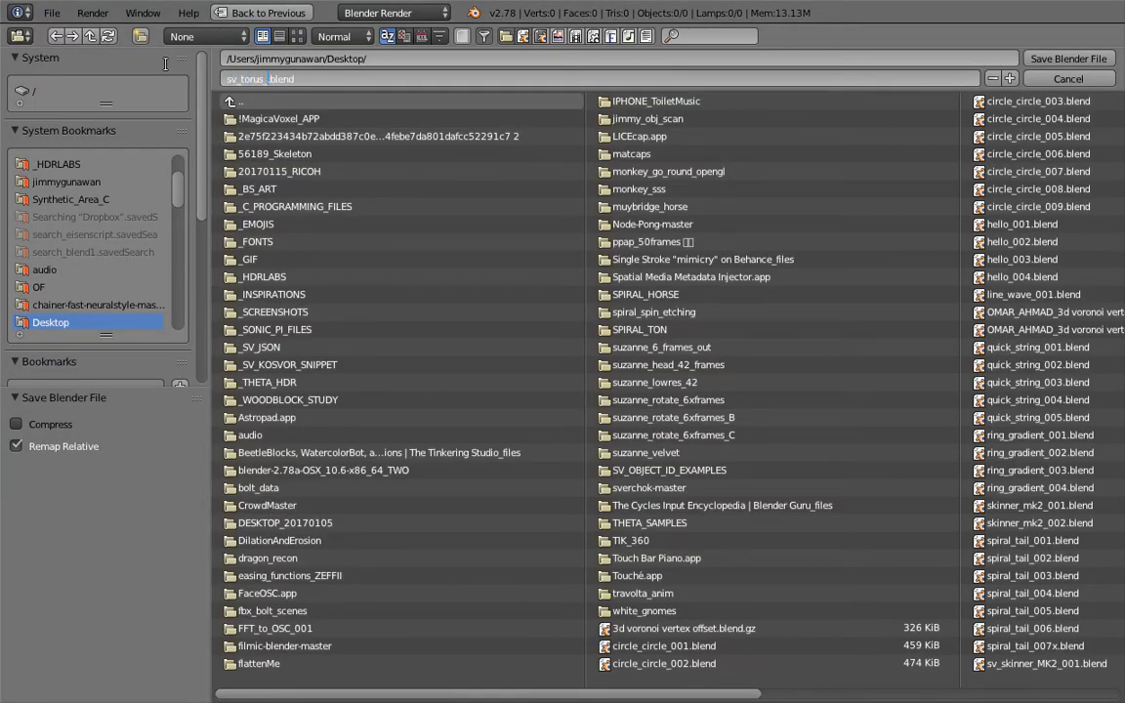
pyautogui.write('sv_torus_from_scratch_001')
pyautogui.press('Return')
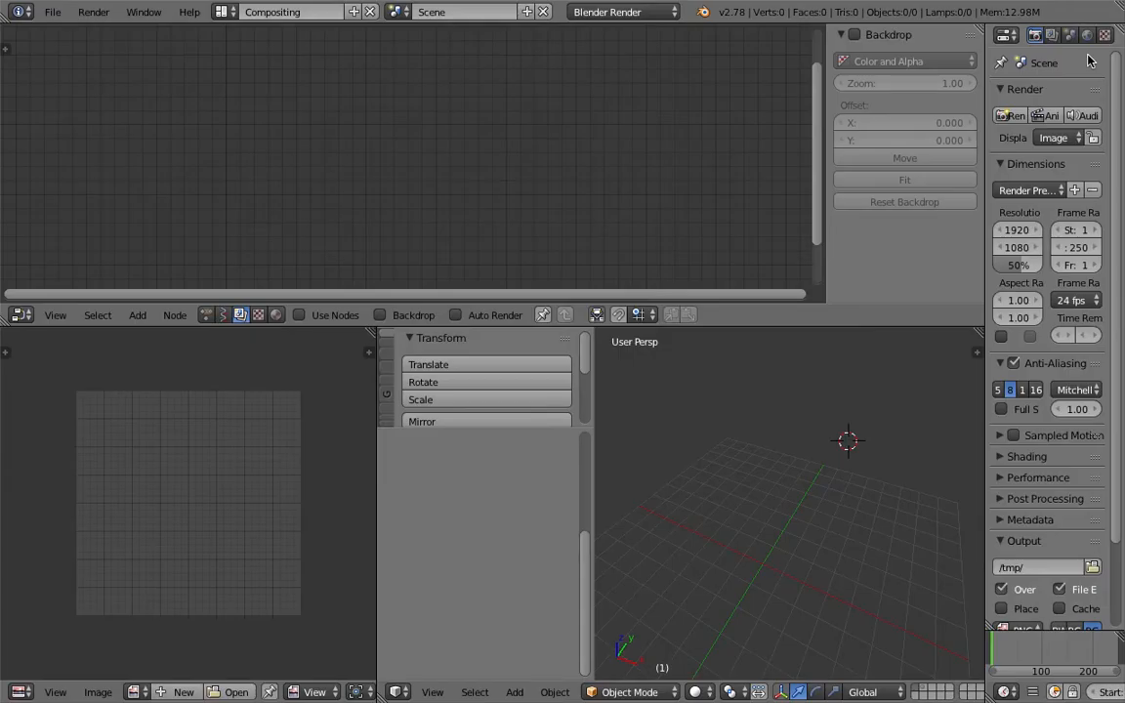
# Step: Create a new Sverchok node tree in the node editor and search the available nodes for "torus"
pyautogui.click(234, 314)
pyautogui.click(347, 314)
pyautogui.hotkey('shift', 'a')
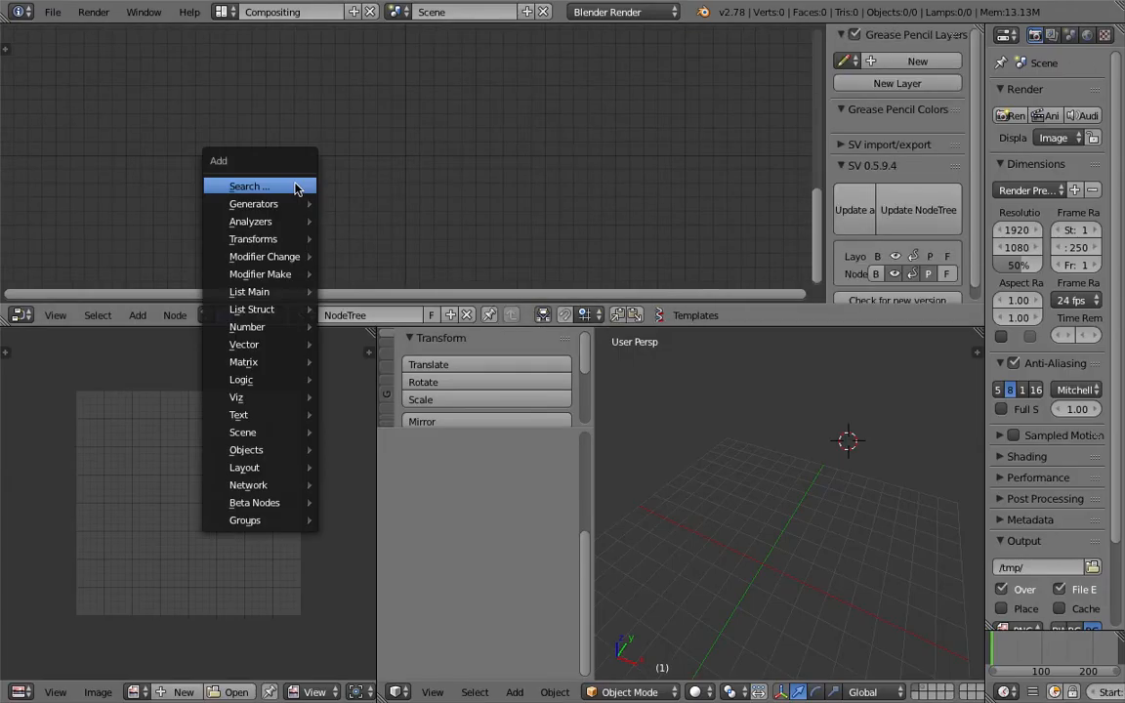
pyautogui.click(296, 186)
pyautogui.write('torus')
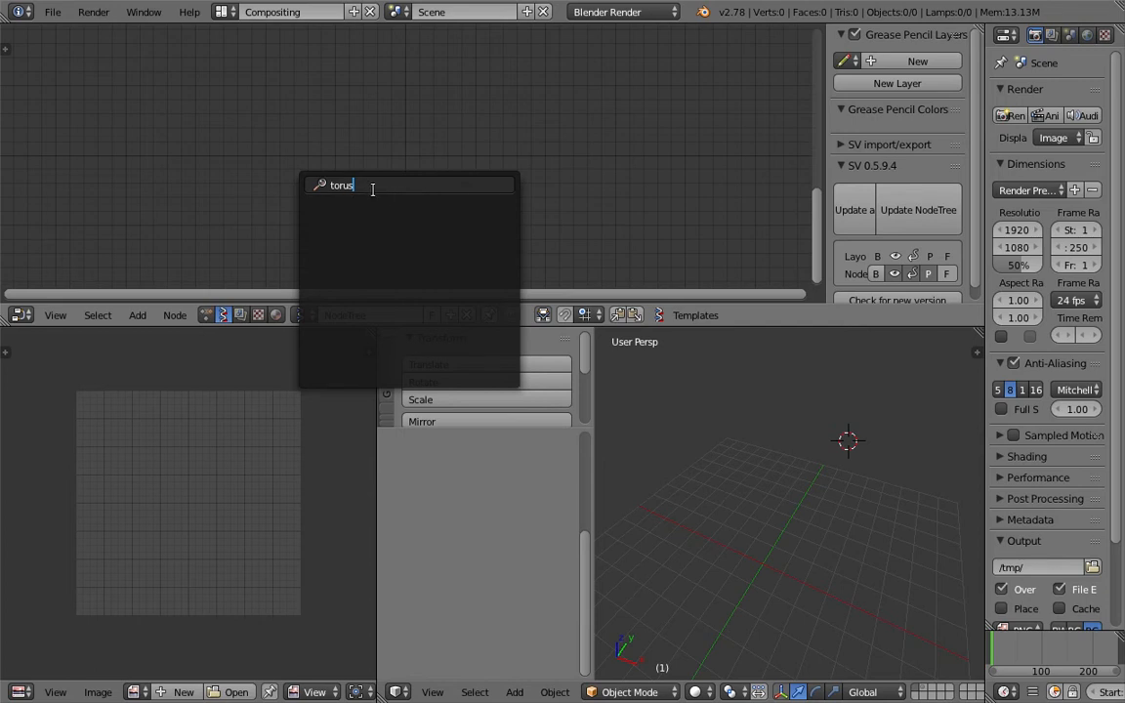
pyautogui.press('Escape')
# Step: Try to add a Circle node to the Sverchok node tree
pyautogui.hotkey('shift', 'a')
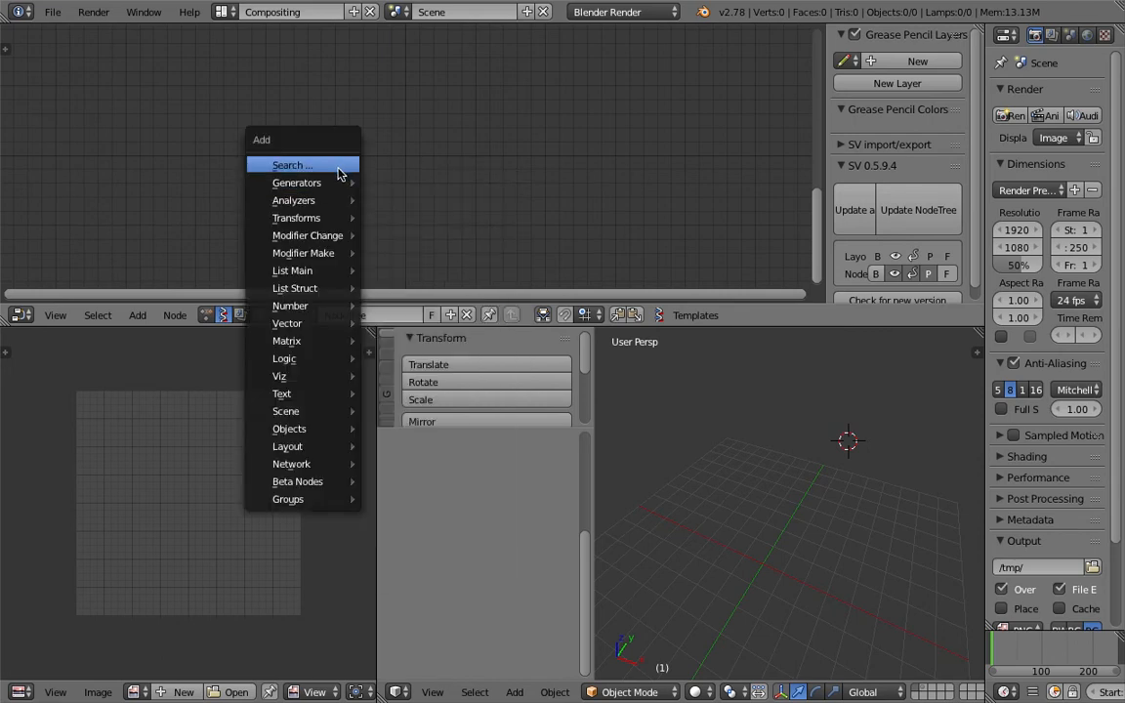
pyautogui.click(338, 173)
pyautogui.write('cir')
pyautogui.press('Return')
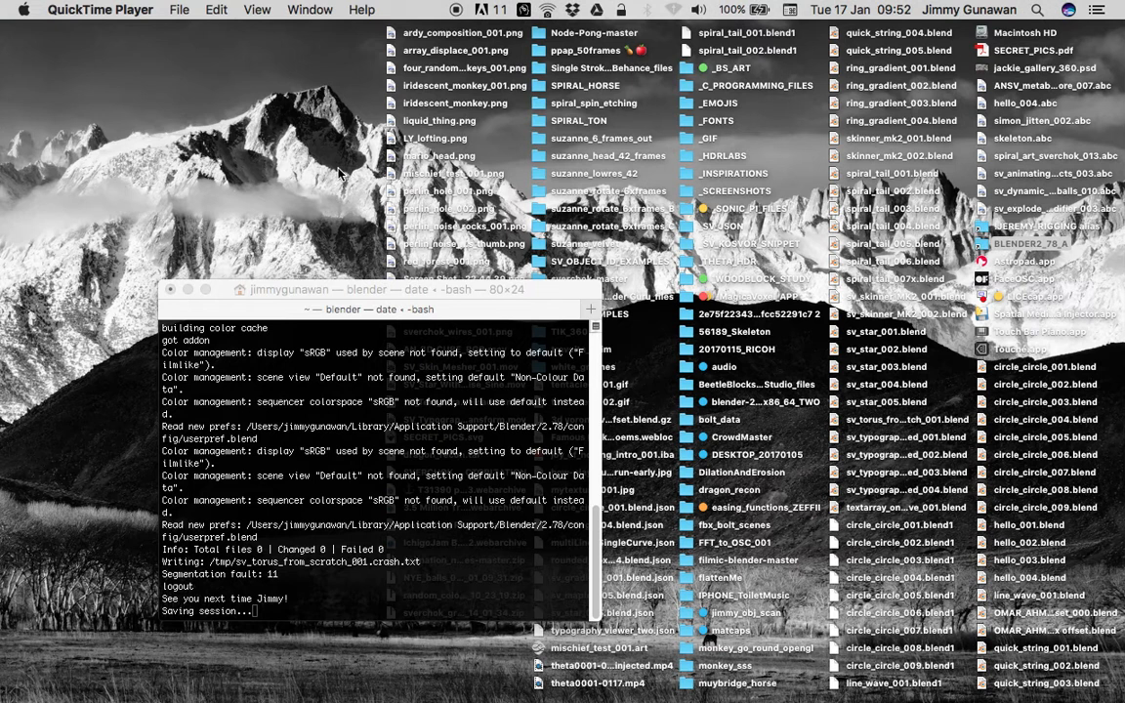
# Step: Switch to Finder with the BLENDER2_78_A folder open and dismiss the crash report
pyautogui.click(169, 290)
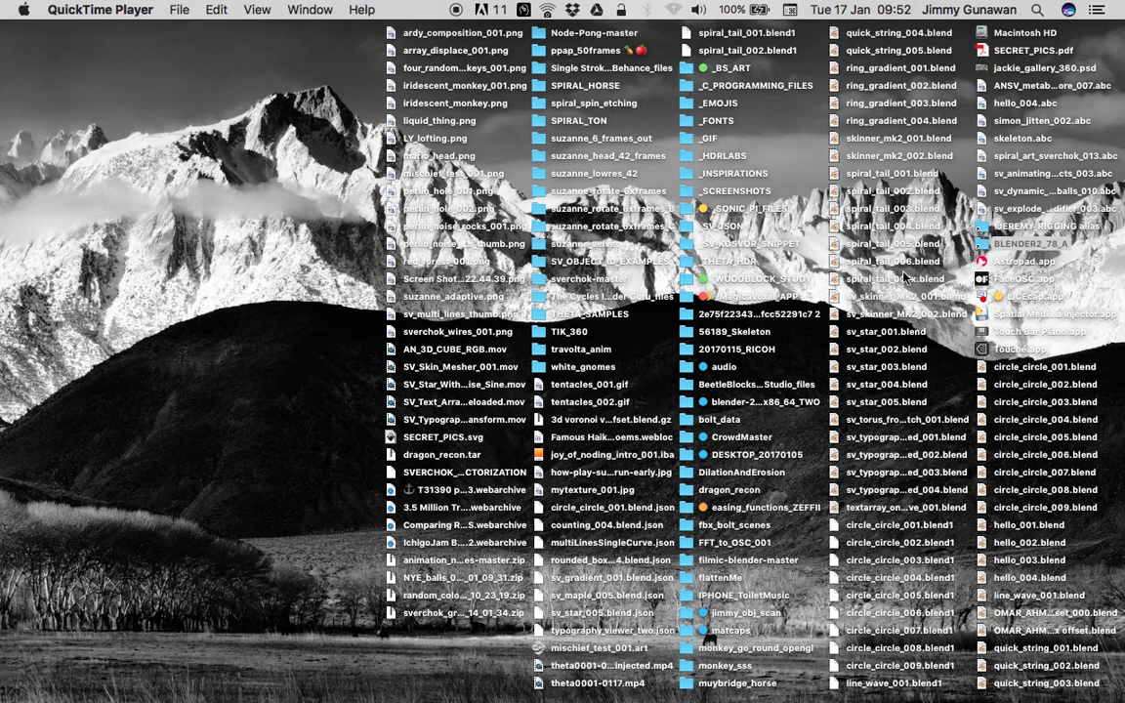
pyautogui.click(979, 247)
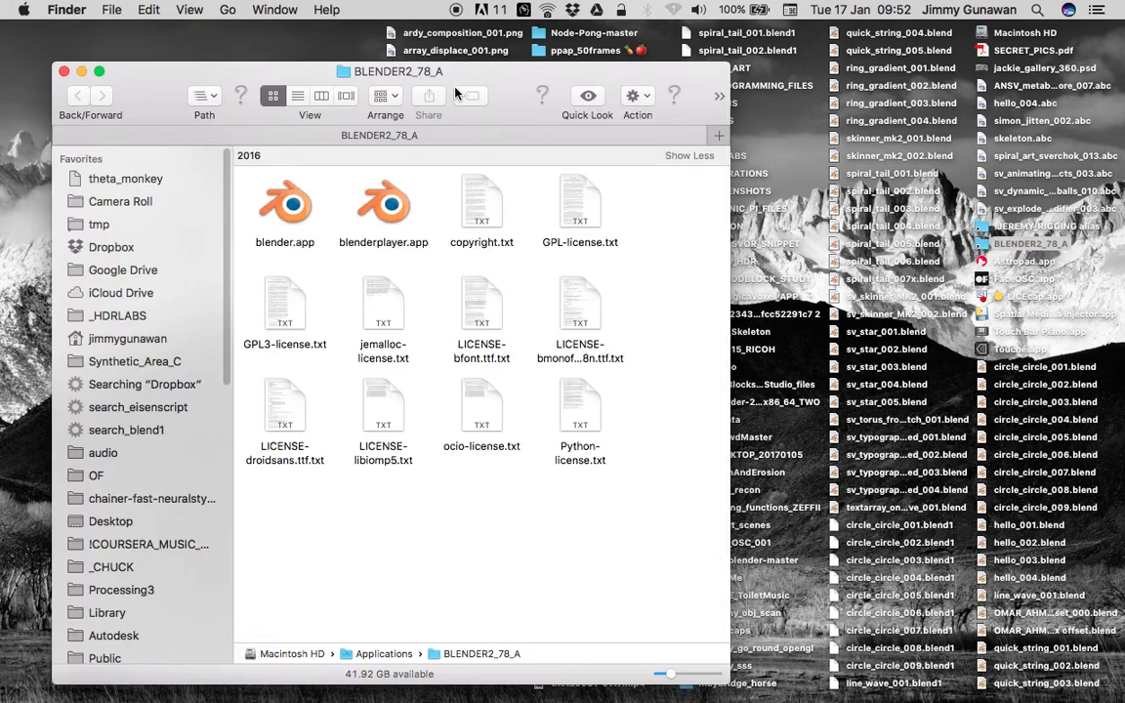
pyautogui.moveTo(456, 93); pyautogui.dragTo(474, 72)
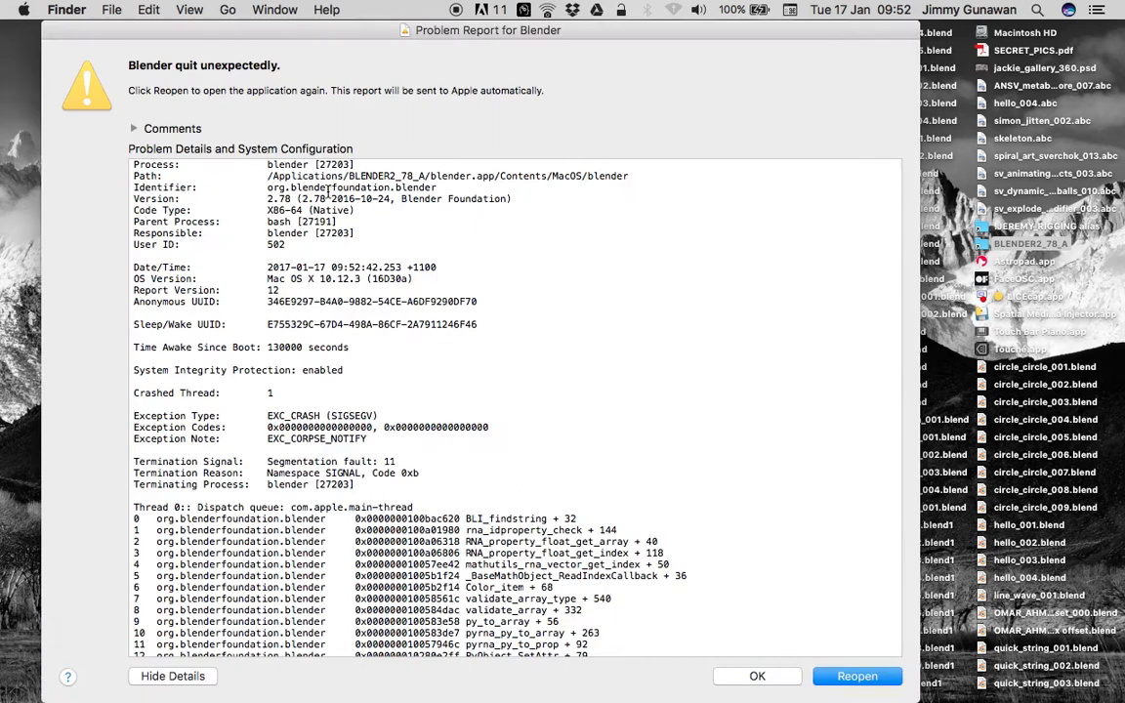
pyautogui.rightClick(328, 189)
pyautogui.click(757, 675)
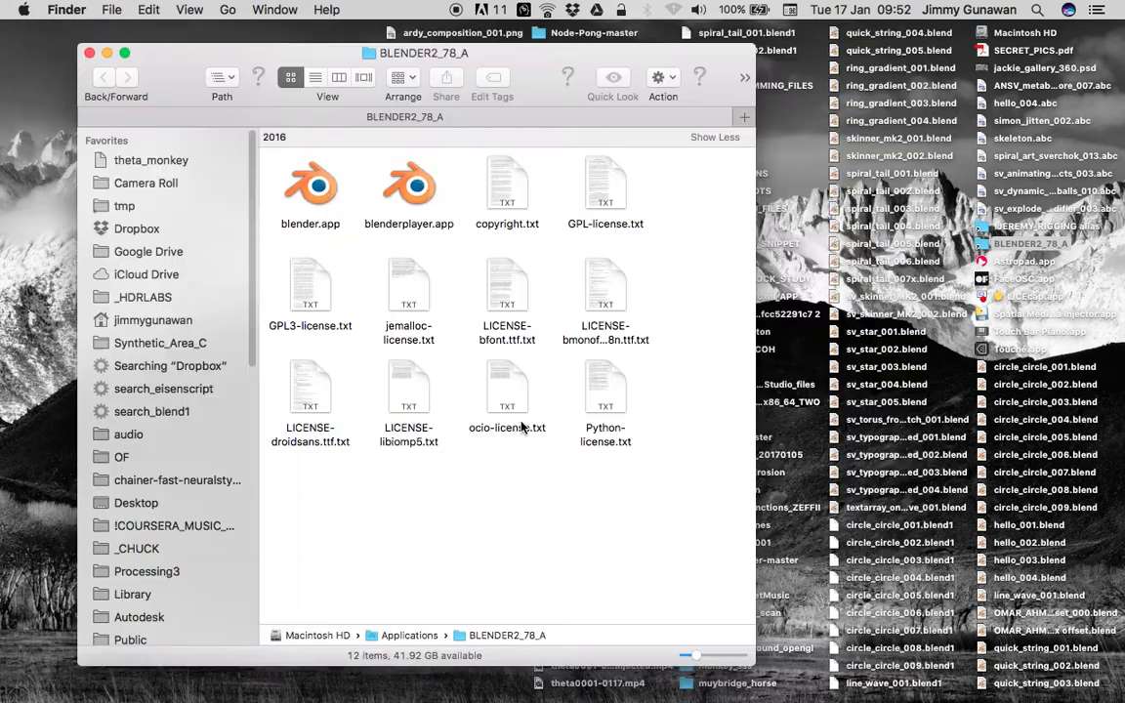
# Step: Relaunch Blender from its executable in the Contents/MacOS folder inside the blender.app package
pyautogui.rightClick(330, 195)
pyautogui.click(391, 219)
pyautogui.click(338, 175)
pyautogui.doubleClick(338, 176)
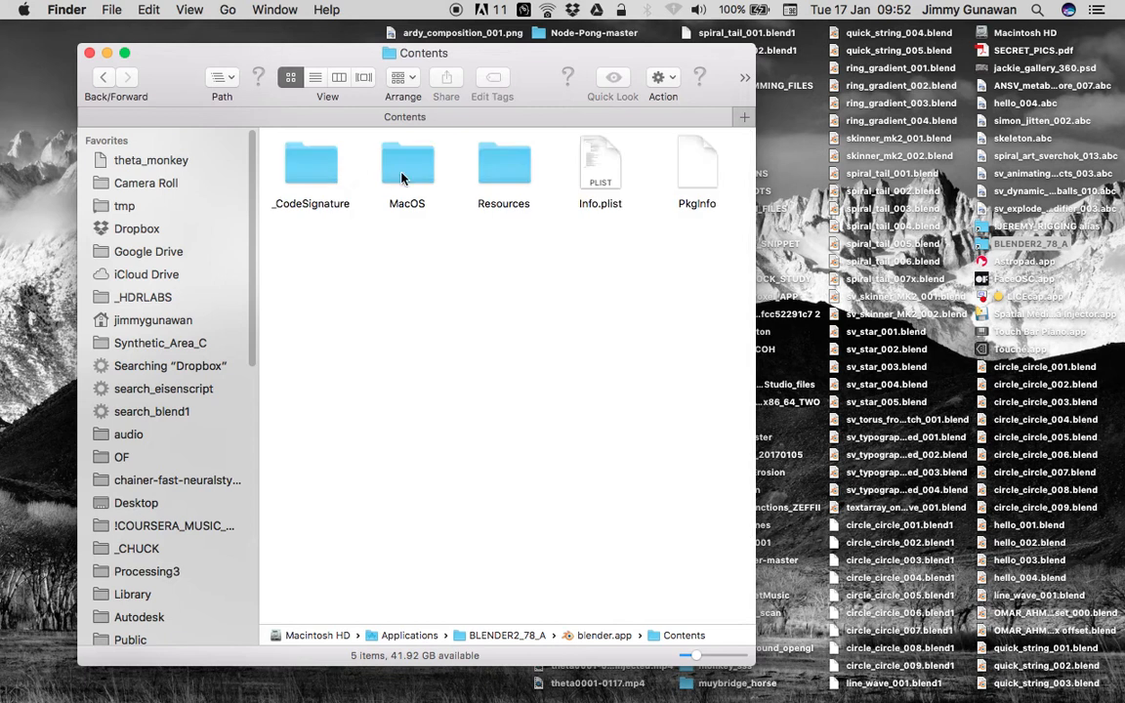
pyautogui.doubleClick(404, 166)
pyautogui.doubleClick(332, 166)
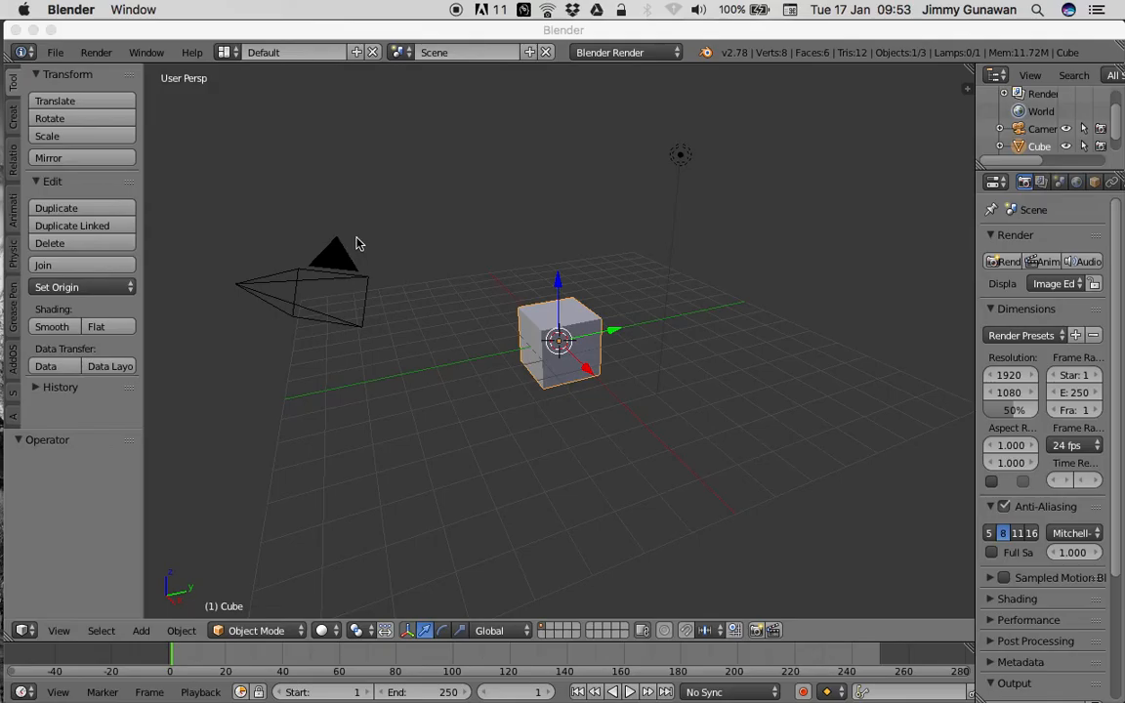
# Step: Reopen the recent file sv_torus_from_scratch_001.blend
pyautogui.click(56, 52)
pyautogui.moveTo(132, 108)
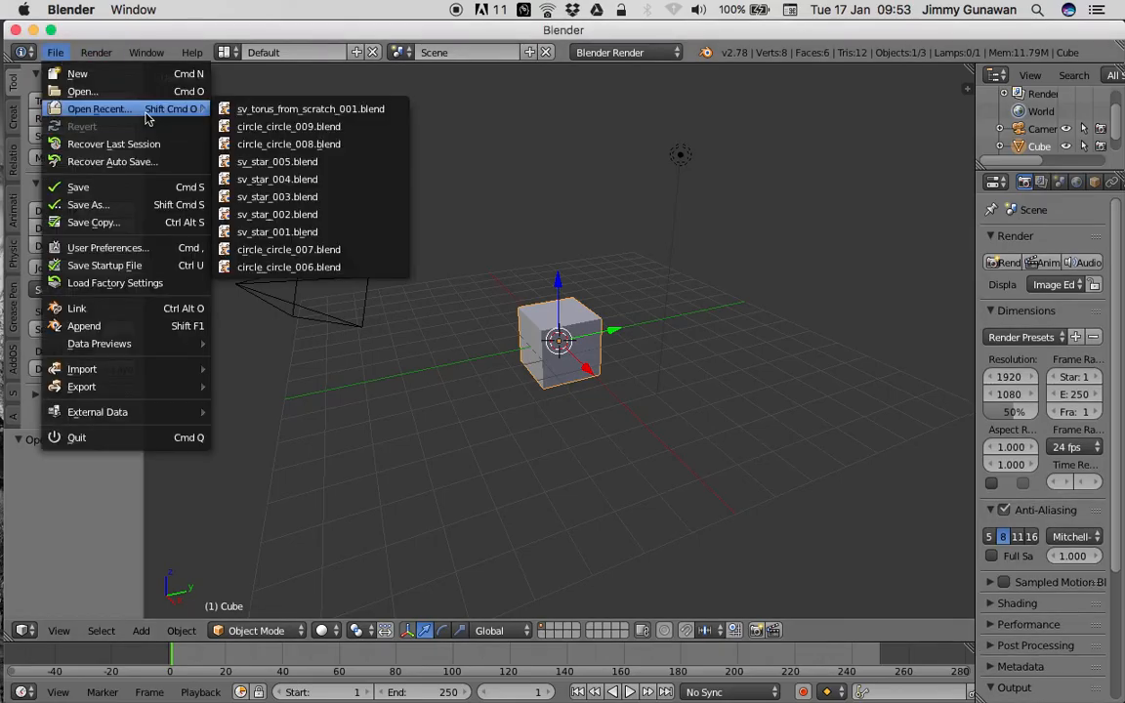
pyautogui.click(244, 108)
# Step: Create a new Sverchok node tree and place a Circle generator node in it
pyautogui.click(227, 336)
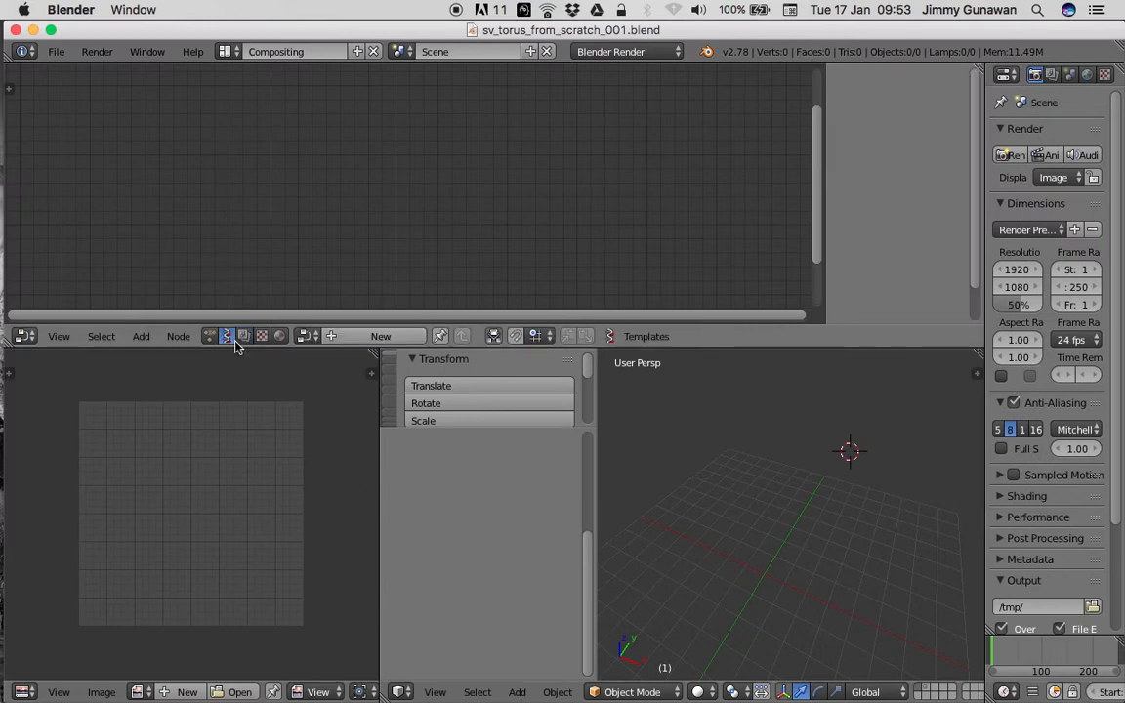
pyautogui.click(356, 336)
pyautogui.hotkey('shift', 'a')
pyautogui.click(293, 170)
pyautogui.write('cir')
pyautogui.press('Return')
pyautogui.click(243, 151)
# Step: Add a Skin Mesher mk1 node next to the Circle node
pyautogui.hotkey('shift', 'a')
pyautogui.click(532, 154)
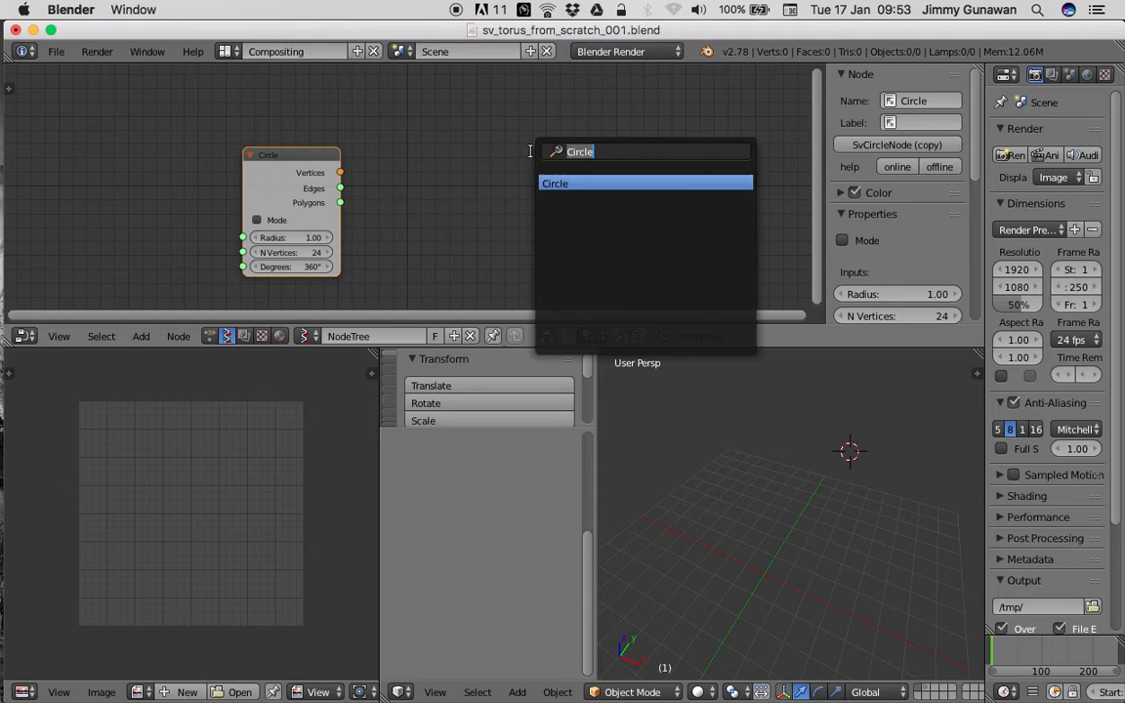
pyautogui.write('view')
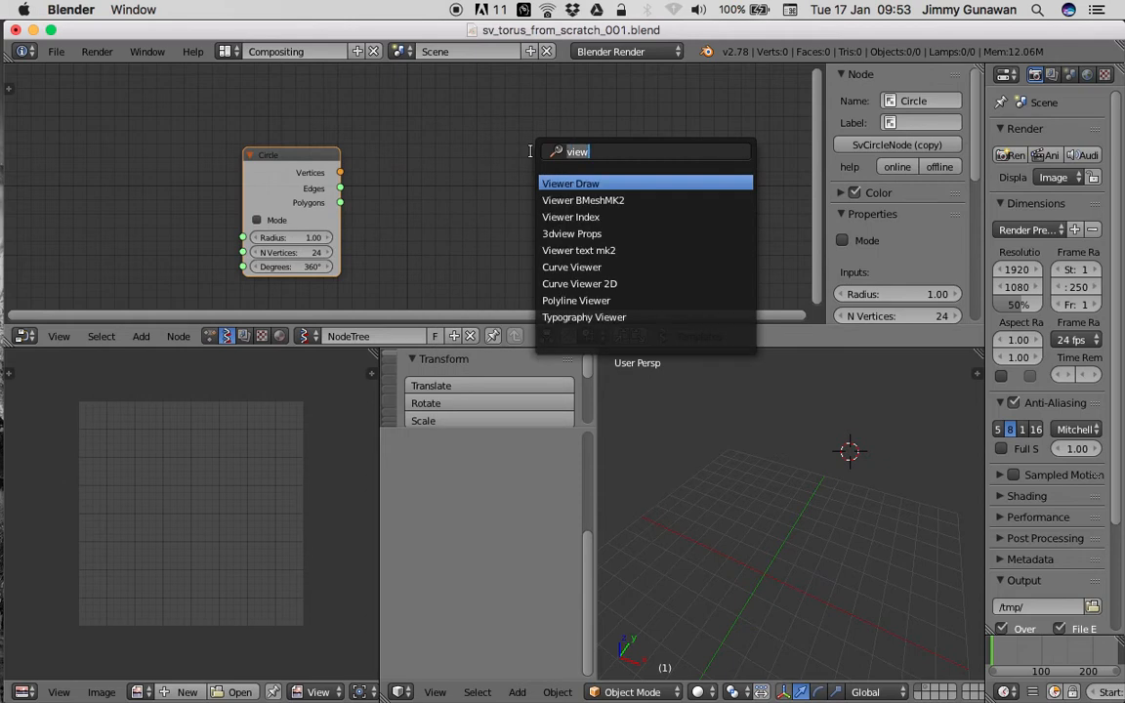
pyautogui.write('skin')
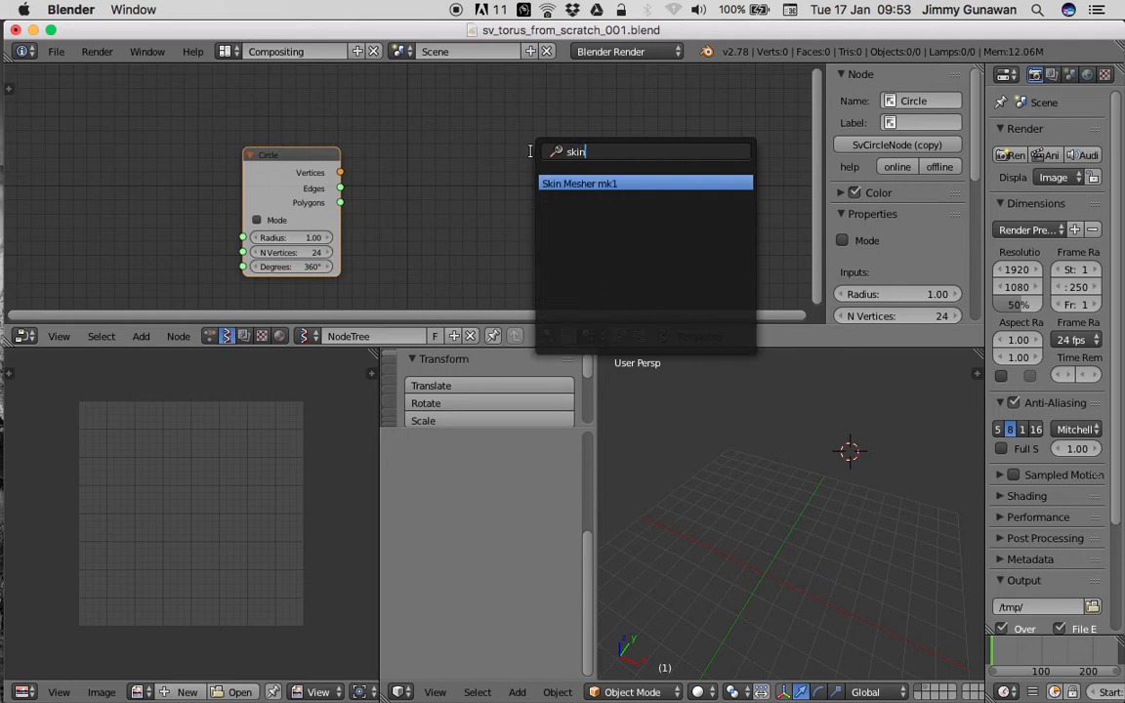
pyautogui.press('Return')
pyautogui.click(456, 133)
# Step: Connect the Circle node's Vertices and Edges outputs to the Skin Mesher's vertices and edges inputs
pyautogui.moveTo(380, 165); pyautogui.dragTo(436, 193)
pyautogui.moveTo(490, 231); pyautogui.dragTo(491, 228)
pyautogui.moveTo(380, 181); pyautogui.dragTo(491, 241)
pyautogui.moveTo(776, 467); pyautogui.dragTo(793, 472, button='middle')
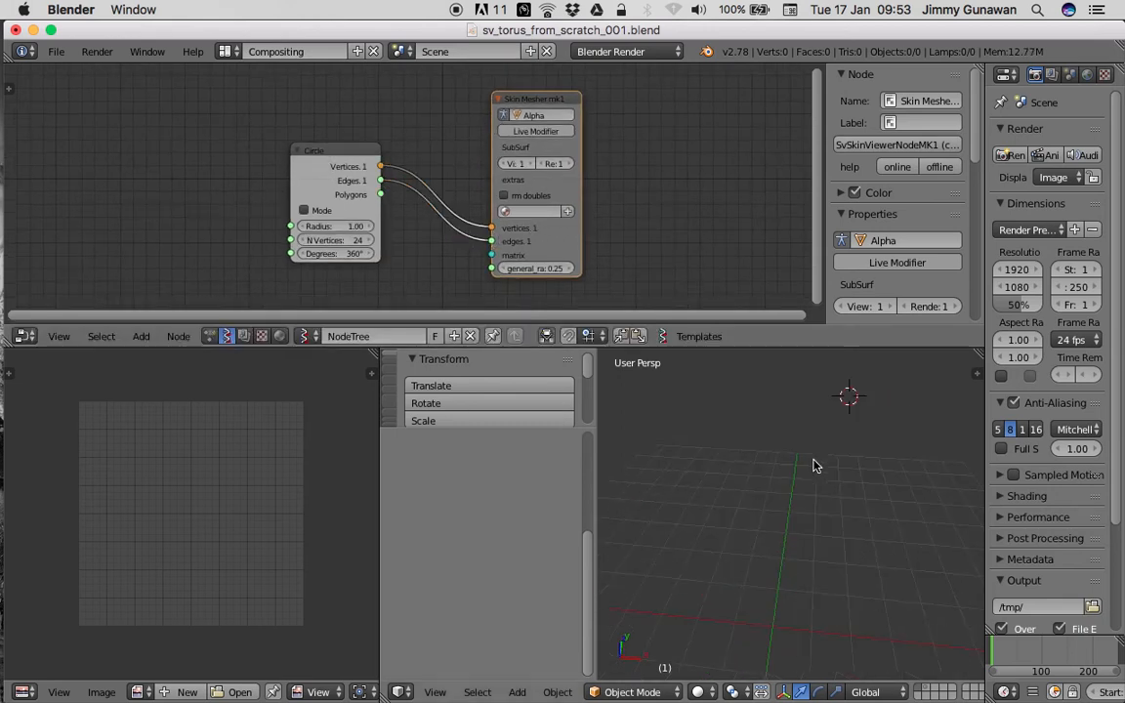
# Step: Turn on the Skin Mesher's Live Modifier and set the Circle node's radius to 1.24
pyautogui.click(532, 132)
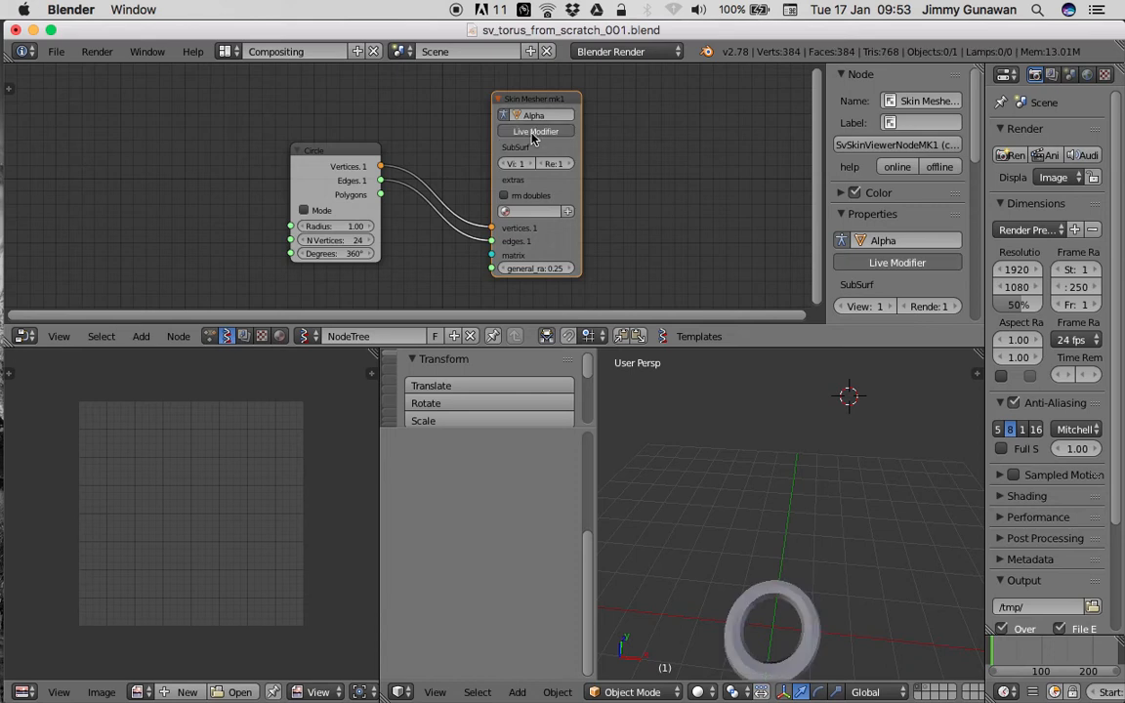
pyautogui.moveTo(771, 567); pyautogui.dragTo(758, 415, button='middle')
pyautogui.scroll(3, 806, 513)
pyautogui.moveTo(336, 226); pyautogui.dragTo(361, 226)
pyautogui.moveTo(656, 445); pyautogui.dragTo(752, 450, button='middle')
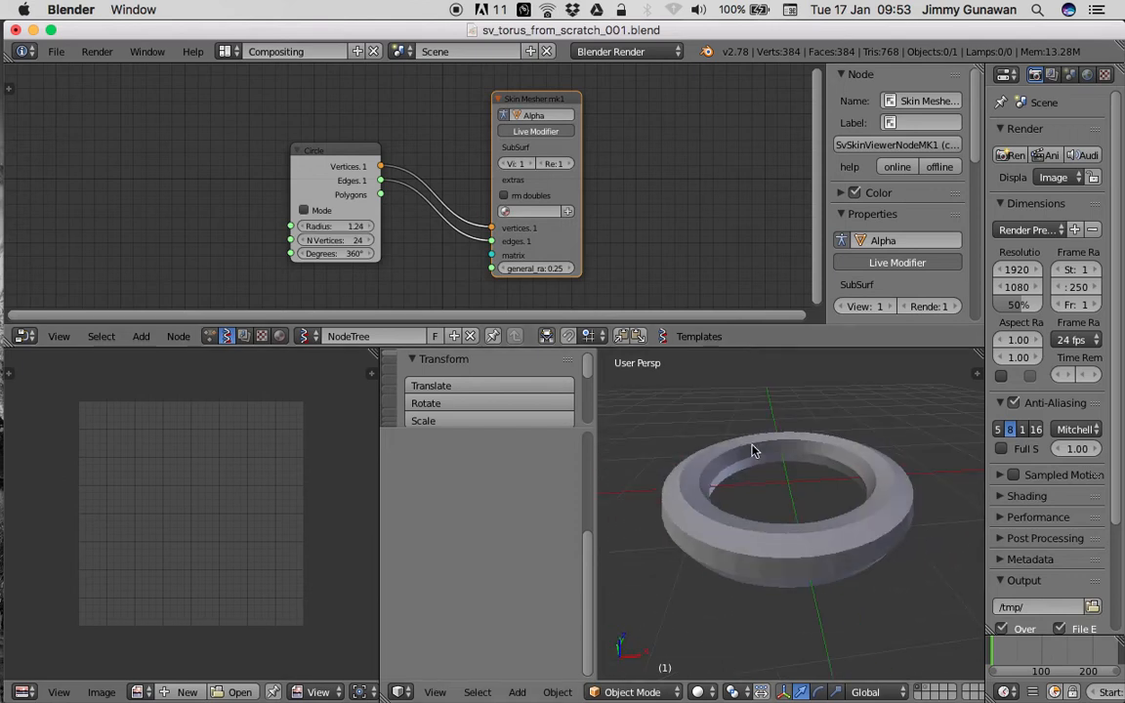
# Step: Set the Skin Mesher's general_radius to 0.28 and widen the node
pyautogui.scroll(1, 615, 162)
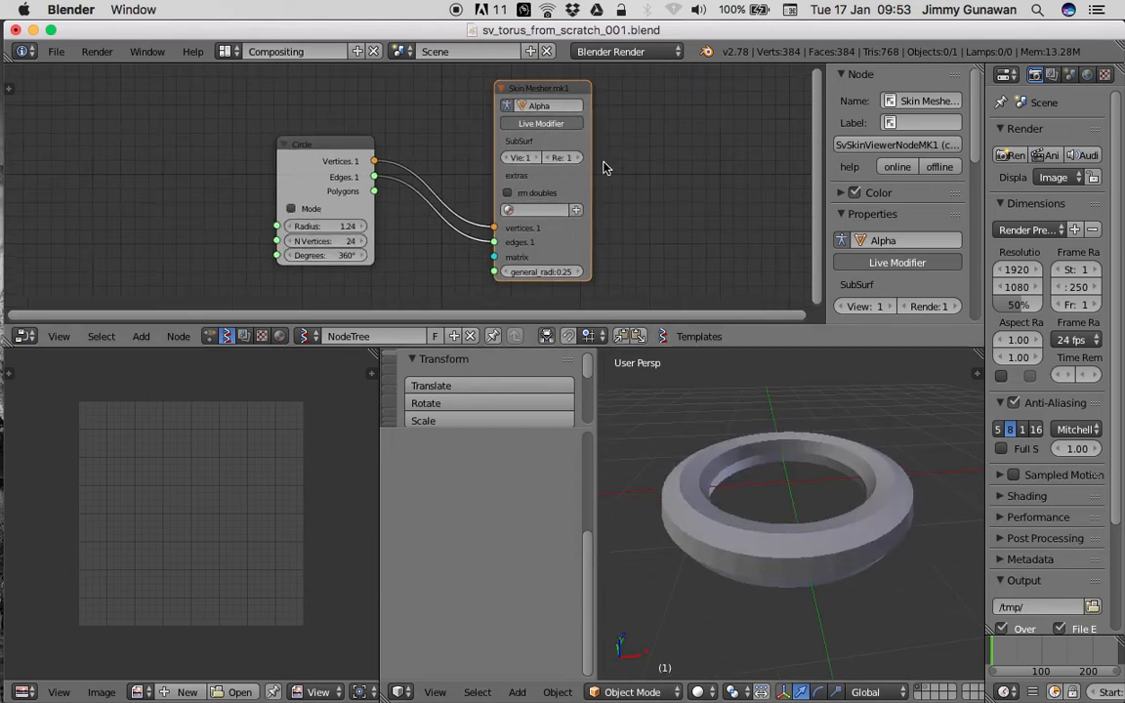
pyautogui.moveTo(543, 273); pyautogui.dragTo(565, 227)
pyautogui.moveTo(615, 185); pyautogui.dragTo(698, 184)
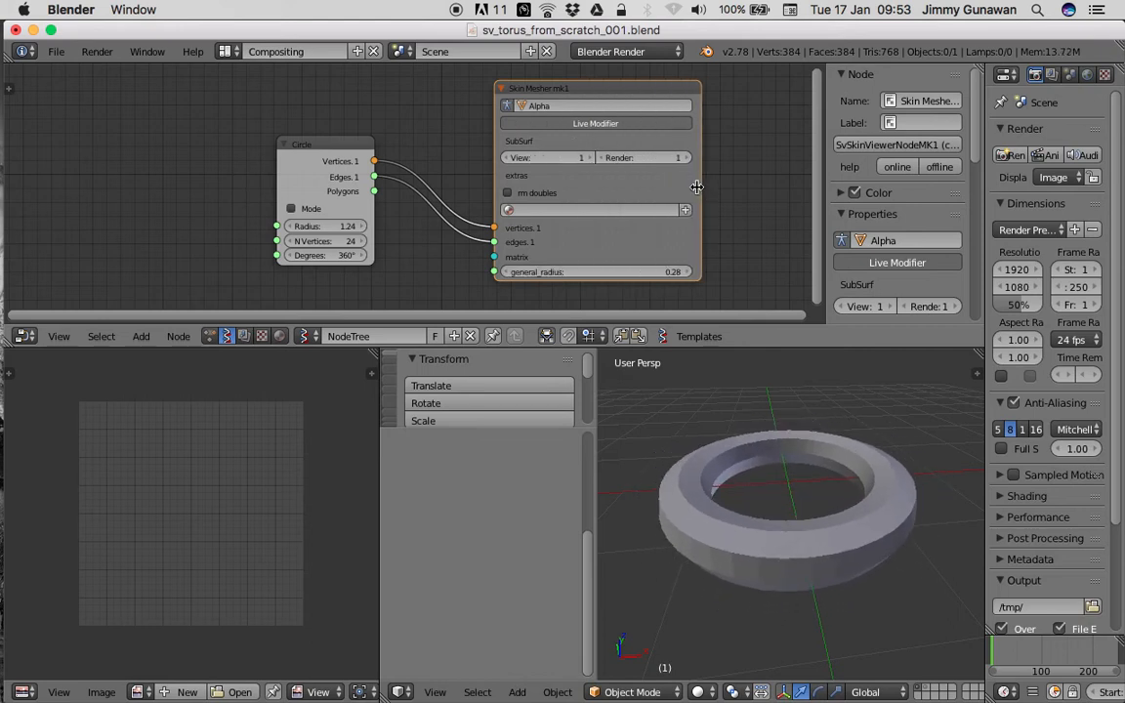
# Step: Set the Skin Mesher's SubSurf View level to 2
pyautogui.click(506, 159)
pyautogui.moveTo(891, 572); pyautogui.dragTo(896, 458, button='middle')
pyautogui.click(590, 157)
pyautogui.click(591, 157)
pyautogui.moveTo(808, 425); pyautogui.dragTo(786, 395, button='middle')
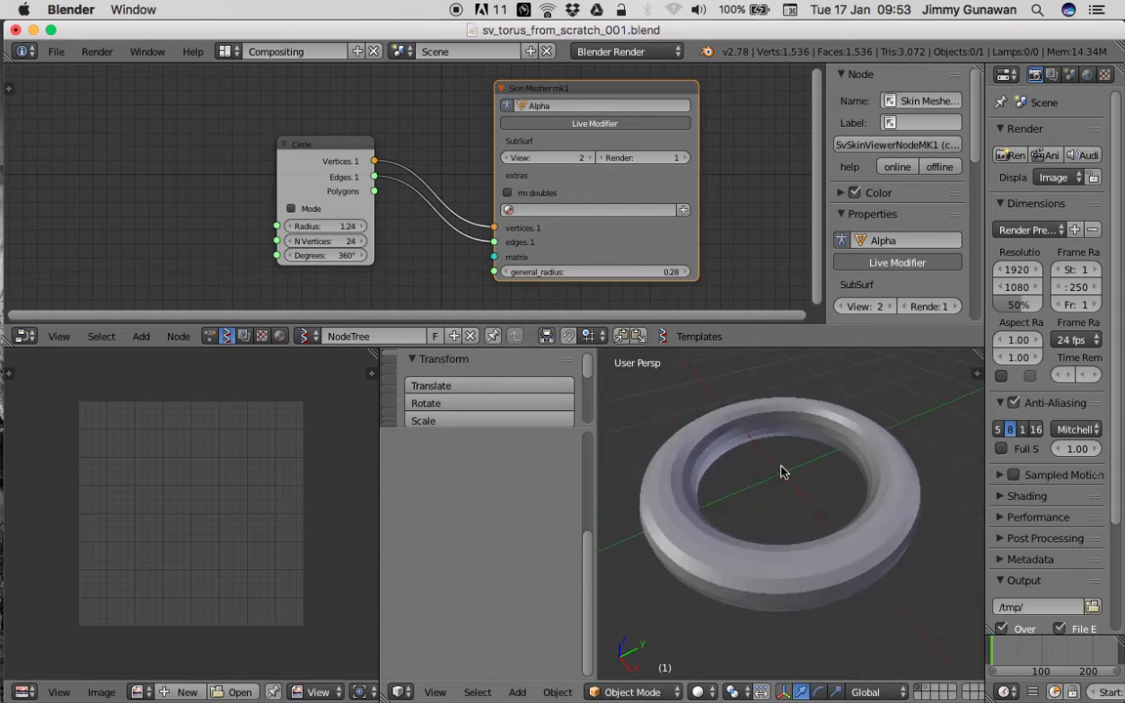
# Step: Set the Skin Mesher's general_radius to 0.27
pyautogui.moveTo(621, 270)
pyautogui.mouseDown()
pyautogui.moveTo(566, 269)
pyautogui.moveTo(615, 270)
pyautogui.mouseUp()
pyautogui.moveTo(905, 553); pyautogui.dragTo(833, 480, button='middle')
pyautogui.scroll(-2, 454, 246)
pyautogui.moveTo(420, 256); pyautogui.dragTo(441, 218, button='middle')
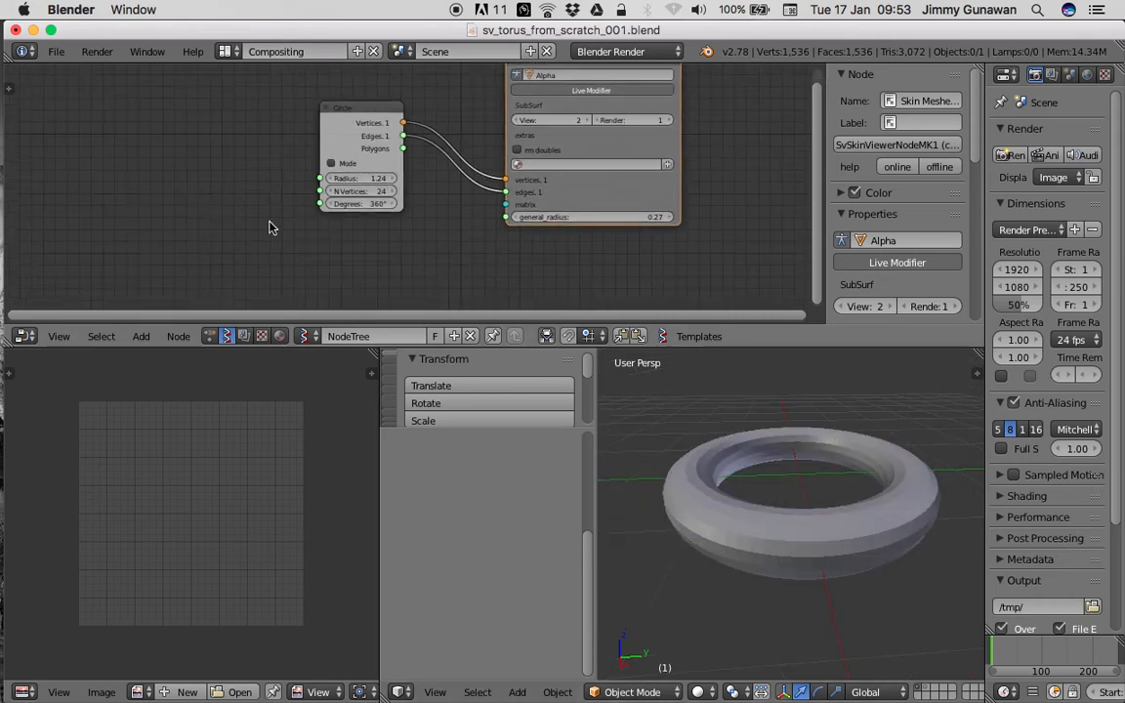
# Step: Add a Random Num Gen node in Float mode and connect its Value output to the Skin Mesher's general_radius
pyautogui.hotkey('shift', 'a')
pyautogui.write('random')
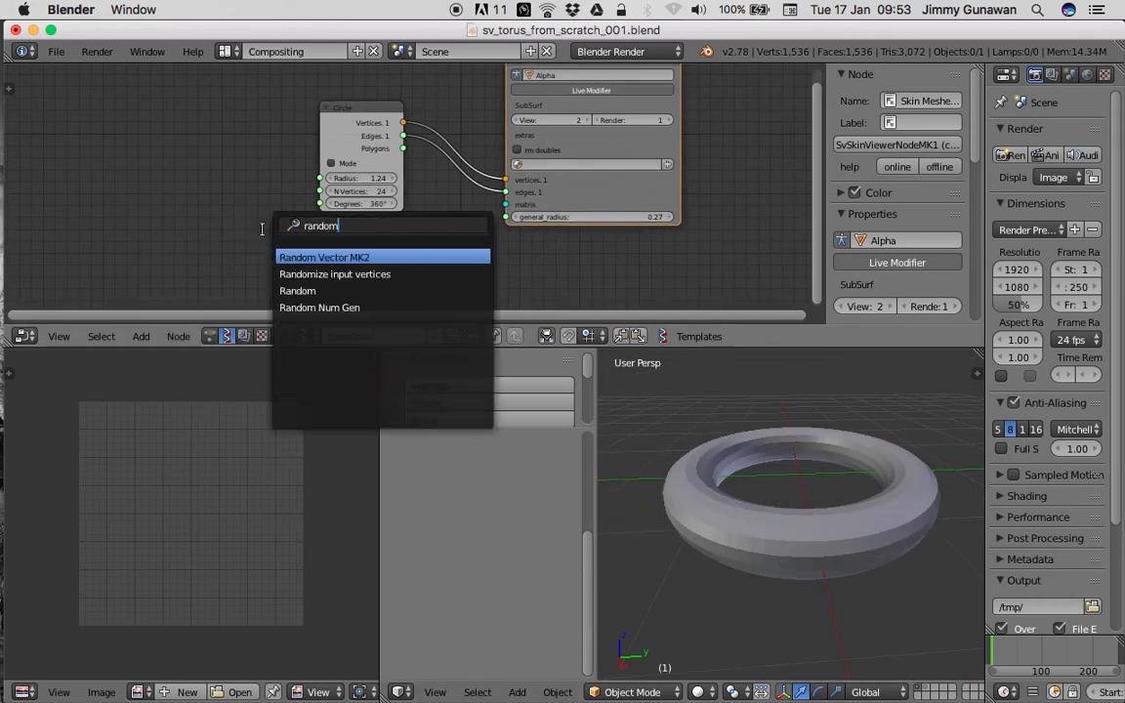
pyautogui.press('Down')
pyautogui.press('Down')
pyautogui.press('Down')
pyautogui.press('Return')
pyautogui.click(302, 257)
pyautogui.moveTo(289, 246); pyautogui.dragTo(293, 137, button='middle')
pyautogui.scroll(2, 317, 200)
pyautogui.click(371, 172)
pyautogui.moveTo(388, 156); pyautogui.dragTo(542, 94)
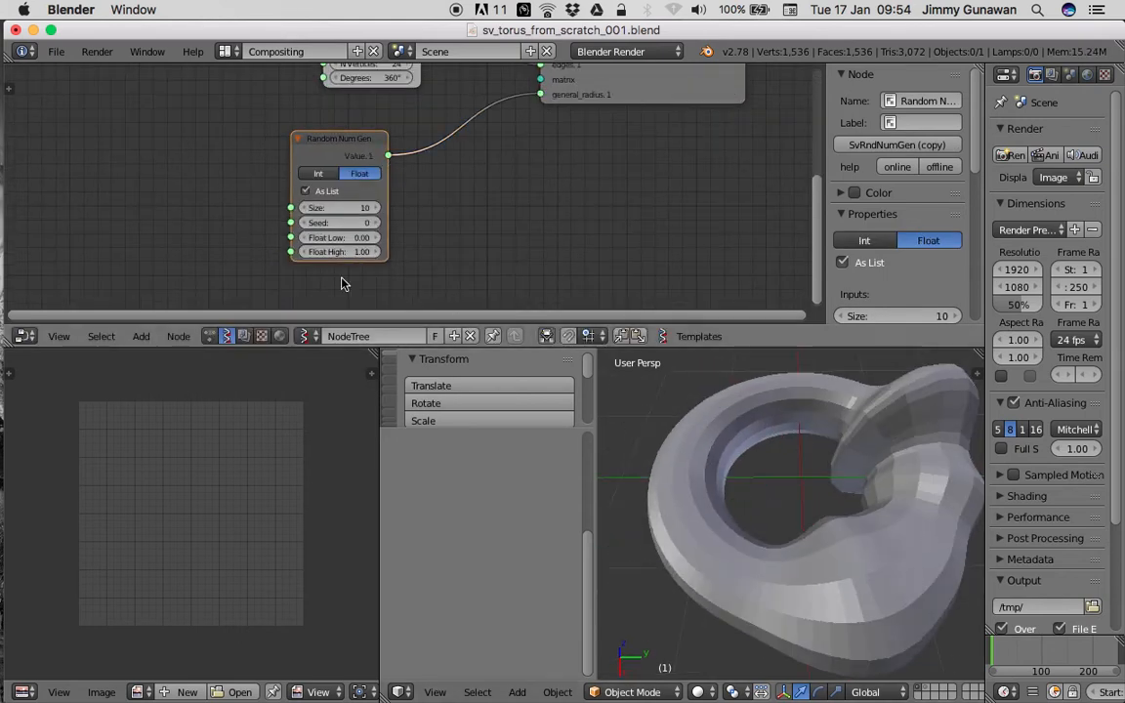
# Step: Set the Random Num Gen node's Size to 24
pyautogui.click(377, 211)
pyautogui.click(376, 211)
pyautogui.click(377, 210)
pyautogui.click(377, 211)
pyautogui.doubleClick(378, 211)
pyautogui.click(378, 211)
pyautogui.doubleClick(378, 210)
pyautogui.click(378, 210)
pyautogui.doubleClick(377, 211)
pyautogui.click(377, 211)
pyautogui.doubleClick(377, 211)
pyautogui.click(377, 211)
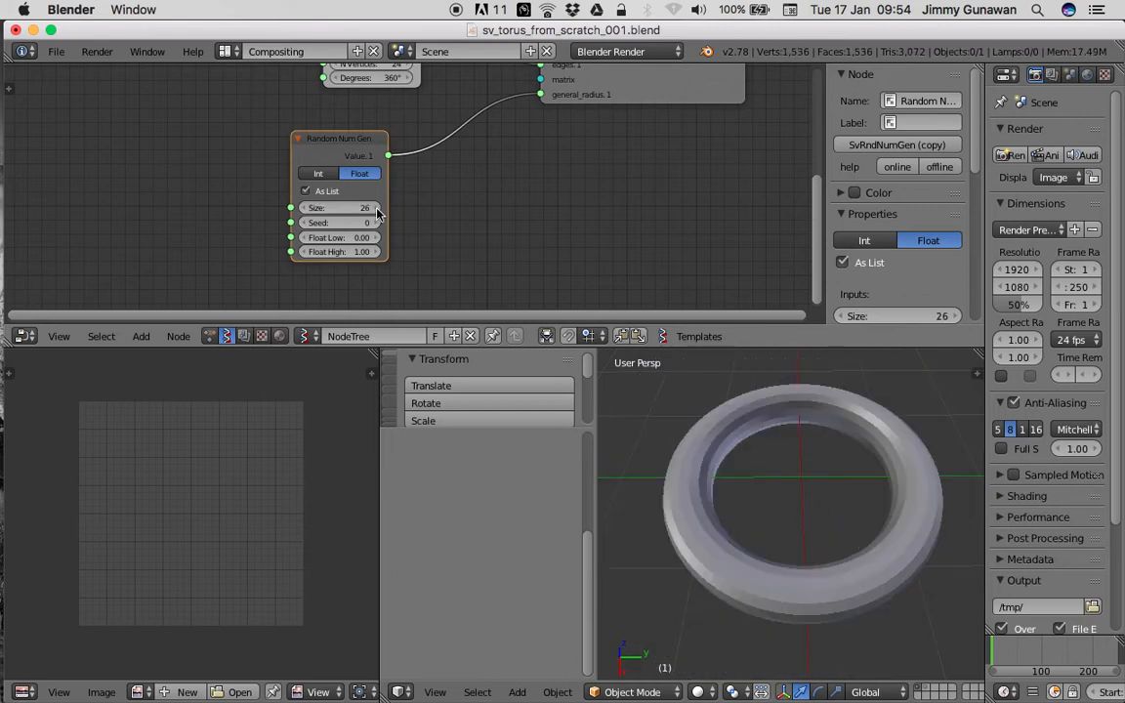
pyautogui.click(303, 209)
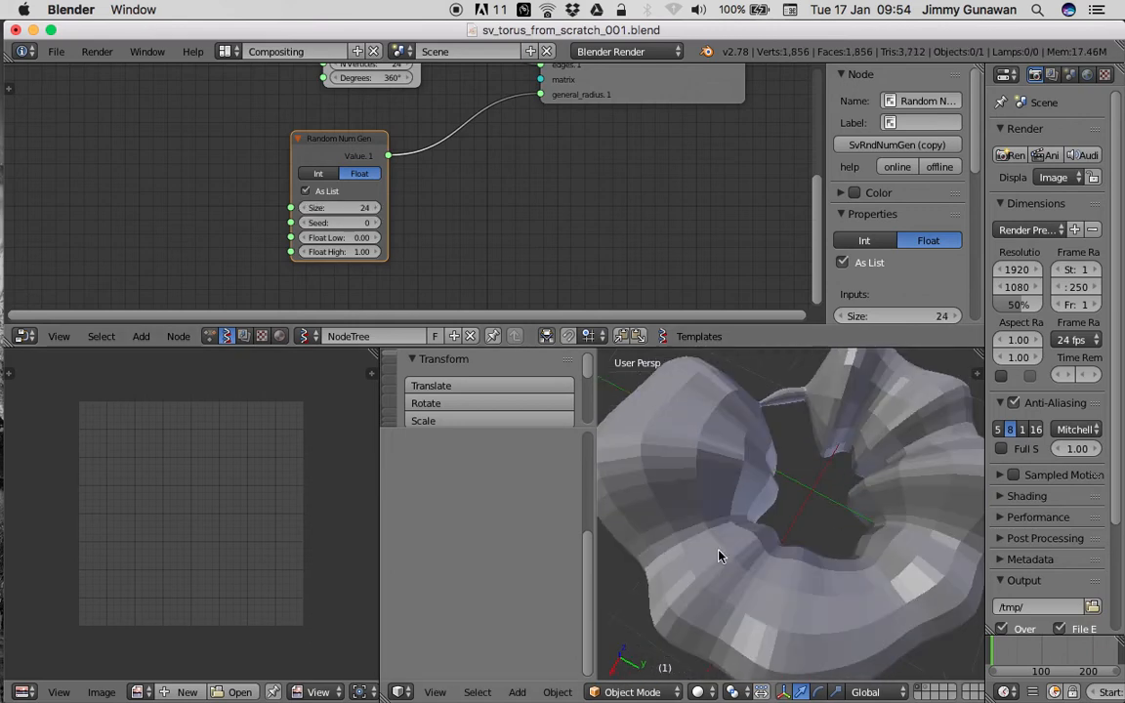
# Step: Set the Random Num Gen node's Seed to 32 and Float Low to 0.27
pyautogui.moveTo(353, 239); pyautogui.dragTo(401, 224)
pyautogui.moveTo(830, 564); pyautogui.dragTo(771, 527, button='middle')
pyautogui.click(55, 51)
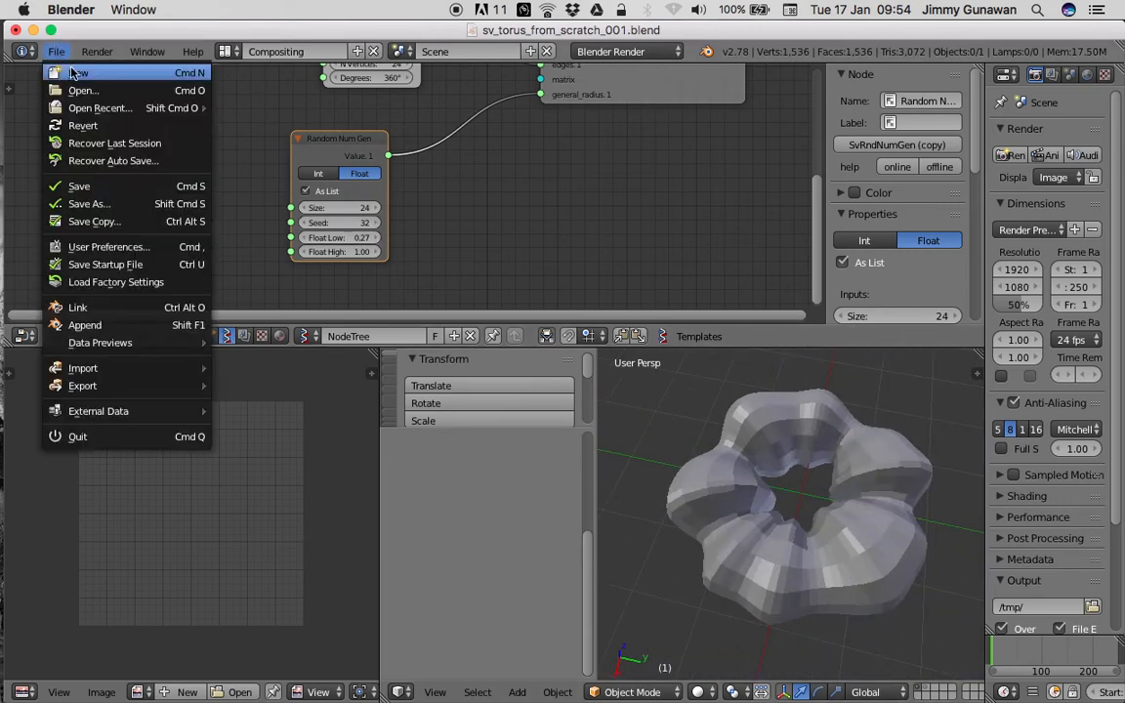
# Step: Delete all nodes from the node tree and remove the generated Alpha mesh from the 3D view
pyautogui.scroll(-2, 516, 201)
pyautogui.moveTo(516, 201); pyautogui.dragTo(509, 230, button='middle')
pyautogui.press('a')
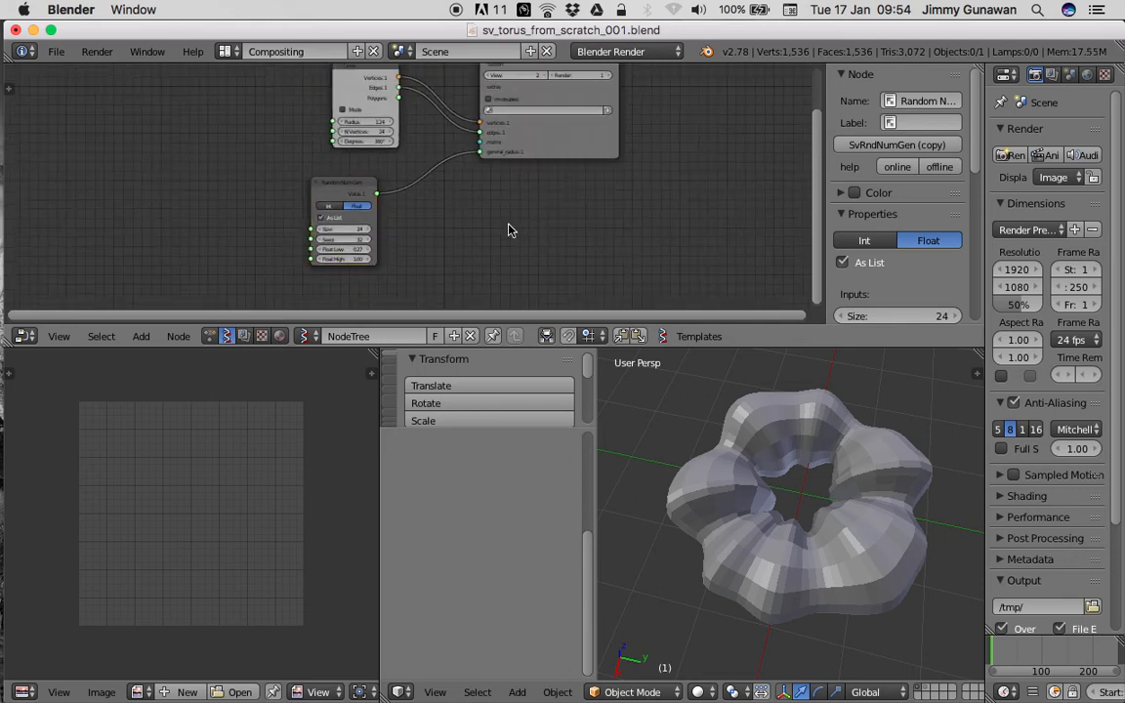
pyautogui.press('a')
pyautogui.press('x')
pyautogui.rightClick(747, 411)
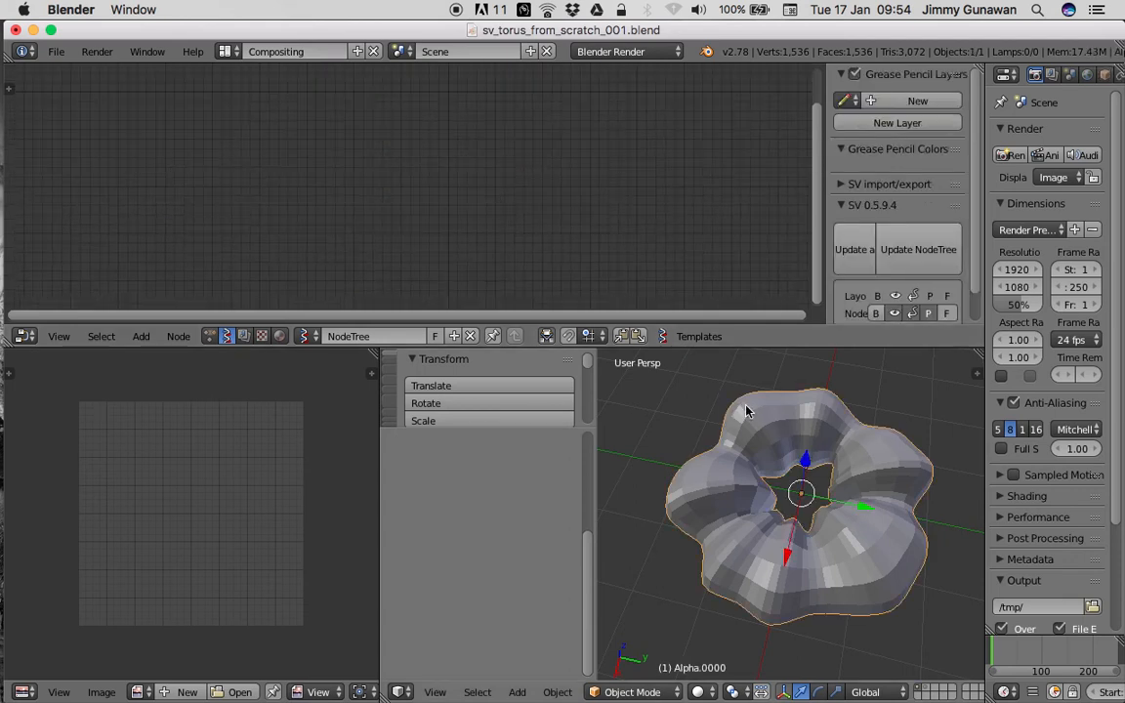
pyautogui.press('x')
pyautogui.click(746, 411)
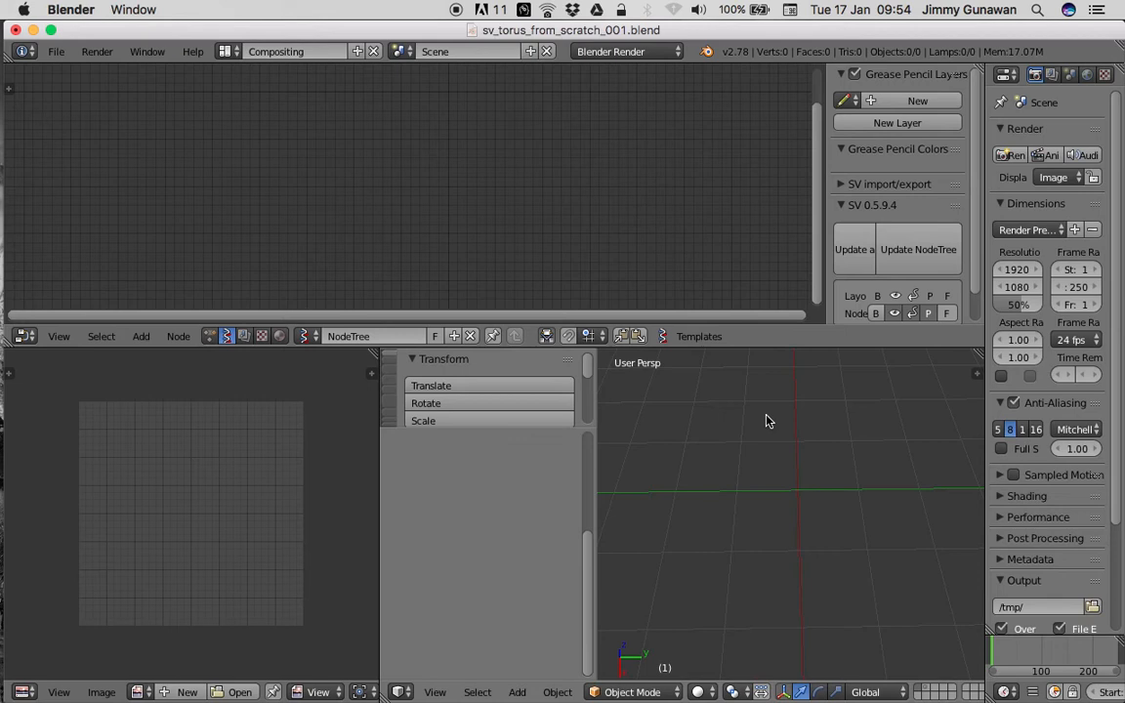
# Step: Add a Circle node to the empty node tree
pyautogui.hotkey('shift', 'a')
pyautogui.click(252, 160)
pyautogui.write('circ')
pyautogui.press('Return')
pyautogui.click(254, 167)
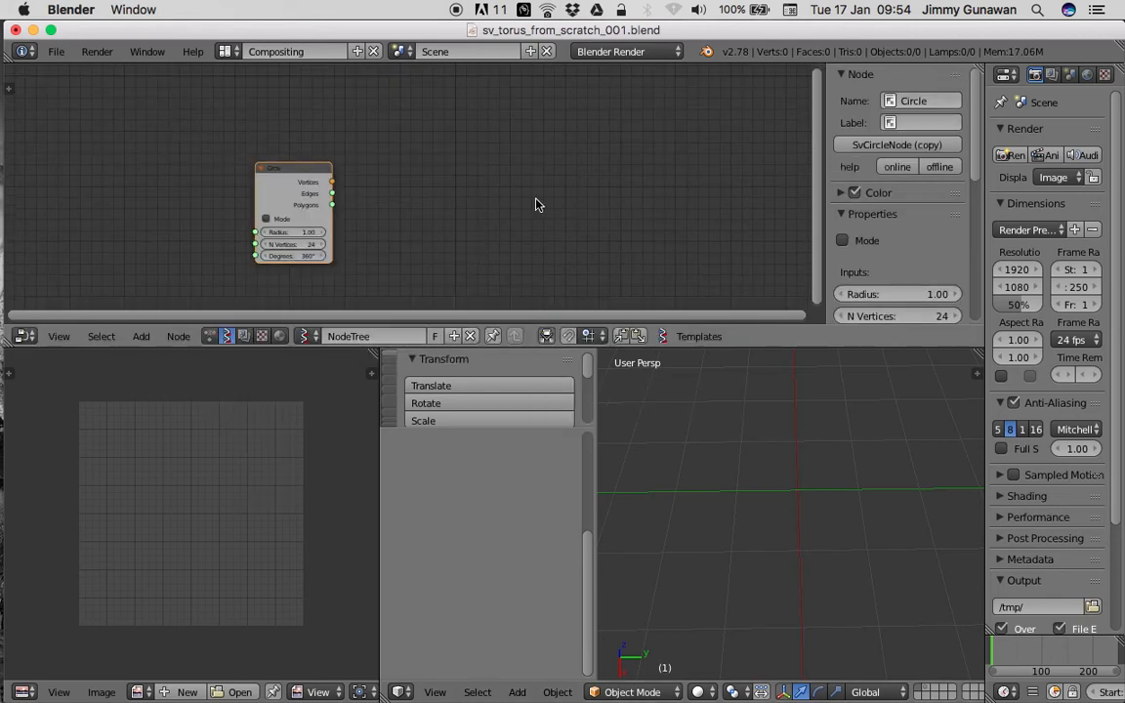
# Step: Enlarge the node editor's height and add a Viewer Draw node beside the Circle node
pyautogui.moveTo(625, 347); pyautogui.dragTo(647, 432)
pyautogui.scroll(2, 344, 238)
pyautogui.hotkey('shift', 'a')
pyautogui.click(426, 197)
pyautogui.write('view')
pyautogui.press('Return')
pyautogui.click(468, 158)
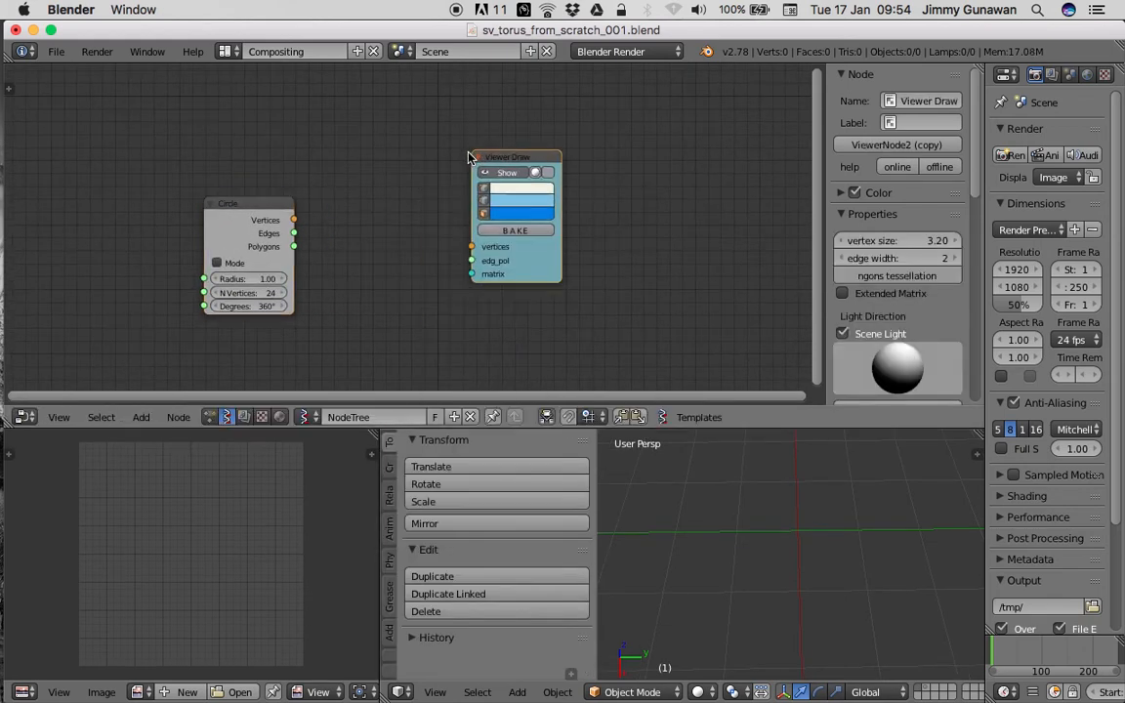
# Step: Connect the Circle's Vertices and Edges outputs to the Viewer Draw's vertices and edg_pol inputs
pyautogui.moveTo(294, 219); pyautogui.dragTo(471, 246)
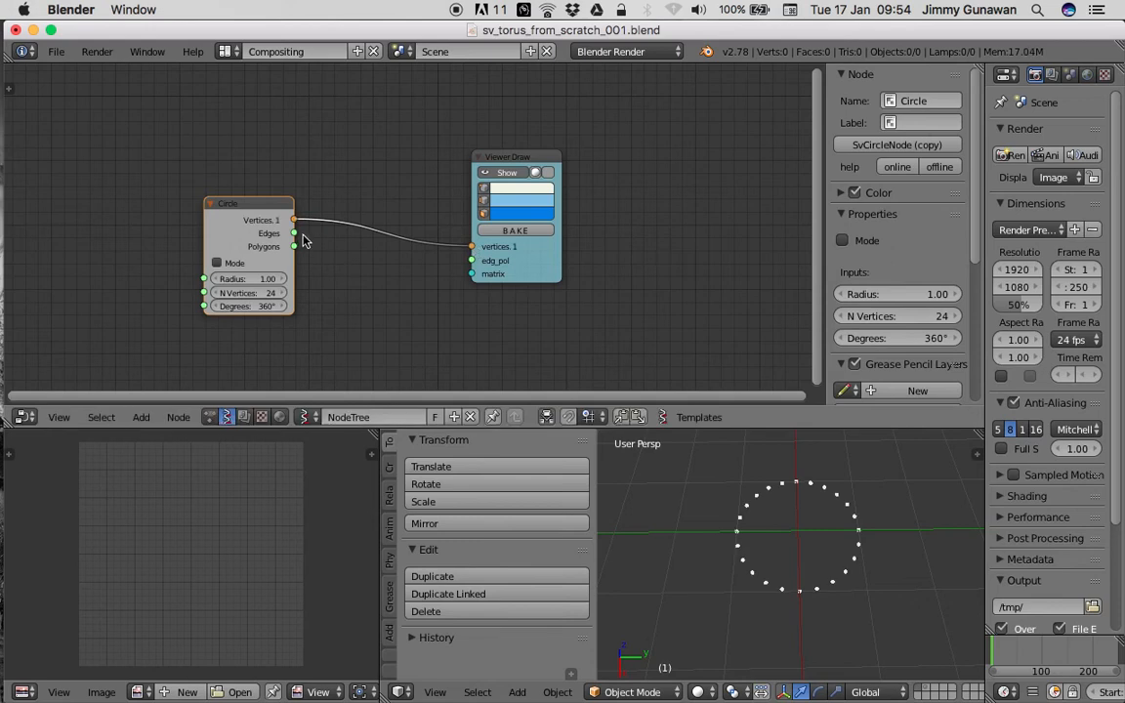
pyautogui.moveTo(293, 233)
pyautogui.mouseDown()
pyautogui.moveTo(447, 271)
pyautogui.moveTo(472, 259)
pyautogui.mouseUp()
pyautogui.moveTo(752, 512); pyautogui.dragTo(802, 534, button='middle')
pyautogui.moveTo(809, 594); pyautogui.dragTo(831, 556, button='middle')
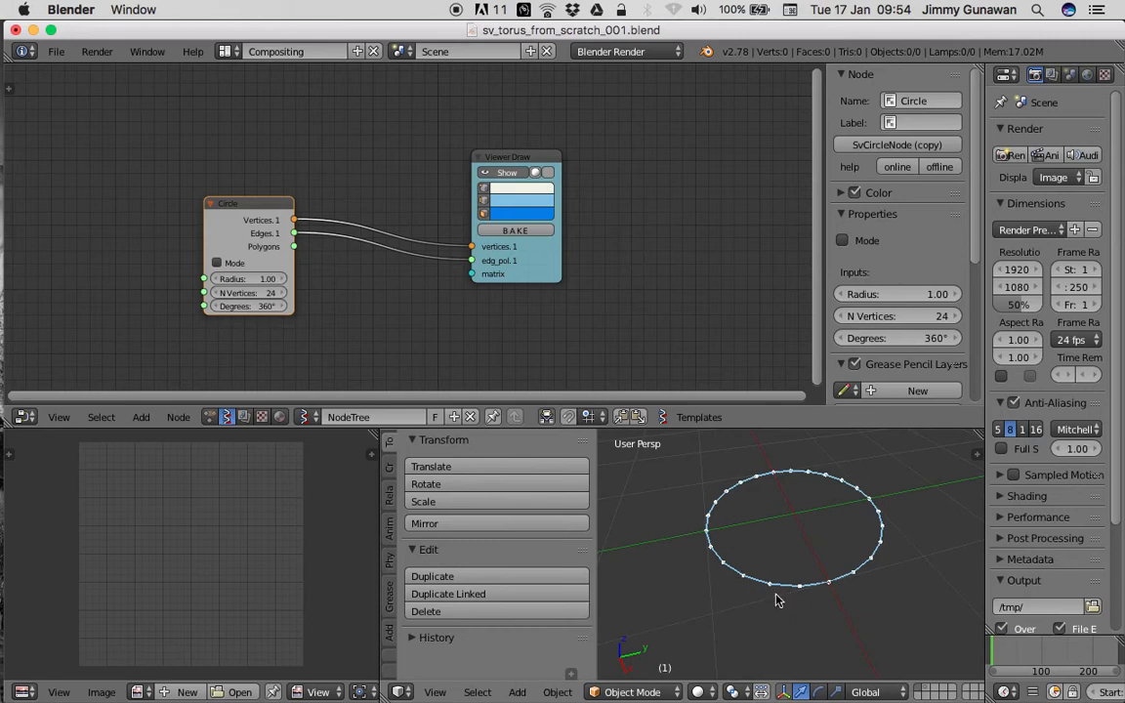
pyautogui.moveTo(802, 469); pyautogui.dragTo(687, 546, button='middle')
pyautogui.moveTo(810, 513); pyautogui.dragTo(771, 511, button='middle')
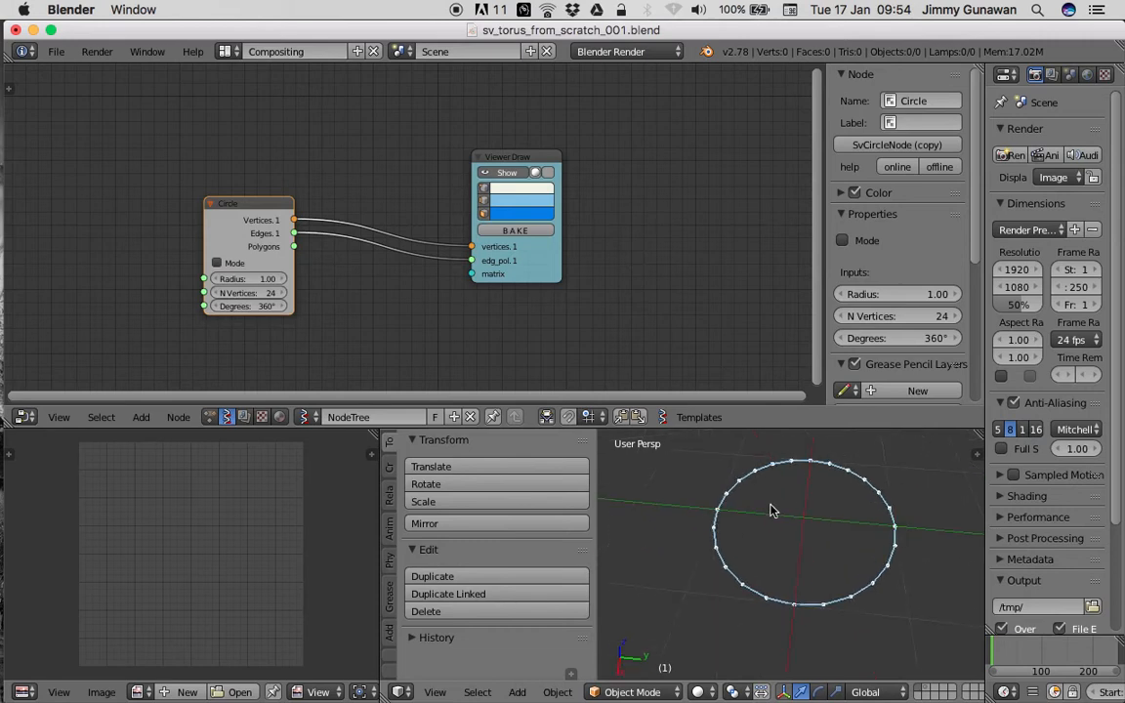
pyautogui.moveTo(723, 567); pyautogui.dragTo(771, 469, button='middle')
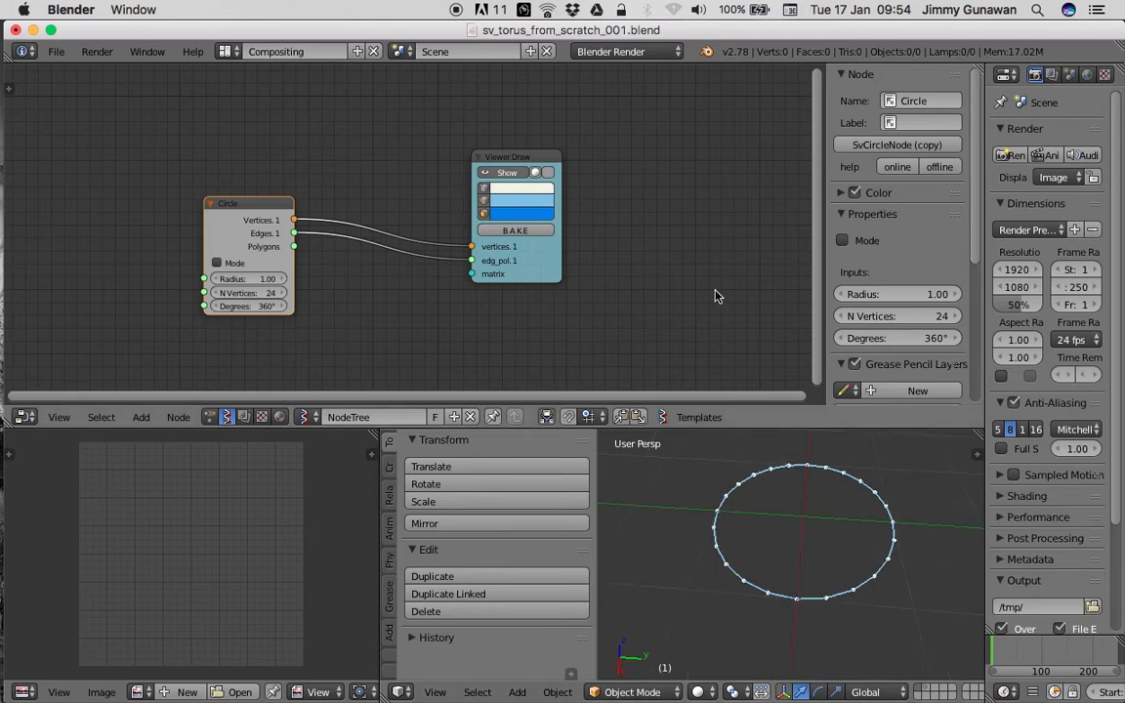
# Step: Move the Viewer Draw node farther from the Circle node and hide the node editor's properties sidebar
pyautogui.press('Home')
pyautogui.moveTo(528, 208)
pyautogui.mouseDown()
pyautogui.moveTo(610, 174)
pyautogui.moveTo(619, 140)
pyautogui.mouseUp()
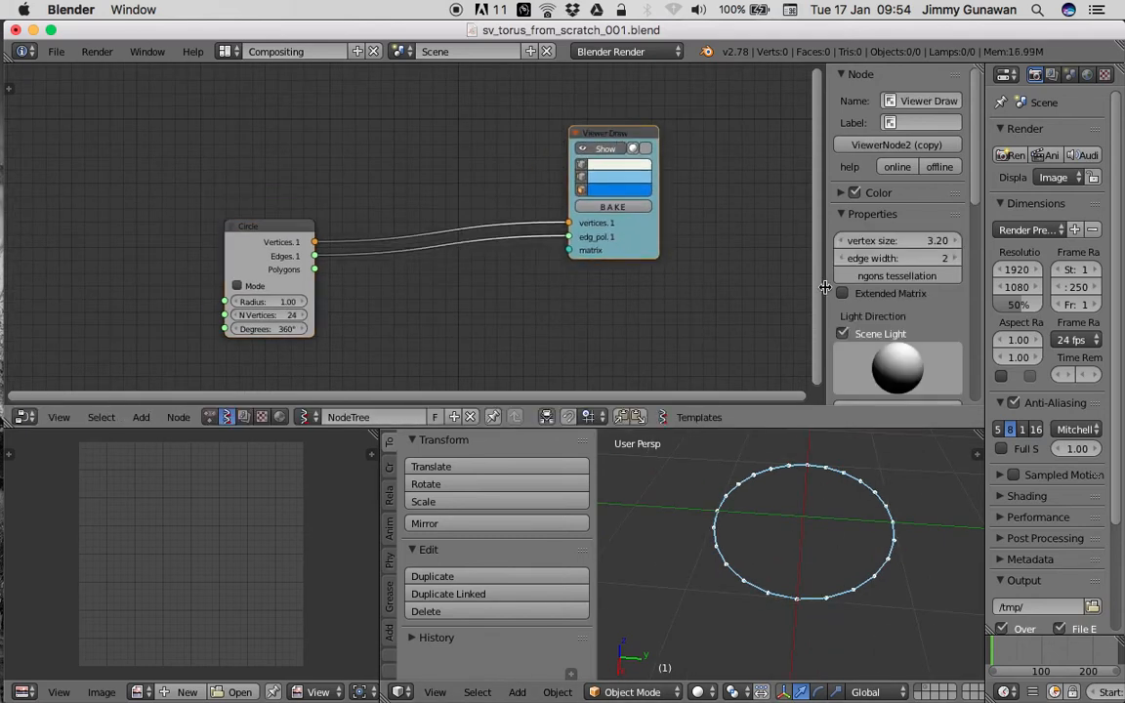
pyautogui.press('n')
pyautogui.moveTo(436, 155); pyautogui.dragTo(450, 197, button='middle')
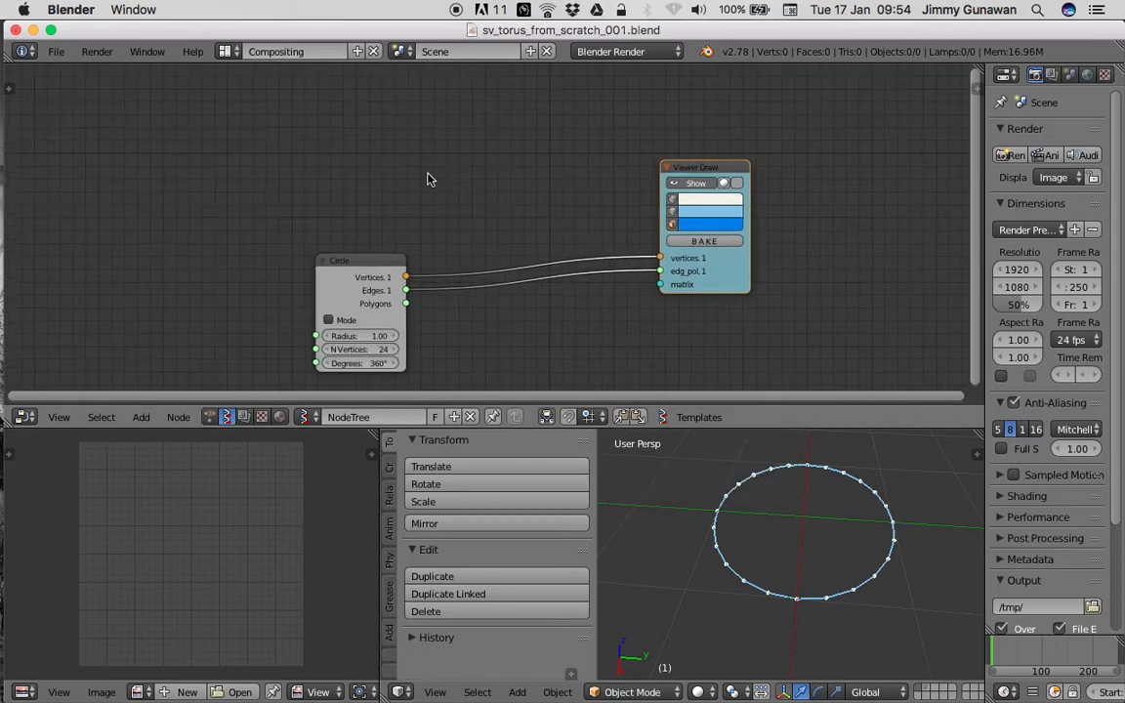
pyautogui.hotkey('shift', 'a')
pyautogui.click(382, 147)
pyautogui.press('Escape')
# Step: Duplicate the Circle node, place the copy above the original, and shift the Viewer Draw node farther away
pyautogui.click(388, 275)
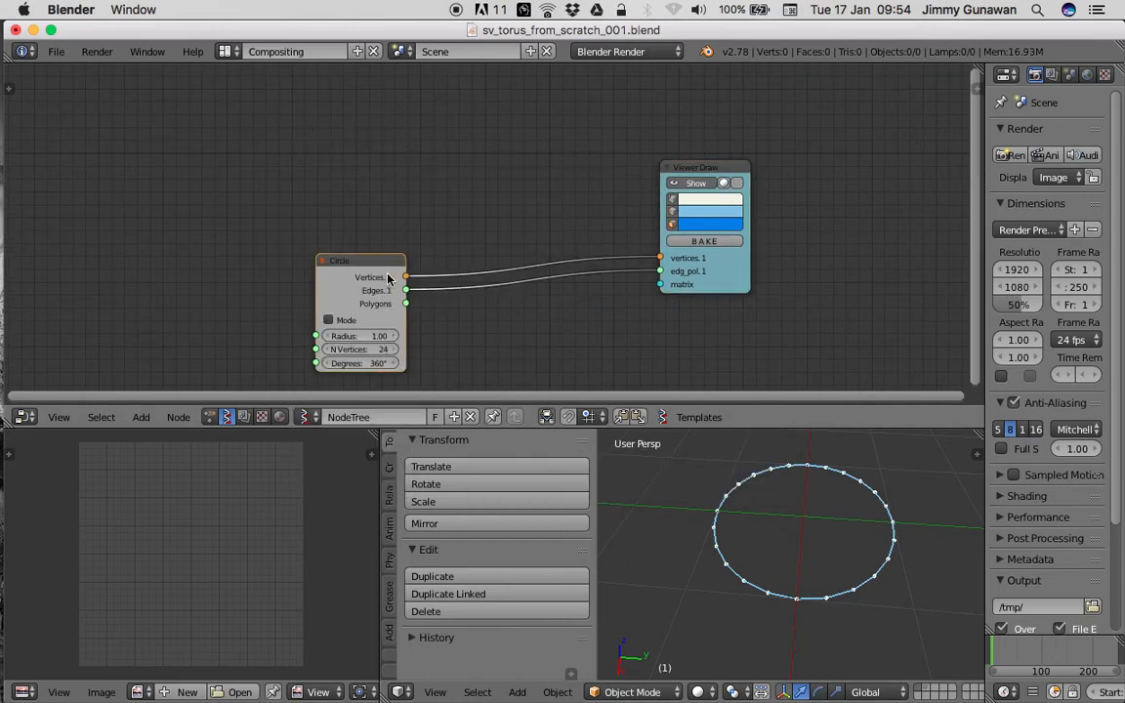
pyautogui.hotkey('shift', 'd')
pyautogui.click(395, 125)
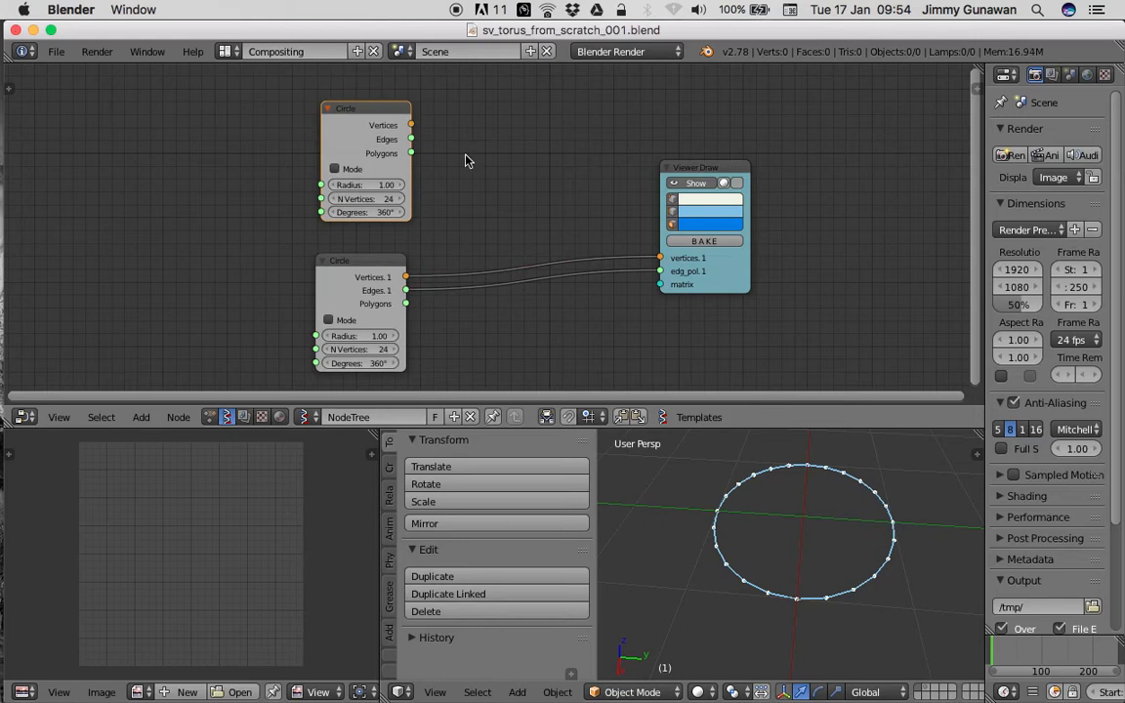
pyautogui.moveTo(682, 170); pyautogui.dragTo(729, 178)
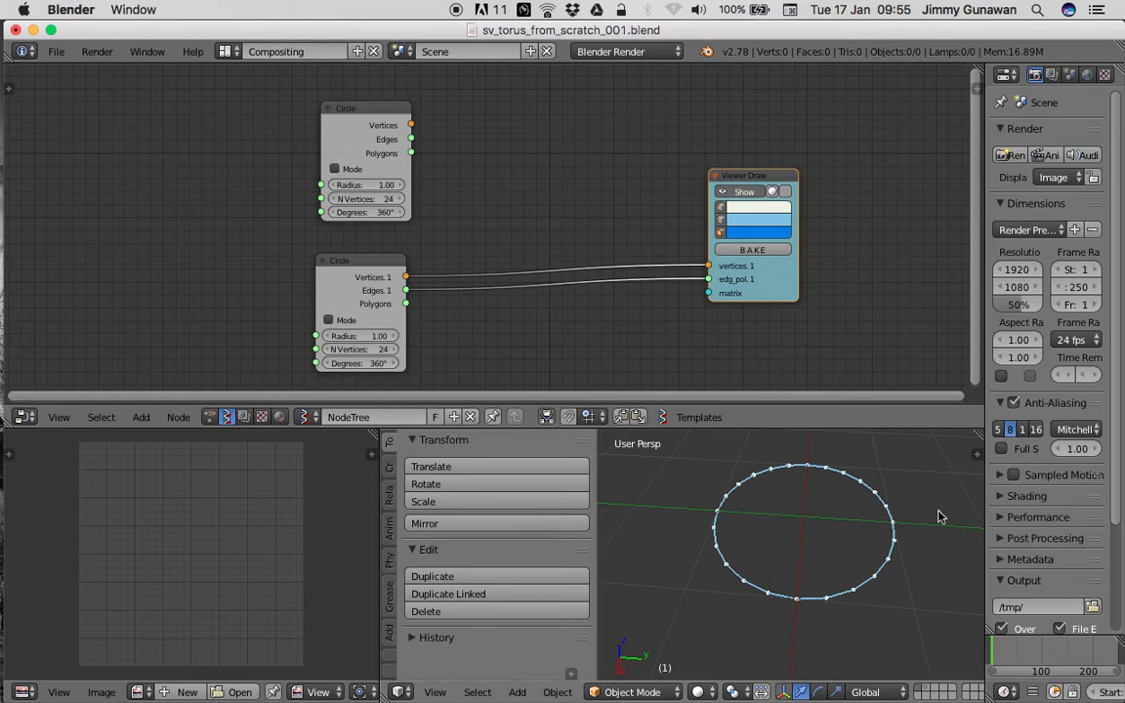
pyautogui.moveTo(734, 299); pyautogui.dragTo(751, 286, button='middle')
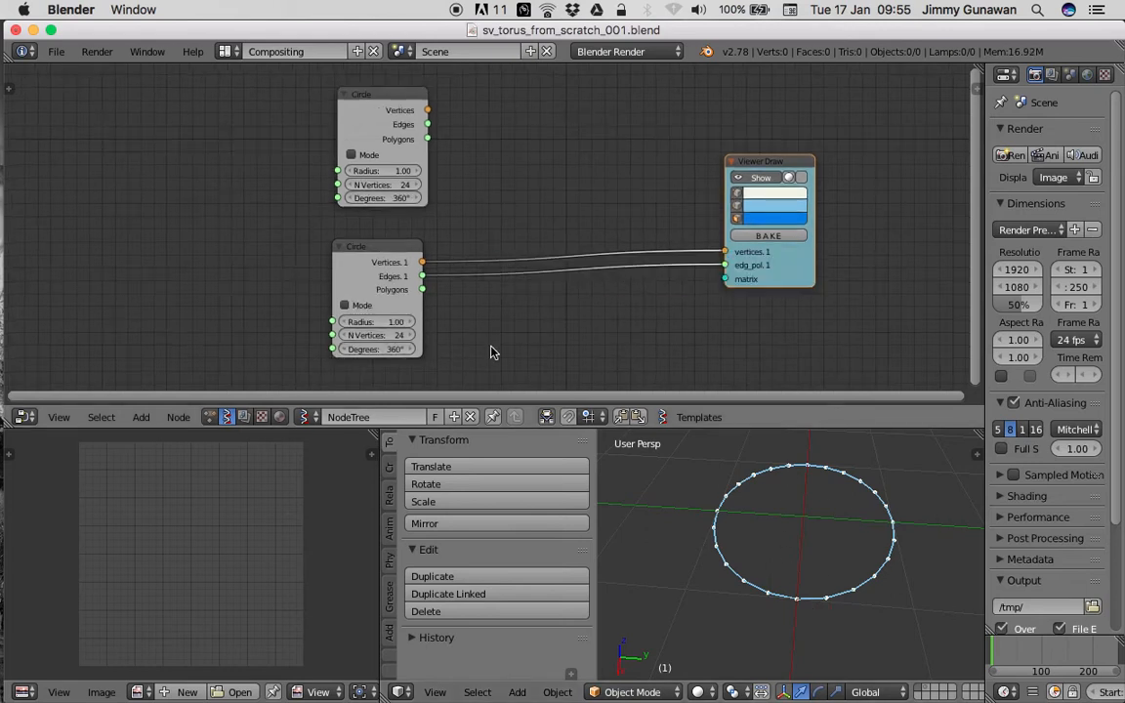
# Step: Cut both links between the lower Circle and the Viewer Draw node, and rearrange the nodes to make room
pyautogui.keyDown('ctrl'); pyautogui.moveTo(549, 241); pyautogui.dragTo(553, 310); pyautogui.keyUp('ctrl')
pyautogui.moveTo(793, 269); pyautogui.dragTo(817, 262)
pyautogui.moveTo(390, 92); pyautogui.dragTo(397, 105)
# Step: Add a Matrix in node between the lower Circle and the Viewer Draw node
pyautogui.press('space')
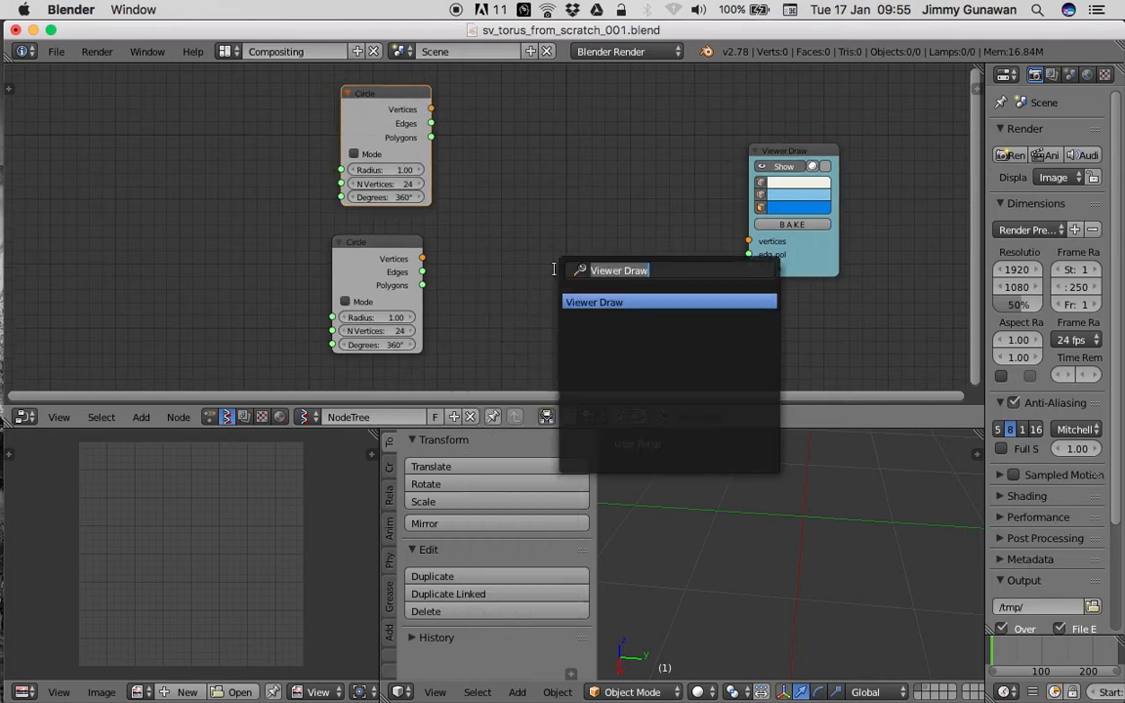
pyautogui.write('ma')
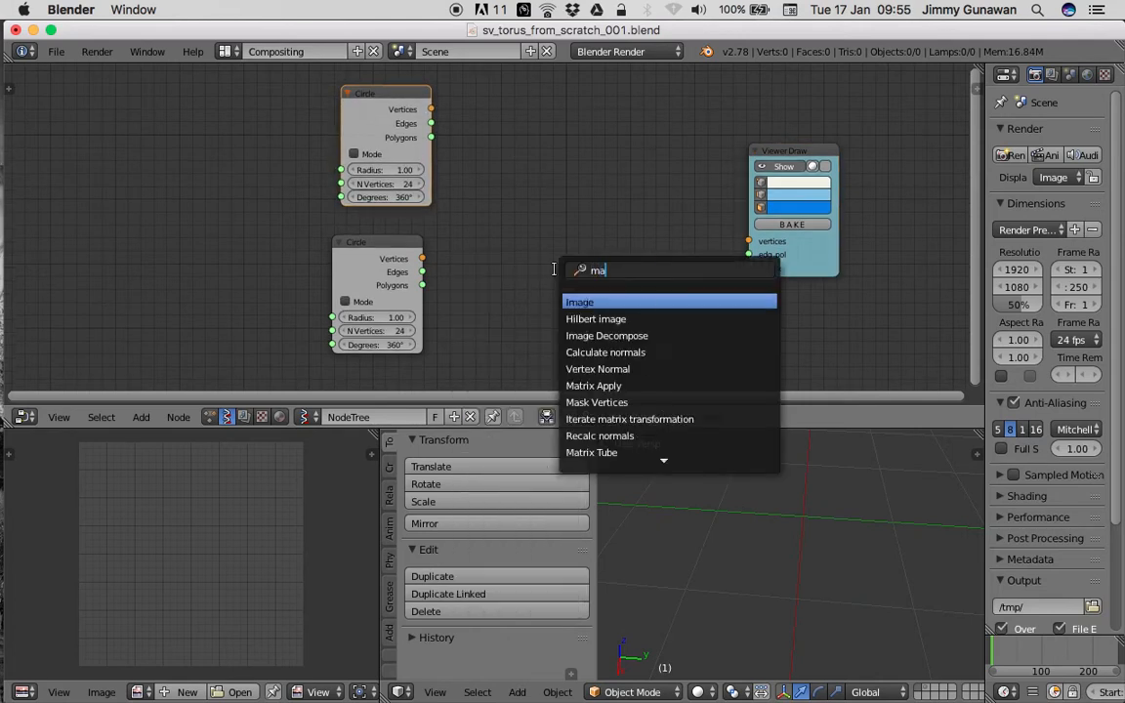
pyautogui.write('trix i')
pyautogui.press('Return')
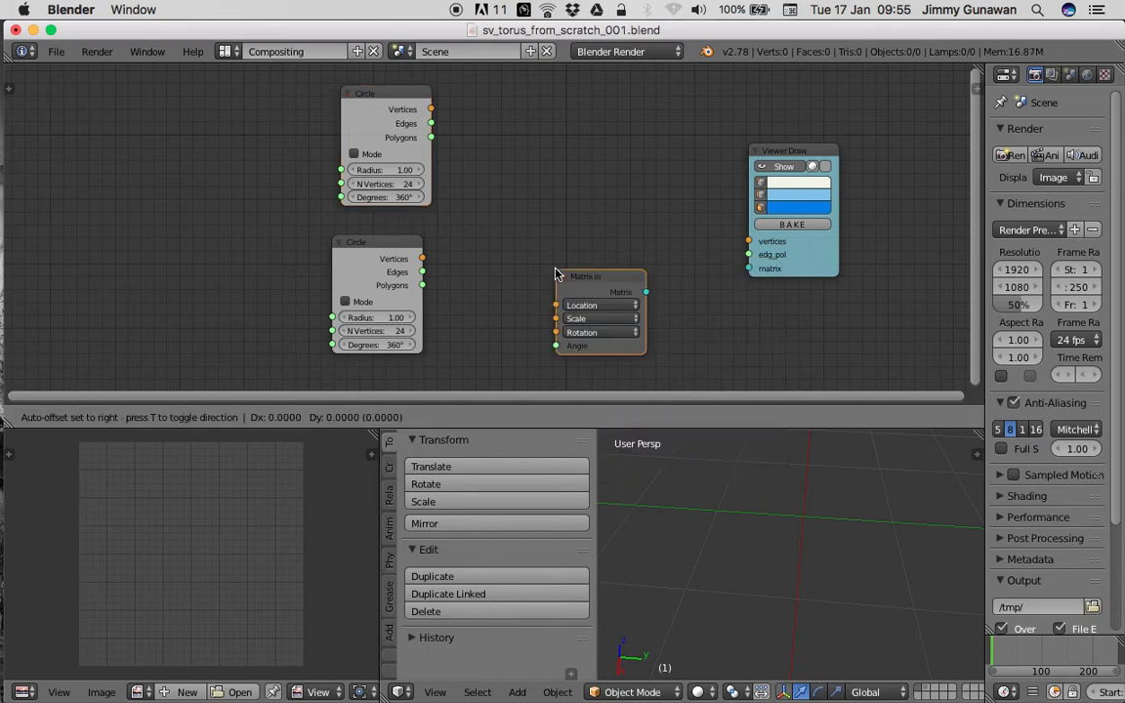
pyautogui.click(614, 262)
# Step: Connect the lower Circle's Vertices to the Matrix in node's Location, and its Matrix output to the Viewer Draw's matrix input
pyautogui.moveTo(401, 243)
pyautogui.mouseDown()
pyautogui.moveTo(500, 289)
pyautogui.moveTo(614, 295)
pyautogui.mouseUp()
pyautogui.moveTo(704, 279); pyautogui.dragTo(748, 269)
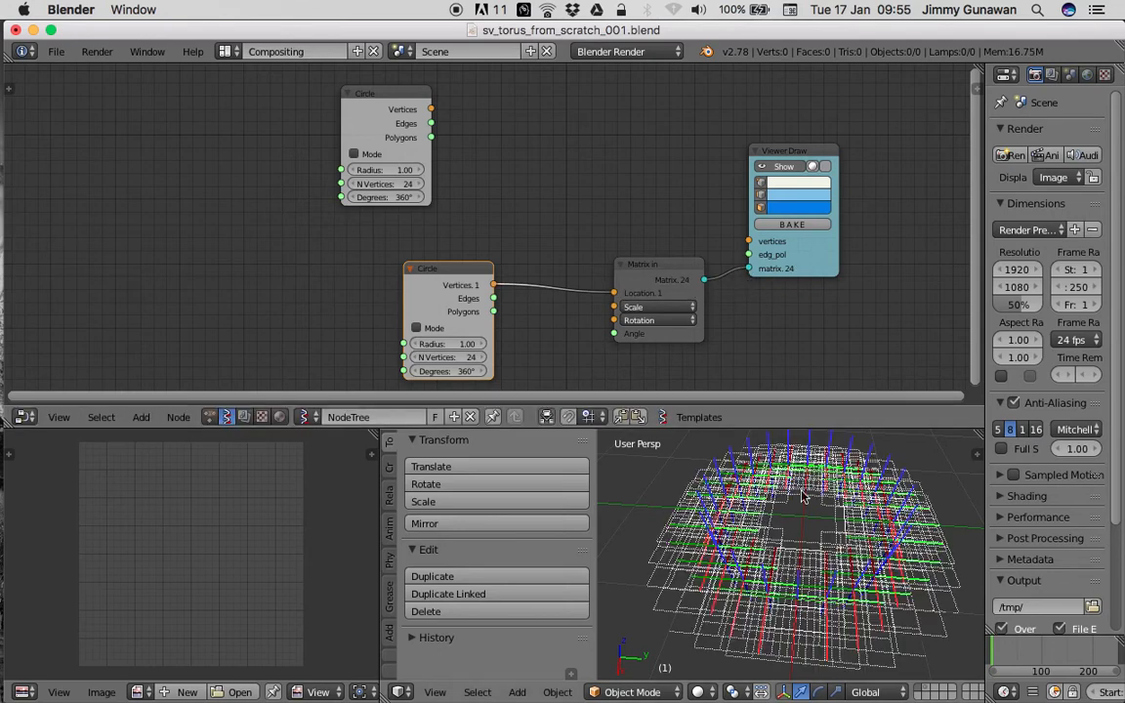
pyautogui.scroll(-4, 837, 574)
pyautogui.scroll(4, 822, 537)
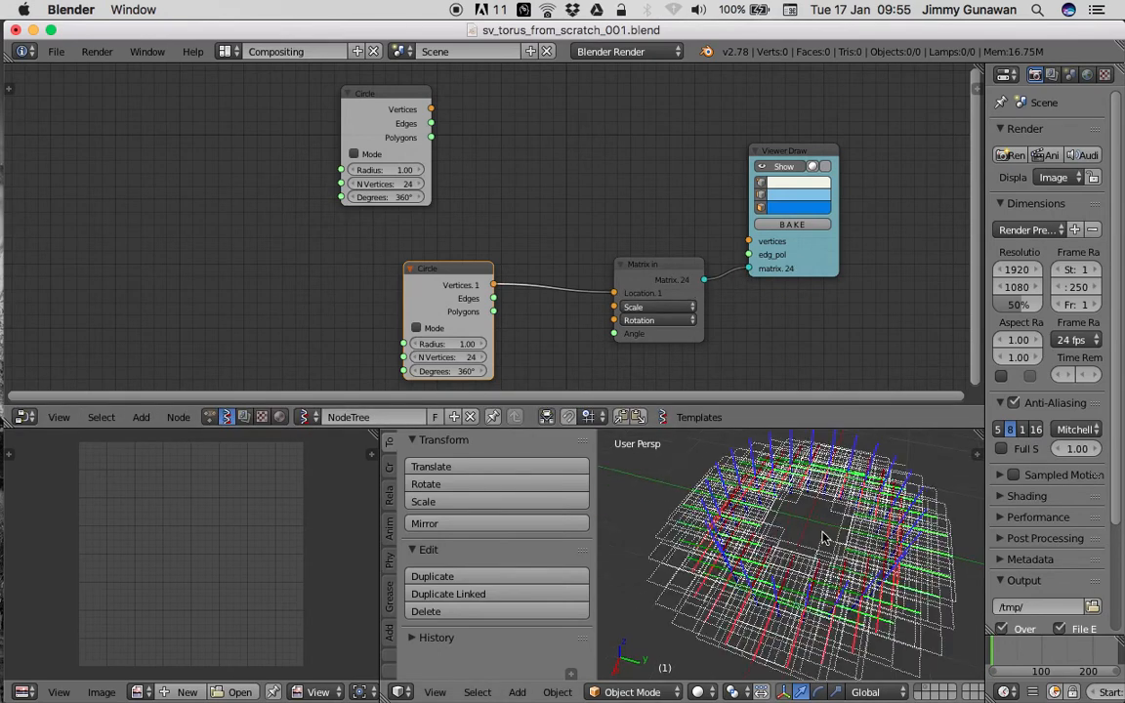
pyautogui.moveTo(700, 494); pyautogui.dragTo(763, 533, button='middle')
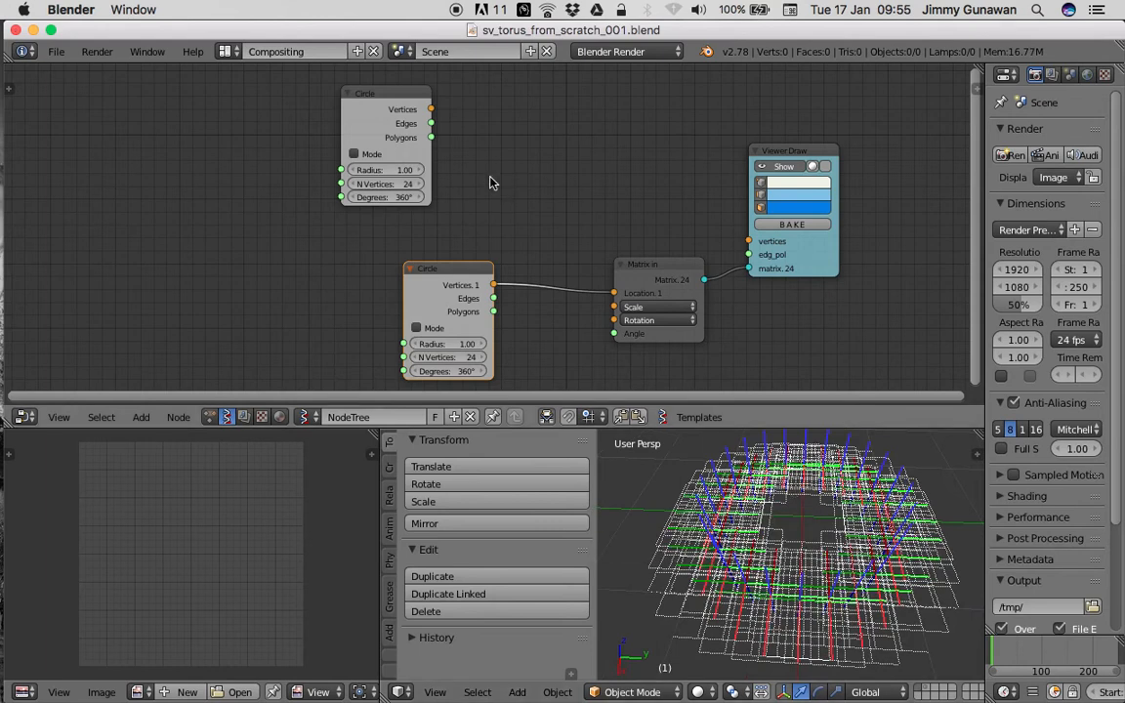
# Step: Connect the upper Circle's Vertices and Edges to the Viewer Draw's vertices and edg_pol inputs, and save the file
pyautogui.moveTo(404, 104)
pyautogui.mouseDown()
pyautogui.moveTo(497, 120)
pyautogui.moveTo(749, 241)
pyautogui.mouseUp()
pyautogui.moveTo(475, 142)
pyautogui.mouseDown()
pyautogui.moveTo(712, 246)
pyautogui.moveTo(653, 233)
pyautogui.moveTo(644, 230)
pyautogui.moveTo(754, 257)
pyautogui.mouseUp()
pyautogui.scroll(-1, 829, 507)
pyautogui.moveTo(837, 503)
pyautogui.mouseDown(button='middle')
pyautogui.moveTo(844, 543)
pyautogui.moveTo(789, 573)
pyautogui.mouseUp(button='middle')
pyautogui.scroll(-3, 870, 540)
pyautogui.hotkey('ctrl', 's')
pyautogui.click(830, 536)
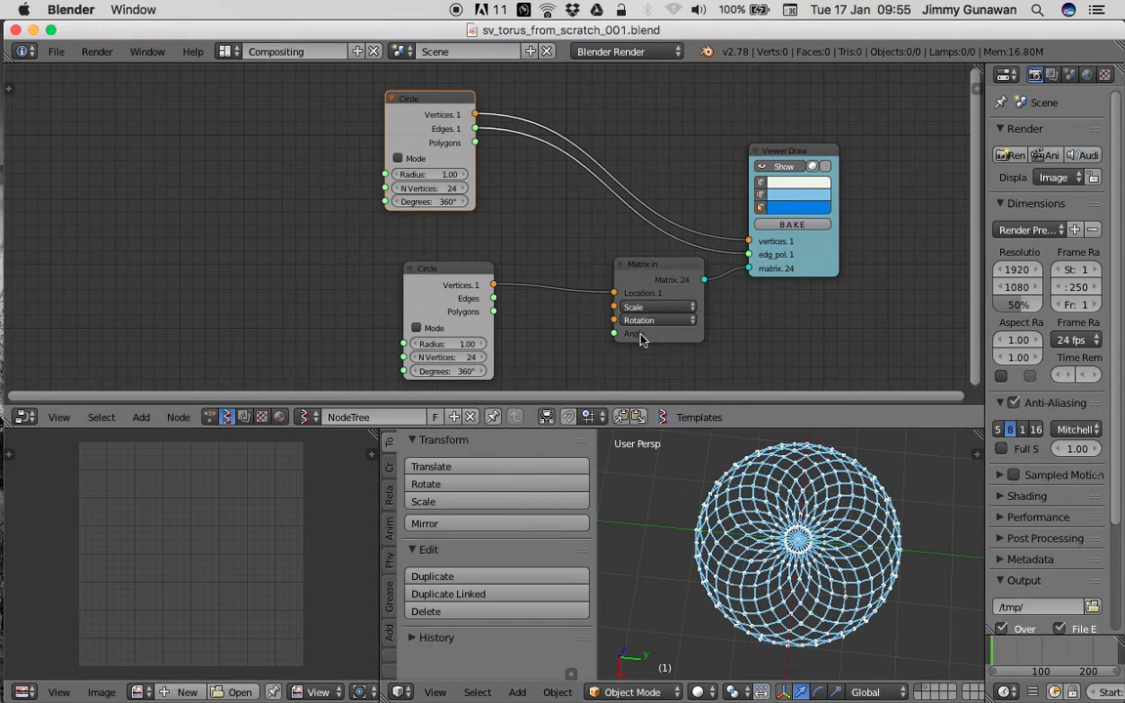
# Step: Set the upper Circle to radius 0.40 and 6 vertices and the lower Circle to 9 vertices, saving the file
pyautogui.moveTo(420, 174); pyautogui.dragTo(401, 189)
pyautogui.moveTo(459, 357); pyautogui.dragTo(432, 357)
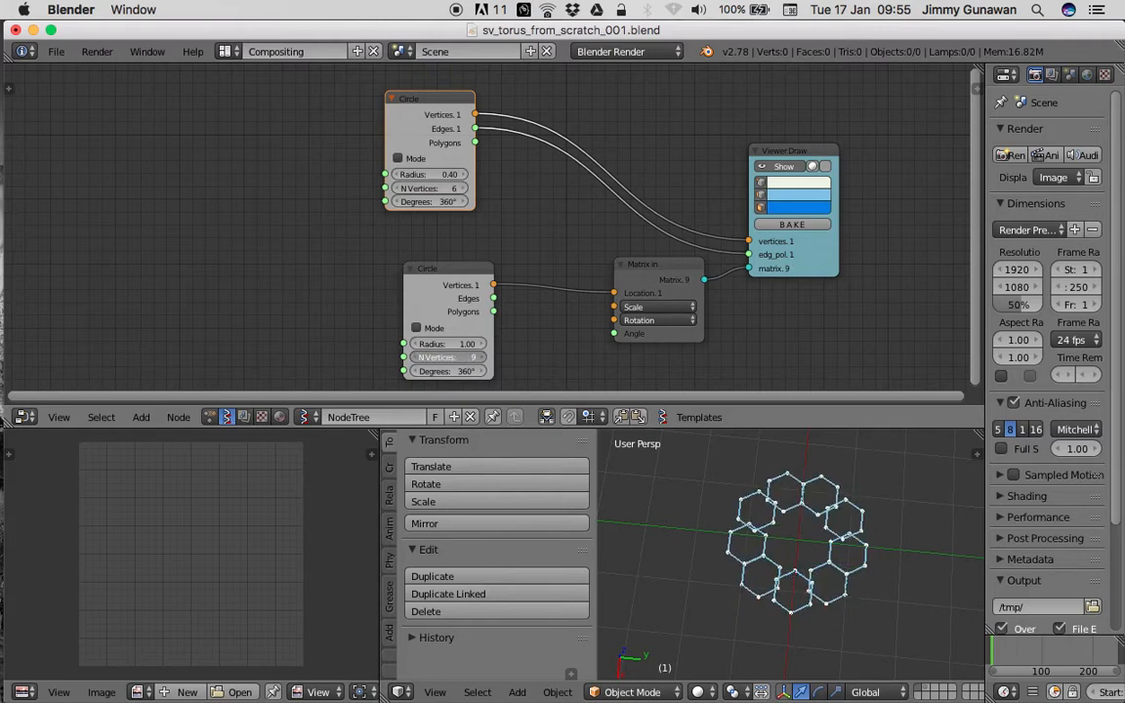
pyautogui.scroll(1, 746, 536)
pyautogui.moveTo(759, 536); pyautogui.dragTo(775, 543, button='middle')
pyautogui.press('super+s')
pyautogui.click(776, 543)
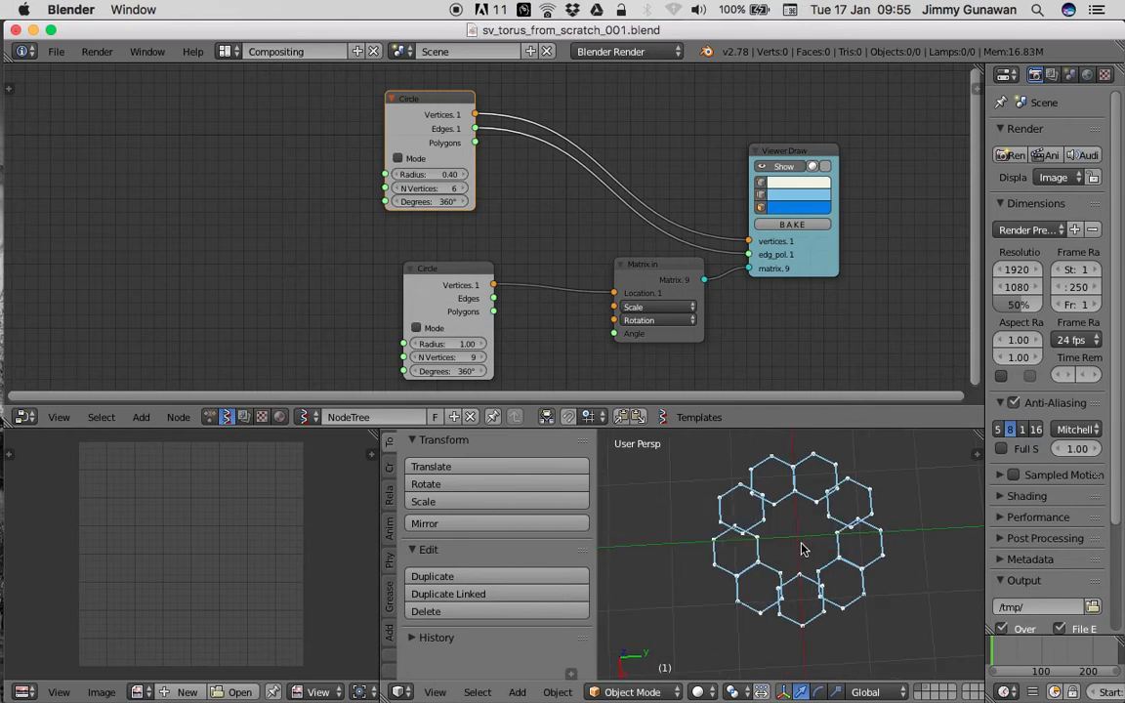
# Step: Set the lower Circle's N Vertices to 6 and reposition the upper Circle node
pyautogui.moveTo(464, 358); pyautogui.dragTo(453, 358)
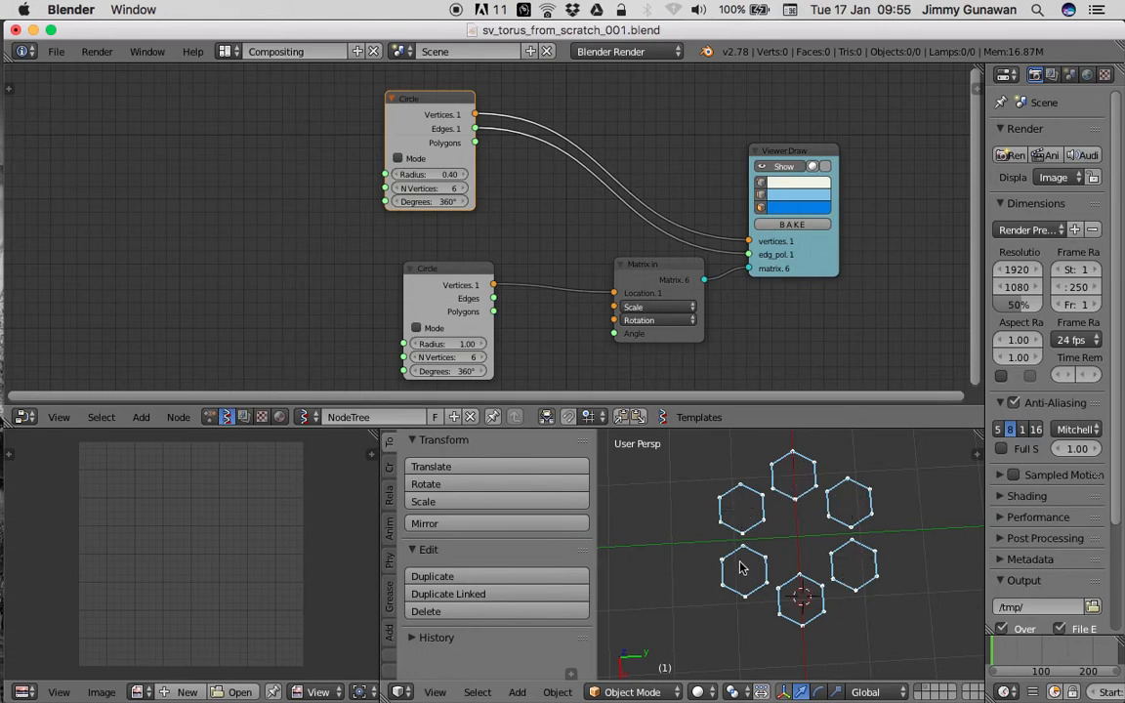
pyautogui.click(796, 469)
pyautogui.moveTo(416, 101); pyautogui.dragTo(475, 103)
# Step: Save the file as a new version named sv_torus_from_scratch_002.blend
pyautogui.click(56, 52)
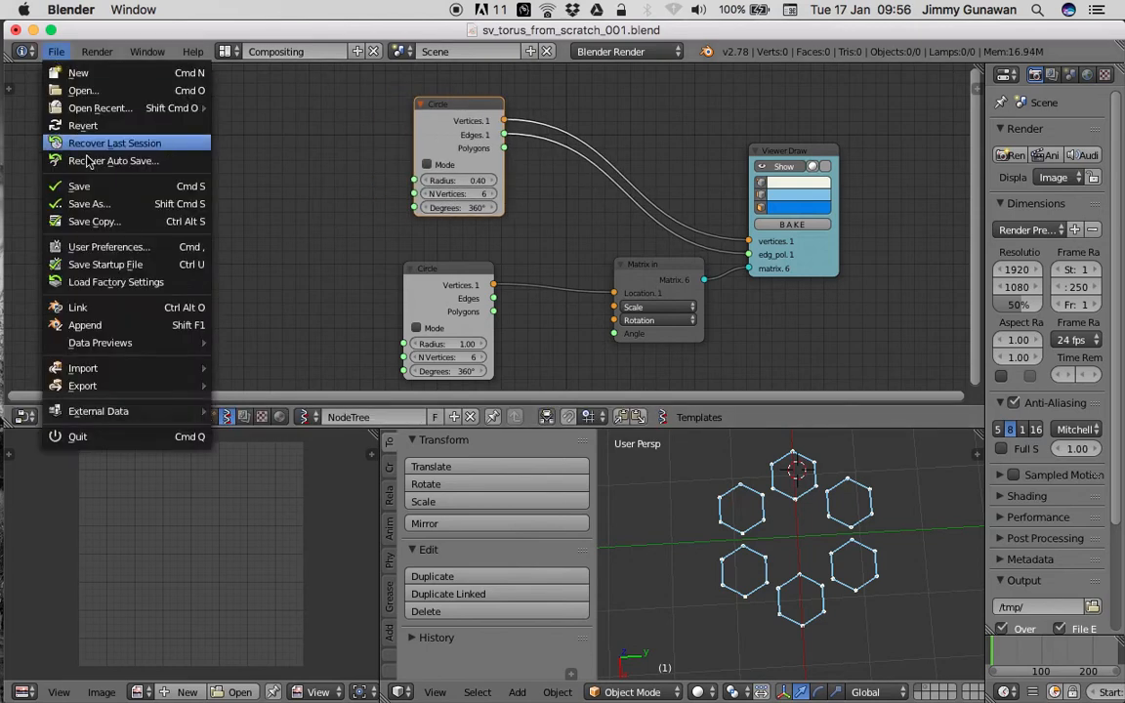
pyautogui.click(107, 203)
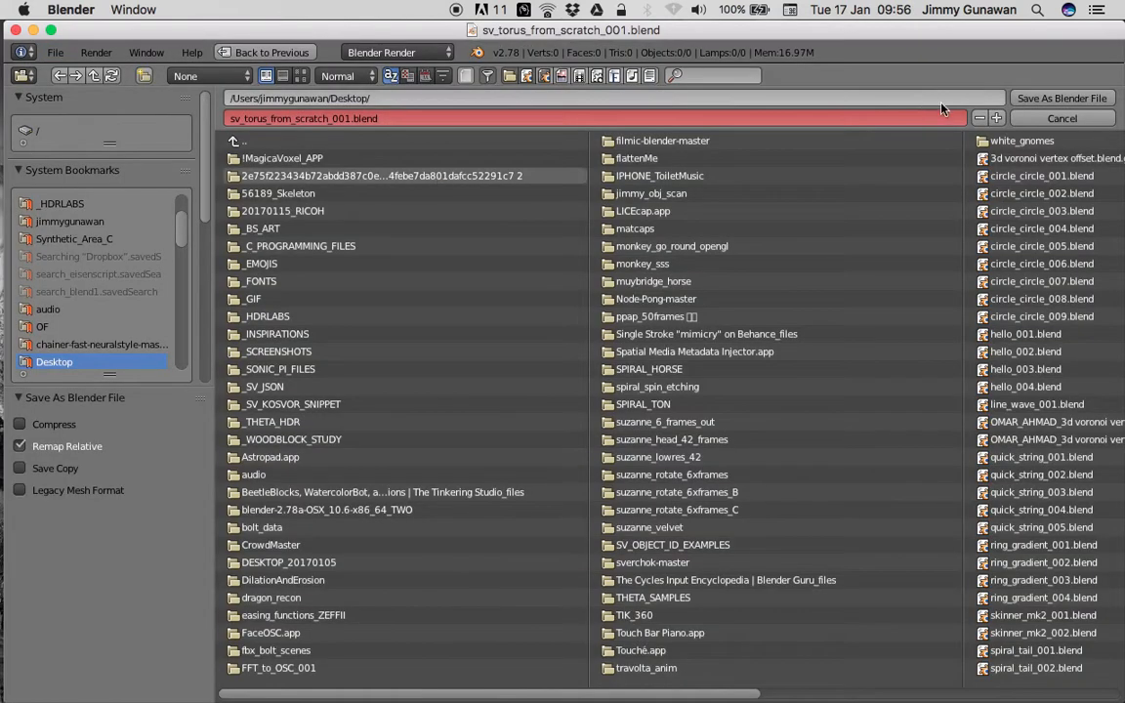
pyautogui.press('KP_Add')
pyautogui.press('Return')
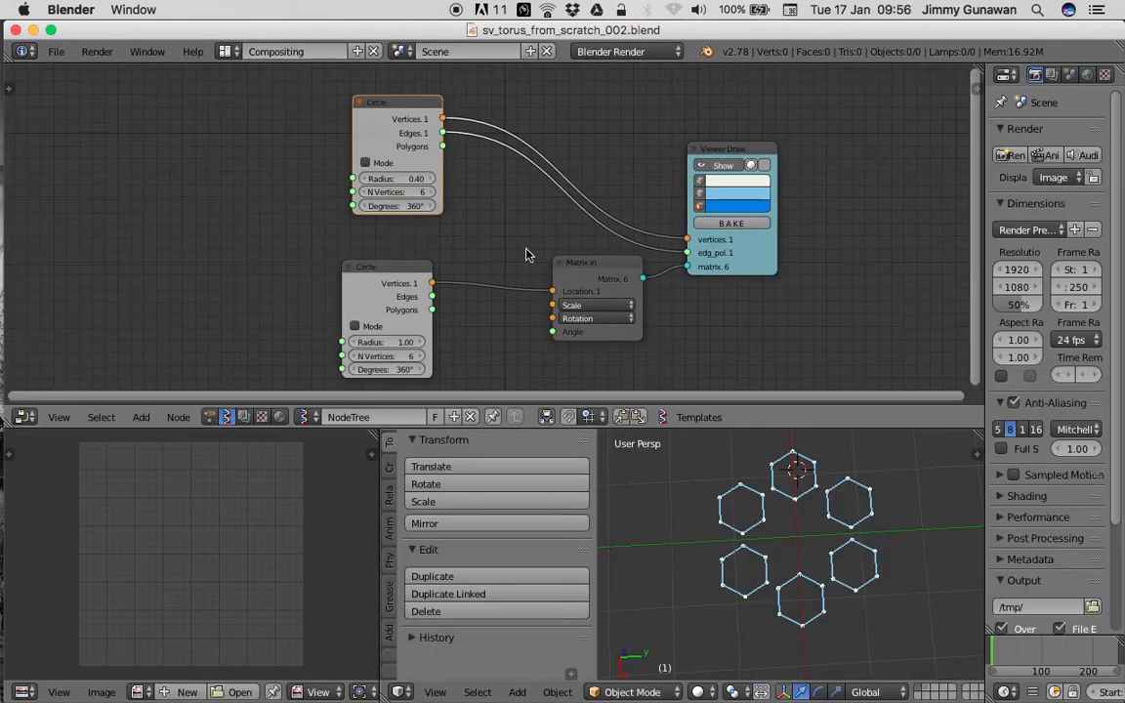
# Step: Set N Vertices to 12 on the upper Circle and to 8 on the lower Circle
pyautogui.click(438, 192)
pyautogui.click(434, 196)
pyautogui.click(435, 195)
pyautogui.click(434, 195)
pyautogui.click(435, 195)
pyautogui.click(435, 195)
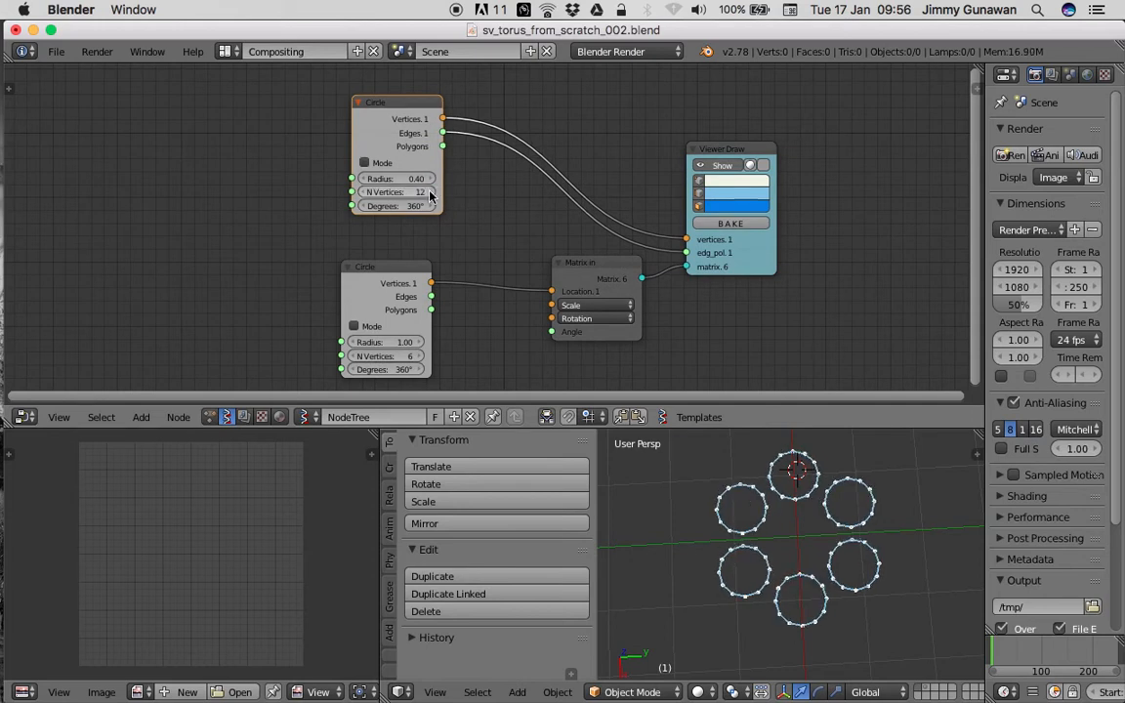
pyautogui.click(421, 356)
pyautogui.click(420, 356)
pyautogui.click(55, 51)
pyautogui.moveTo(685, 610); pyautogui.dragTo(934, 538, button='middle')
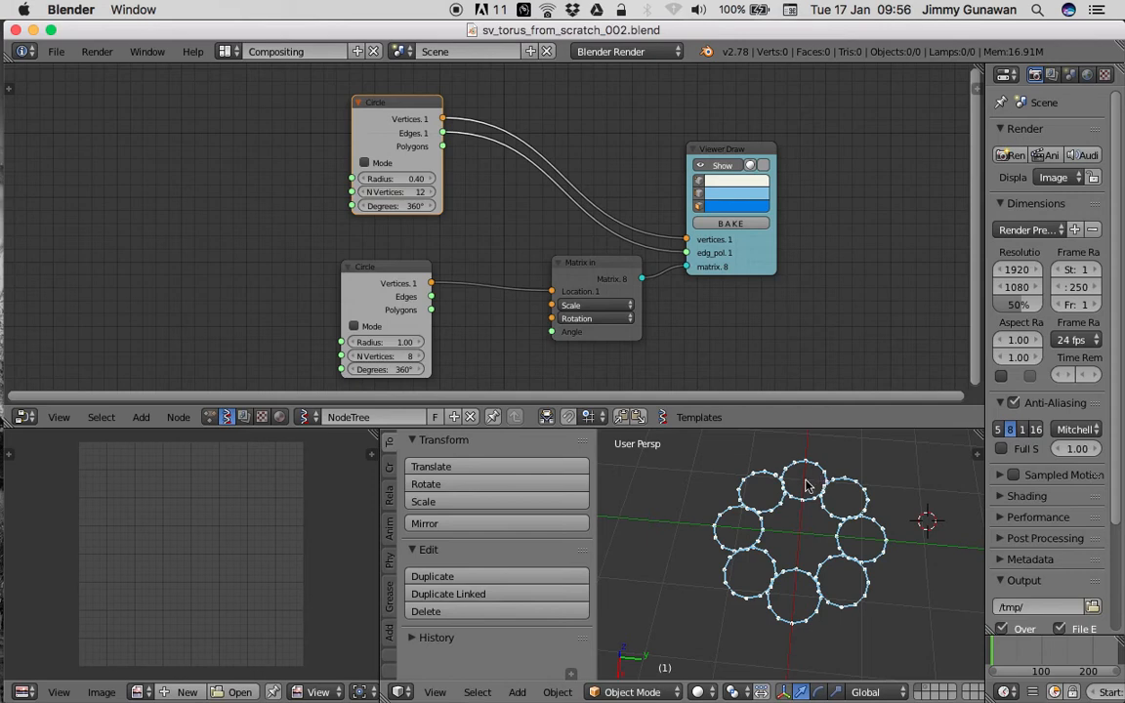
# Step: Insert a Rotation node between the upper Circle's Vertices output and the Viewer Draw vertices input, and switch it to Euler mode
pyautogui.moveTo(584, 264); pyautogui.dragTo(568, 274, button='middle')
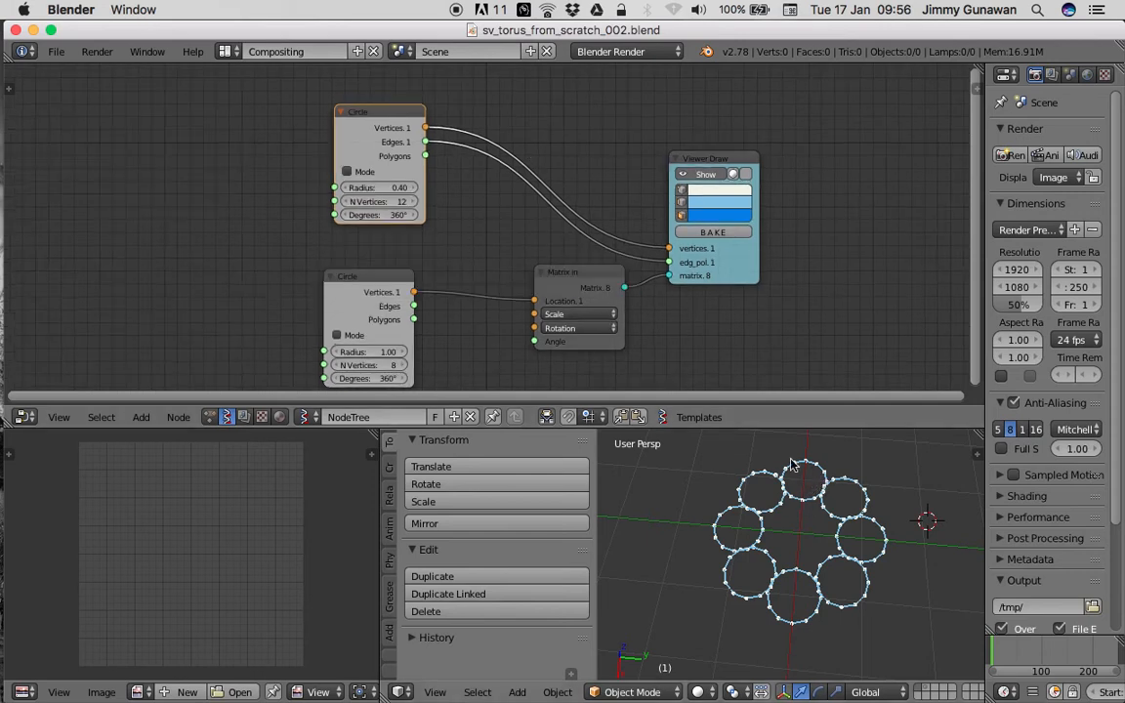
pyautogui.moveTo(821, 548); pyautogui.dragTo(828, 511, button='middle')
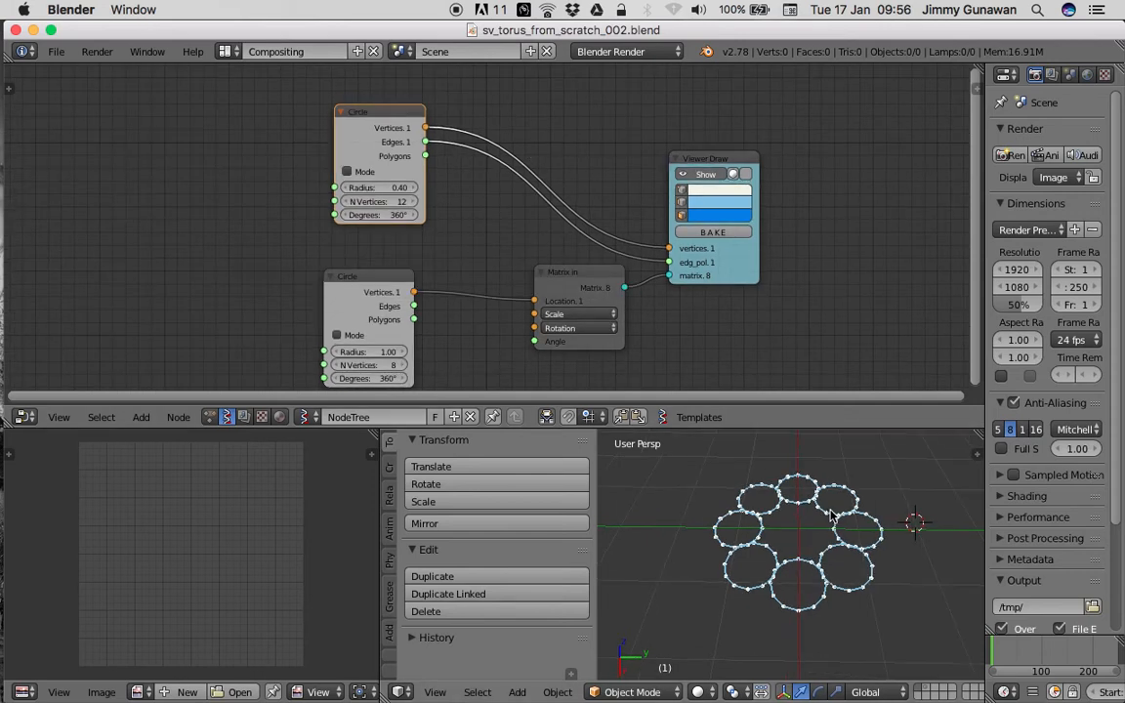
pyautogui.moveTo(841, 573)
pyautogui.mouseDown(button='middle')
pyautogui.moveTo(834, 547)
pyautogui.moveTo(829, 586)
pyautogui.mouseUp(button='middle')
pyautogui.scroll(1, 494, 171)
pyautogui.hotkey('shift', 'a')
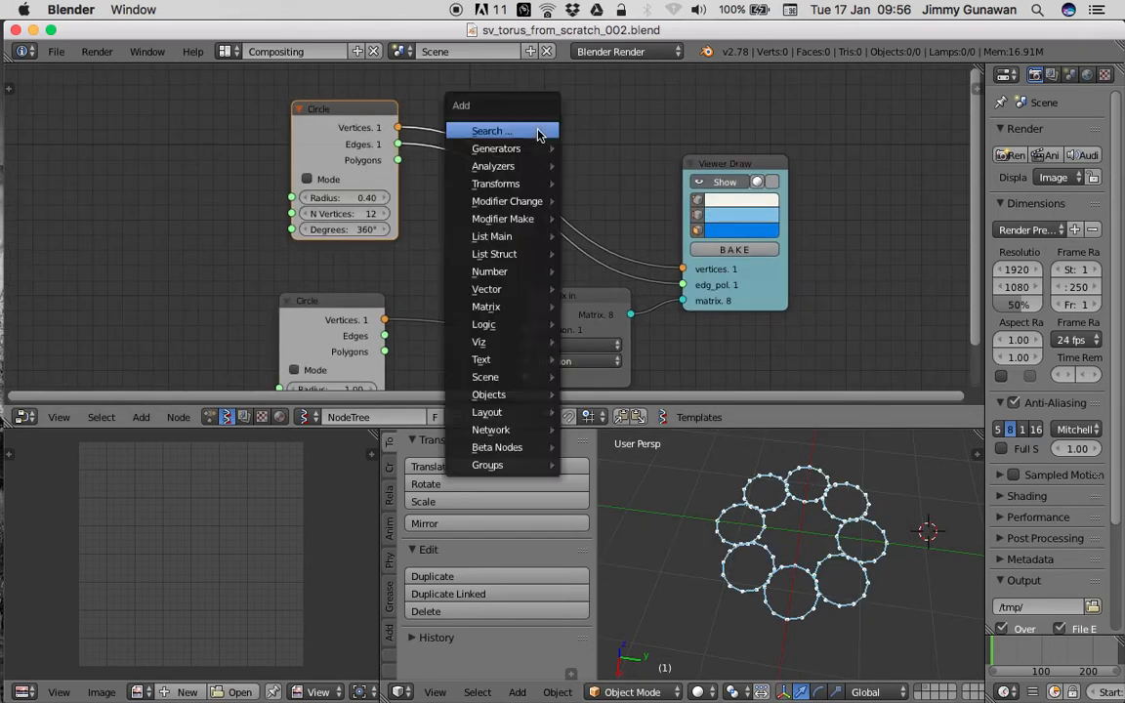
pyautogui.click(538, 131)
pyautogui.write('rota')
pyautogui.press('Return')
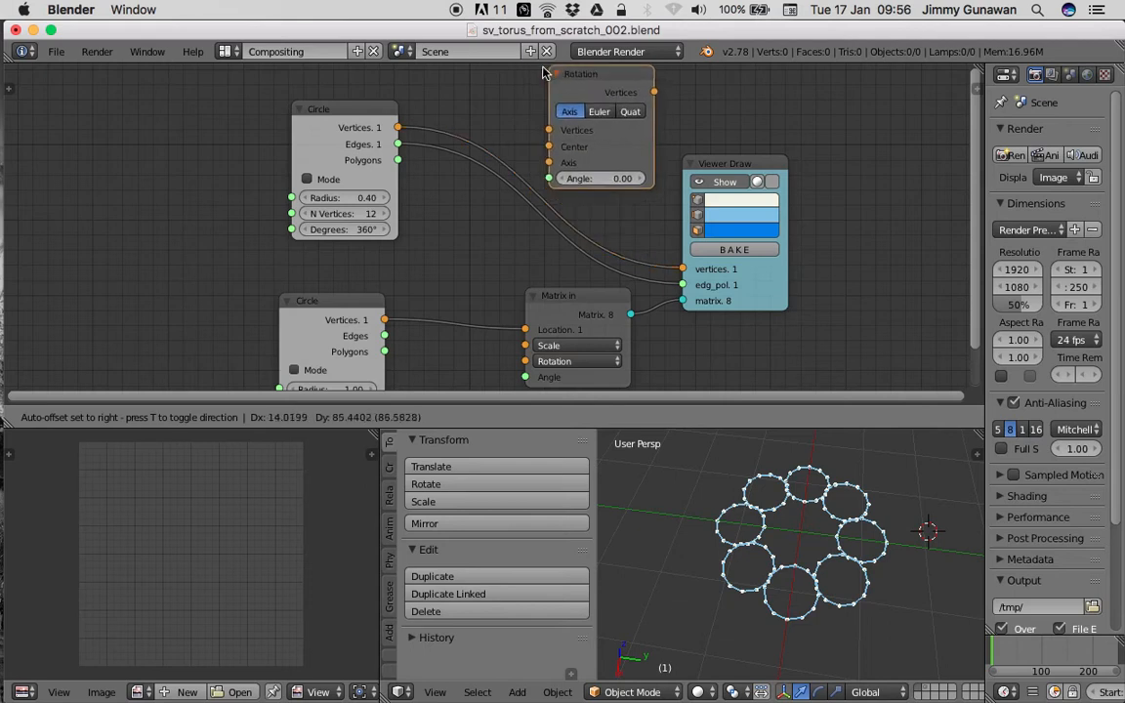
pyautogui.click(509, 84)
pyautogui.moveTo(327, 105); pyautogui.dragTo(316, 180, button='middle')
pyautogui.moveTo(543, 157); pyautogui.dragTo(557, 124)
pyautogui.click(542, 141)
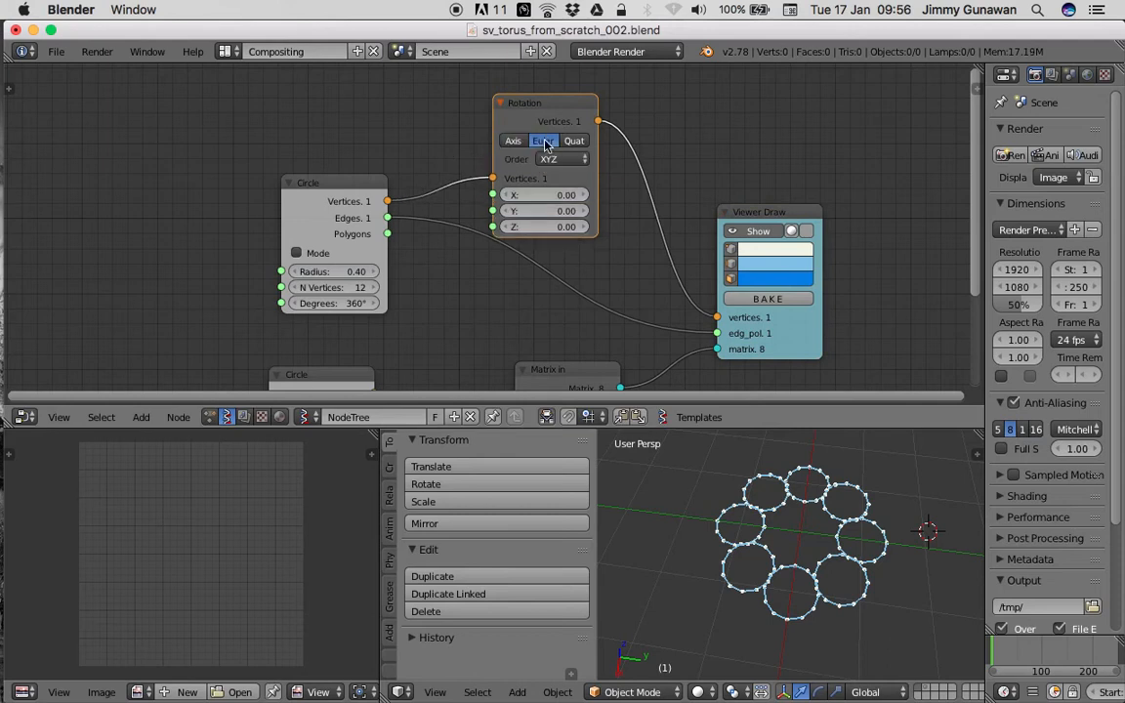
# Step: Try Euler angles of X 0, Y 90 and Z 0 on the Rotation node, and save the file
pyautogui.moveTo(546, 227); pyautogui.dragTo(649, 212)
pyautogui.click(551, 227)
pyautogui.write('0')
pyautogui.press('Return')
pyautogui.moveTo(562, 196); pyautogui.dragTo(552, 196)
pyautogui.click(550, 211)
pyautogui.write('90')
pyautogui.press('Return')
pyautogui.click(556, 196)
pyautogui.write('0')
pyautogui.press('Return')
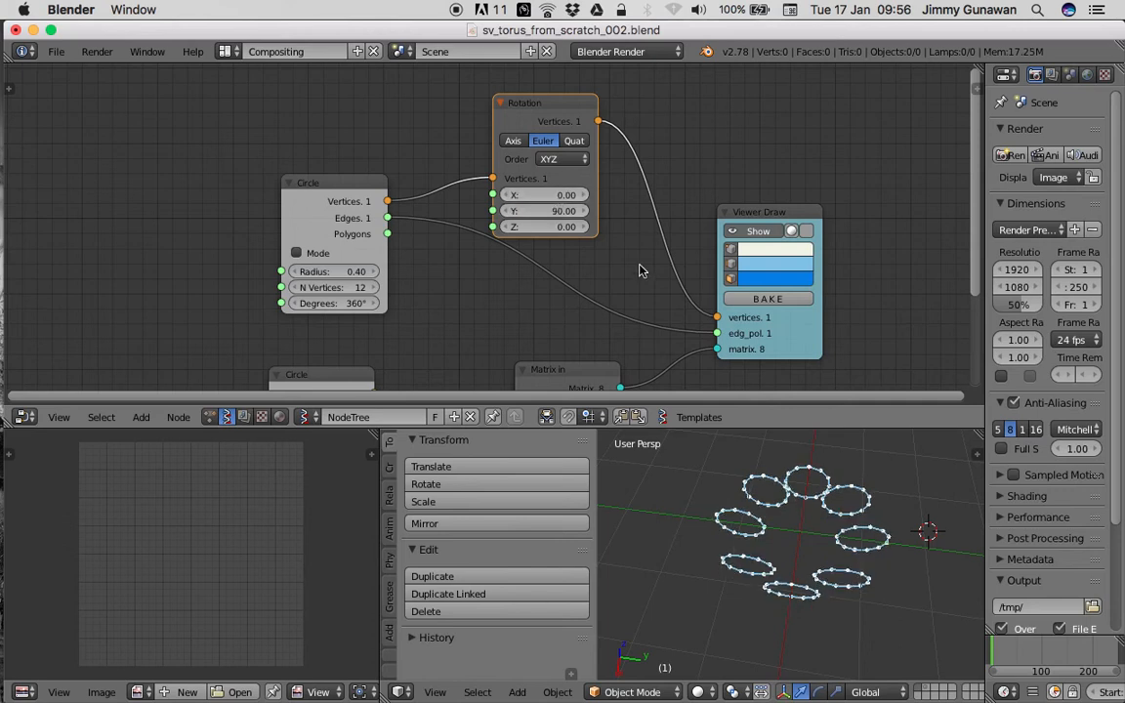
pyautogui.scroll(-1, 621, 266)
pyautogui.moveTo(772, 517)
pyautogui.mouseDown(button='middle')
pyautogui.moveTo(753, 523)
pyautogui.moveTo(633, 474)
pyautogui.moveTo(776, 496)
pyautogui.moveTo(783, 522)
pyautogui.mouseUp(button='middle')
pyautogui.press('super+s')
pyautogui.click(783, 522)
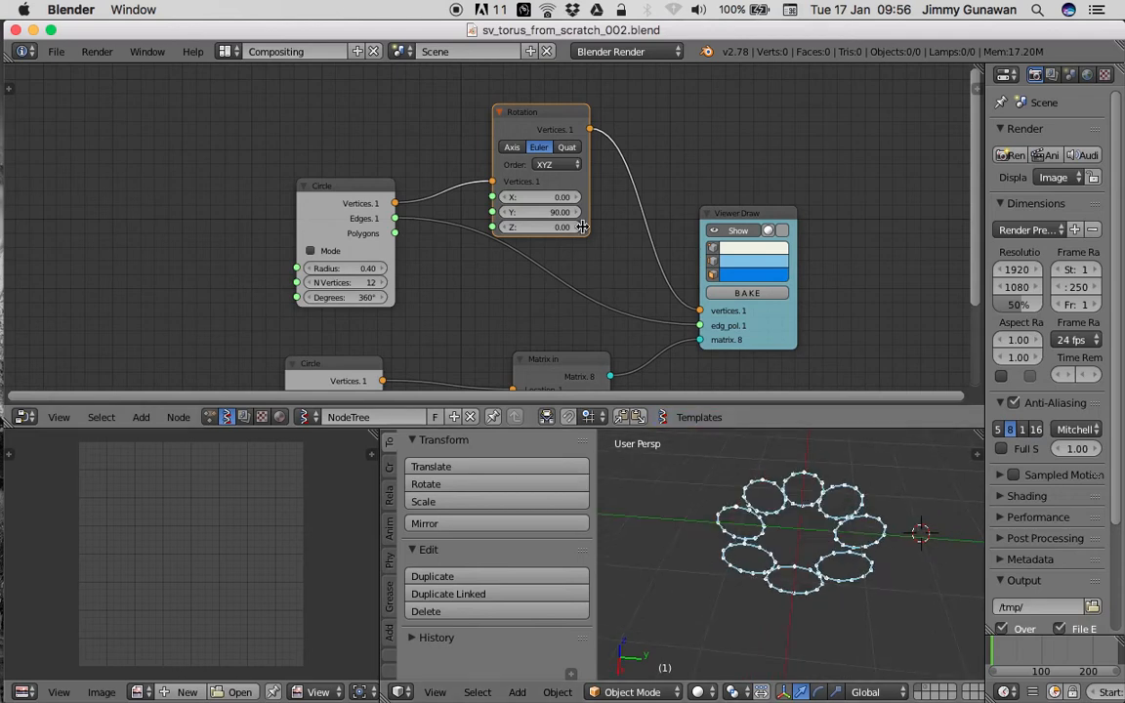
# Step: Set the Rotation node's Euler angles to X 90 and Y 0
pyautogui.click(558, 197)
pyautogui.write('90')
pyautogui.press('Tab')
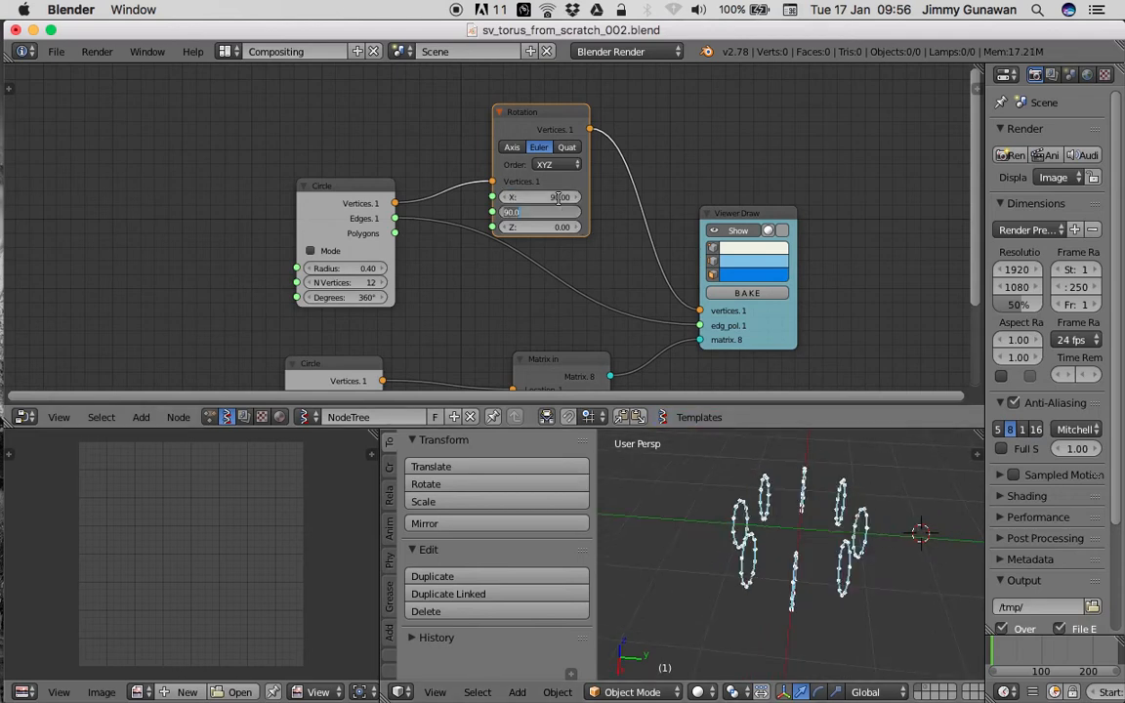
pyautogui.press('Return')
pyautogui.moveTo(786, 498); pyautogui.dragTo(714, 519, button='middle')
pyautogui.moveTo(823, 575); pyautogui.dragTo(806, 536, button='middle')
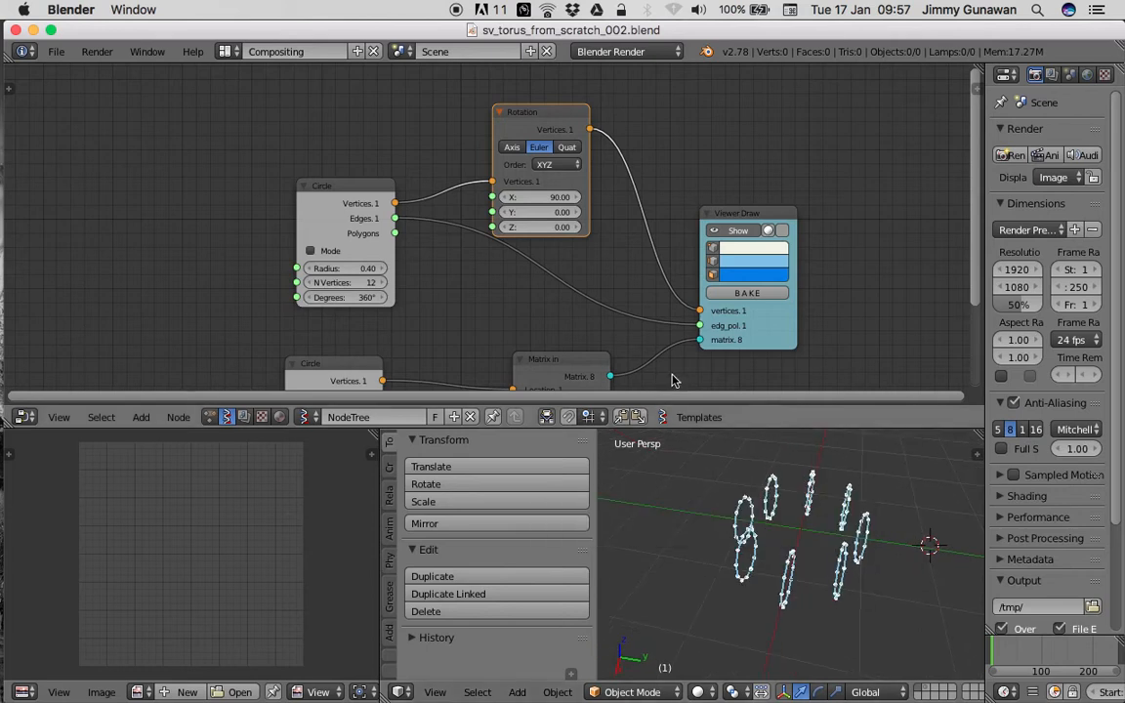
# Step: Save the file and move the Matrix in node and the lower Circle node apart in an enlarged node editor
pyautogui.moveTo(677, 423); pyautogui.dragTo(678, 480)
pyautogui.hotkey('ctrl', 's')
pyautogui.click(611, 316)
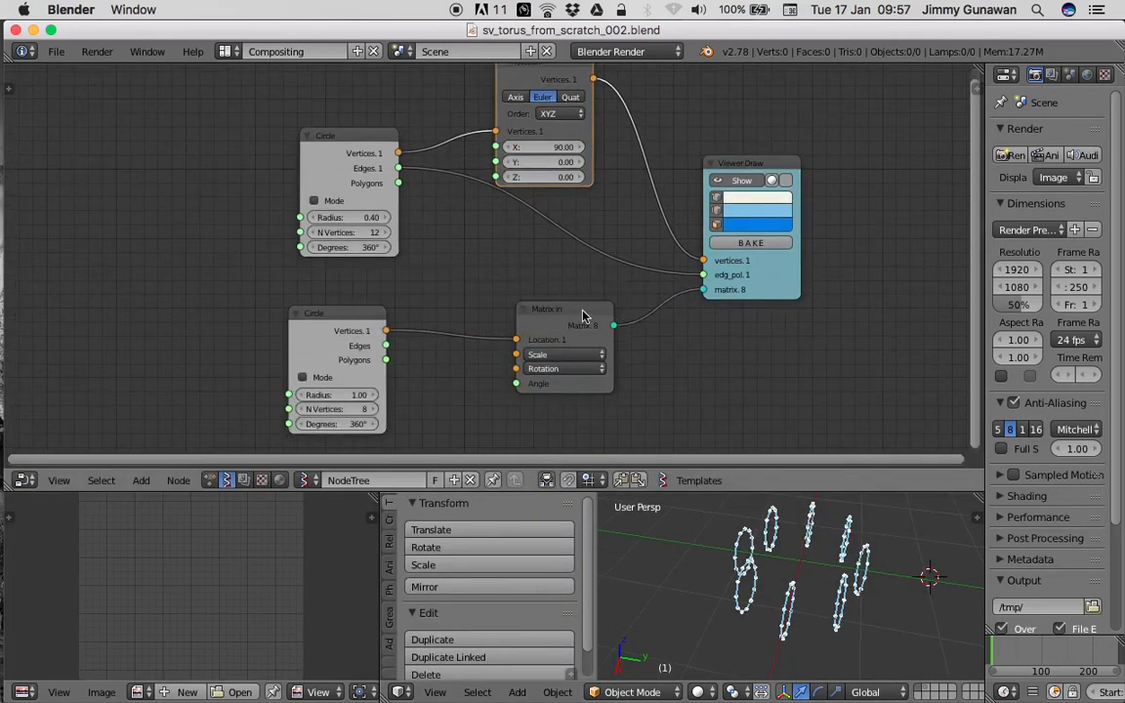
pyautogui.moveTo(585, 316); pyautogui.dragTo(647, 308)
pyautogui.moveTo(369, 317); pyautogui.dragTo(336, 290)
pyautogui.moveTo(517, 384); pyautogui.dragTo(540, 358, button='middle')
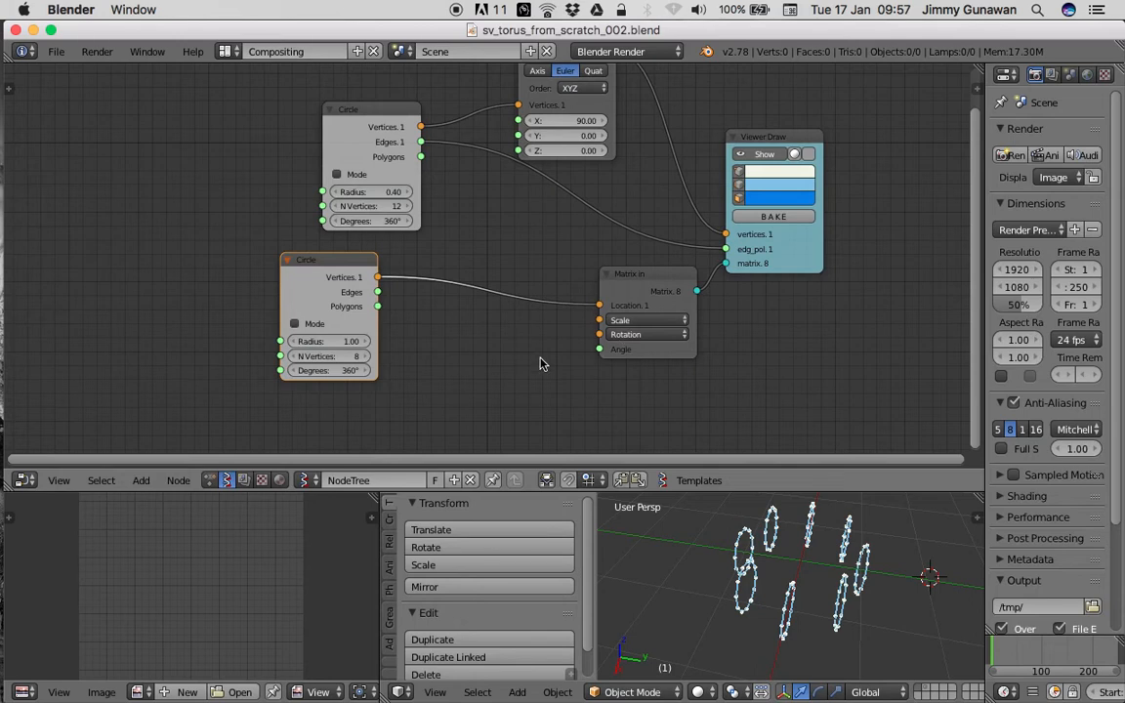
# Step: Add a Vector X | Y | Z node and place it between the lower Circle and the Matrix in node
pyautogui.press('space')
pyautogui.write('z')
pyautogui.press('Down')
pyautogui.press('Down')
pyautogui.press('Down')
pyautogui.press('Return')
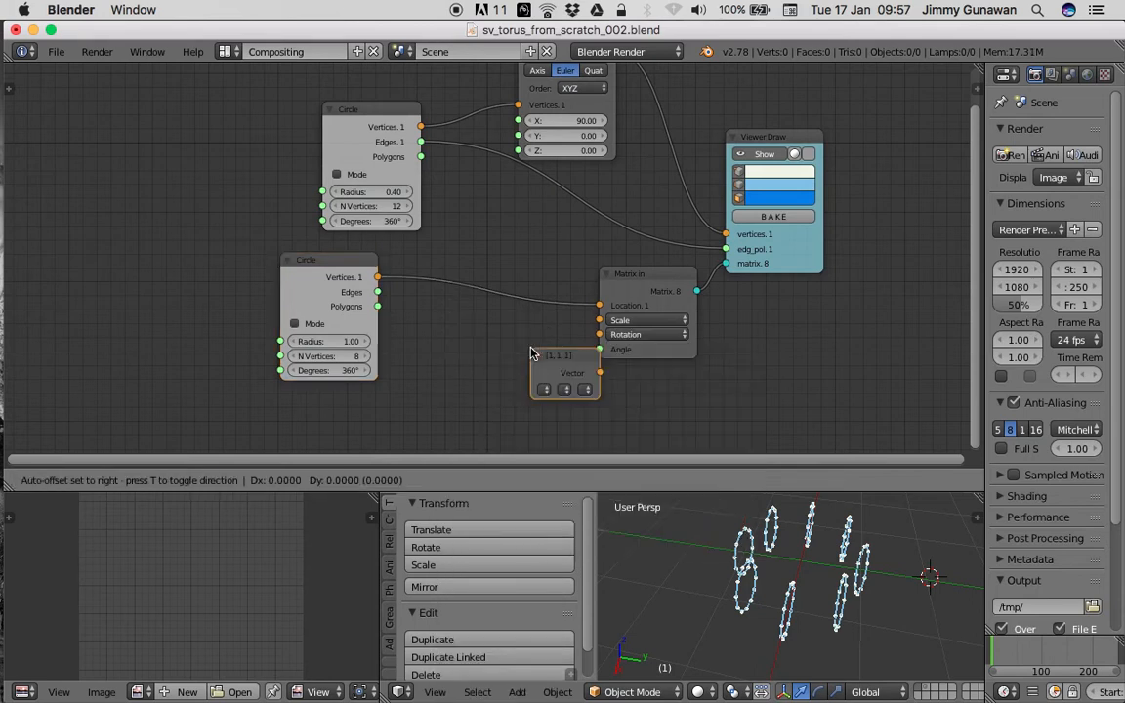
pyautogui.click(420, 340)
pyautogui.moveTo(430, 340); pyautogui.dragTo(404, 344)
pyautogui.scroll(1, 436, 365)
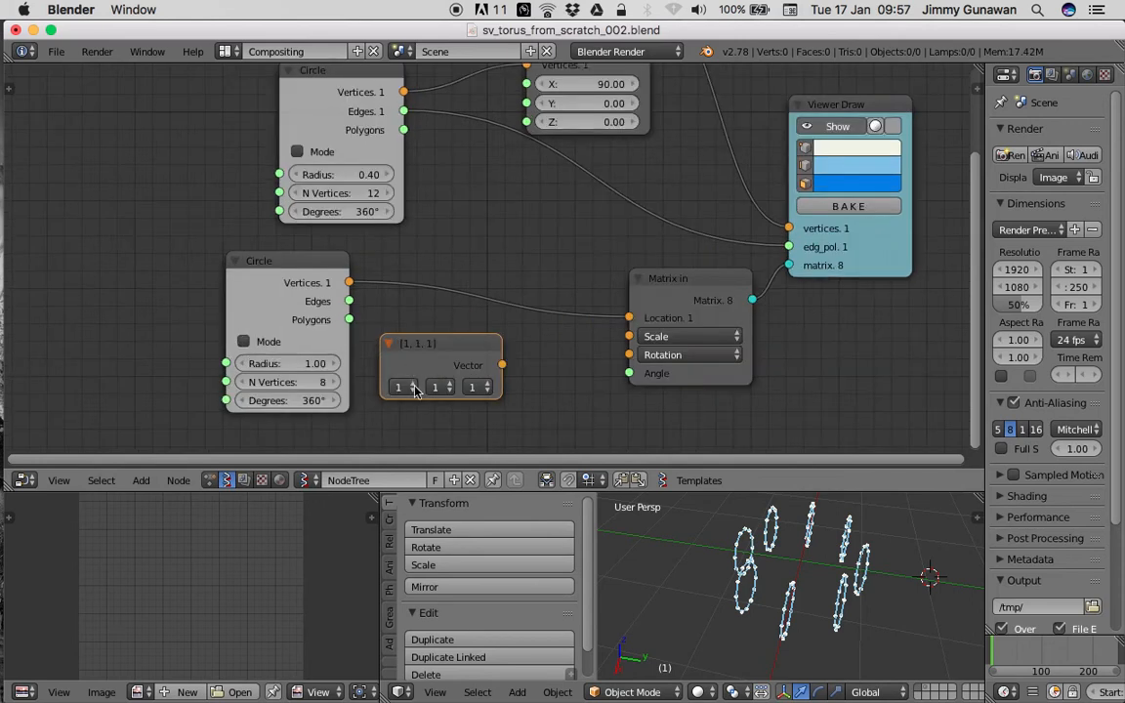
# Step: Set the new vector node's X and Y to 0 and connect its output to the Matrix in node's Rotation input
pyautogui.moveTo(471, 400); pyautogui.dragTo(456, 354, button='middle')
pyautogui.click(382, 348)
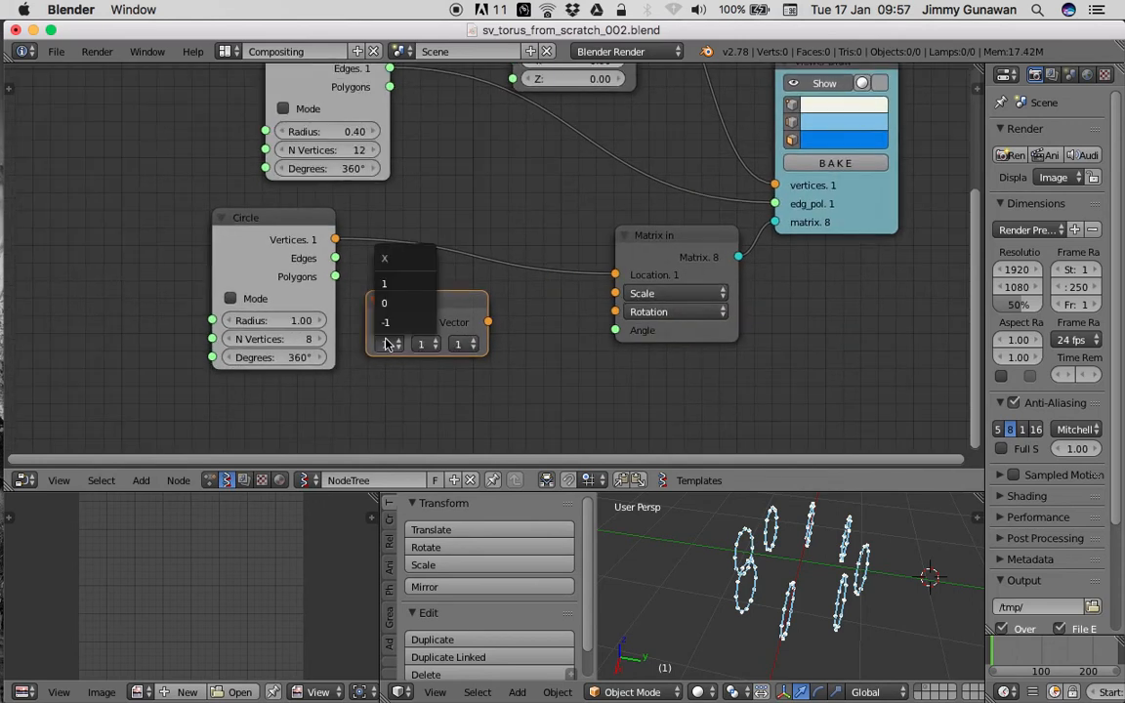
pyautogui.click(424, 344)
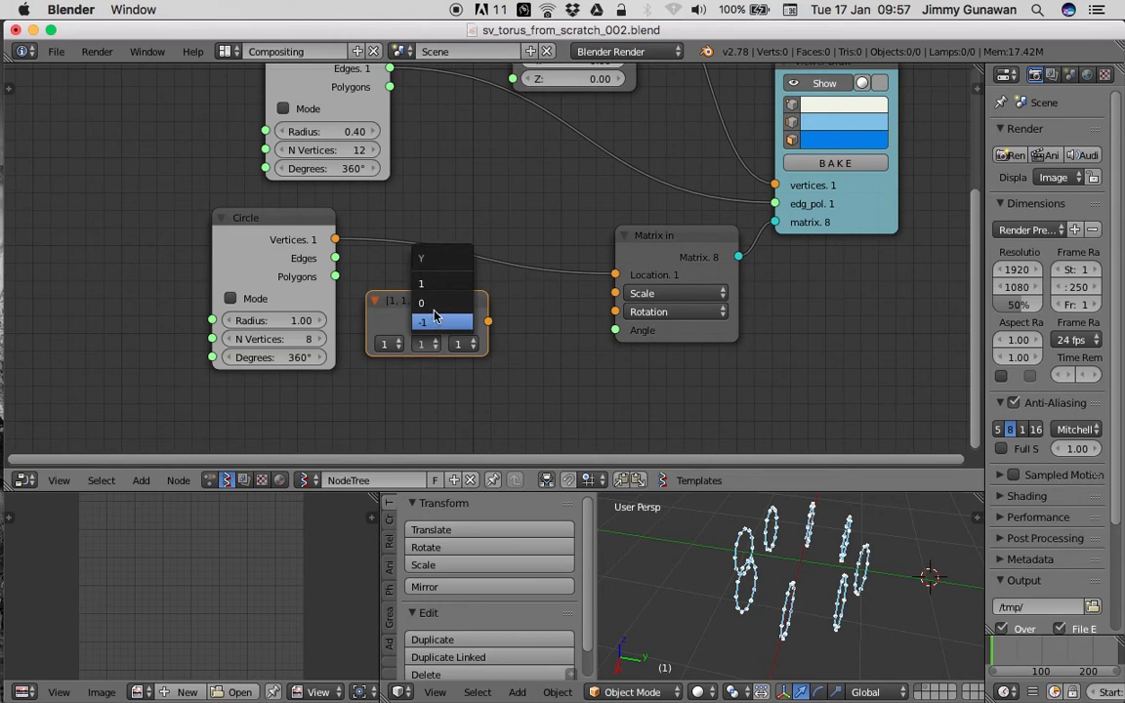
pyautogui.click(394, 344)
pyautogui.click(405, 308)
pyautogui.click(421, 343)
pyautogui.click(430, 304)
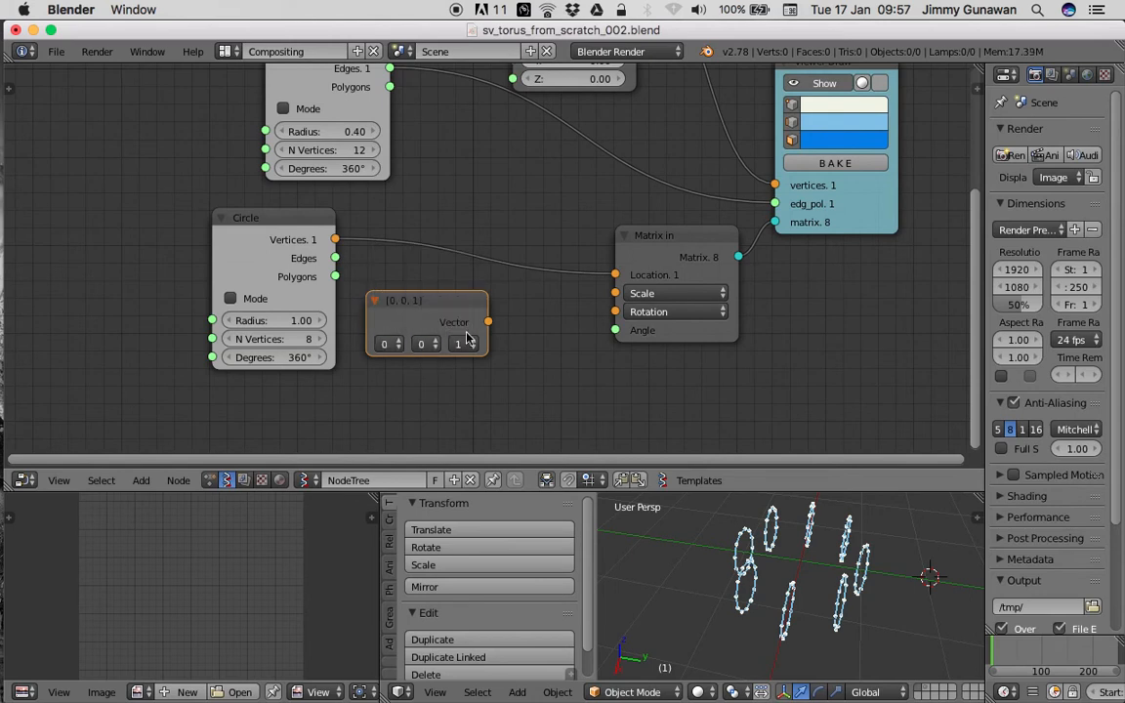
pyautogui.moveTo(488, 323); pyautogui.dragTo(615, 312)
pyautogui.scroll(-2, 597, 356)
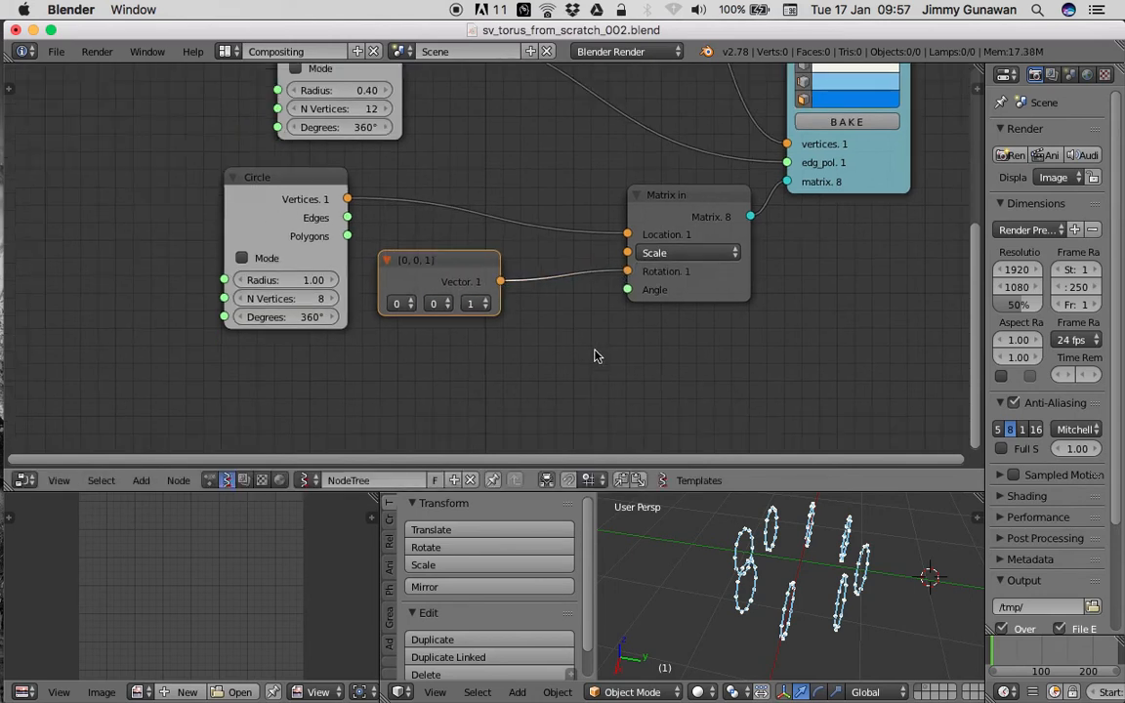
# Step: Add a Float number node and connect it to the Matrix in node's Angle input
pyautogui.press('space')
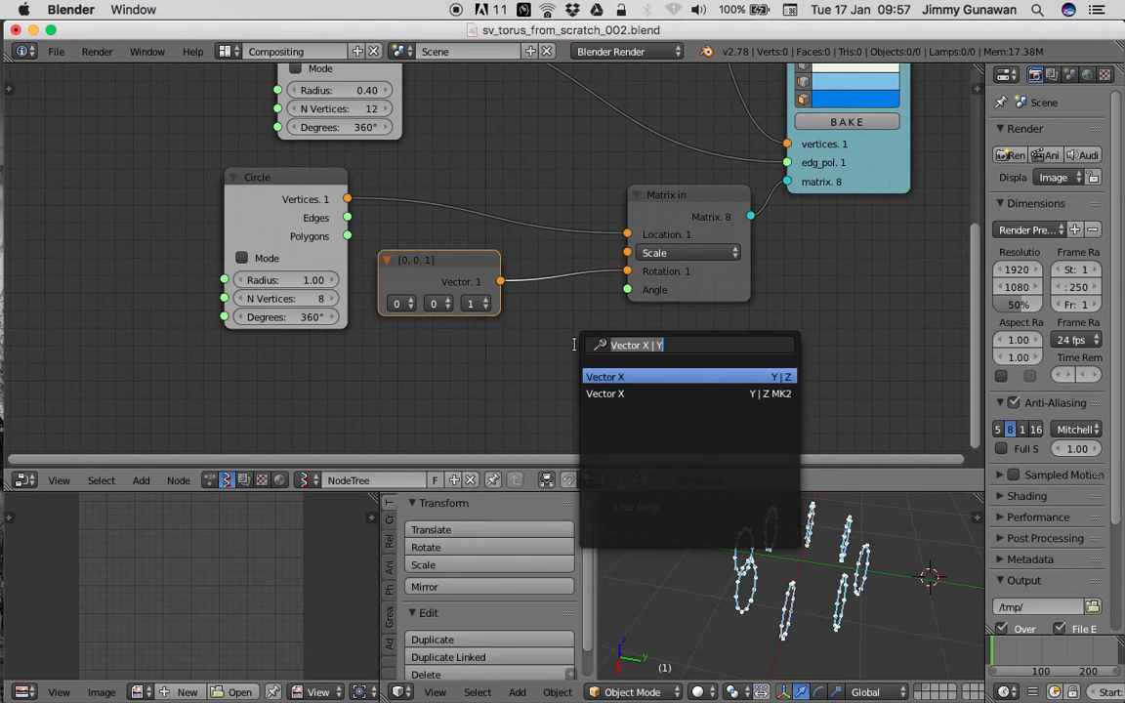
pyautogui.write('ang')
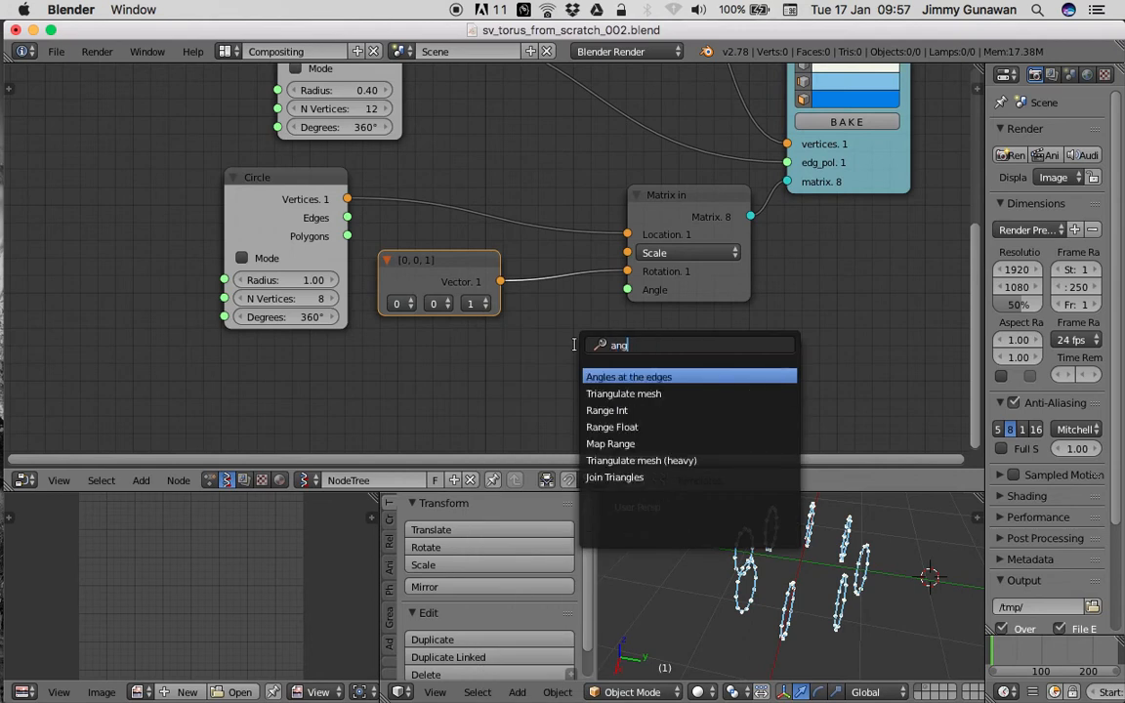
pyautogui.press('BackSpace')
pyautogui.press('BackSpace')
pyautogui.press('BackSpace')
pyautogui.write('flo')
pyautogui.press('Down')
pyautogui.press('Return')
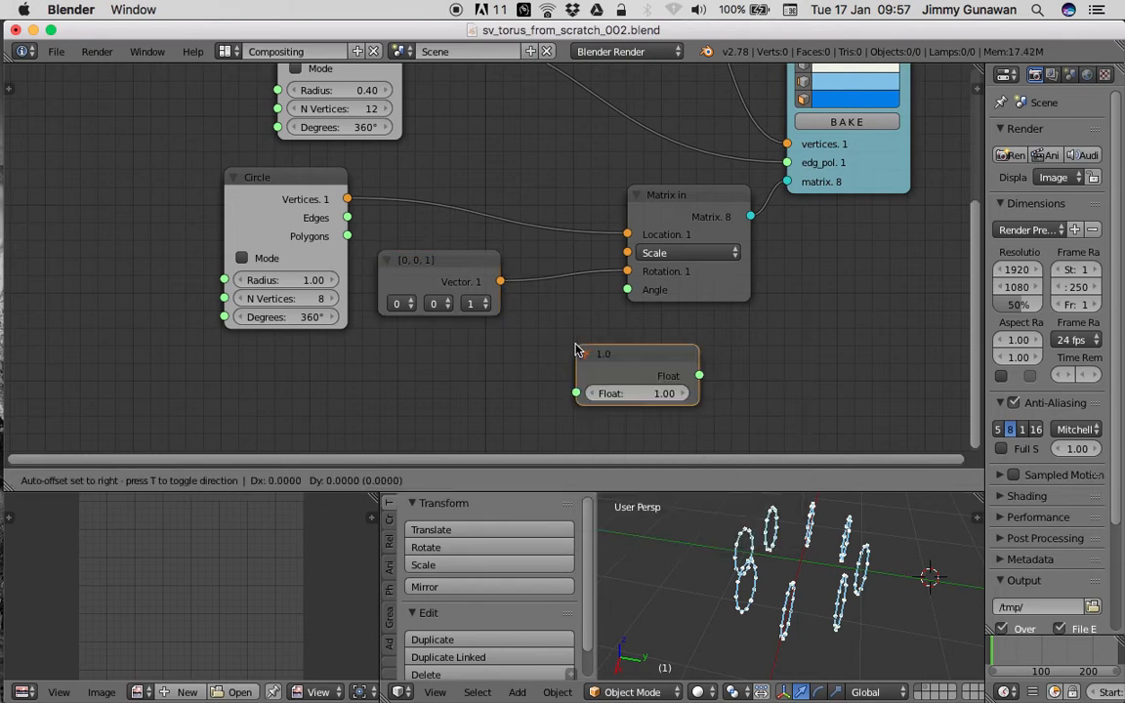
pyautogui.click(589, 371)
pyautogui.moveTo(589, 371); pyautogui.dragTo(627, 289)
# Step: Try different angles up to 54.43 in the Float node, and delete the node
pyautogui.moveTo(540, 393)
pyautogui.mouseDown()
pyautogui.moveTo(663, 393)
pyautogui.moveTo(510, 394)
pyautogui.moveTo(552, 393)
pyautogui.mouseUp()
pyautogui.moveTo(903, 571); pyautogui.dragTo(886, 590, button='middle')
pyautogui.moveTo(530, 393); pyautogui.dragTo(558, 392)
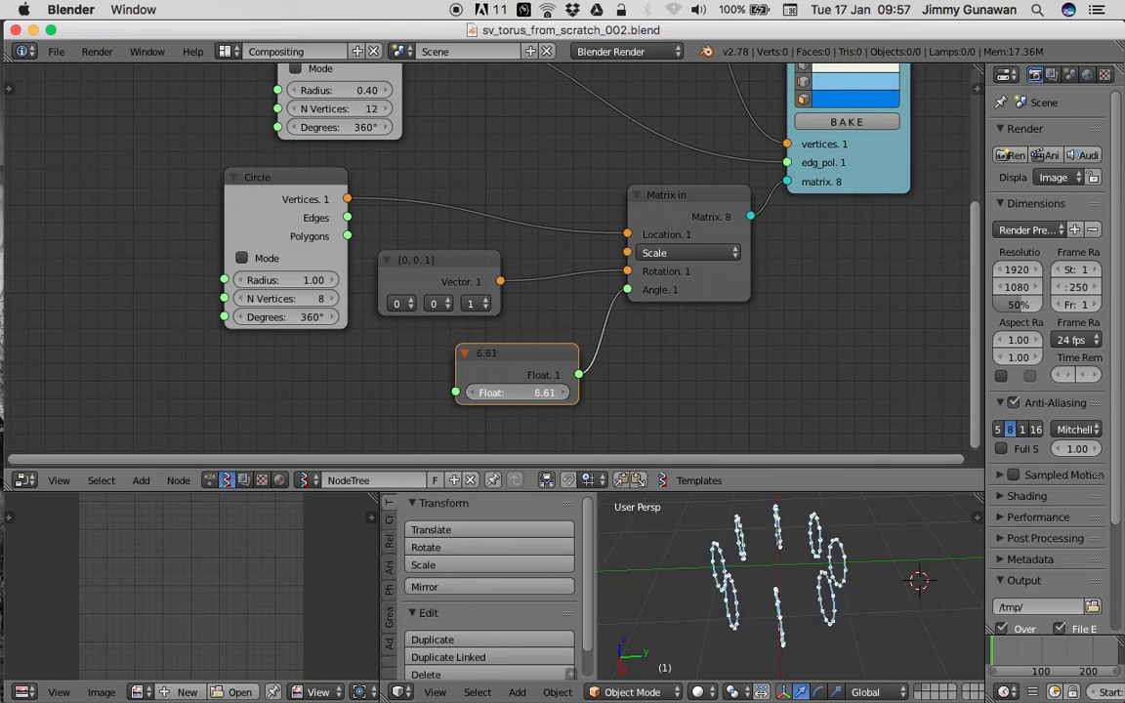
pyautogui.moveTo(532, 393); pyautogui.dragTo(544, 393)
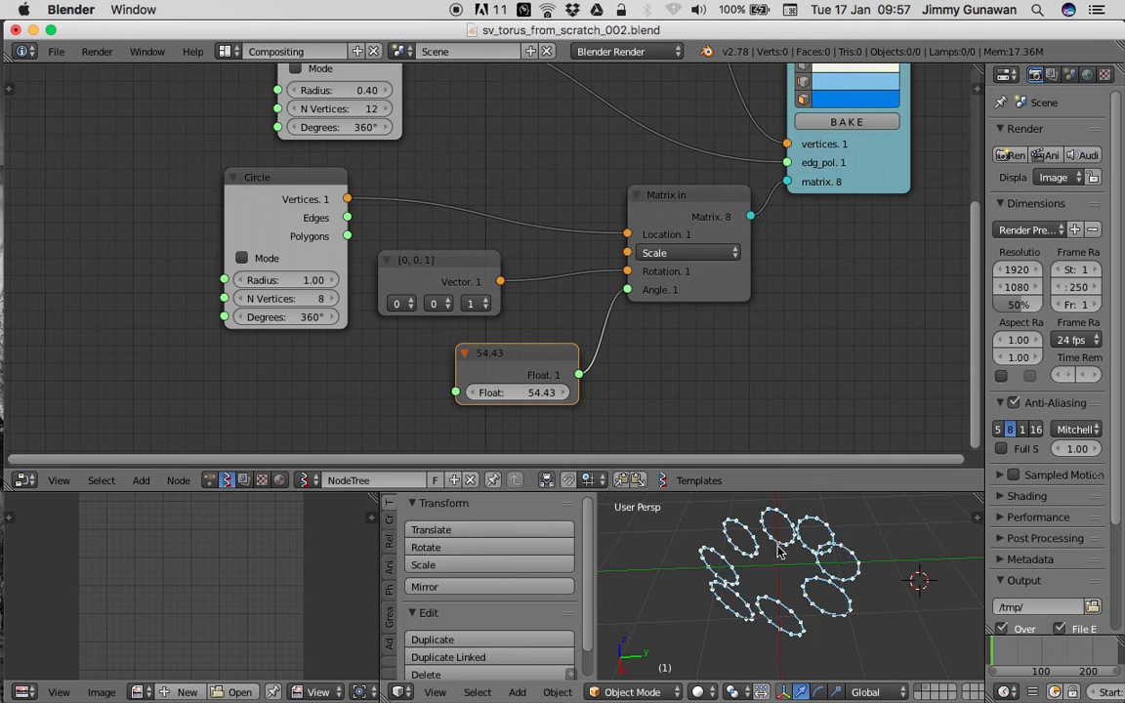
pyautogui.moveTo(718, 578); pyautogui.dragTo(641, 544, button='middle')
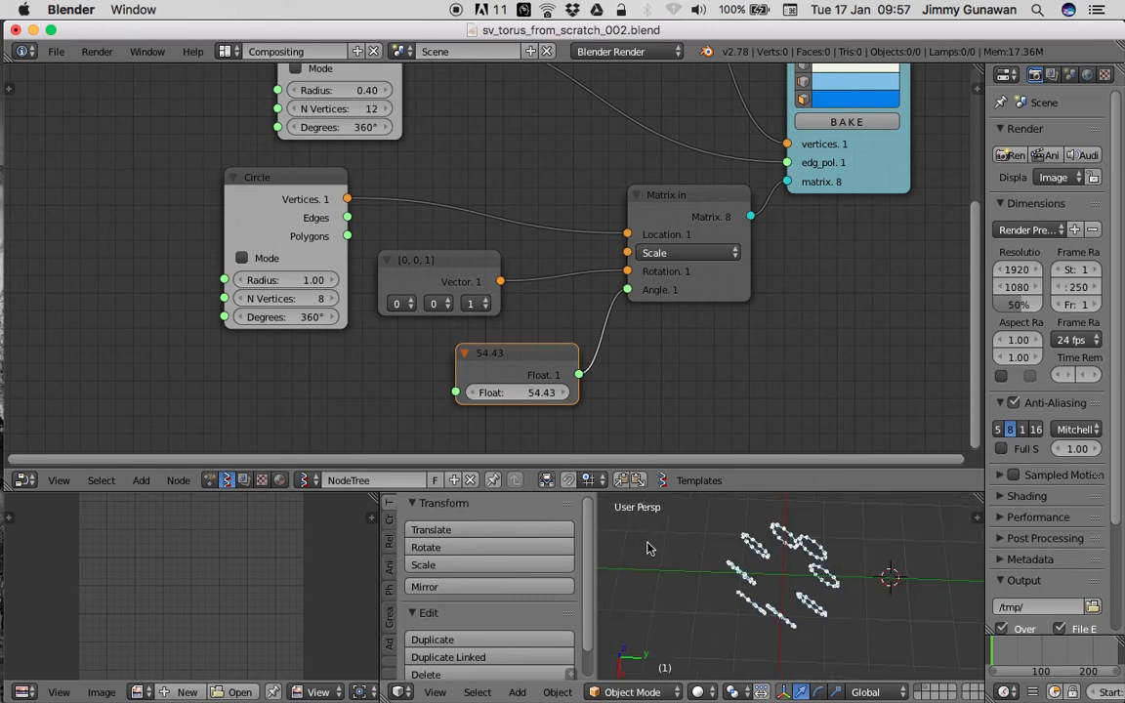
pyautogui.moveTo(544, 356); pyautogui.dragTo(446, 364)
pyautogui.press('x')
# Step: Add a Range Float node below the [0, 0, 1] vector node
pyautogui.moveTo(449, 369); pyautogui.dragTo(447, 347, button='middle')
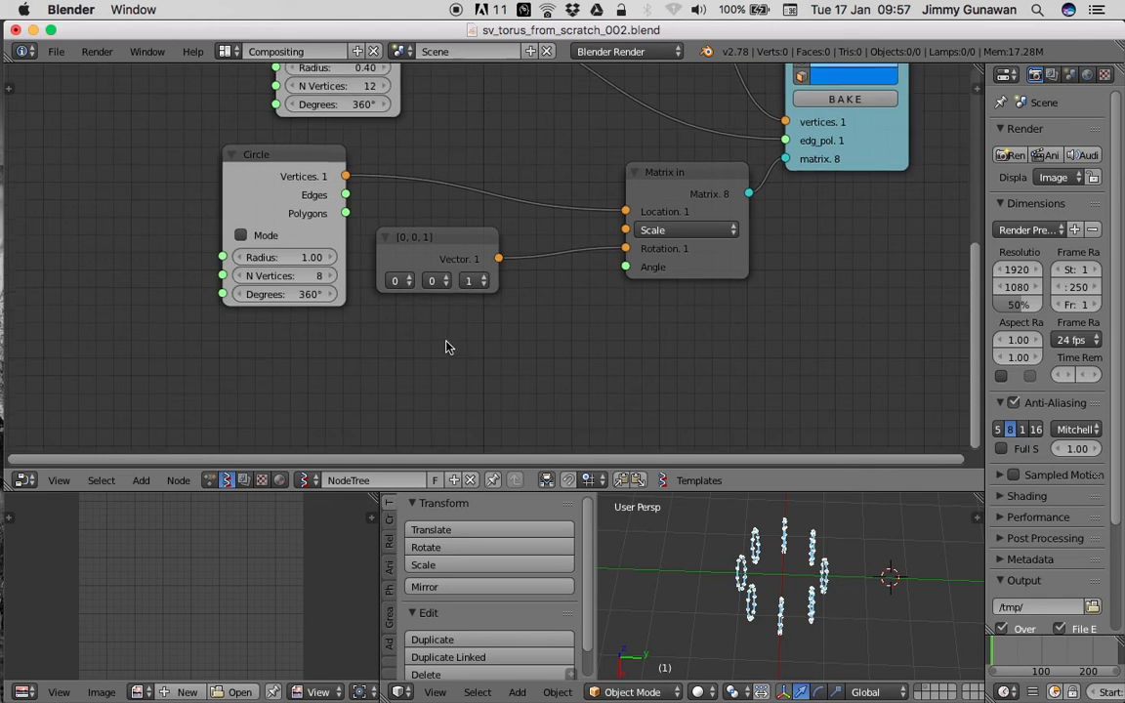
pyautogui.hotkey('shift', 'a')
pyautogui.click(446, 346)
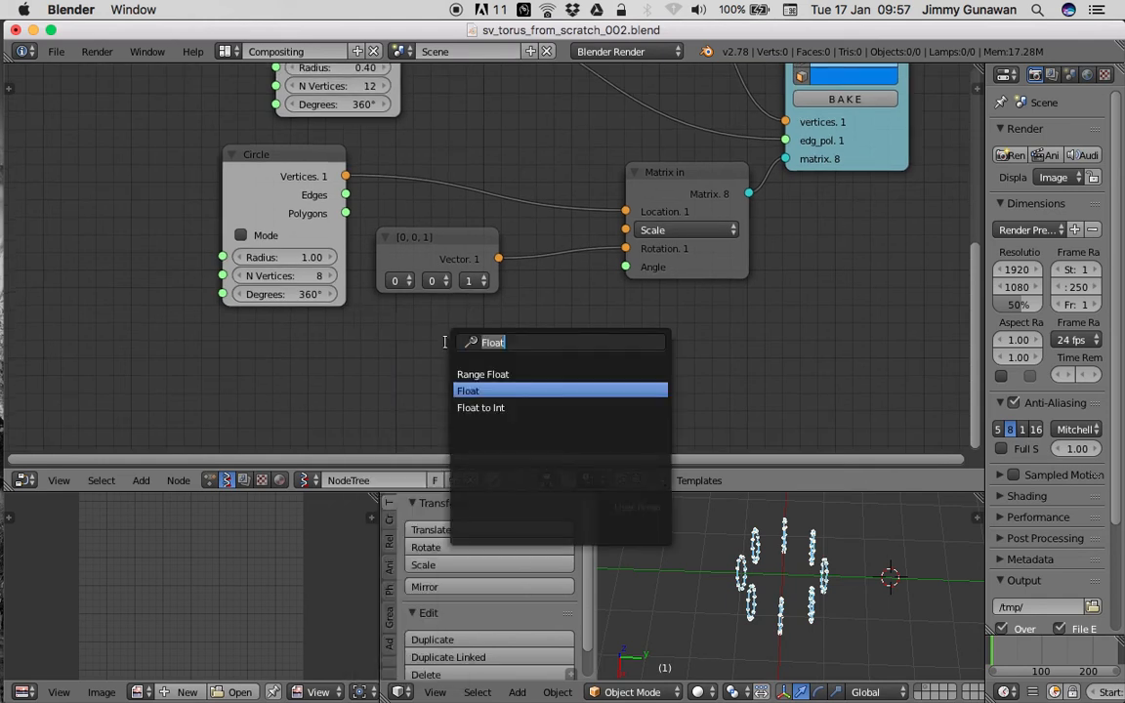
pyautogui.write('float')
pyautogui.press('BackSpace')
pyautogui.press('Return')
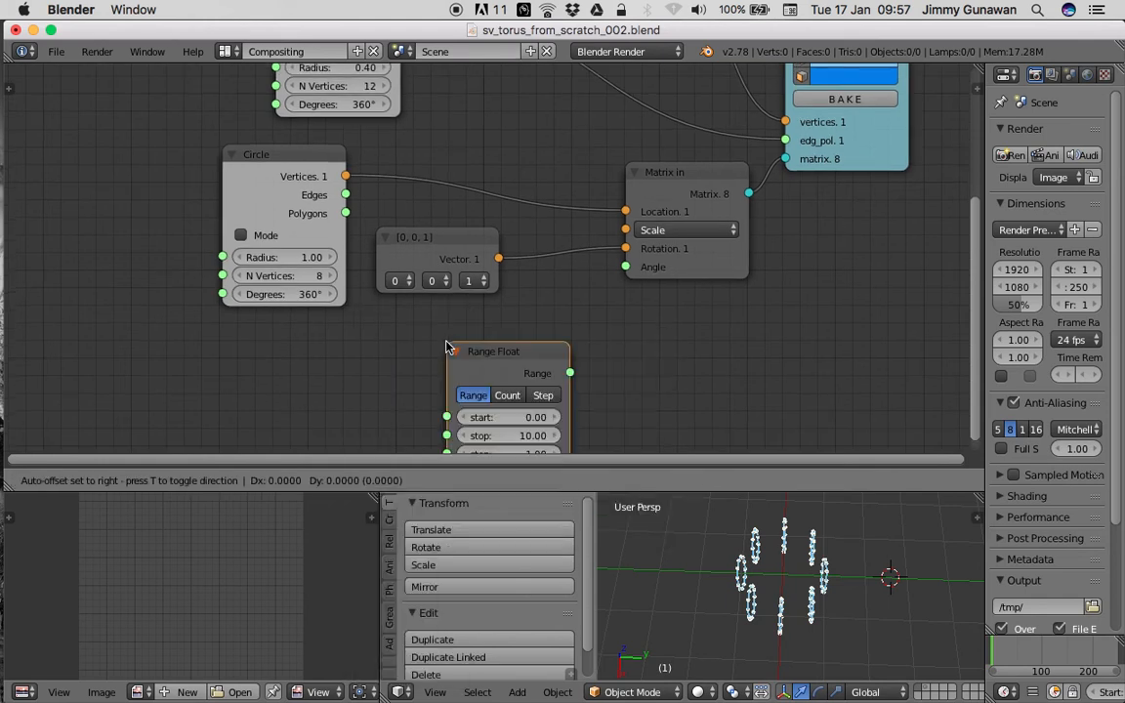
pyautogui.click(457, 321)
pyautogui.scroll(-1, 459, 312)
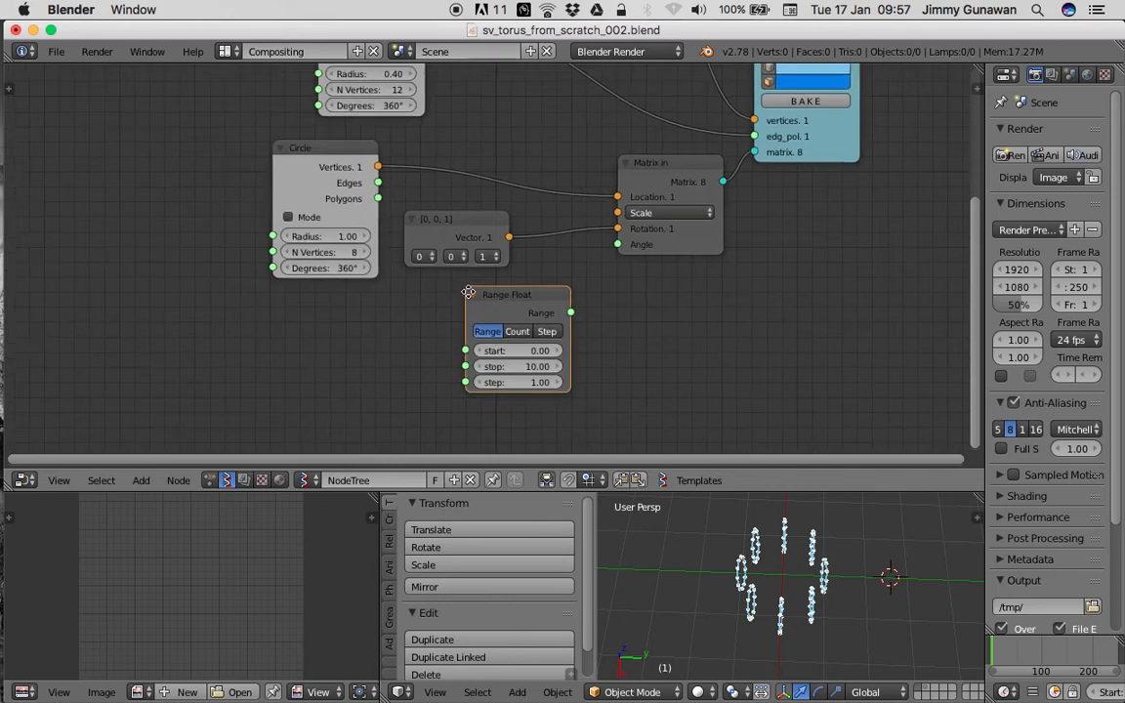
# Step: Switch the Range Float node to Count mode with stop 360, and connect its Range output to the Matrix in node's Angle input
pyautogui.click(528, 338)
pyautogui.click(486, 337)
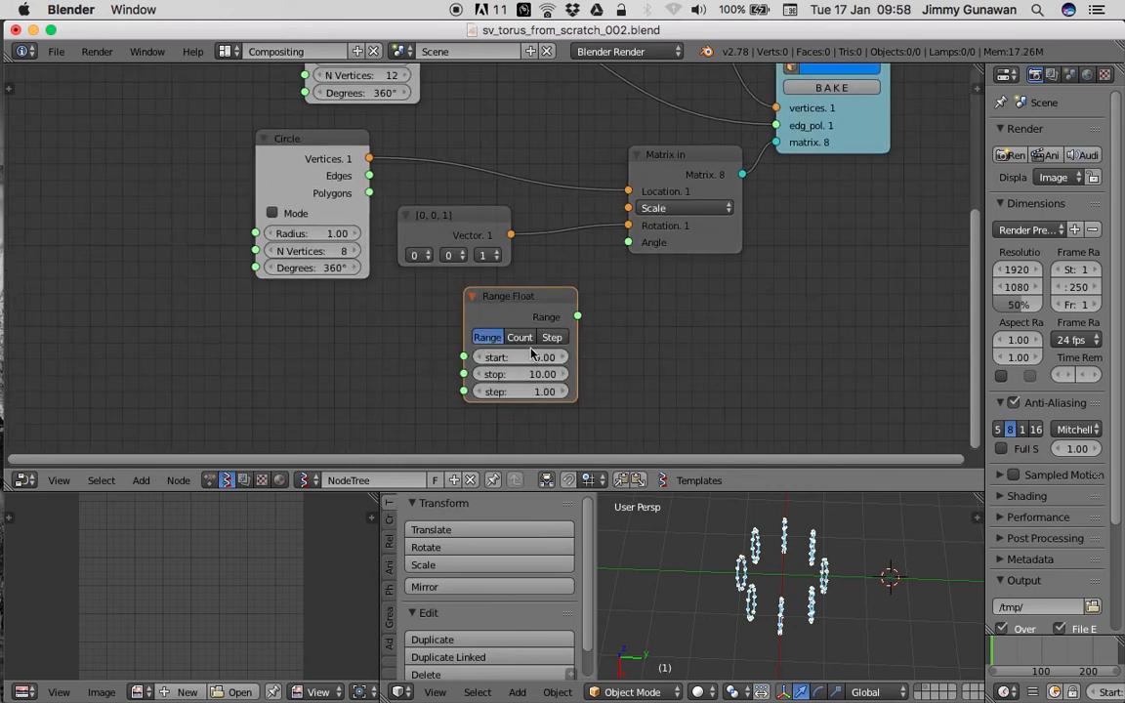
pyautogui.click(519, 338)
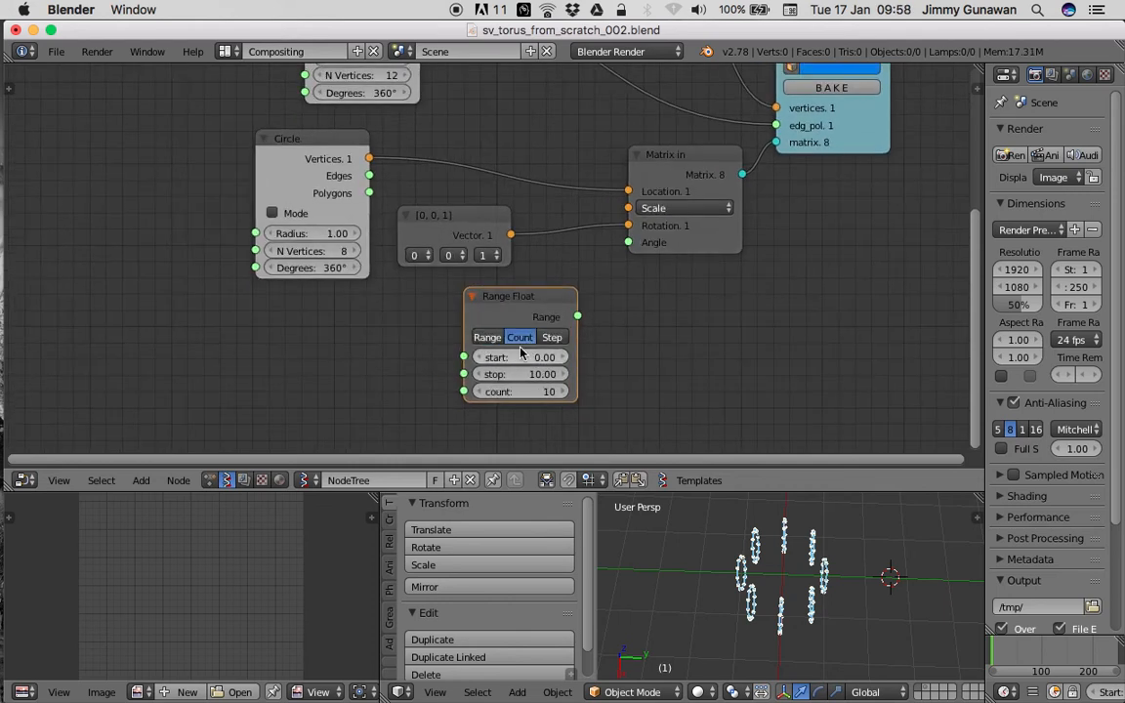
pyautogui.click(558, 375)
pyautogui.write('360')
pyautogui.press('Return')
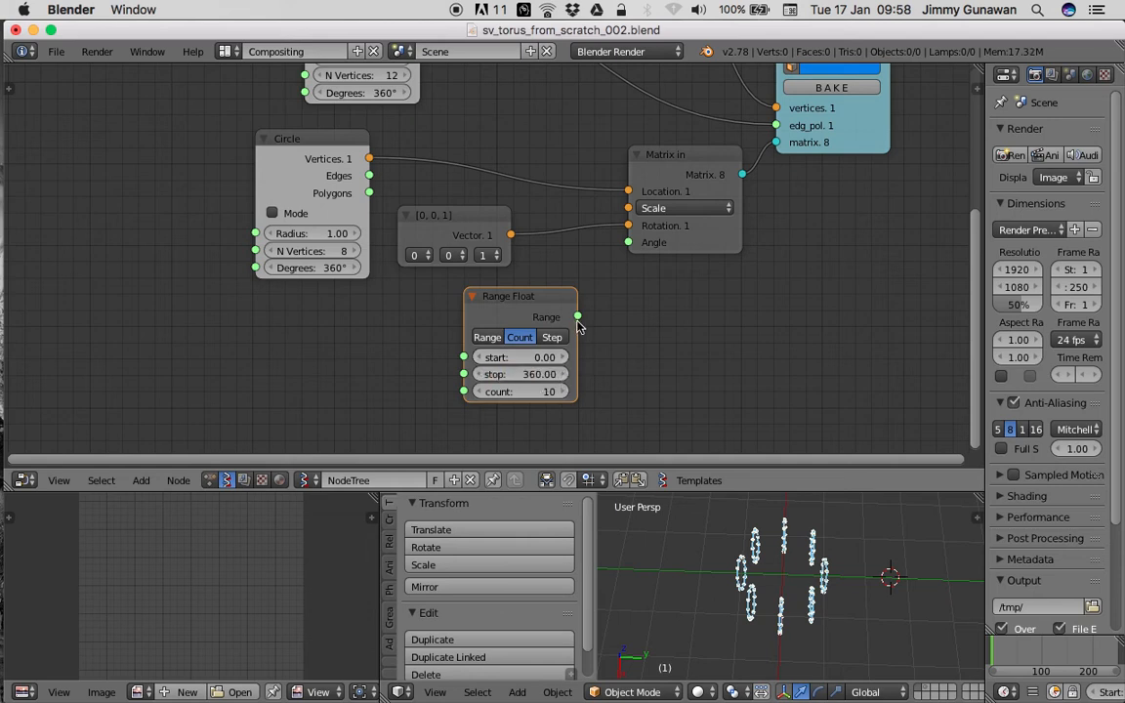
pyautogui.moveTo(577, 316); pyautogui.dragTo(627, 242)
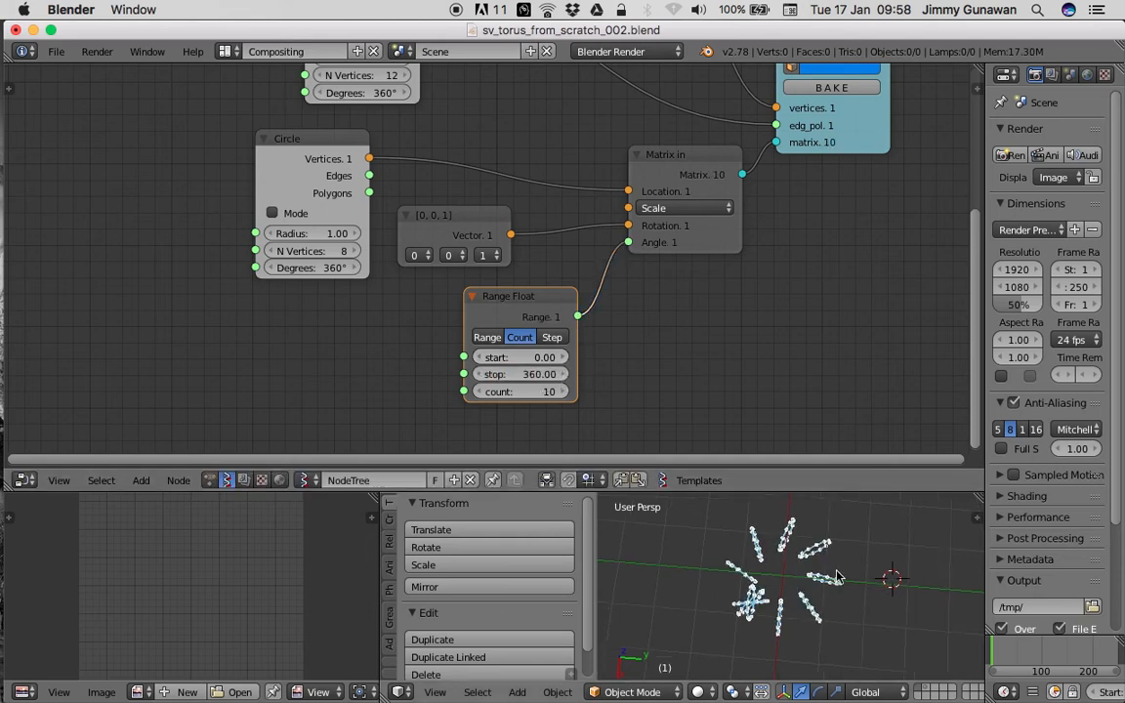
pyautogui.scroll(-2, 536, 399)
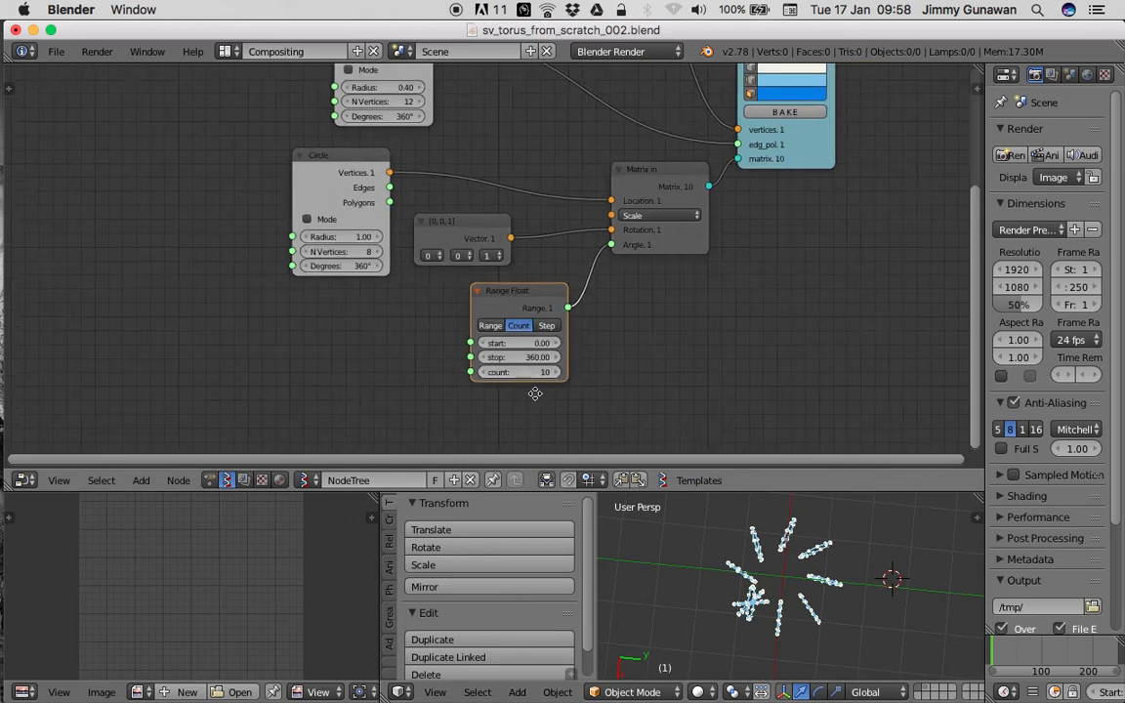
# Step: Add an Int number node before the 1.00-radius Circle node and connect it to that Circle's N Vertices input
pyautogui.click(315, 168)
pyautogui.moveTo(244, 257); pyautogui.dragTo(324, 246, button='middle')
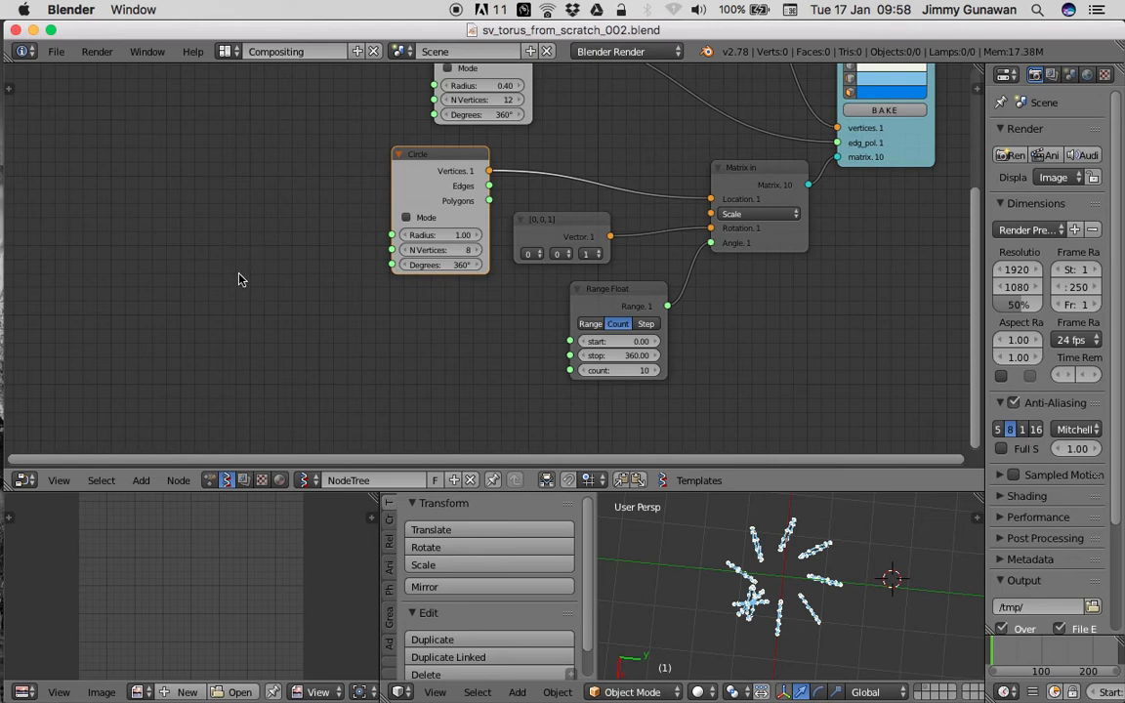
pyautogui.hotkey('shift', 'a')
pyautogui.click(236, 276)
pyautogui.write('int')
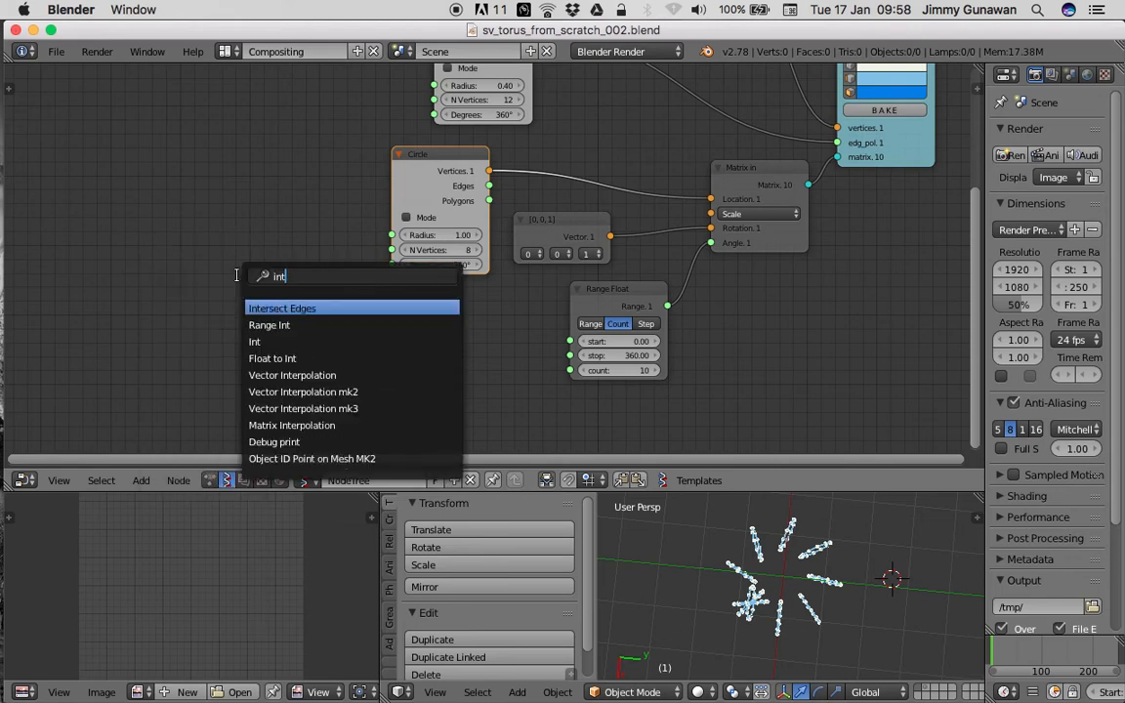
pyautogui.press('Down')
pyautogui.press('Down')
pyautogui.press('Return')
pyautogui.click(201, 281)
pyautogui.moveTo(305, 299); pyautogui.dragTo(391, 249)
# Step: Set the Int node to 10 and connect it to the Range Float node's count input as well
pyautogui.doubleClick(267, 316)
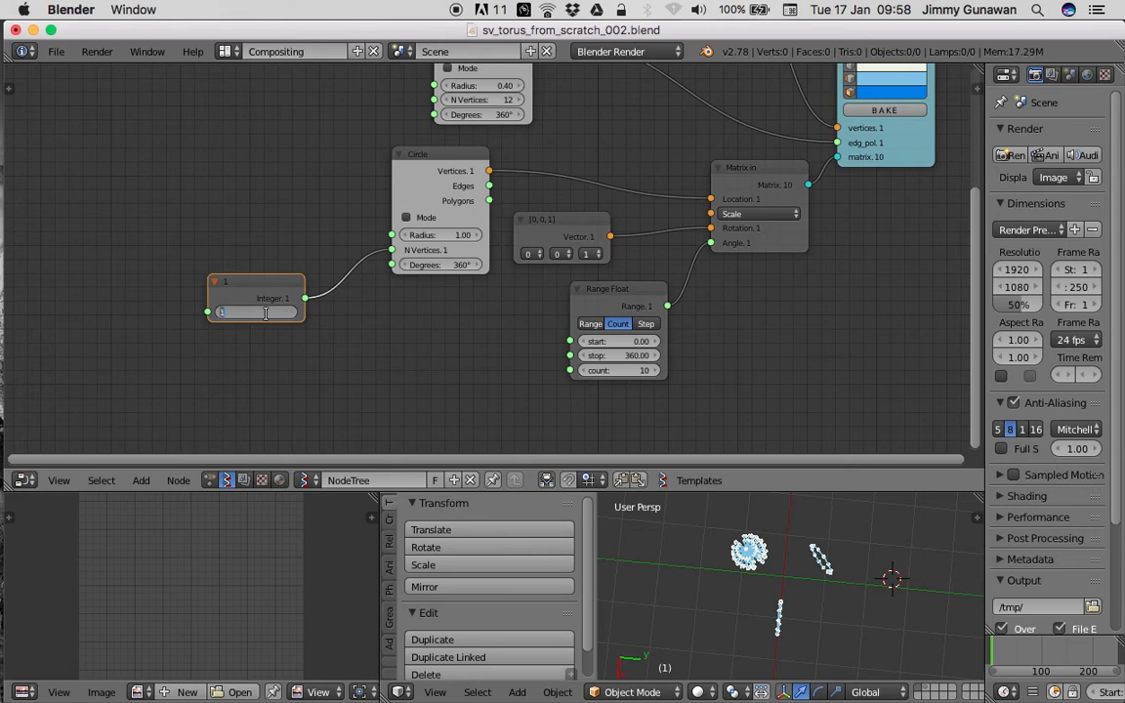
pyautogui.write('10')
pyautogui.press('Return')
pyautogui.moveTo(306, 298); pyautogui.dragTo(502, 376)
pyautogui.scroll(2, 517, 377)
pyautogui.moveTo(277, 304); pyautogui.dragTo(584, 390)
# Step: Enlarge the 3D view and look at the ring of circles from the top
pyautogui.moveTo(784, 578); pyautogui.dragTo(804, 593, button='middle')
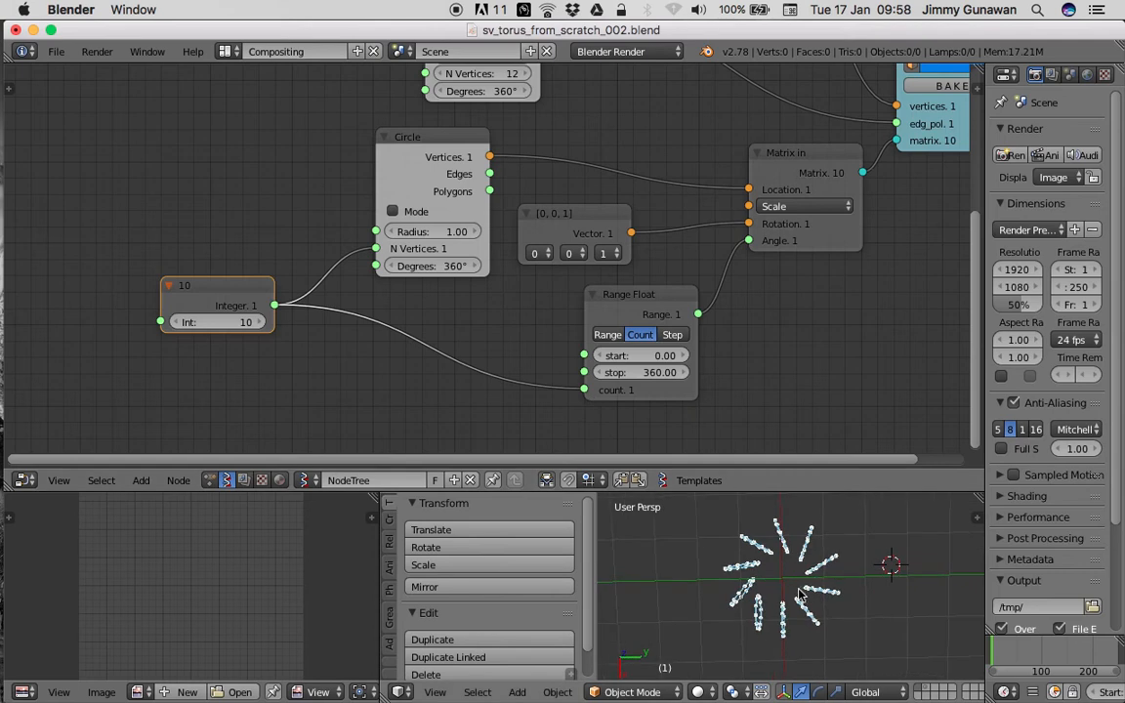
pyautogui.scroll(1, 785, 583)
pyautogui.moveTo(807, 492); pyautogui.dragTo(806, 422)
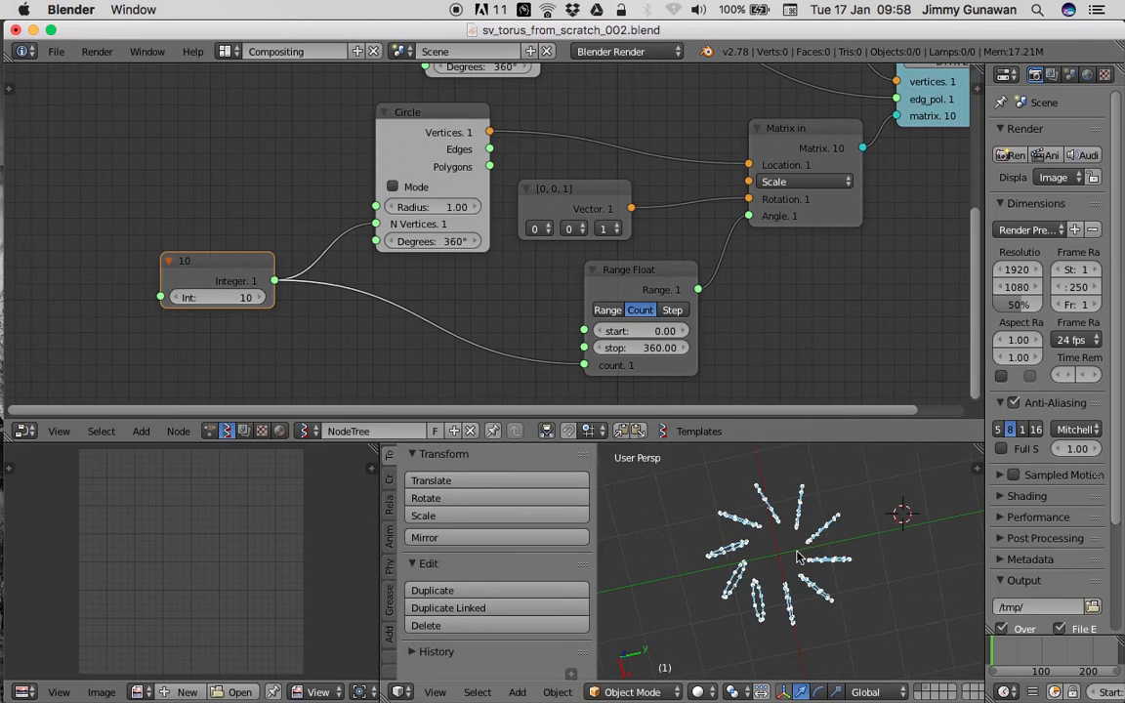
pyautogui.click(434, 691)
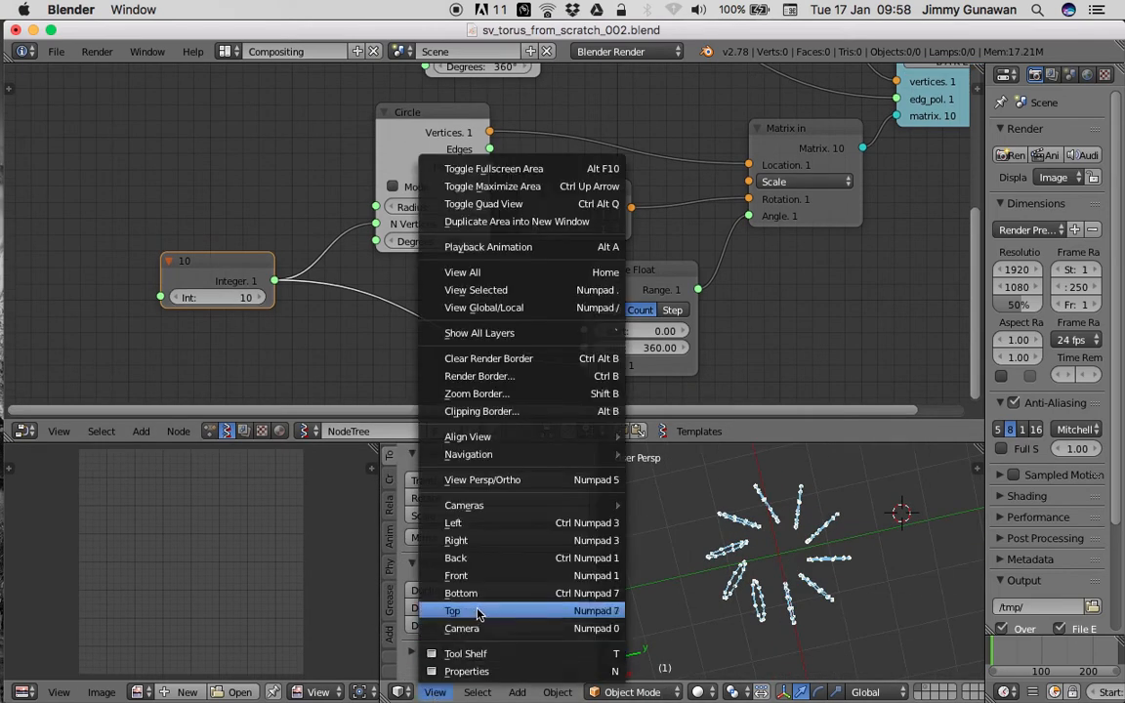
pyautogui.click(478, 611)
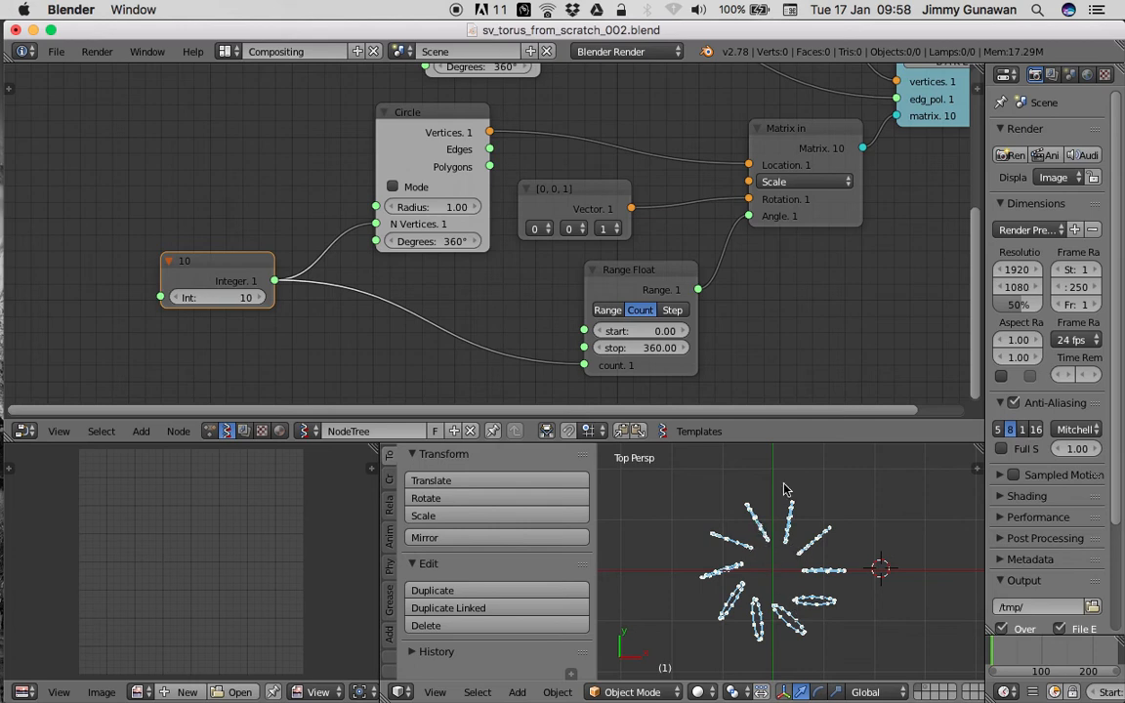
# Step: Lower the Range Float's stop to 319.56 and switch the top view to orthographic projection
pyautogui.moveTo(630, 347); pyautogui.dragTo(573, 348)
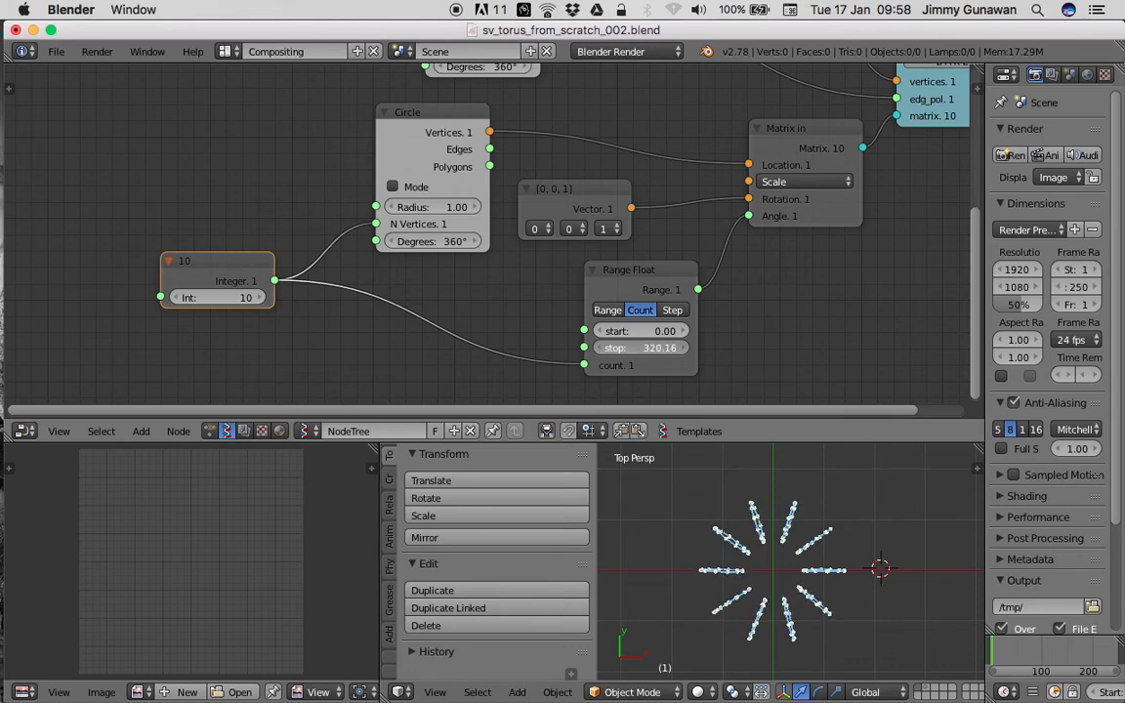
pyautogui.moveTo(572, 348); pyautogui.dragTo(671, 347)
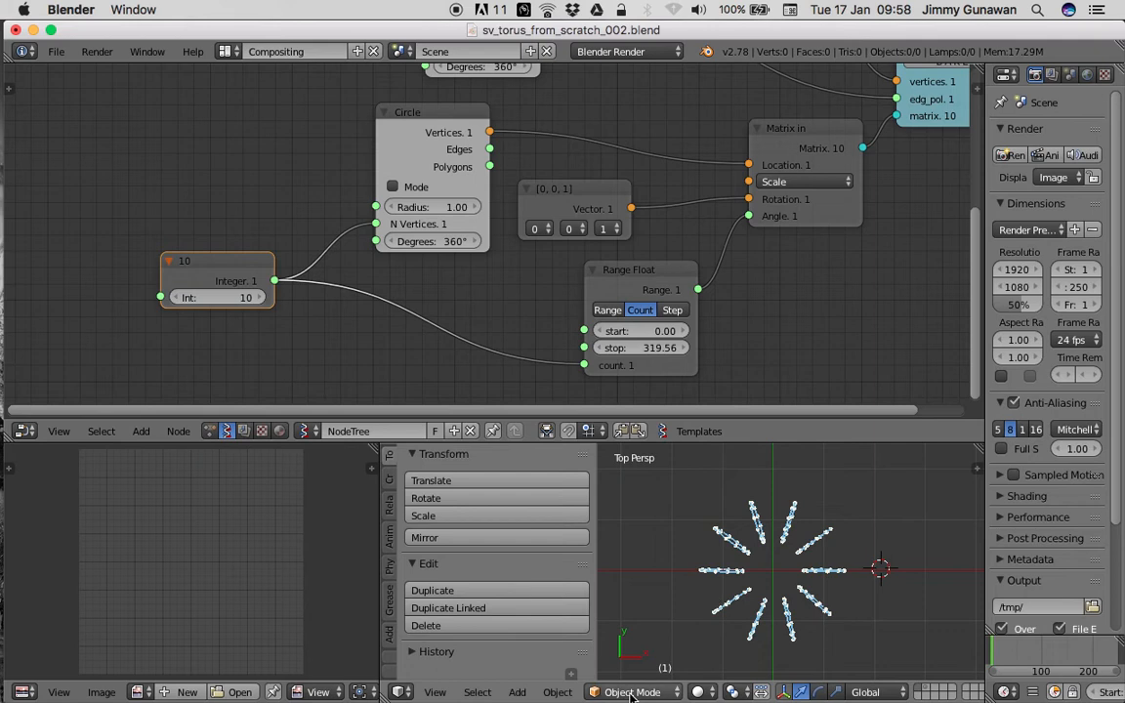
pyautogui.click(434, 691)
pyautogui.click(536, 479)
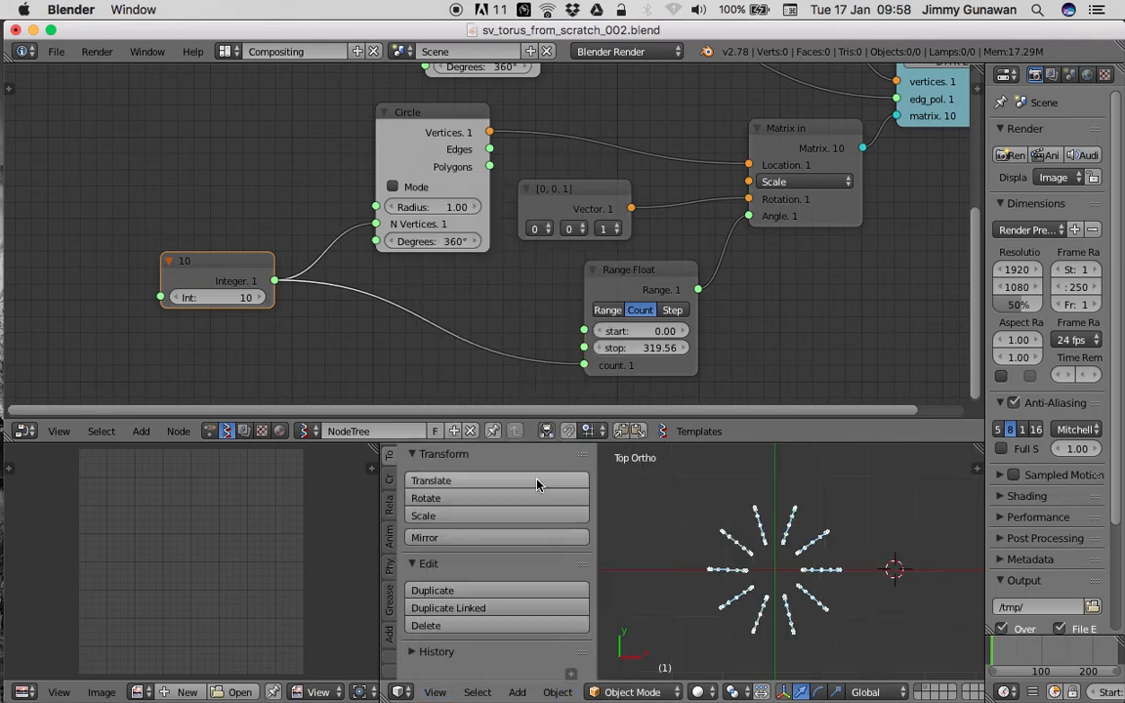
# Step: Try different stop values around 316 to 331 in the Range Float node to even out the circles' spacing
pyautogui.scroll(1, 710, 384)
pyautogui.moveTo(669, 367); pyautogui.dragTo(701, 367)
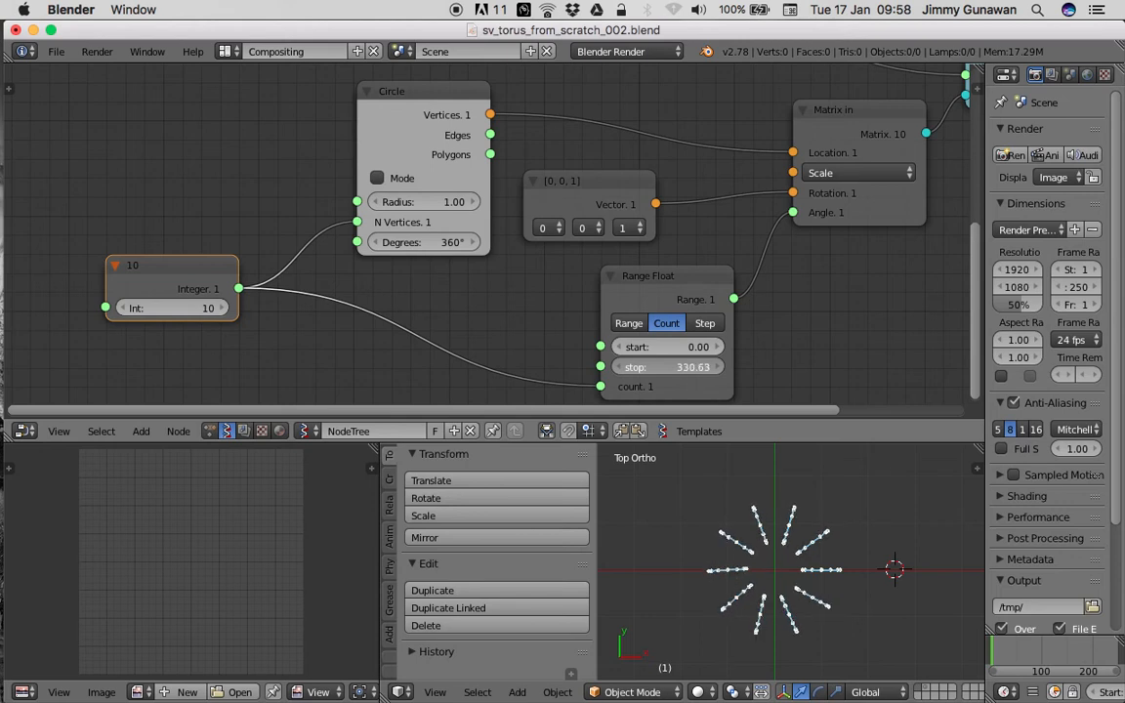
pyautogui.moveTo(691, 367); pyautogui.dragTo(739, 360)
pyautogui.scroll(-2, 752, 350)
pyautogui.moveTo(708, 349); pyautogui.dragTo(792, 283, button='middle')
pyautogui.scroll(1, 734, 339)
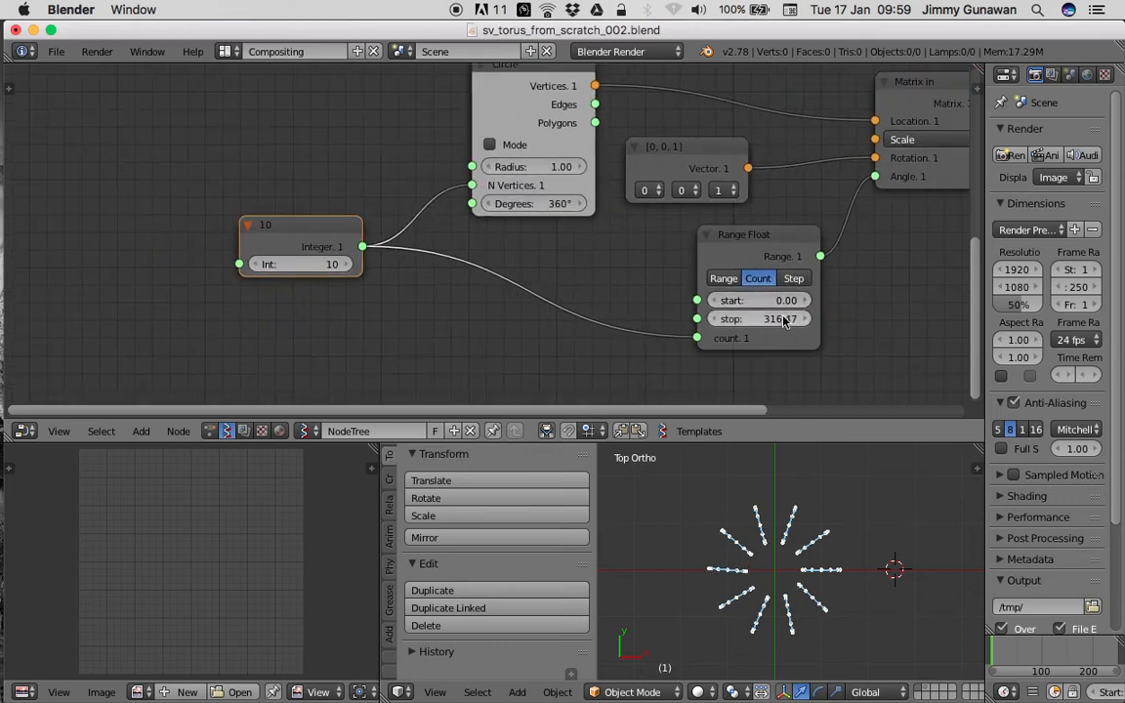
# Step: Switch the Range Float node to Step mode with a step of 36.16, and save the file
pyautogui.click(794, 281)
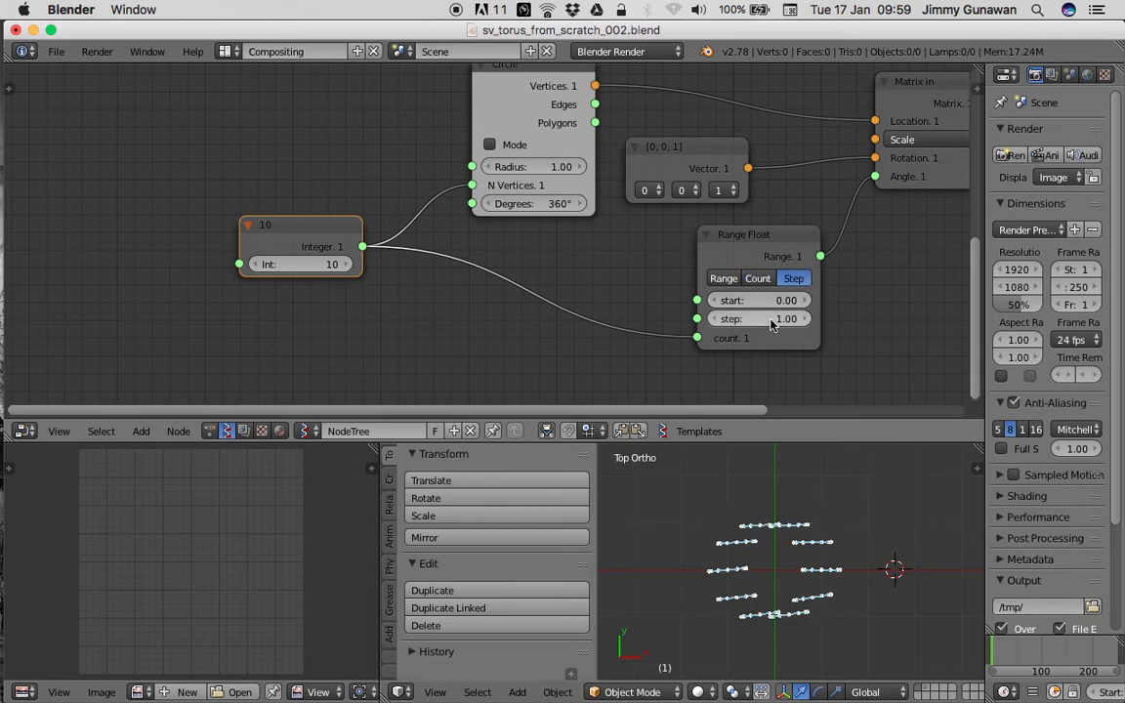
pyautogui.moveTo(773, 318); pyautogui.dragTo(917, 318)
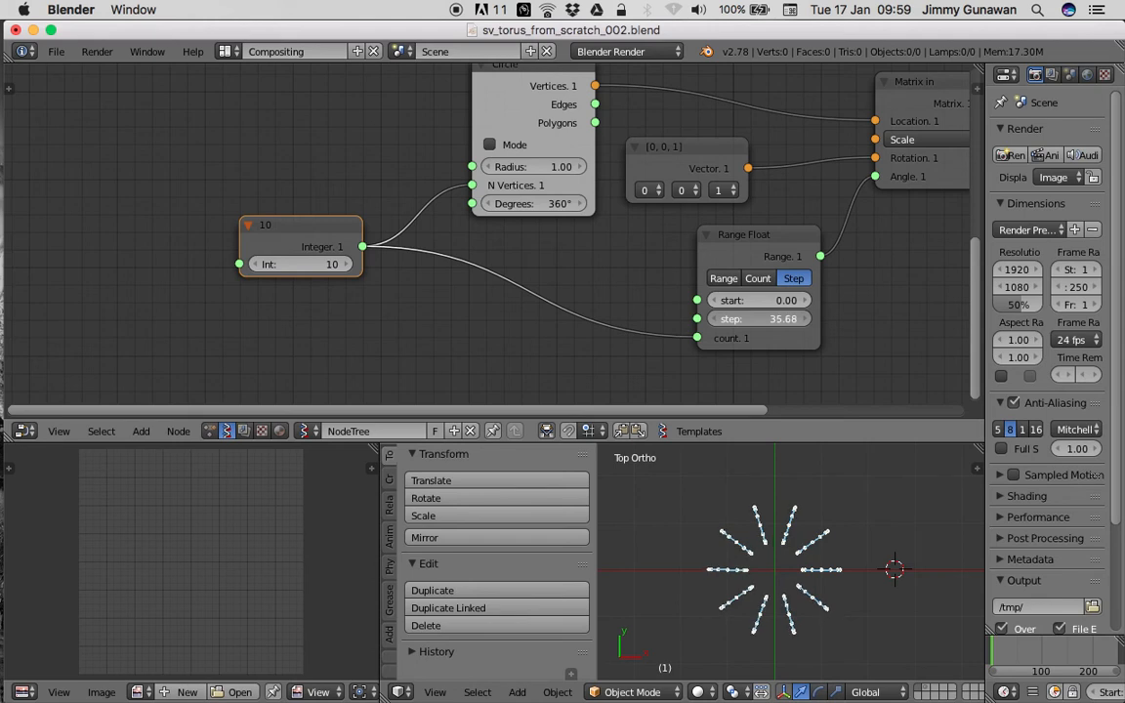
pyautogui.moveTo(759, 318); pyautogui.dragTo(765, 318)
pyautogui.moveTo(653, 289); pyautogui.dragTo(594, 282, button='middle')
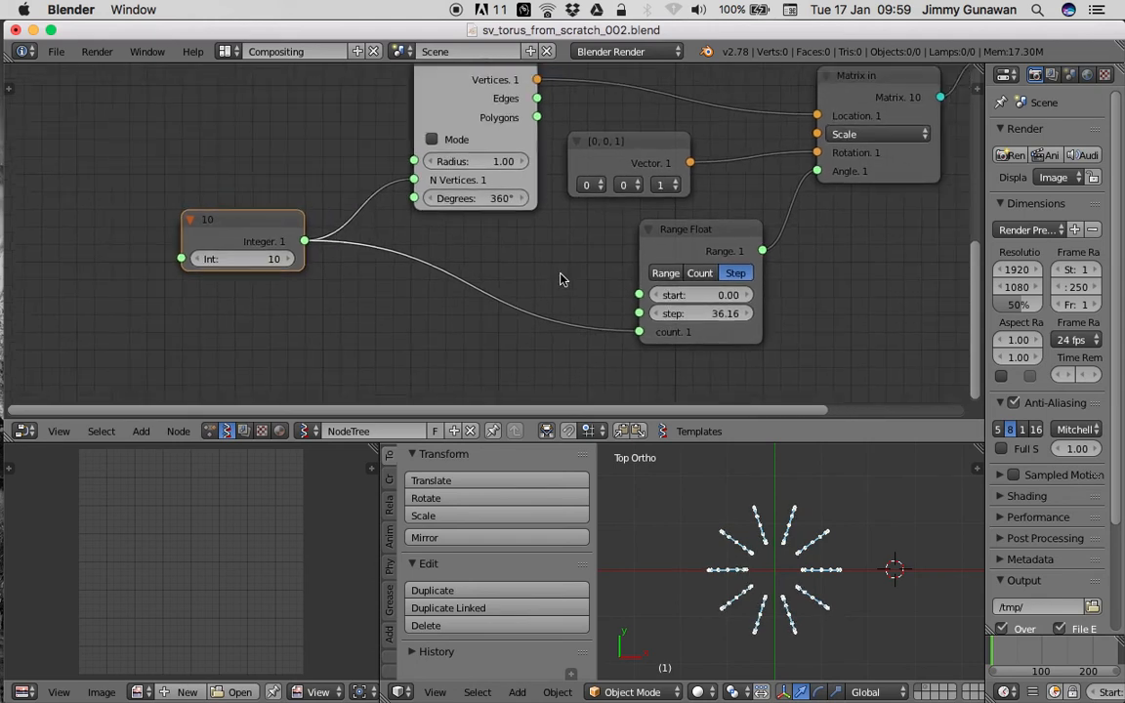
pyautogui.scroll(-1, 553, 283)
pyautogui.hotkey('ctrl', 's')
pyautogui.click(555, 282)
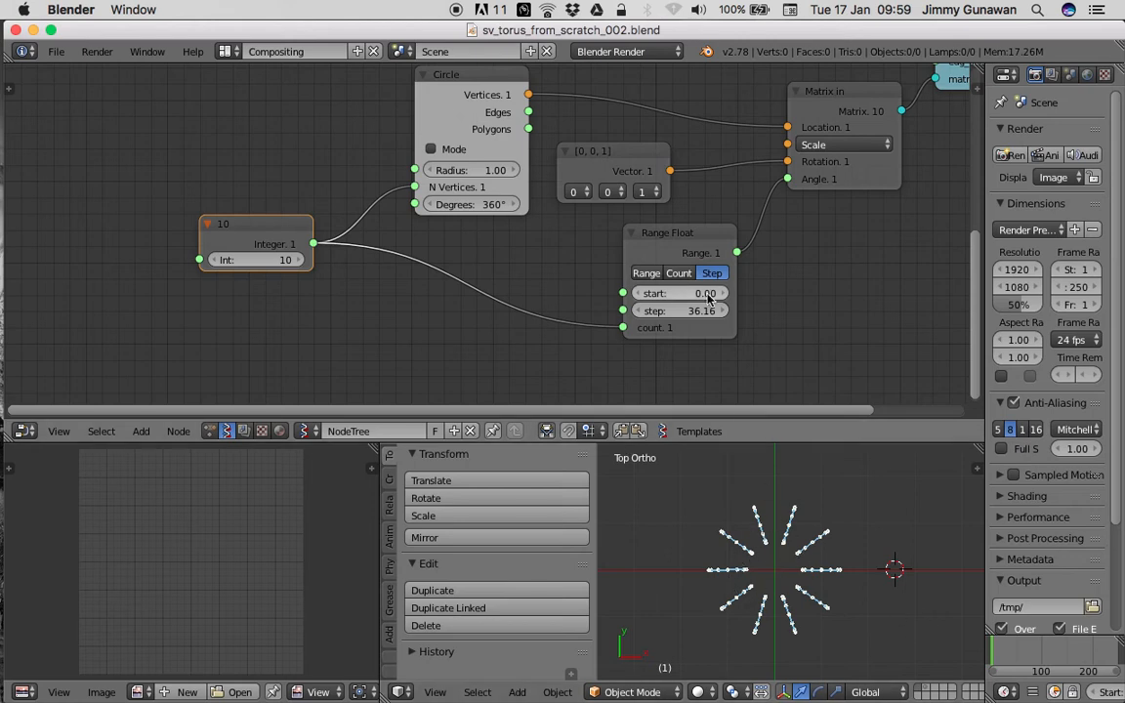
# Step: Save over the existing file and move the Int node farther away from the Circle node
pyautogui.scroll(1, 720, 327)
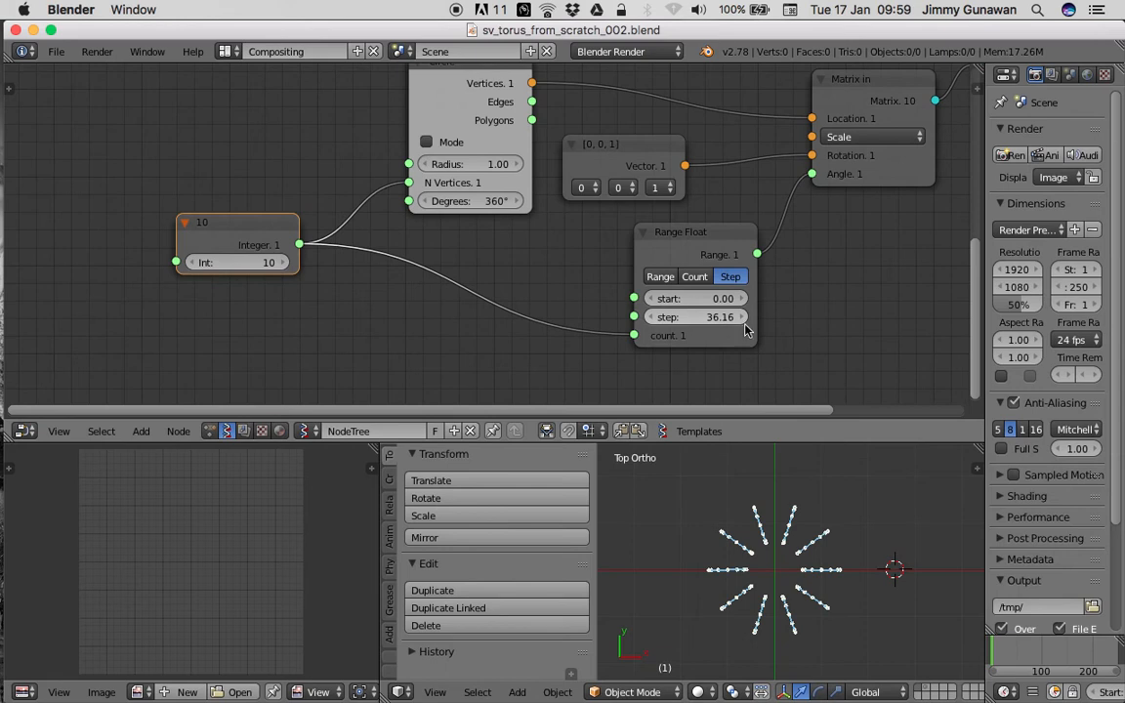
pyautogui.scroll(-2, 758, 324)
pyautogui.hscroll(-1, 711, 306)
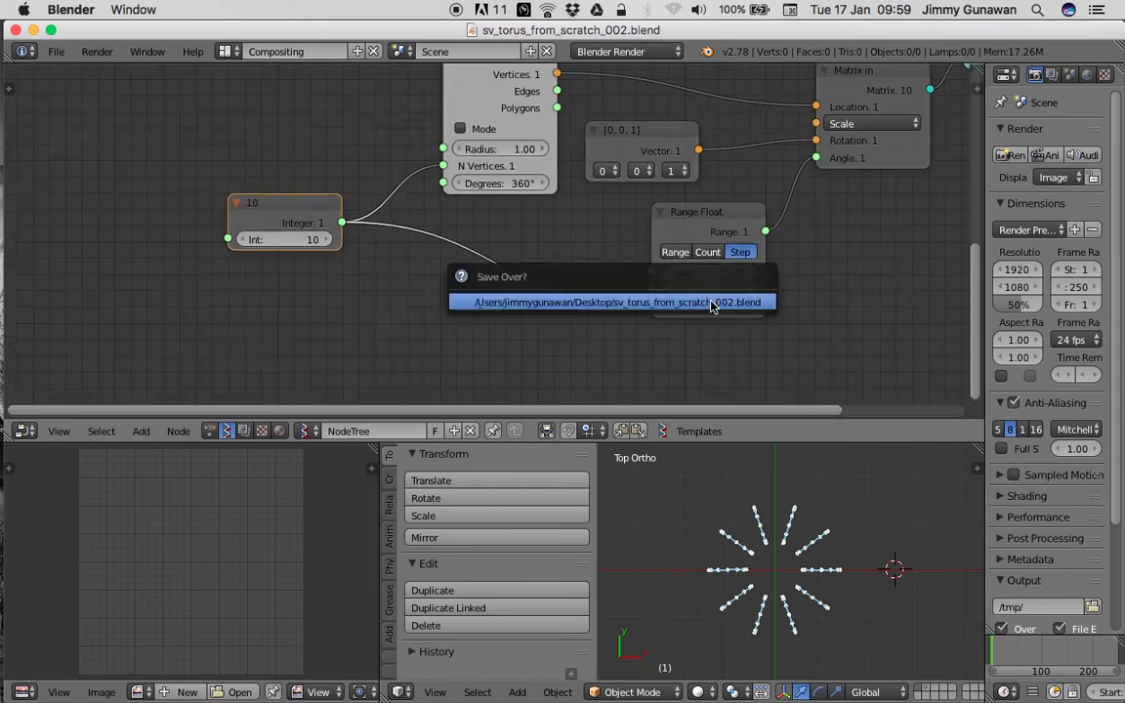
pyautogui.moveTo(312, 204); pyautogui.dragTo(167, 194)
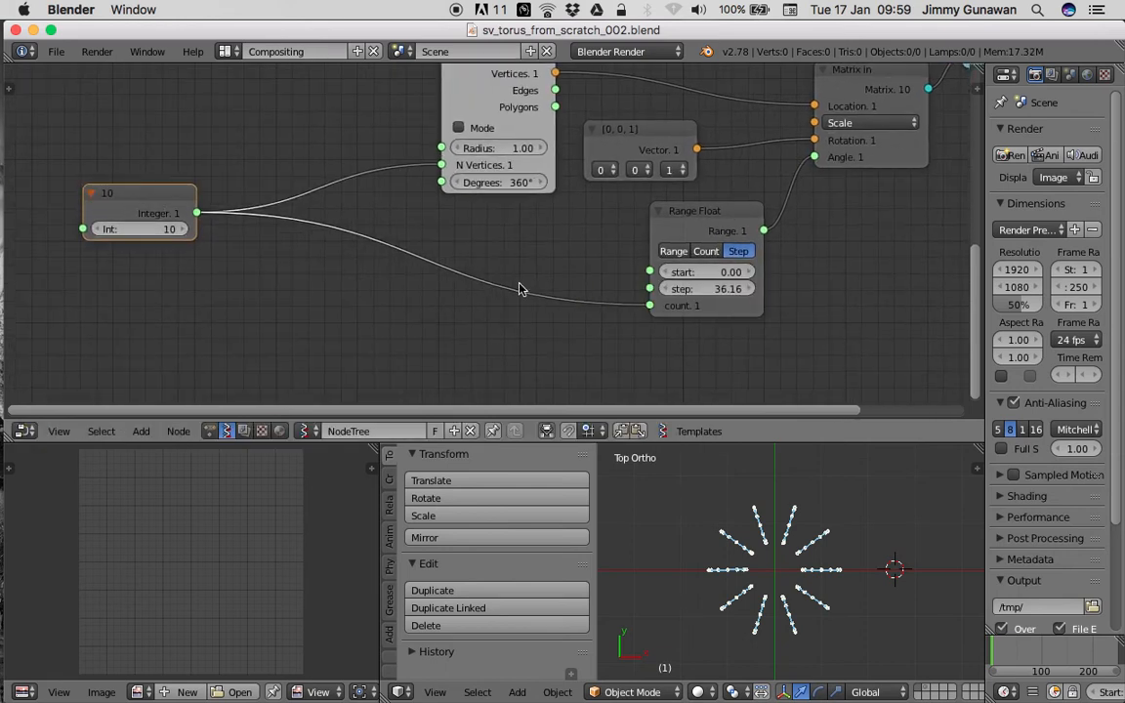
# Step: Cut the link into the Range Float's count input and set its step to 36
pyautogui.keyDown('ctrl'); pyautogui.moveTo(543, 259); pyautogui.dragTo(543, 317); pyautogui.keyUp('ctrl')
pyautogui.doubleClick(703, 290)
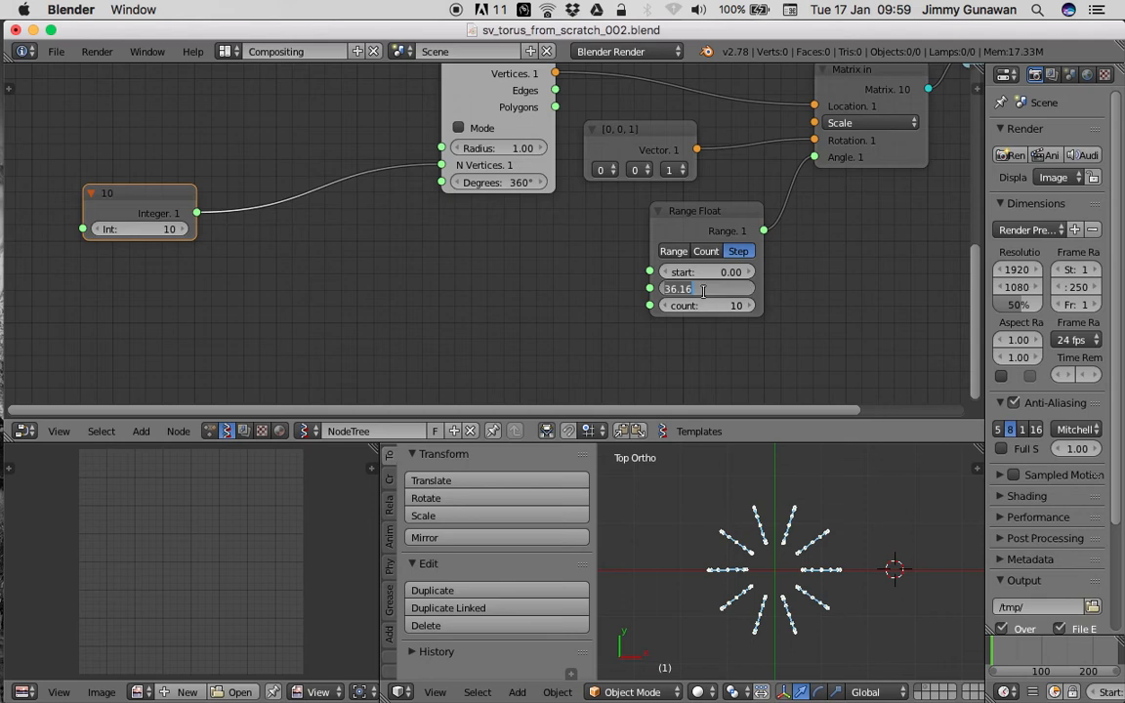
pyautogui.write('36')
pyautogui.press('Return')
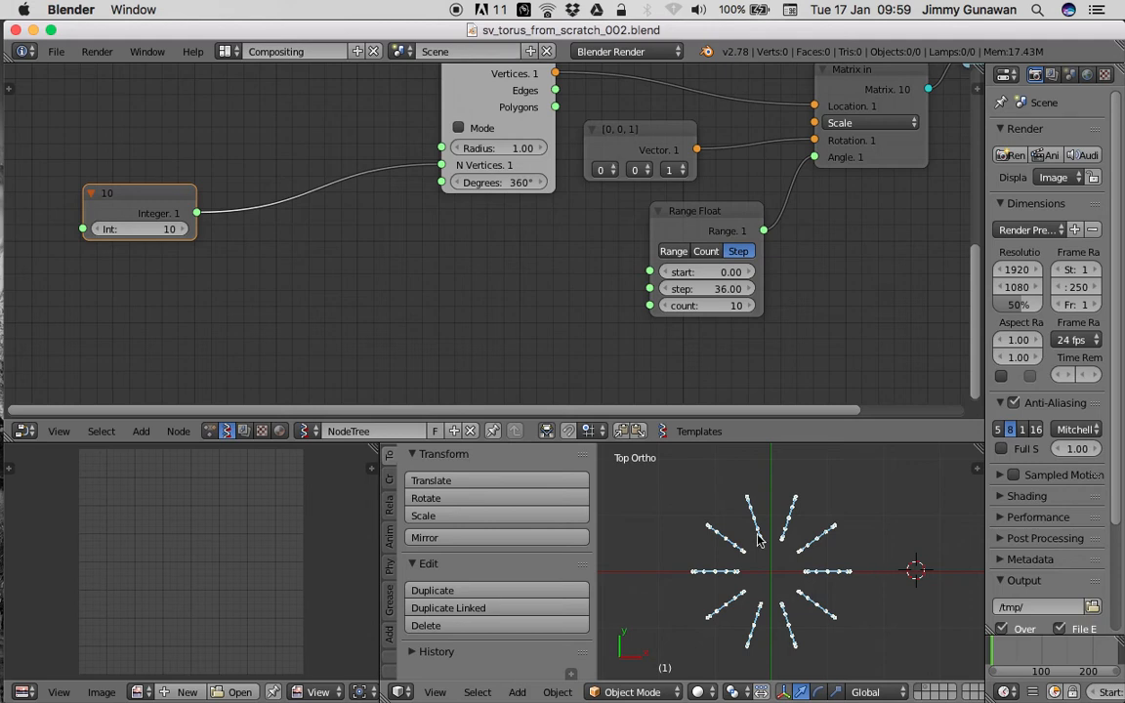
# Step: Save the file, and reconnect the Int node to the Range Float's count input, shifting the Int node clear
pyautogui.hscroll(-1, 546, 321)
pyautogui.hotkey('ctrl', 's')
pyautogui.click(509, 300)
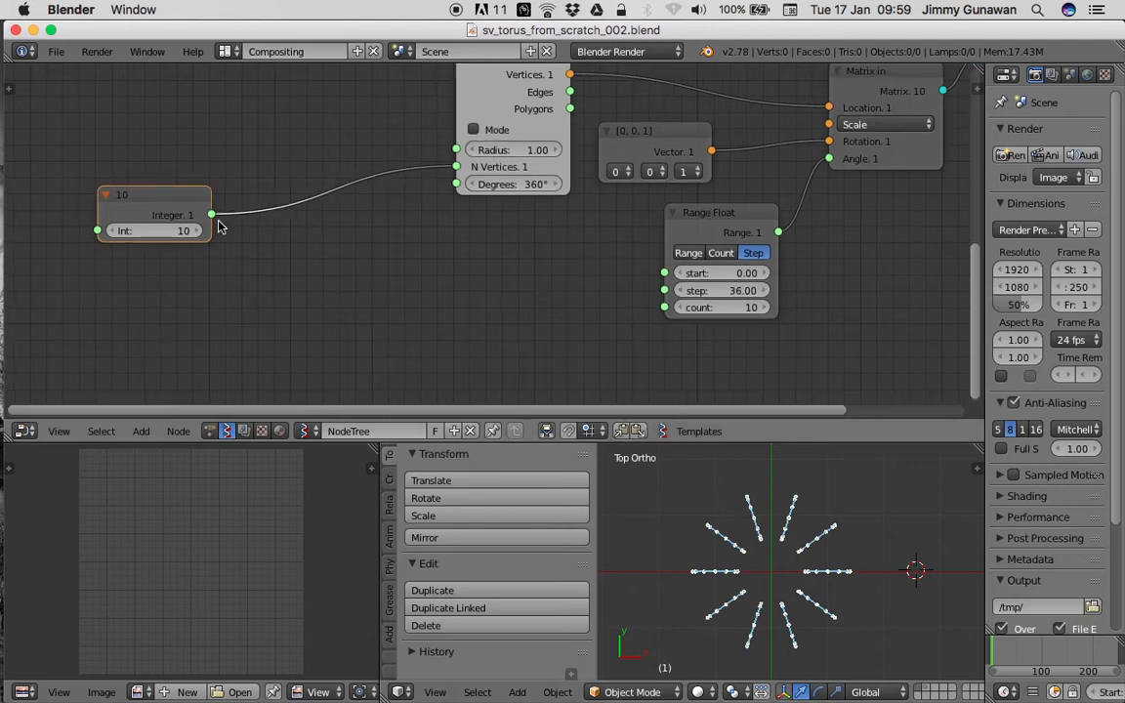
pyautogui.moveTo(214, 219); pyautogui.dragTo(664, 308)
pyautogui.moveTo(208, 194); pyautogui.dragTo(161, 168)
# Step: Add a Math node below the Circle node and set its function to division (/)
pyautogui.hotkey('shift', 'a')
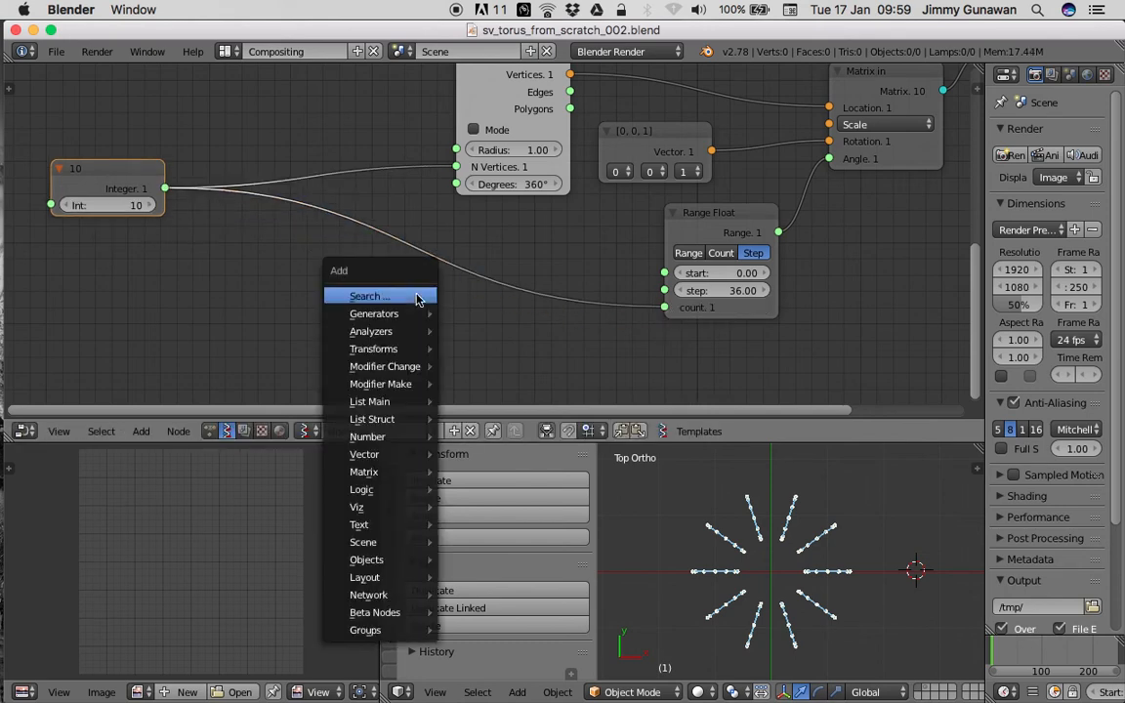
pyautogui.click(419, 296)
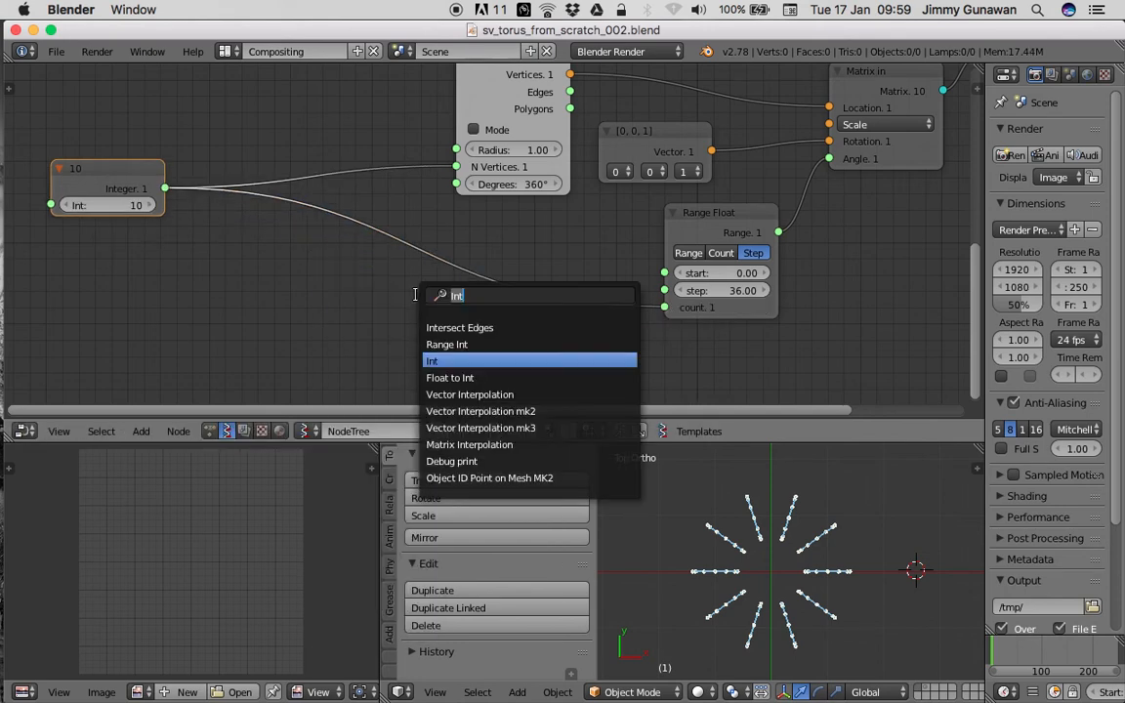
pyautogui.write('math')
pyautogui.press('Down')
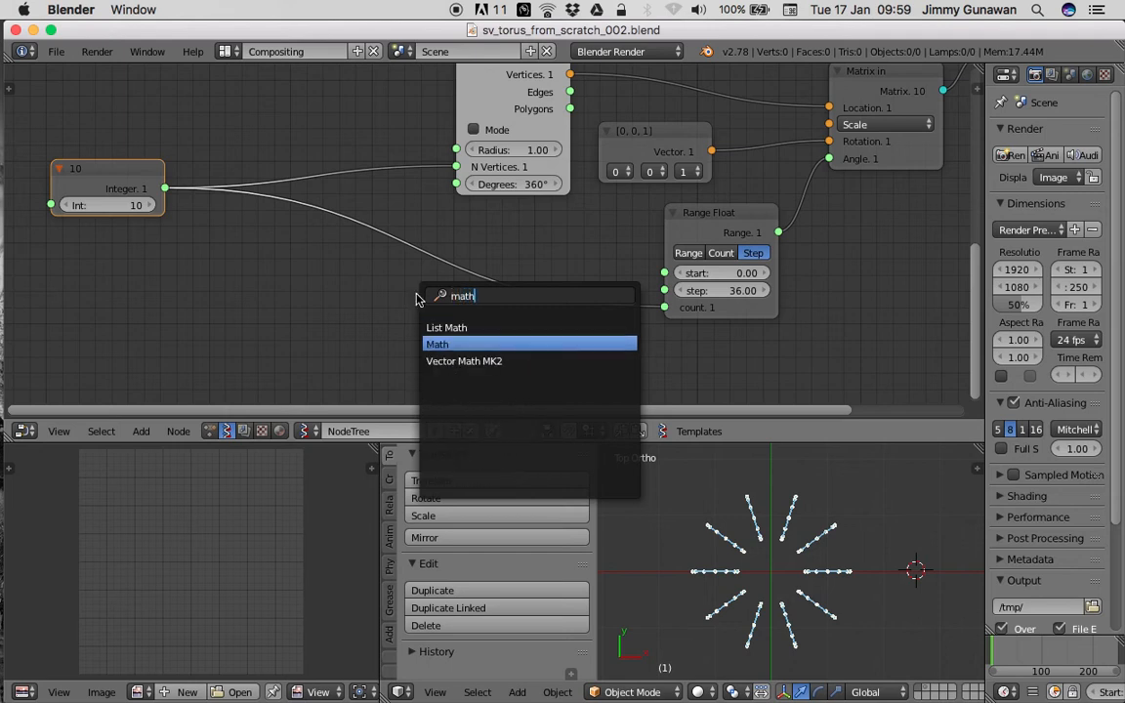
pyautogui.press('Return')
pyautogui.click(372, 300)
pyautogui.click(449, 346)
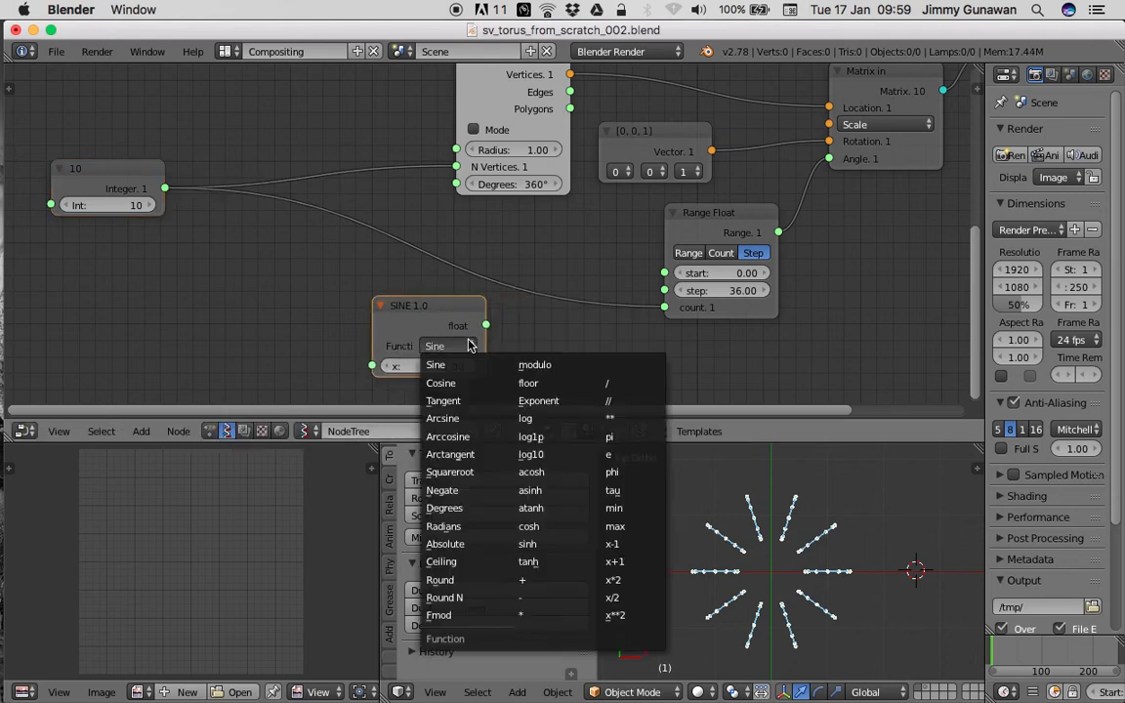
pyautogui.click(609, 384)
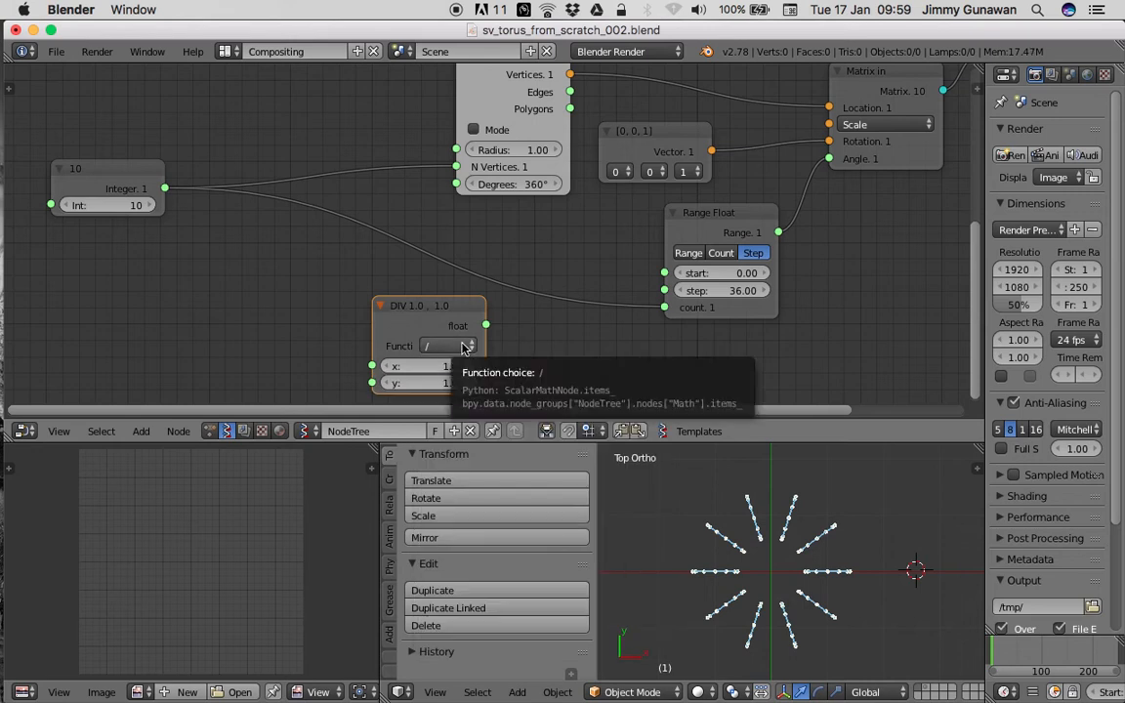
# Step: Set the division node's x value to 360
pyautogui.moveTo(467, 295); pyautogui.dragTo(569, 254, button='middle')
pyautogui.click(541, 325)
pyautogui.write('360')
pyautogui.press('Return')
pyautogui.moveTo(521, 295); pyautogui.dragTo(527, 300, button='middle')
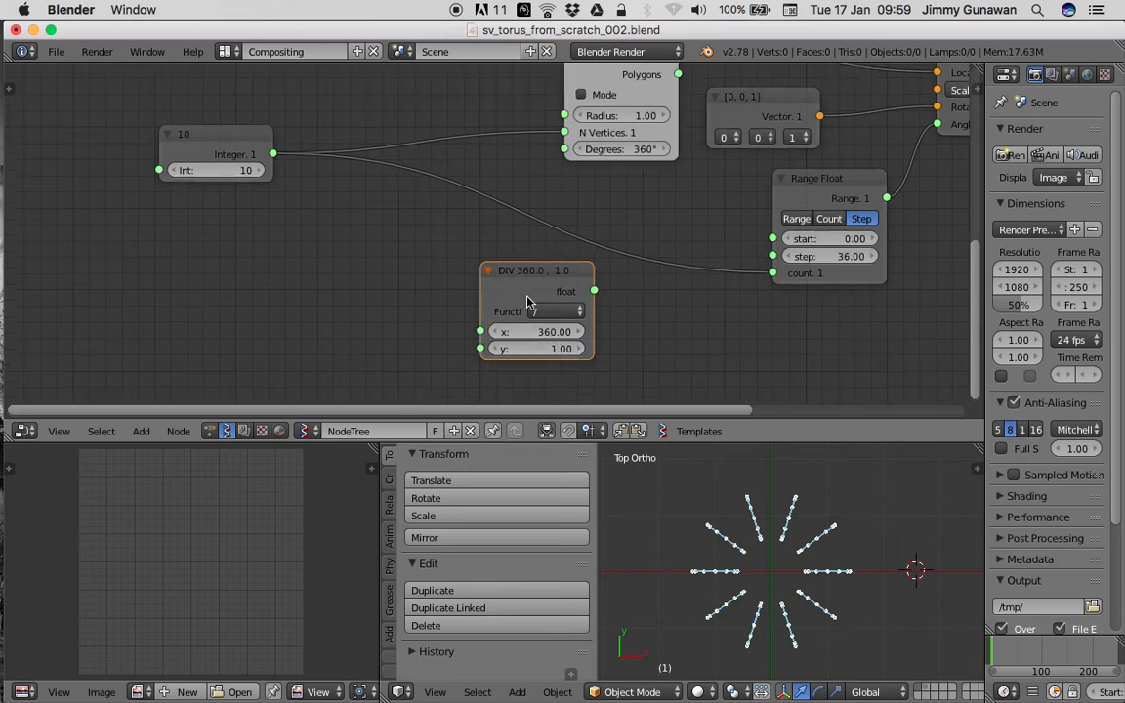
# Step: Wire the division node from the Int node through its y input to the Range Float's step input, and save the file
pyautogui.moveTo(273, 154); pyautogui.dragTo(480, 348)
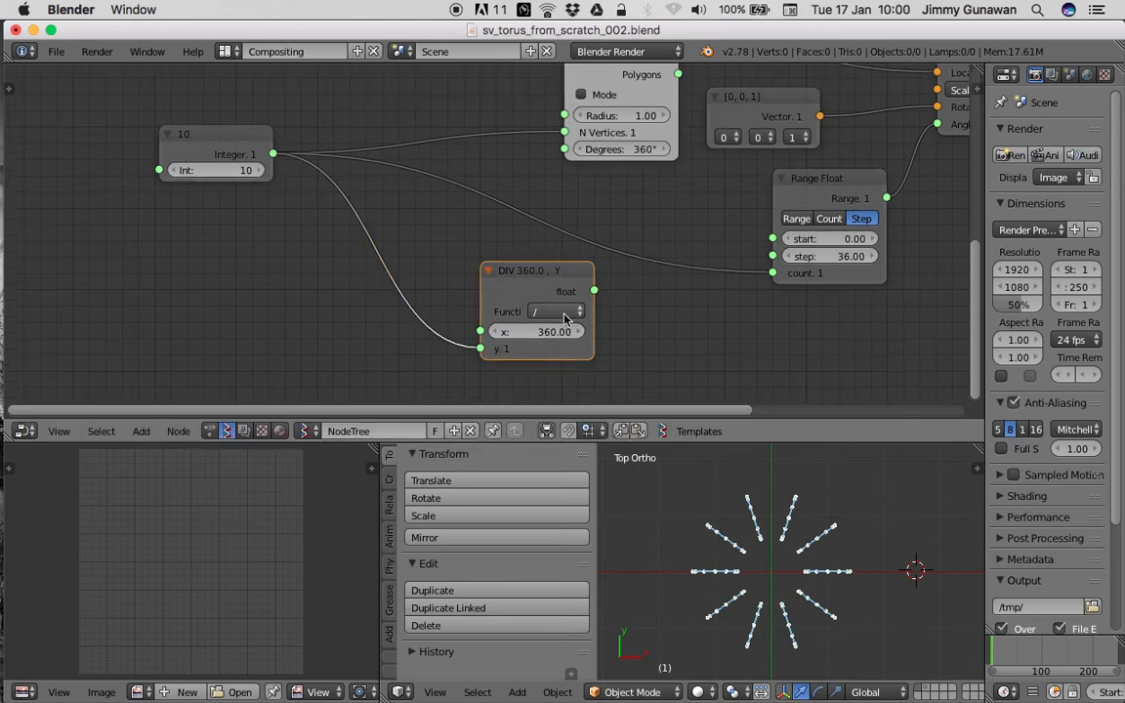
pyautogui.moveTo(596, 289); pyautogui.dragTo(783, 254)
pyautogui.scroll(-2, 668, 238)
pyautogui.hotkey('ctrl', 's')
pyautogui.moveTo(664, 238); pyautogui.dragTo(576, 271, button='middle')
pyautogui.click(652, 269)
pyautogui.scroll(-3, 649, 268)
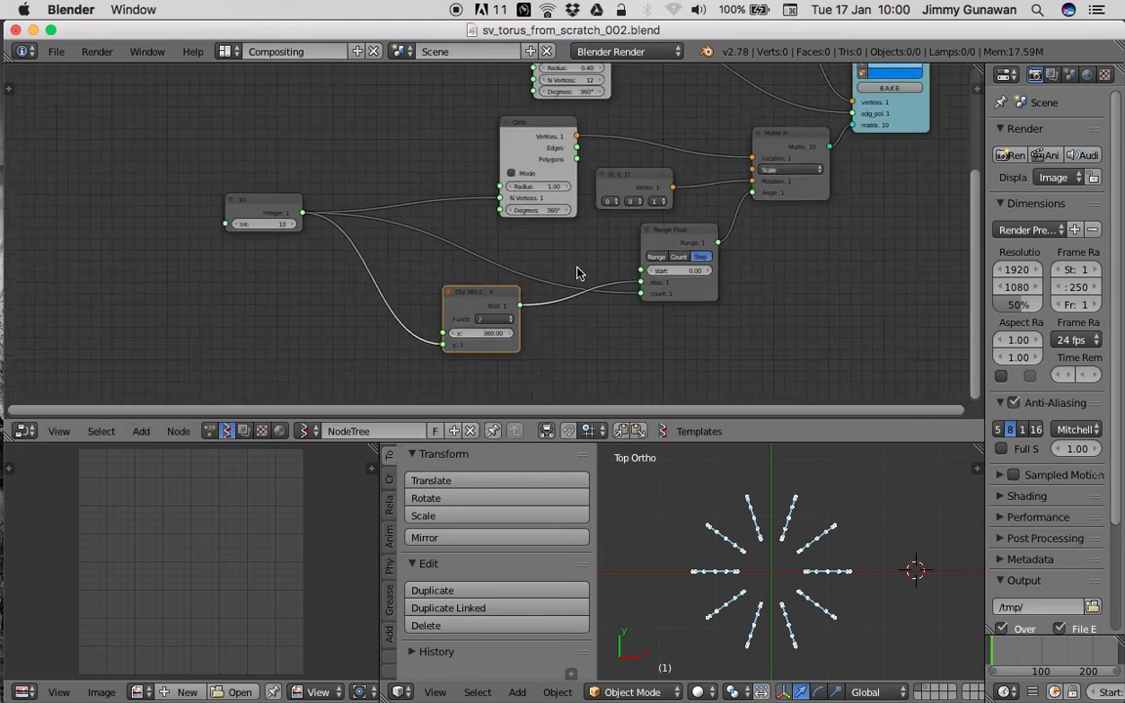
pyautogui.hotkey('ctrl', 's')
pyautogui.click(577, 274)
# Step: Nudge the 0.40-radius Circle node slightly away from the lower Circle node and save the file
pyautogui.moveTo(535, 234); pyautogui.dragTo(480, 333, button='middle')
pyautogui.moveTo(507, 110); pyautogui.dragTo(518, 96)
pyautogui.hotkey('ctrl', 's')
pyautogui.click(518, 96)
# Step: Hide the 3D view's tool shelf and raise the Int node's value to 15
pyautogui.moveTo(190, 326)
pyautogui.mouseDown()
pyautogui.moveTo(215, 327)
pyautogui.moveTo(191, 326)
pyautogui.mouseUp()
pyautogui.moveTo(829, 623); pyautogui.dragTo(697, 569, button='middle')
pyautogui.press('t')
pyautogui.moveTo(319, 366); pyautogui.dragTo(319, 298, button='middle')
pyautogui.moveTo(201, 256)
pyautogui.mouseDown()
pyautogui.moveTo(246, 255)
pyautogui.moveTo(217, 256)
pyautogui.mouseUp()
# Step: Move the Viewer Draw node farther away from the Rotation and Matrix in nodes
pyautogui.moveTo(486, 189); pyautogui.dragTo(467, 256, button='middle')
pyautogui.moveTo(535, 242); pyautogui.dragTo(487, 287, button='middle')
pyautogui.moveTo(773, 270); pyautogui.dragTo(839, 260)
pyautogui.scroll(1, 715, 238)
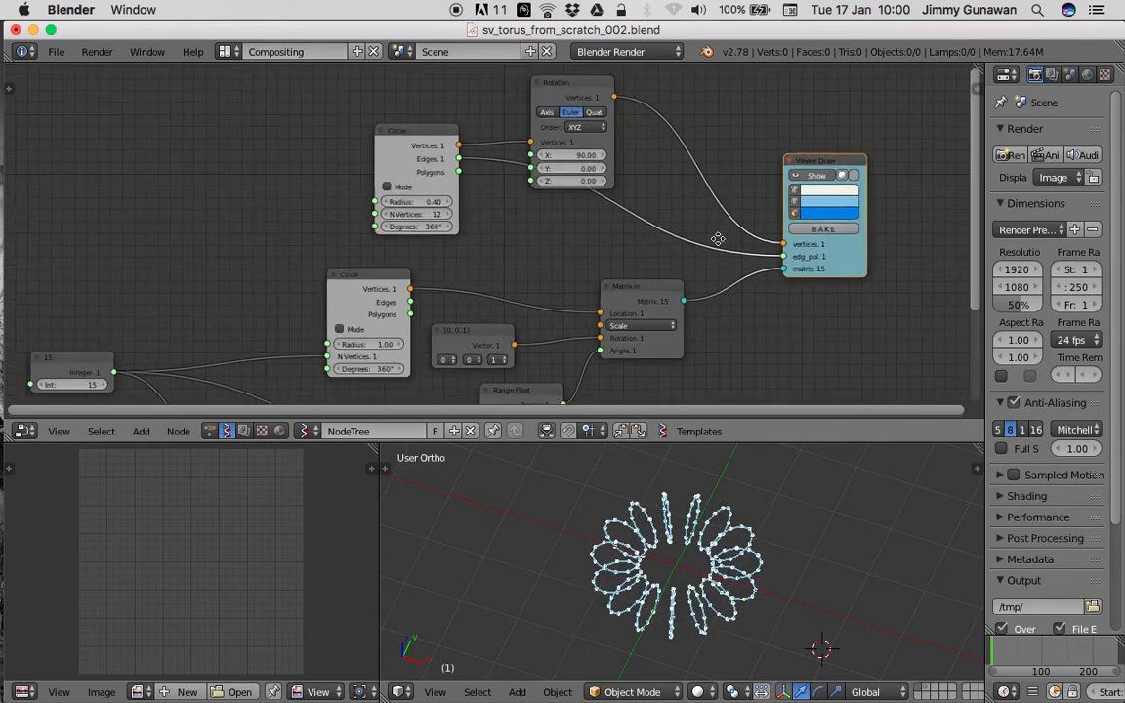
pyautogui.moveTo(735, 231); pyautogui.dragTo(625, 232, button='middle')
# Step: Set the Int node to 10, save the file, and inspect the ring of circles from an angle
pyautogui.moveTo(409, 306); pyautogui.dragTo(609, 232, button='middle')
pyautogui.click(153, 299)
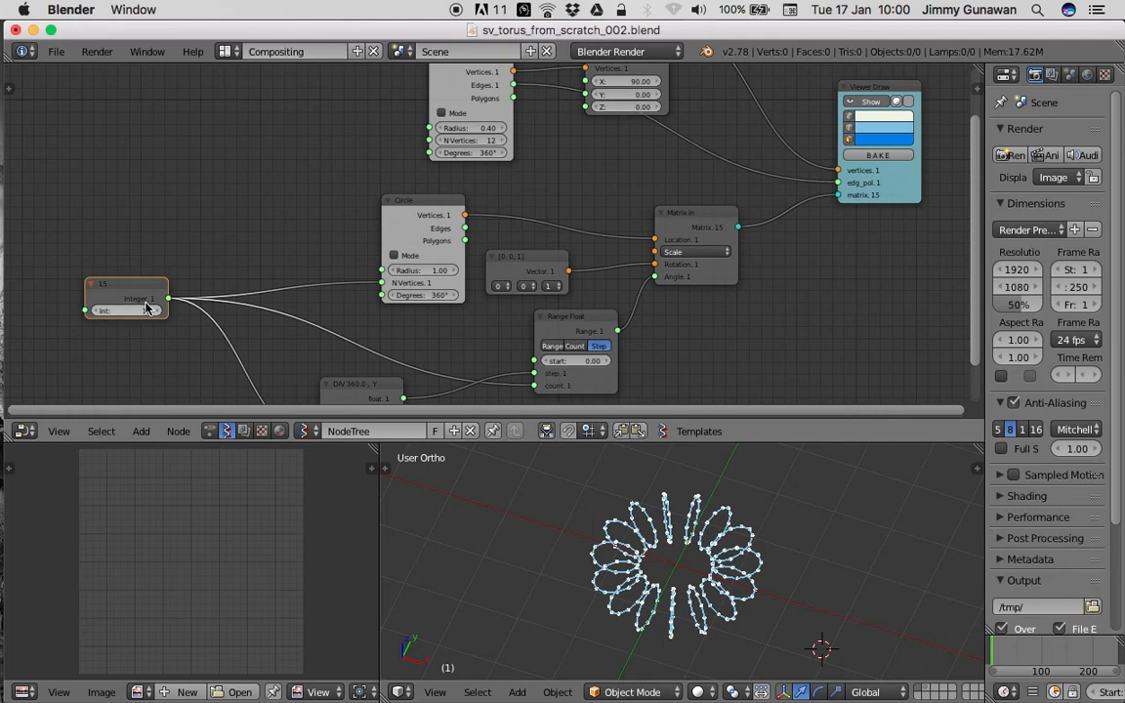
pyautogui.doubleClick(145, 310)
pyautogui.write('10')
pyautogui.press('Return')
pyautogui.moveTo(613, 212); pyautogui.dragTo(518, 236, button='middle')
pyautogui.hotkey('ctrl', 's')
pyautogui.click(572, 226)
pyautogui.moveTo(704, 589); pyautogui.dragTo(685, 576, button='middle')
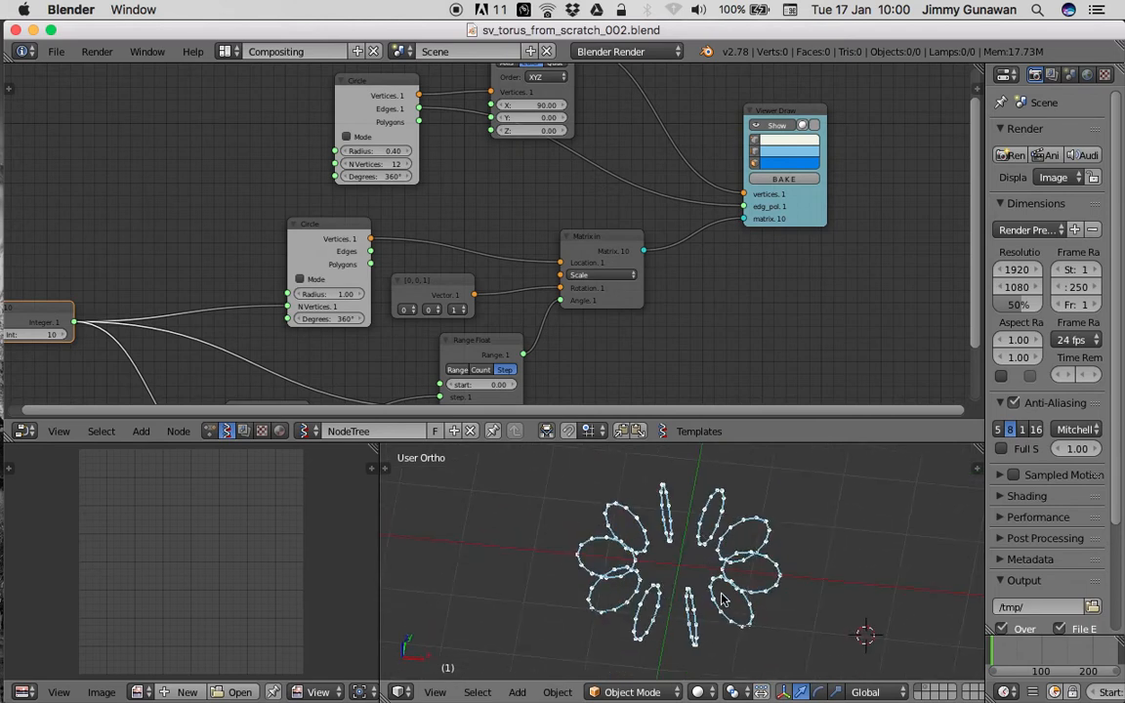
pyautogui.moveTo(698, 589); pyautogui.dragTo(722, 597, button='middle')
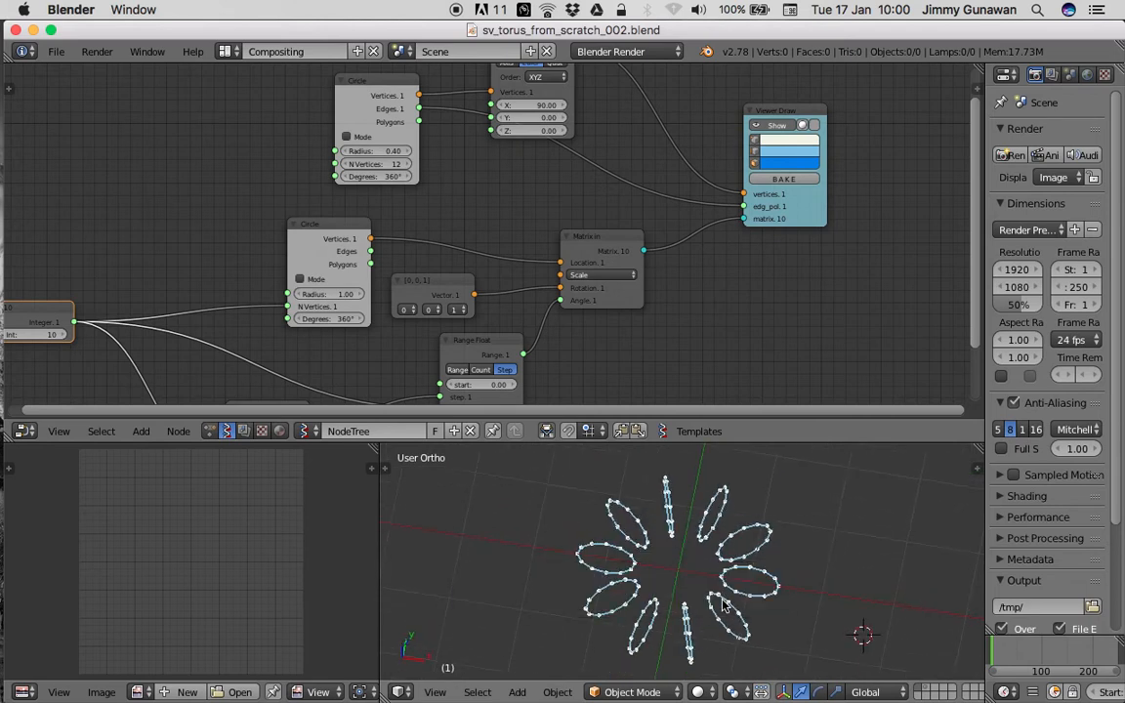
# Step: Make more room by moving the Viewer Draw node farther out and enlarging the node editor, and save the file
pyautogui.moveTo(834, 214); pyautogui.dragTo(723, 258, button='middle')
pyautogui.moveTo(701, 257); pyautogui.dragTo(823, 257)
pyautogui.hotkey('ctrl', 's')
pyautogui.click(742, 250)
pyautogui.moveTo(826, 442); pyautogui.dragTo(826, 498)
pyautogui.moveTo(765, 346); pyautogui.dragTo(739, 369, button='middle')
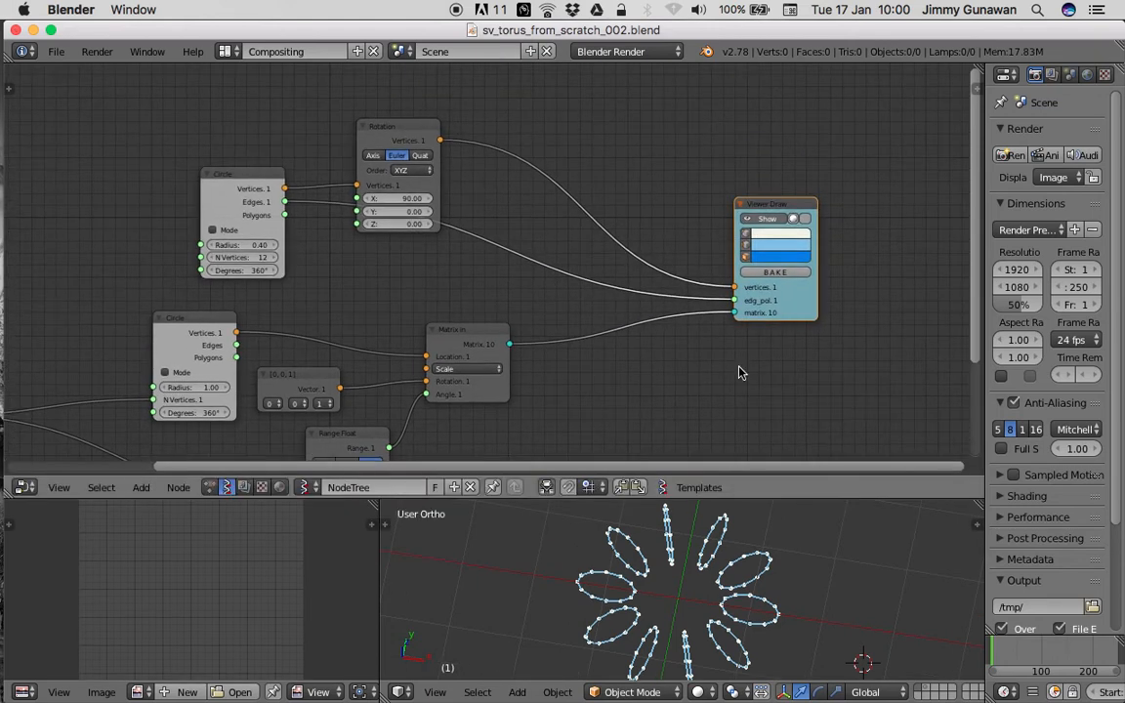
# Step: Save the file, move the Rotation node higher, and move the Viewer Draw node farther from the other nodes
pyautogui.scroll(1, 740, 368)
pyautogui.moveTo(635, 235); pyautogui.dragTo(653, 251, button='middle')
pyautogui.hotkey('ctrl', 's')
pyautogui.click(657, 244)
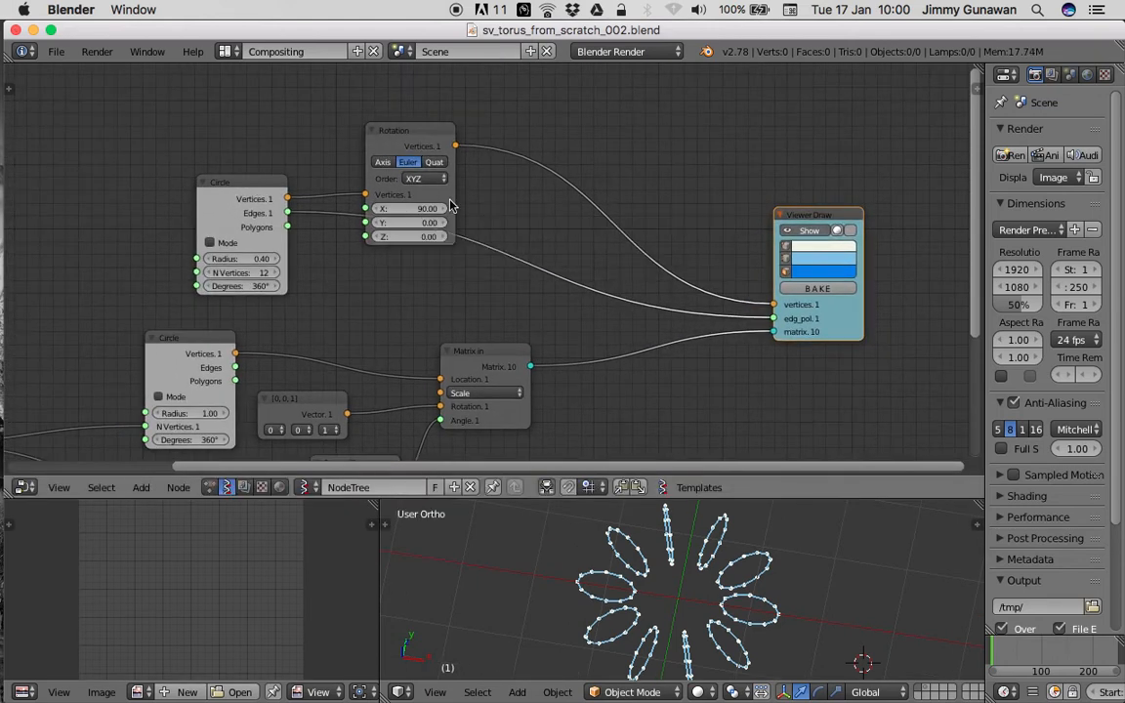
pyautogui.moveTo(413, 138); pyautogui.dragTo(417, 97)
pyautogui.moveTo(240, 258); pyautogui.dragTo(254, 257)
pyautogui.moveTo(707, 234); pyautogui.dragTo(669, 240, button='middle')
pyautogui.moveTo(822, 224); pyautogui.dragTo(965, 226)
# Step: Add a UV Connection node and position it above the Viewer Draw node
pyautogui.press('space')
pyautogui.write('uv')
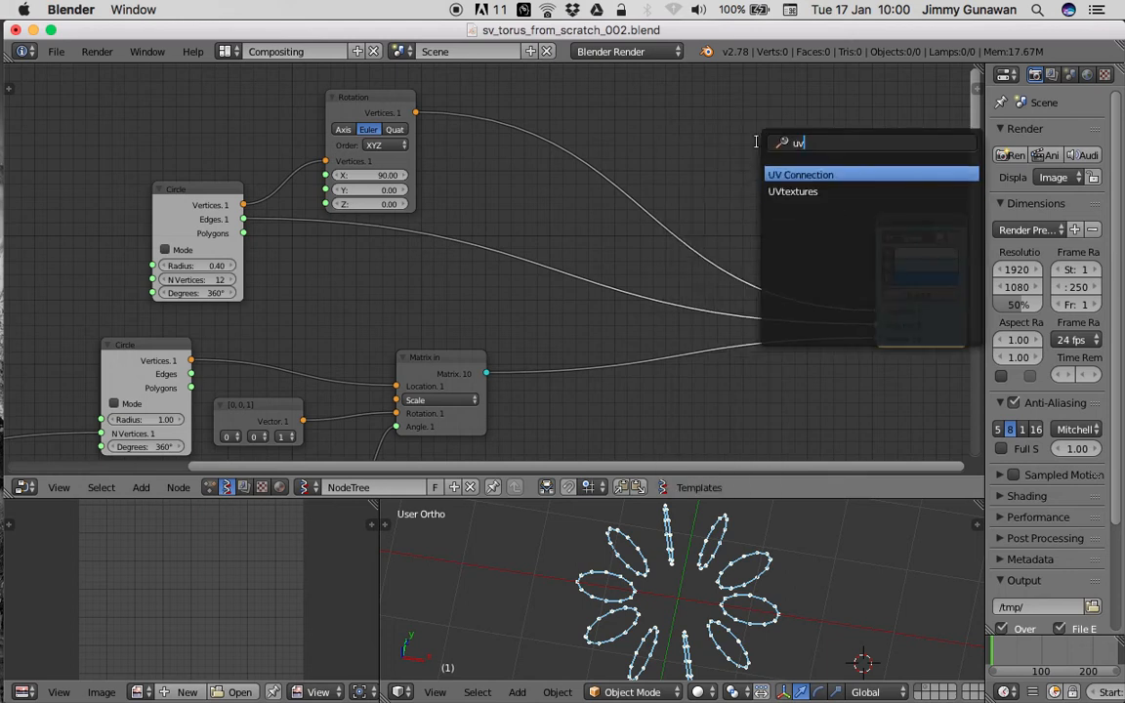
pyautogui.press('Return')
pyautogui.click(753, 120)
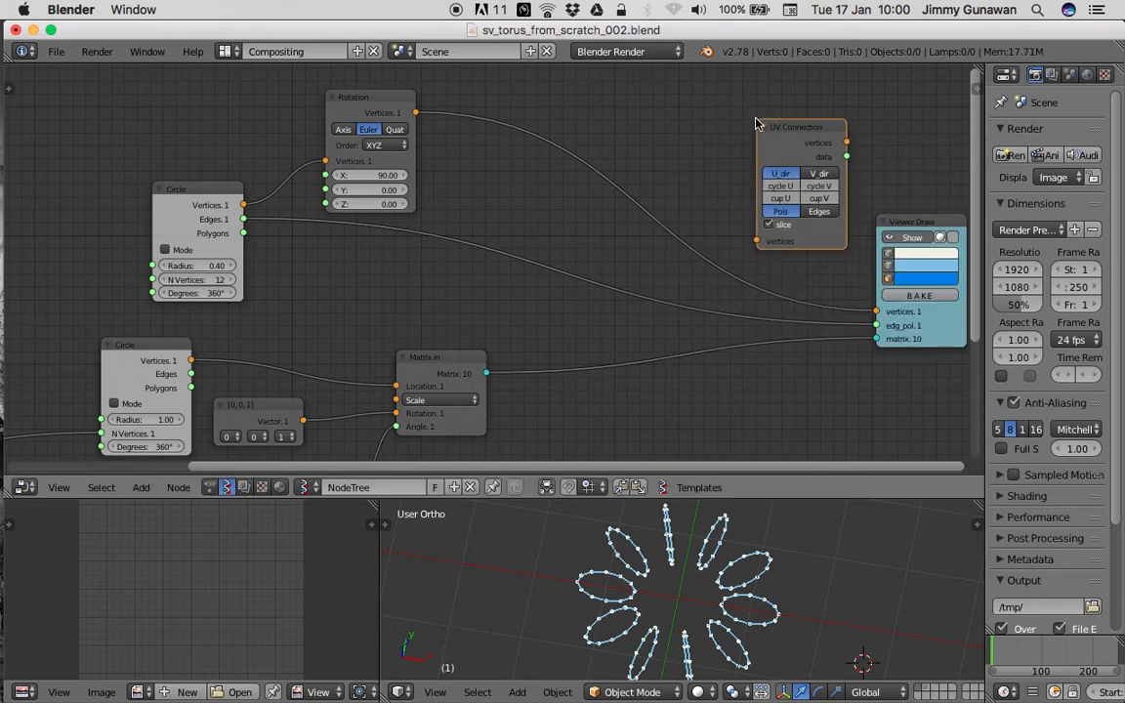
pyautogui.moveTo(616, 164); pyautogui.dragTo(577, 144, button='middle')
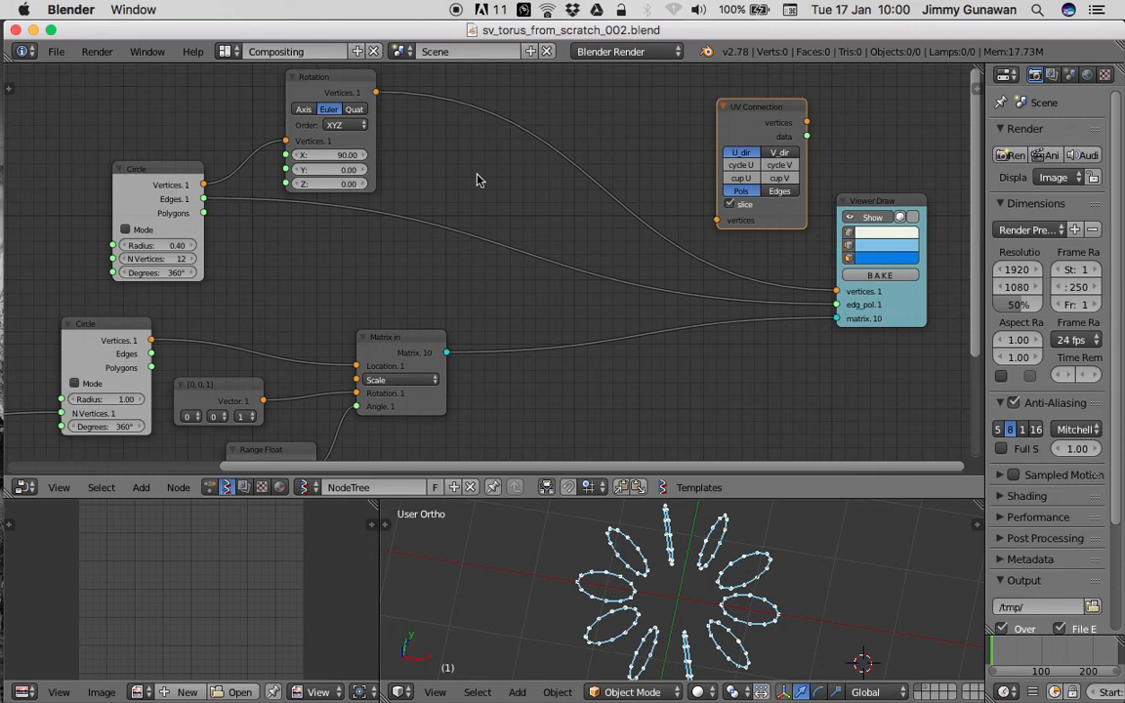
pyautogui.moveTo(591, 199); pyautogui.dragTo(545, 230, button='middle')
pyautogui.moveTo(735, 142); pyautogui.dragTo(869, 111)
pyautogui.moveTo(810, 238); pyautogui.dragTo(857, 266)
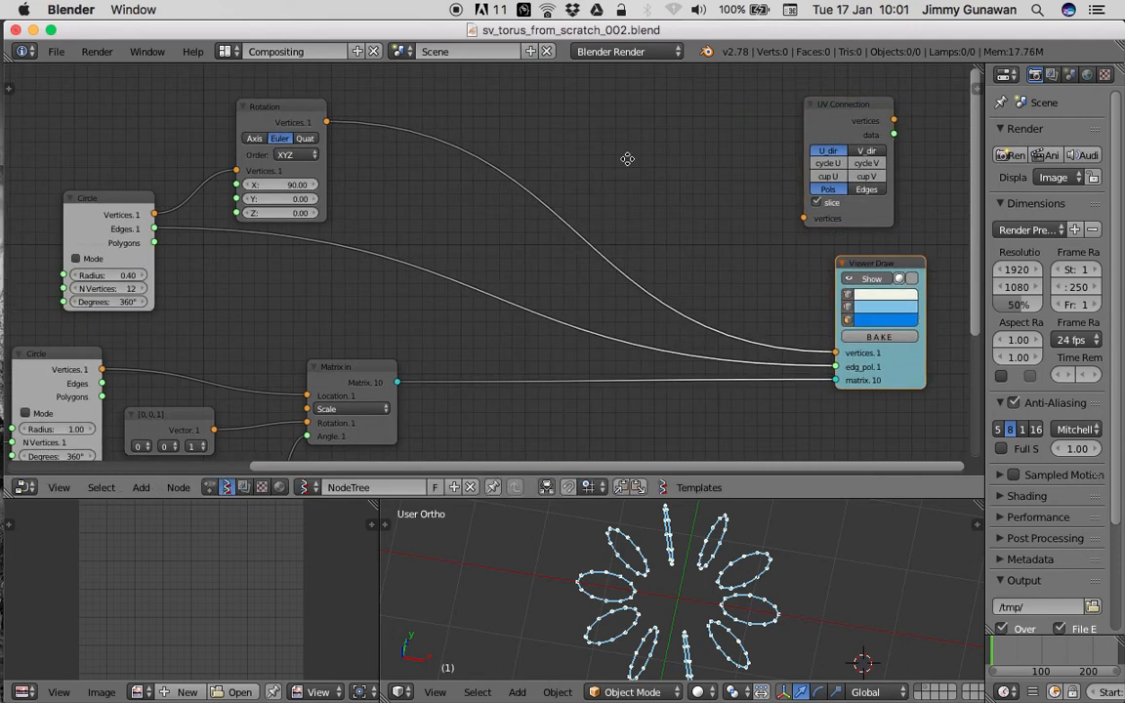
# Step: Add a Matrix Apply node between the Rotation and UV Connection nodes
pyautogui.moveTo(566, 145); pyautogui.dragTo(546, 170, button='middle')
pyautogui.hotkey('shift', 'a')
pyautogui.click(577, 167)
pyautogui.write('appl')
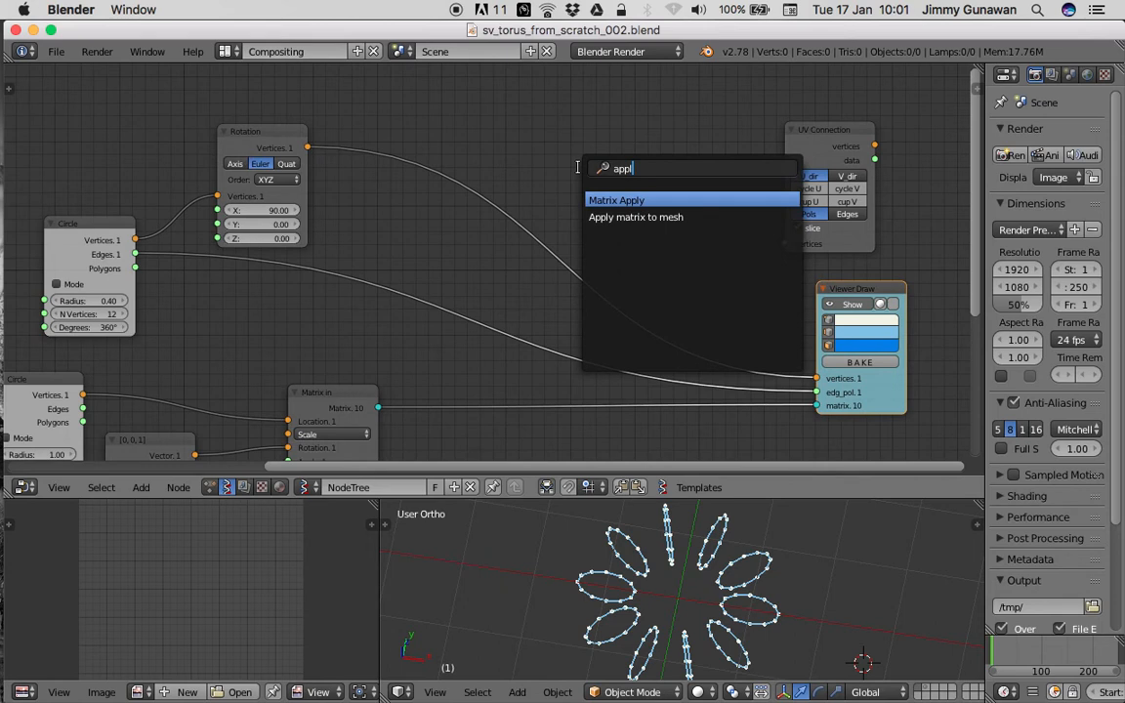
pyautogui.press('Return')
pyautogui.click(601, 176)
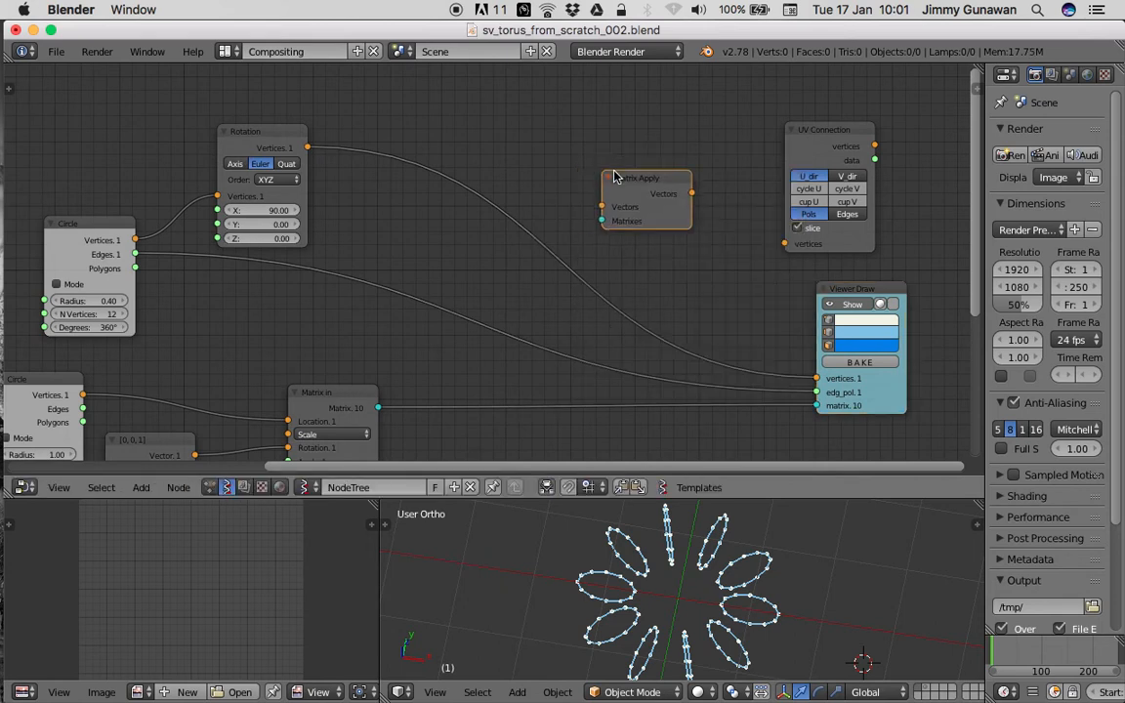
pyautogui.hotkey('shift', 'a')
pyautogui.click(612, 171)
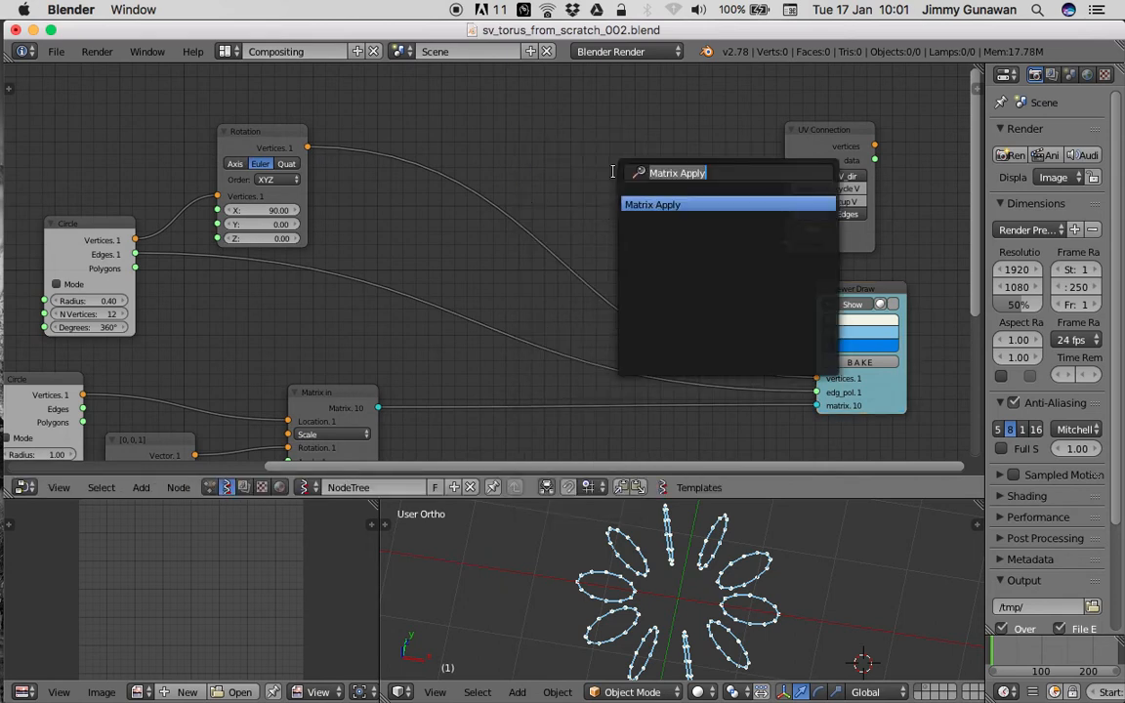
pyautogui.press('Return')
# Step: Cut the circle's edges link to Viewer Draw and connect Rotation's vertices and Matrix in's matrix to Matrix Apply
pyautogui.scroll(-2, 615, 176)
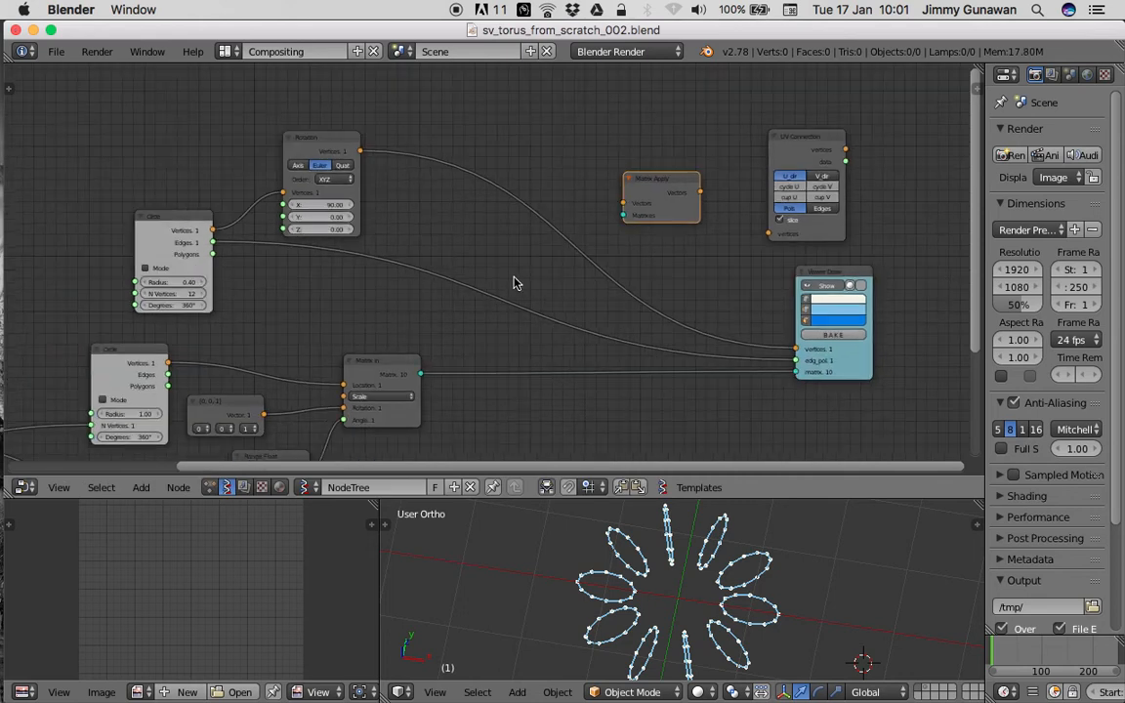
pyautogui.keyDown('ctrl'); pyautogui.moveTo(509, 268); pyautogui.dragTo(514, 302, button='right'); pyautogui.keyUp('ctrl')
pyautogui.moveTo(361, 152); pyautogui.dragTo(421, 374)
pyautogui.moveTo(665, 191); pyautogui.dragTo(688, 217)
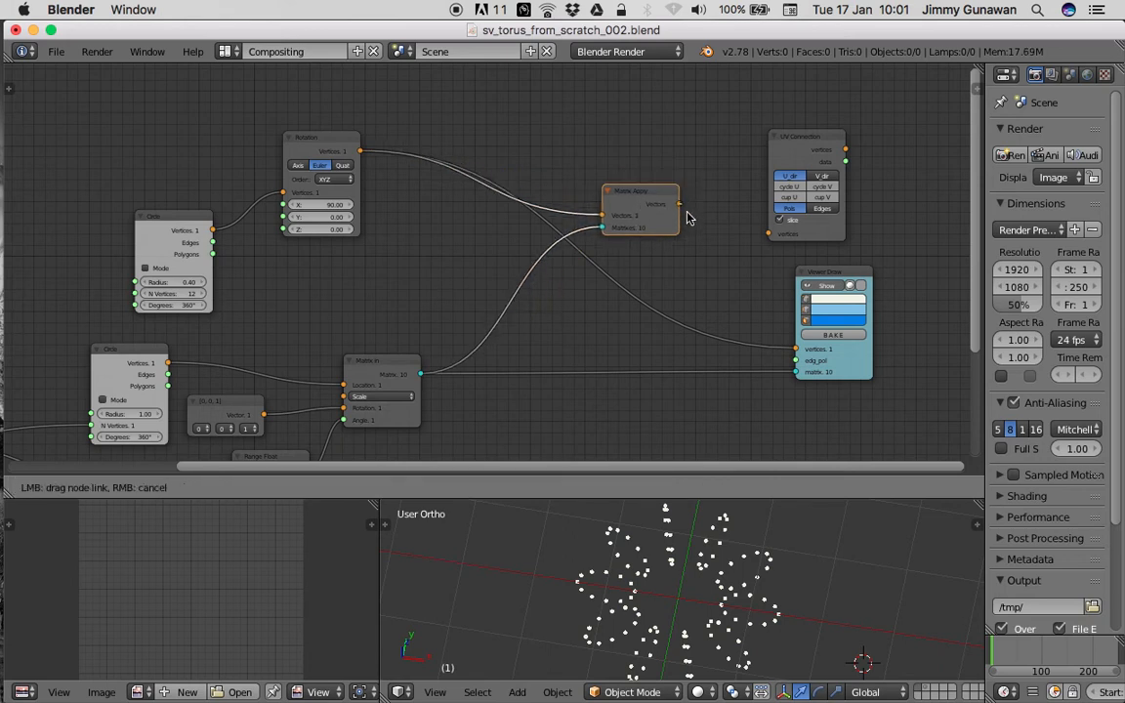
# Step: Connect Matrix Apply's vectors to Viewer Draw's vertices and cut the direct Matrix in link to Viewer Draw
pyautogui.moveTo(787, 351); pyautogui.dragTo(794, 349)
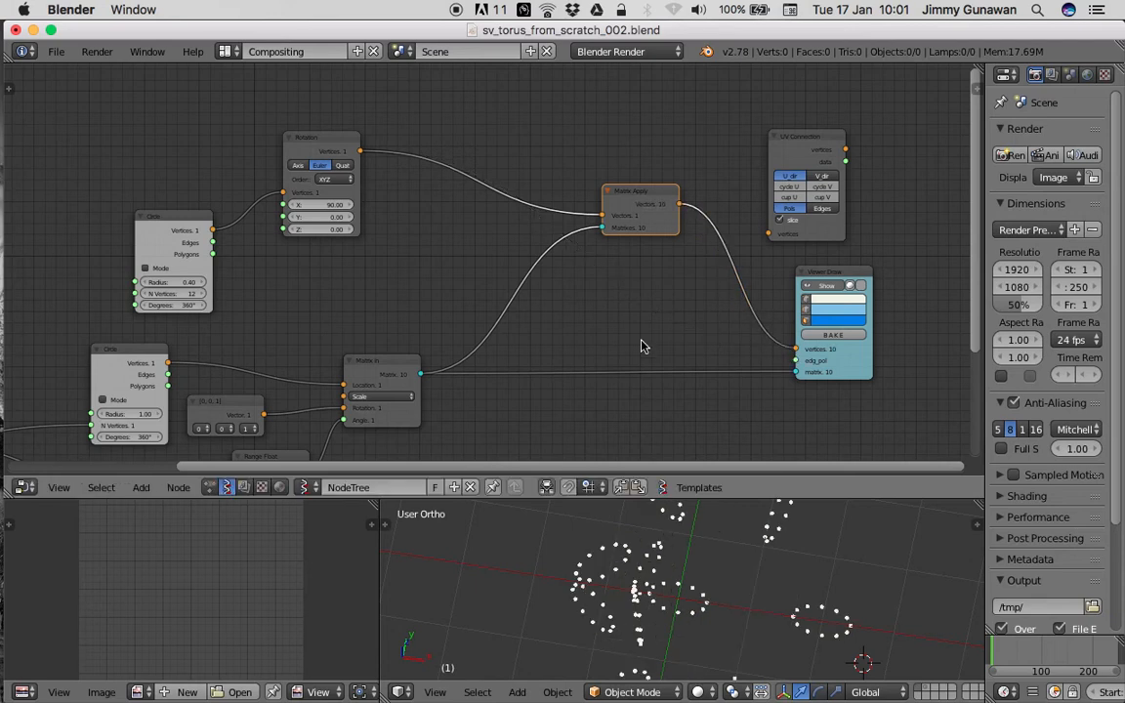
pyautogui.scroll(-1, 642, 346)
pyautogui.keyDown('ctrl'); pyautogui.moveTo(645, 310); pyautogui.dragTo(636, 369); pyautogui.keyUp('ctrl')
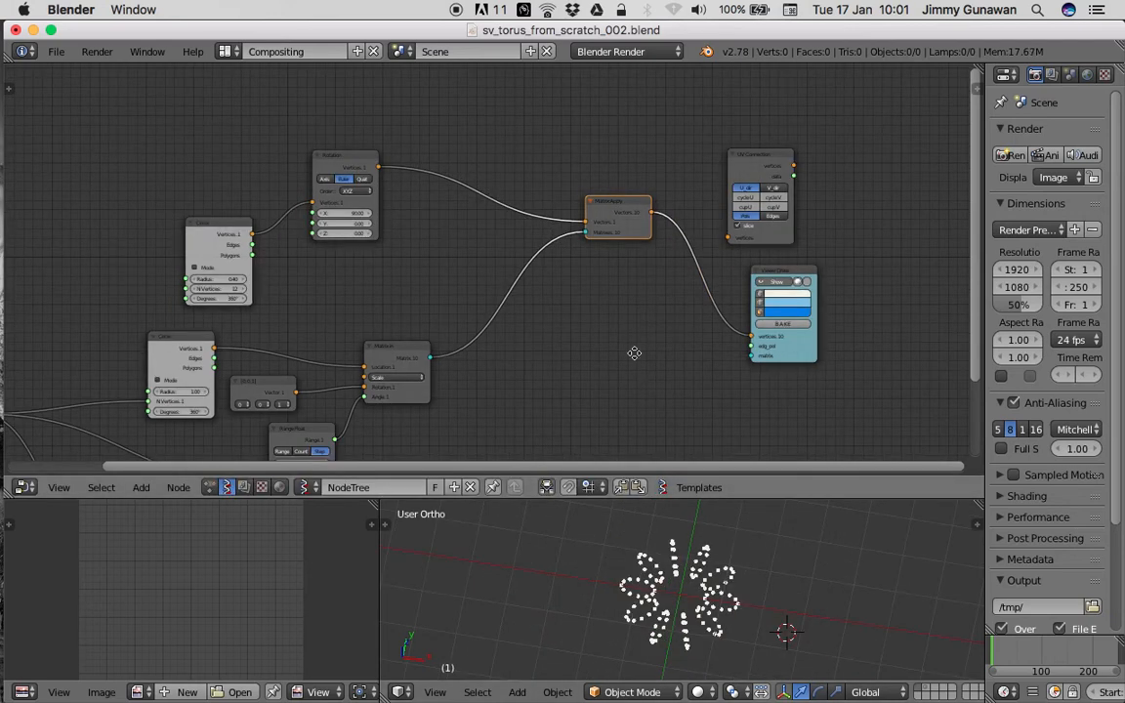
# Step: Rearrange the nodes so that UV Connection sits between Matrix Apply and Viewer Draw
pyautogui.moveTo(674, 301); pyautogui.dragTo(658, 313, button='middle')
pyautogui.moveTo(600, 234); pyautogui.dragTo(528, 258)
pyautogui.scroll(2, 751, 274)
pyautogui.moveTo(791, 293); pyautogui.dragTo(666, 248)
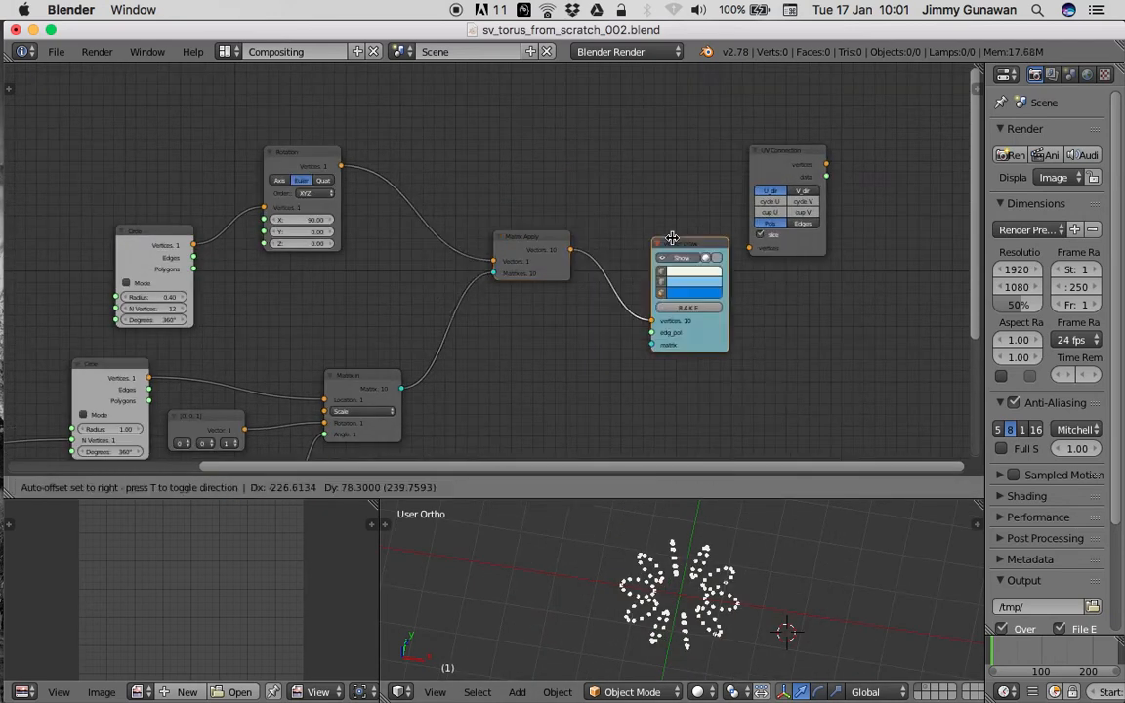
pyautogui.scroll(1, 674, 273)
pyautogui.scroll(3, 715, 579)
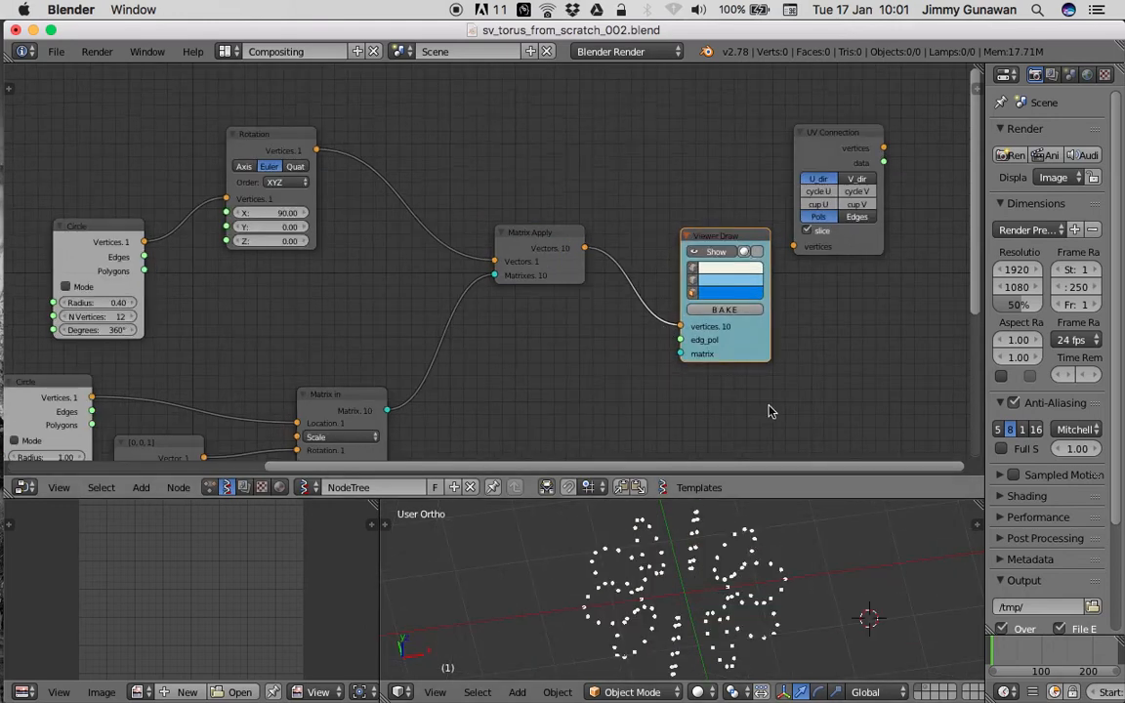
pyautogui.moveTo(770, 409); pyautogui.dragTo(744, 393, button='middle')
pyautogui.moveTo(739, 231); pyautogui.dragTo(860, 241)
pyautogui.moveTo(817, 127); pyautogui.dragTo(714, 92)
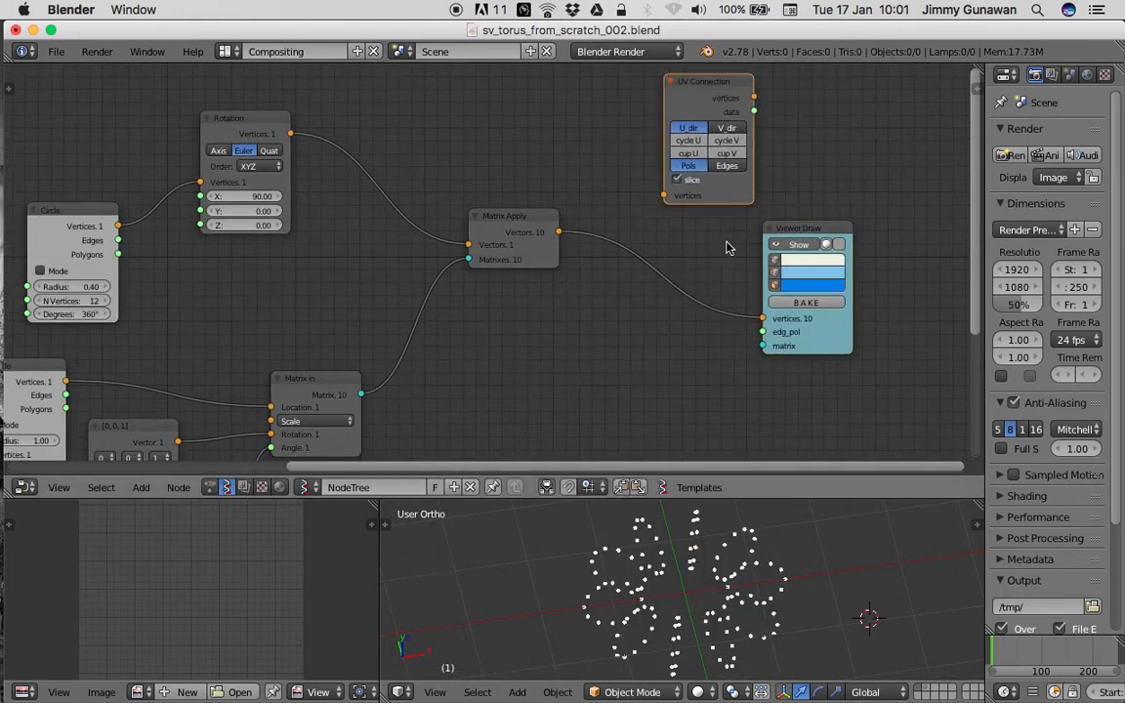
pyautogui.moveTo(784, 572); pyautogui.dragTo(742, 576, button='middle')
pyautogui.moveTo(689, 102); pyautogui.dragTo(664, 123)
pyautogui.scroll(2, 664, 123)
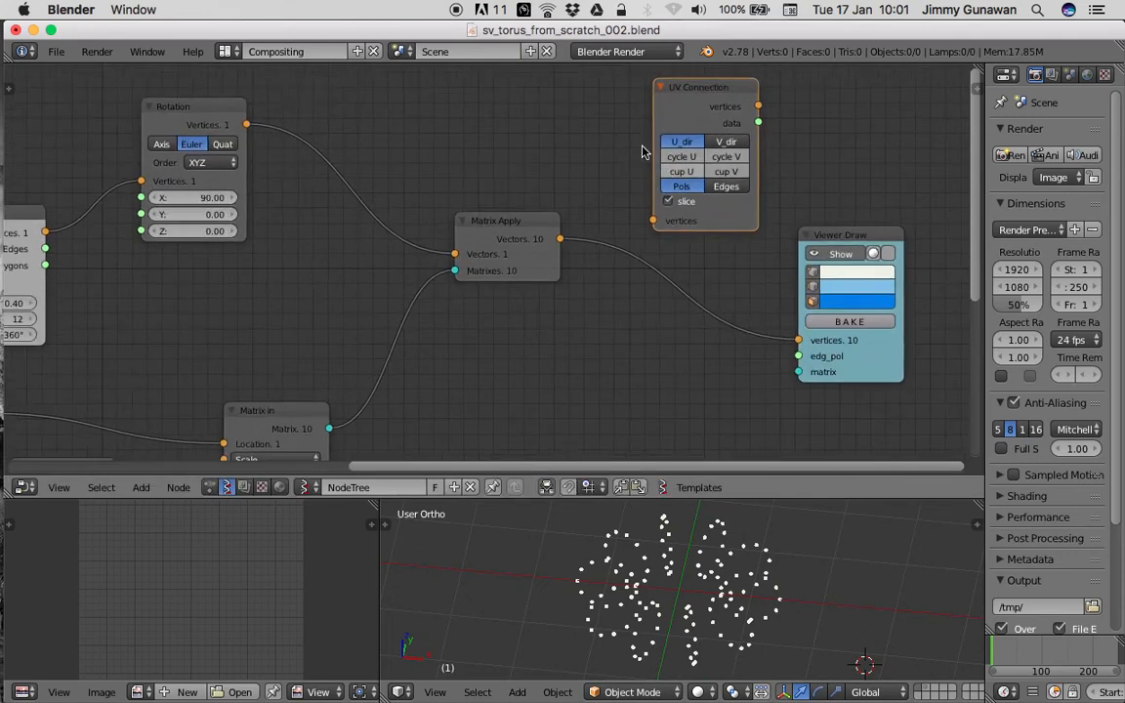
# Step: Feed Matrix Apply's vectors into UV Connection and link its vertices and data outputs to Viewer Draw's vertices and edg_pol
pyautogui.moveTo(539, 264); pyautogui.dragTo(631, 245)
pyautogui.moveTo(679, 136); pyautogui.dragTo(632, 131)
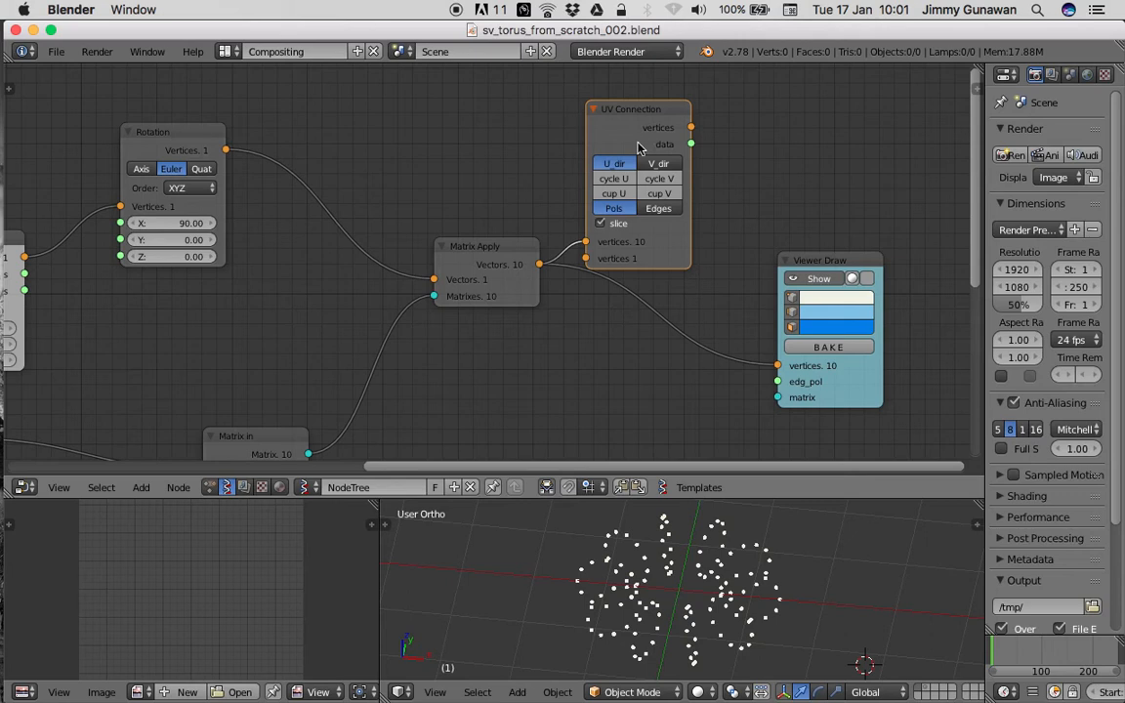
pyautogui.moveTo(693, 128)
pyautogui.mouseDown()
pyautogui.moveTo(771, 332)
pyautogui.moveTo(777, 380)
pyautogui.mouseUp()
pyautogui.moveTo(654, 109); pyautogui.dragTo(663, 203)
pyautogui.moveTo(704, 547)
pyautogui.mouseDown(button='middle')
pyautogui.moveTo(719, 547)
pyautogui.moveTo(753, 605)
pyautogui.moveTo(772, 541)
pyautogui.moveTo(798, 527)
pyautogui.mouseUp(button='middle')
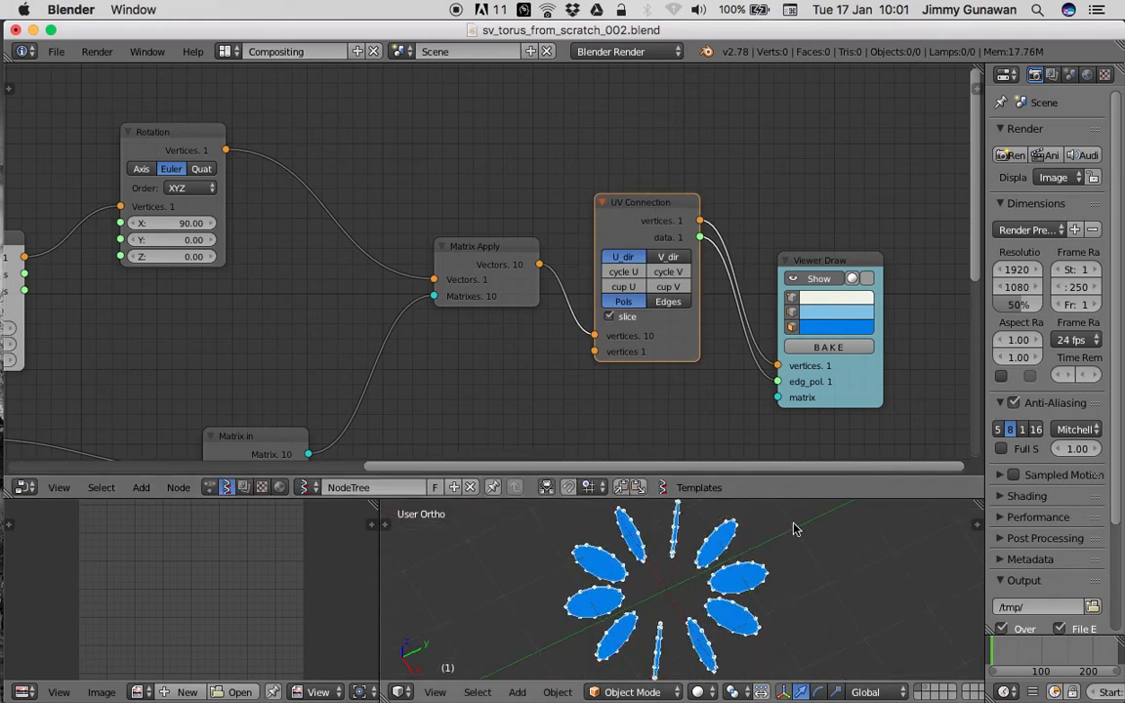
# Step: Give the 3D view more height, center the UV Connection and Viewer Draw nodes, and save the file
pyautogui.moveTo(799, 498); pyautogui.dragTo(776, 377)
pyautogui.moveTo(774, 419); pyautogui.dragTo(740, 434, button='middle')
pyautogui.moveTo(636, 256); pyautogui.dragTo(602, 213, button='middle')
pyautogui.hotkey('ctrl', 's')
pyautogui.click(602, 213)
pyautogui.moveTo(634, 468); pyautogui.dragTo(673, 467, button='middle')
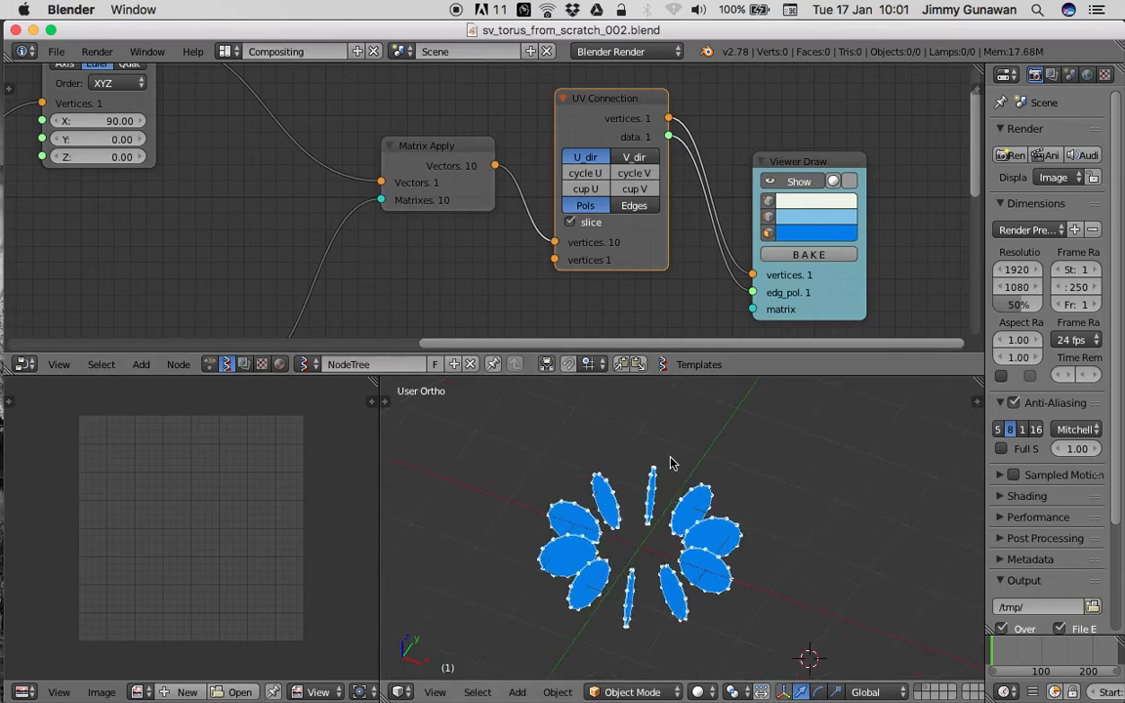
# Step: Try the V_dir direction on the UV Connection node and return to U_dir
pyautogui.click(633, 157)
pyautogui.click(585, 157)
pyautogui.click(633, 157)
pyautogui.moveTo(664, 464); pyautogui.dragTo(683, 410, button='middle')
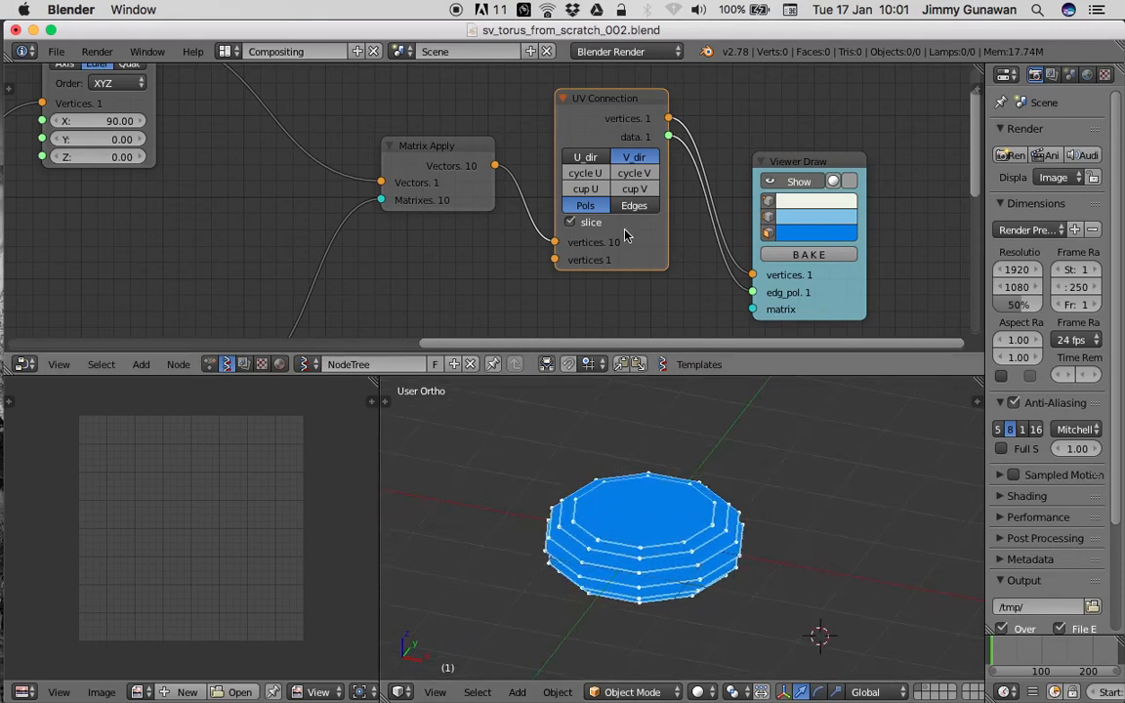
pyautogui.click(591, 157)
# Step: Turn off slice on the UV Connection node, inspect the surface from several angles, and save the file
pyautogui.click(570, 222)
pyautogui.moveTo(621, 465); pyautogui.dragTo(727, 518, button='middle')
pyautogui.moveTo(774, 474); pyautogui.dragTo(735, 531, button='middle')
pyautogui.scroll(1, 735, 531)
pyautogui.hotkey('ctrl', 's')
pyautogui.click(736, 531)
# Step: Close the surface's open seam with cycle U on the UV Connection node, and move Viewer Draw closer to it
pyautogui.click(595, 174)
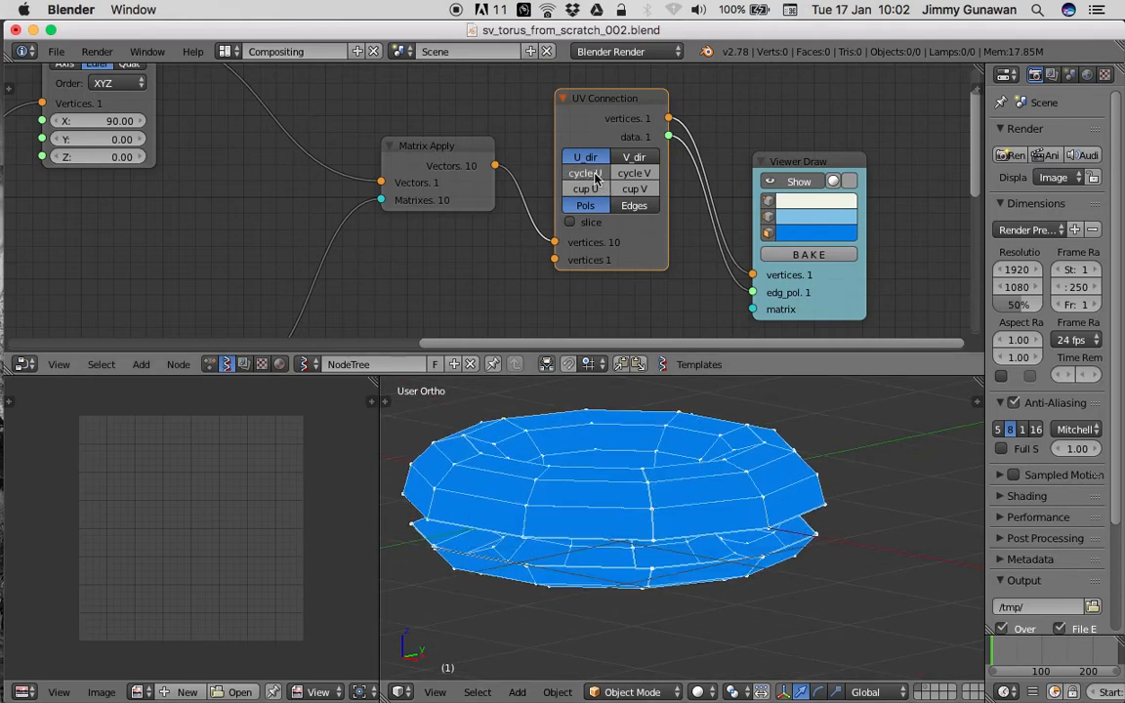
pyautogui.moveTo(688, 507)
pyautogui.mouseDown(button='middle')
pyautogui.moveTo(700, 540)
pyautogui.moveTo(680, 469)
pyautogui.moveTo(722, 593)
pyautogui.moveTo(684, 508)
pyautogui.moveTo(685, 615)
pyautogui.moveTo(686, 532)
pyautogui.moveTo(658, 558)
pyautogui.moveTo(685, 505)
pyautogui.mouseUp(button='middle')
pyautogui.moveTo(641, 560); pyautogui.dragTo(684, 563, button='middle')
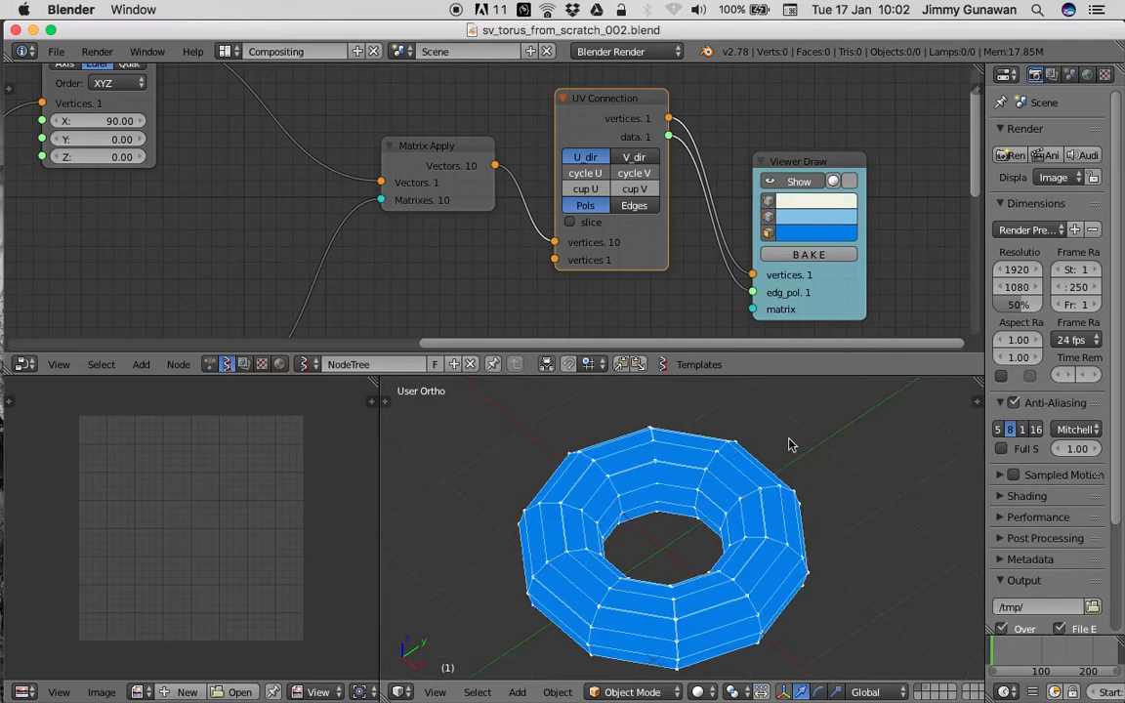
pyautogui.moveTo(793, 164); pyautogui.dragTo(756, 139)
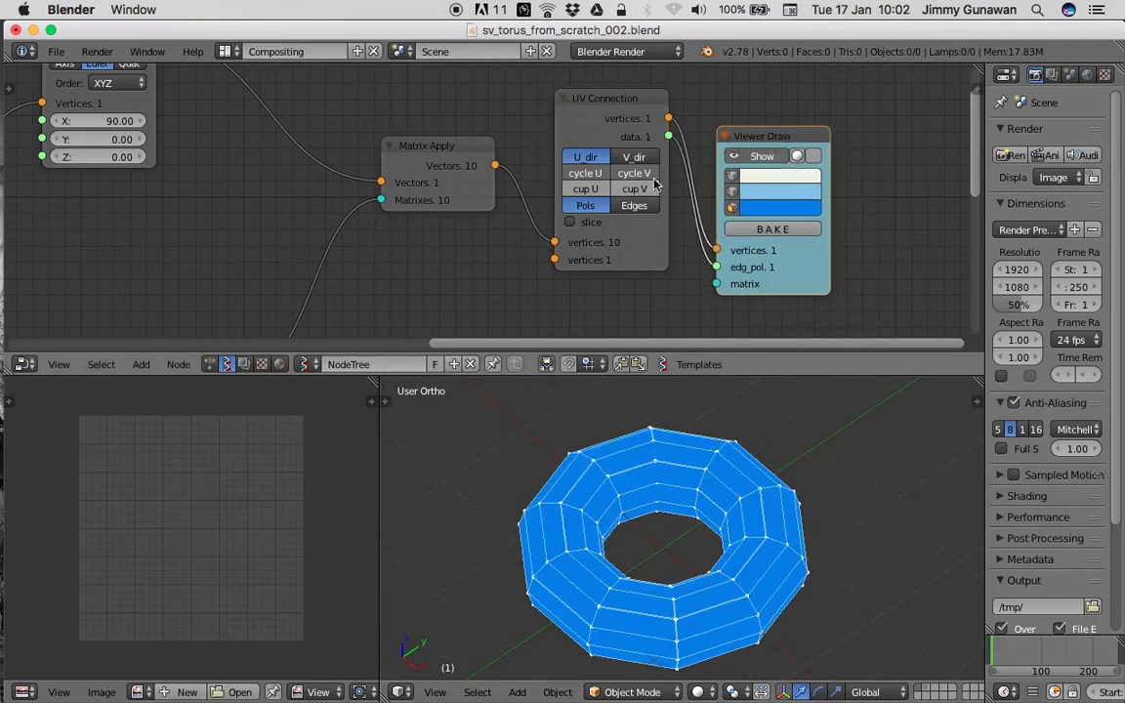
# Step: Compare the UV Connection node's Edges output in U_dir and V_dir, then return to Pols with U_dir
pyautogui.click(635, 205)
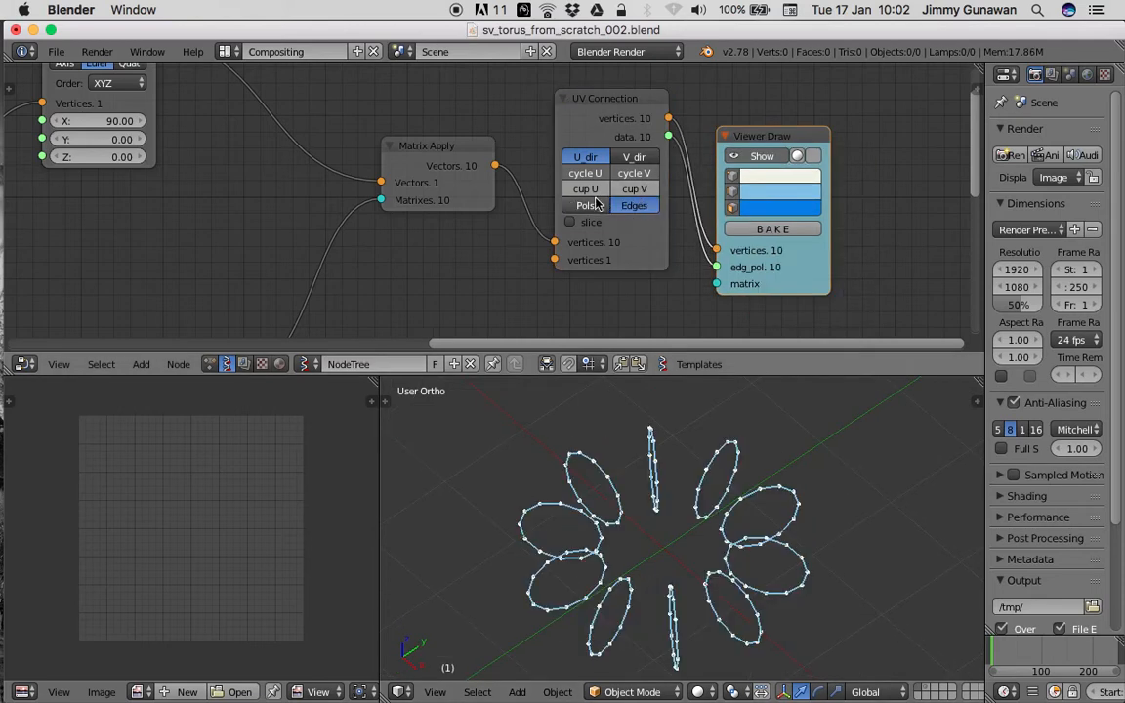
pyautogui.click(591, 205)
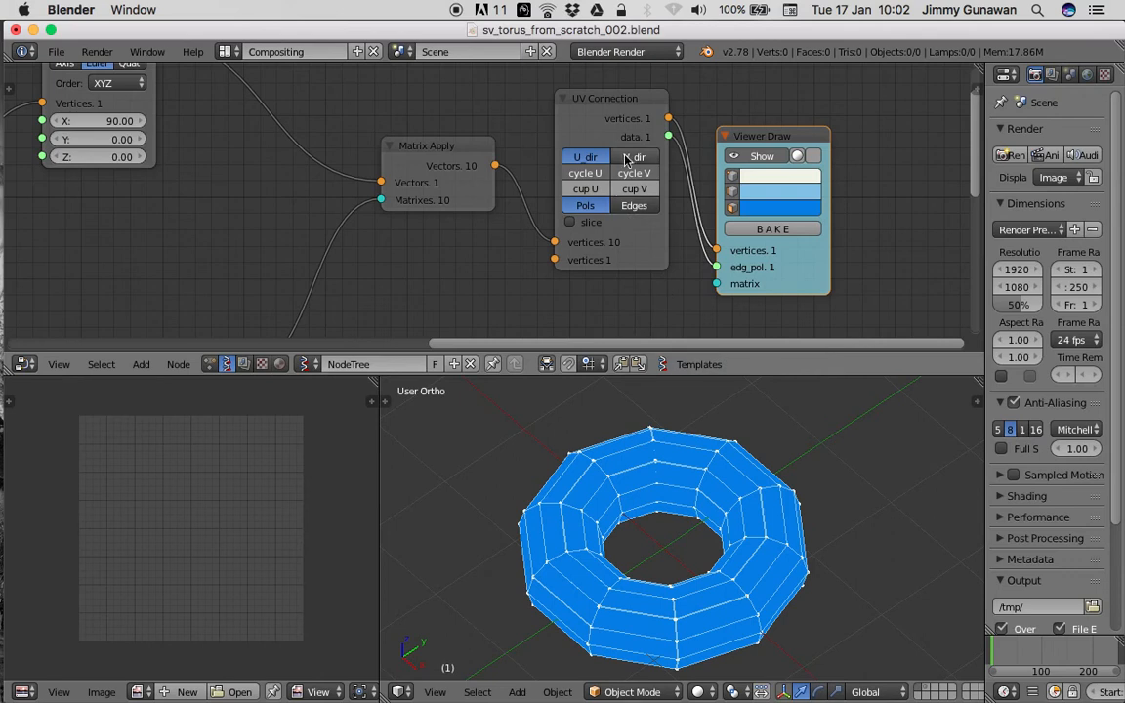
pyautogui.click(634, 207)
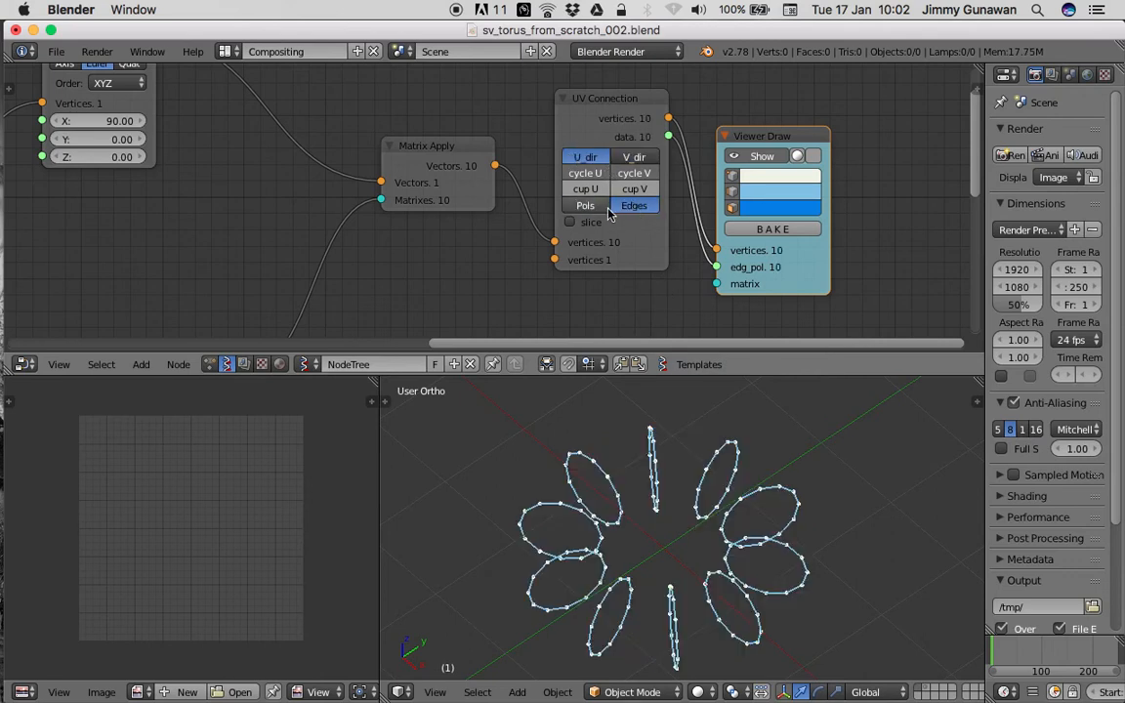
pyautogui.moveTo(634, 475); pyautogui.dragTo(615, 456, button='middle')
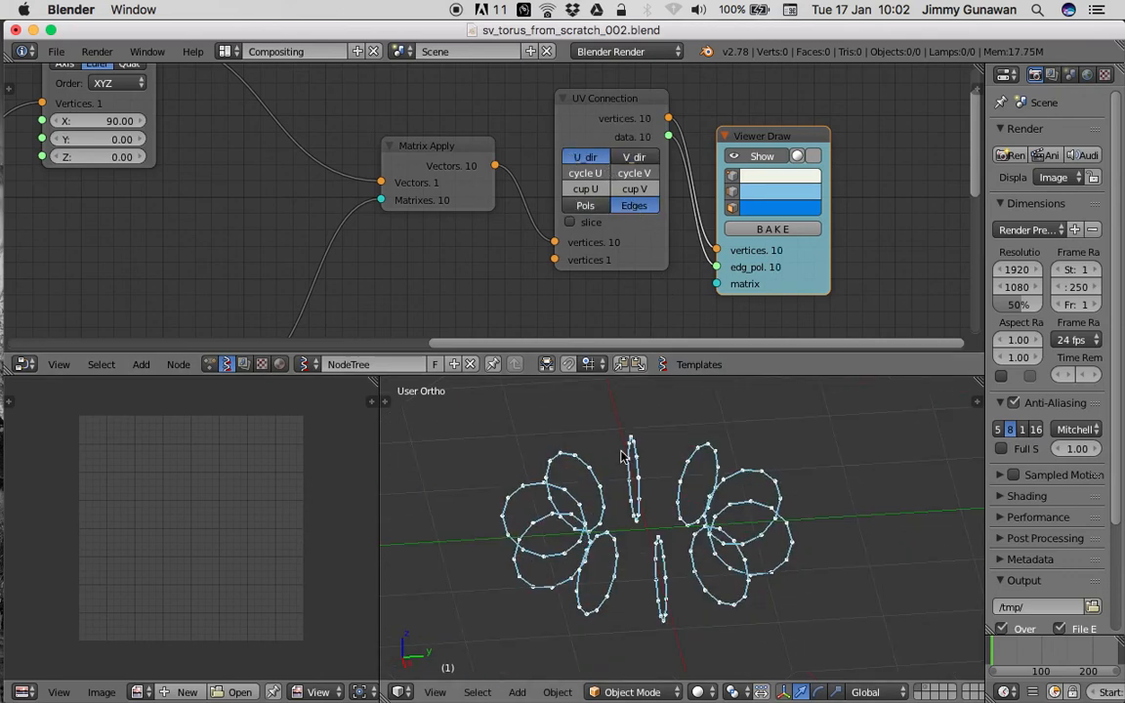
pyautogui.click(584, 206)
pyautogui.click(634, 157)
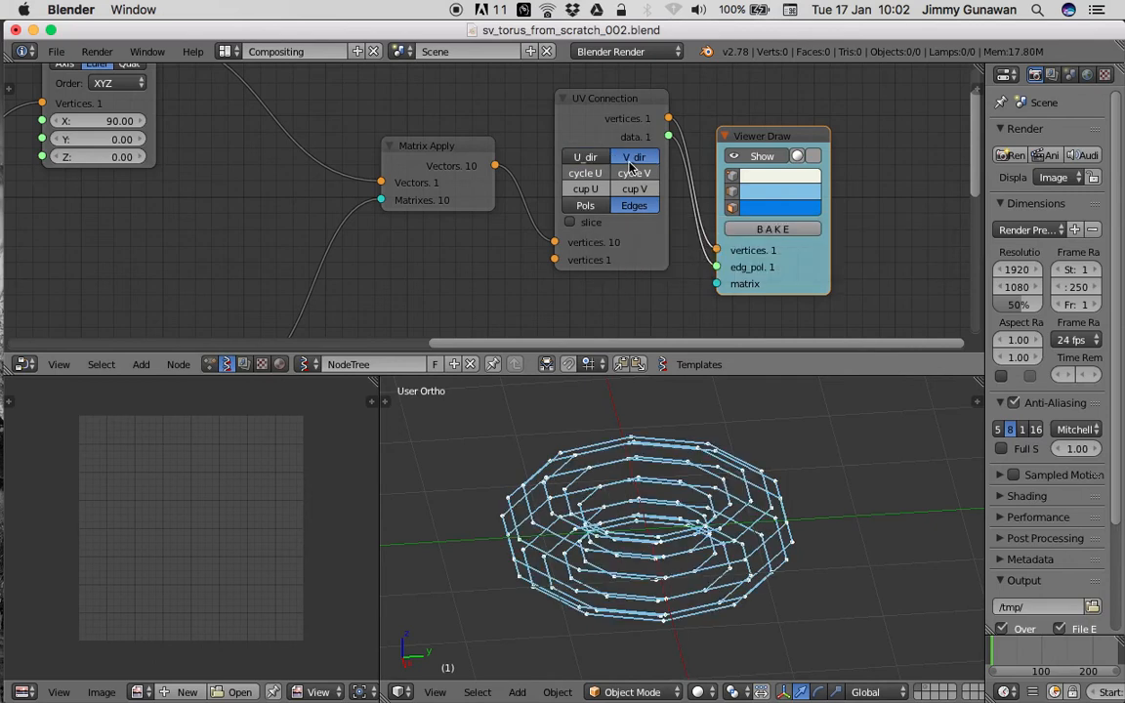
pyautogui.moveTo(715, 524); pyautogui.dragTo(761, 567, button='middle')
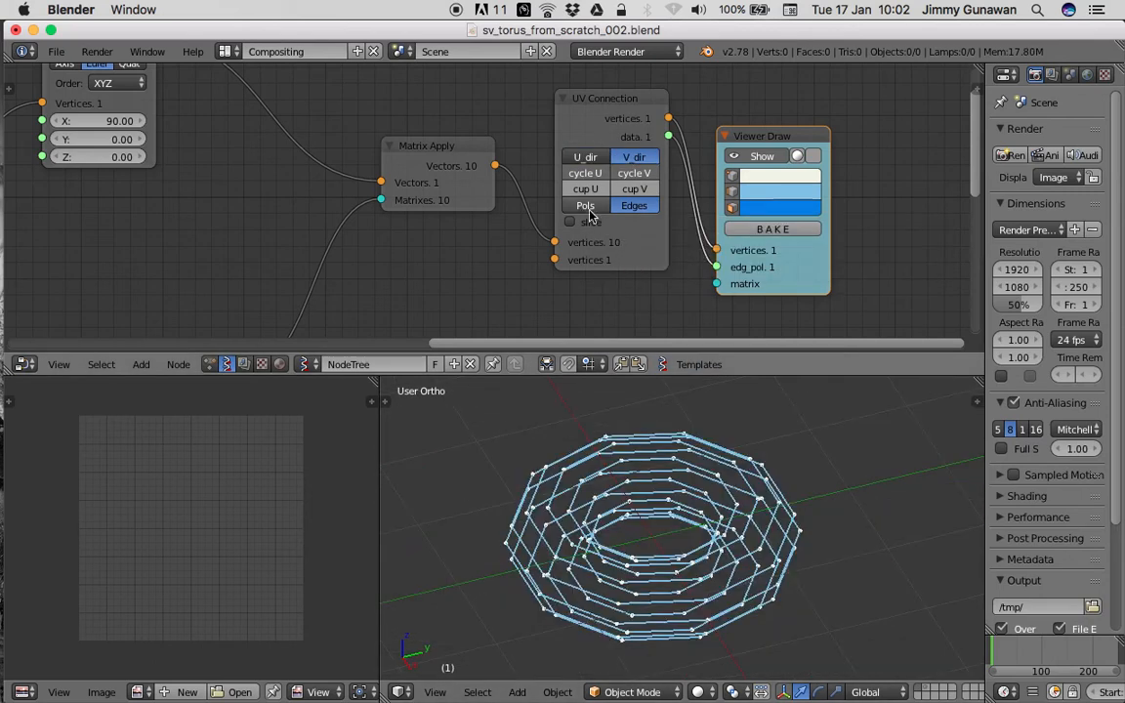
pyautogui.click(585, 205)
pyautogui.click(586, 157)
pyautogui.moveTo(703, 459); pyautogui.dragTo(710, 485, button='middle')
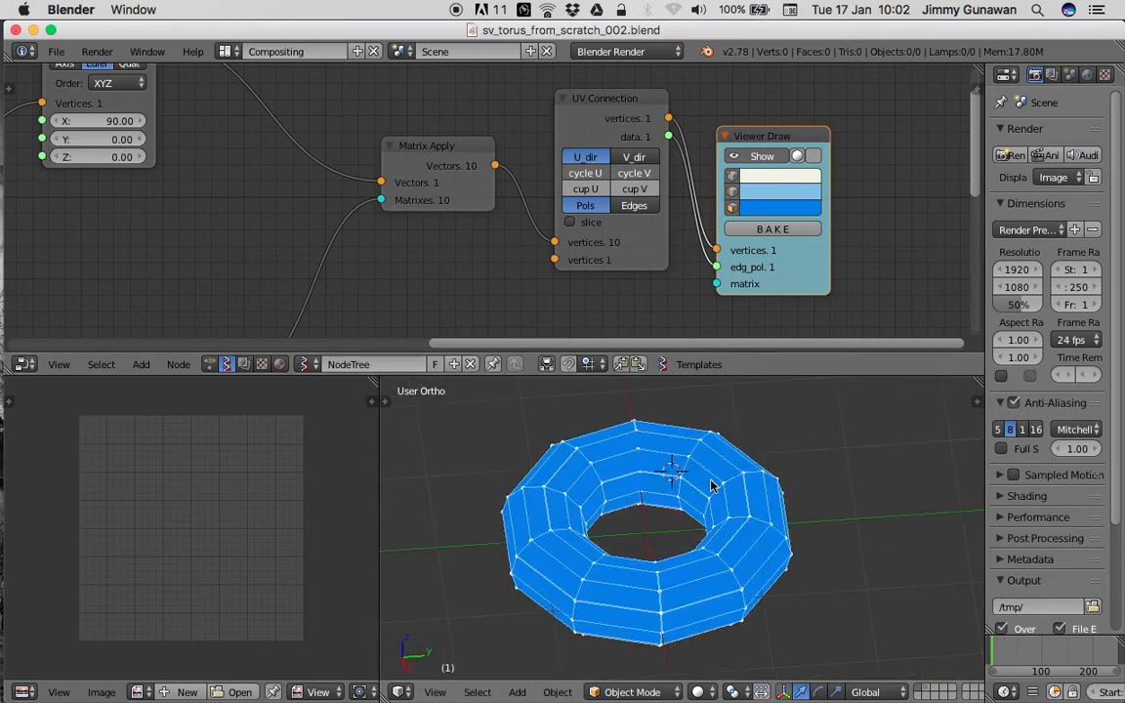
# Step: Bake the torus into a mesh object from Viewer Draw and move the baked copy beside the preview
pyautogui.click(765, 224)
pyautogui.scroll(-3, 708, 426)
pyautogui.keyDown('shift'); pyautogui.moveTo(708, 425); pyautogui.dragTo(666, 430, button='middle'); pyautogui.keyUp('shift')
pyautogui.rightClick(652, 488)
pyautogui.press('g')
pyautogui.click(844, 477)
pyautogui.moveTo(845, 477); pyautogui.dragTo(715, 527, button='middle')
pyautogui.scroll(2, 776, 576)
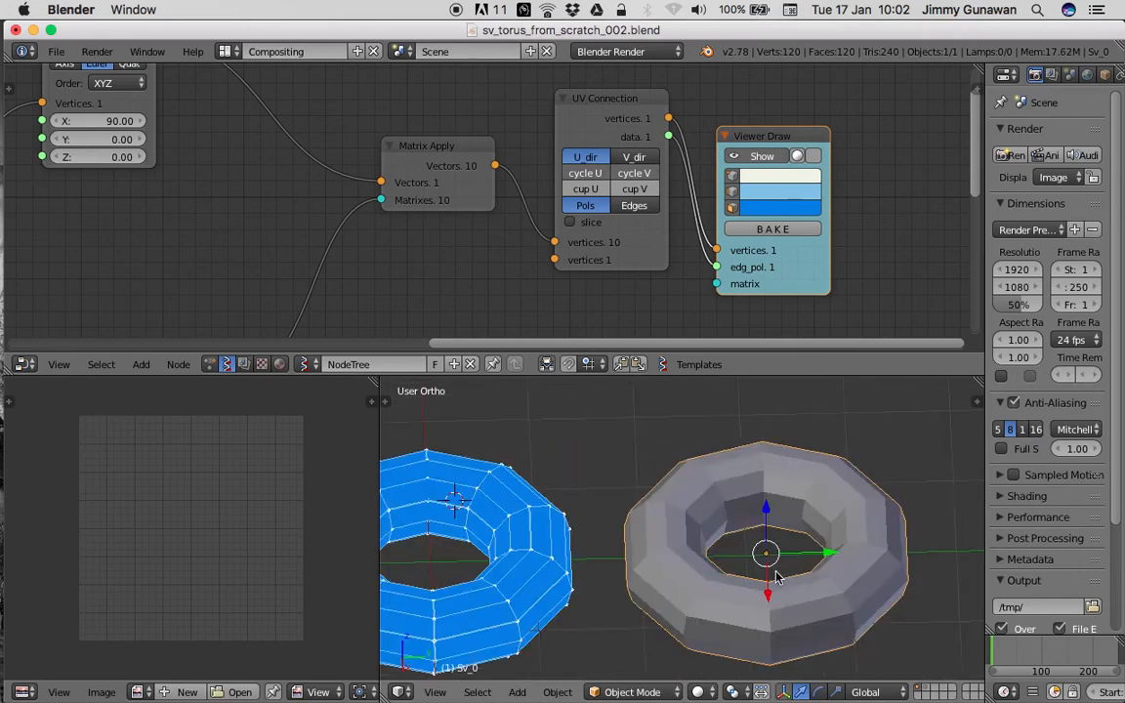
# Step: Delete the baked torus mesh
pyautogui.press('x')
pyautogui.click(770, 573)
pyautogui.scroll(-1, 768, 571)
pyautogui.keyDown('shift'); pyautogui.moveTo(630, 525); pyautogui.dragTo(742, 527, button='middle'); pyautogui.keyUp('shift')
pyautogui.scroll(-1, 394, 130)
# Step: Nudge the Matrix Apply node slightly lower, save the file, and inspect the torus up close
pyautogui.moveTo(398, 154); pyautogui.dragTo(581, 159, button='middle')
pyautogui.moveTo(602, 159); pyautogui.dragTo(601, 168)
pyautogui.scroll(-2, 469, 156)
pyautogui.moveTo(469, 156); pyautogui.dragTo(543, 166, button='middle')
pyautogui.hotkey('ctrl', 's')
pyautogui.click(543, 168)
pyautogui.moveTo(605, 515); pyautogui.dragTo(761, 468, button='middle')
pyautogui.scroll(1, 688, 469)
pyautogui.click(772, 466)
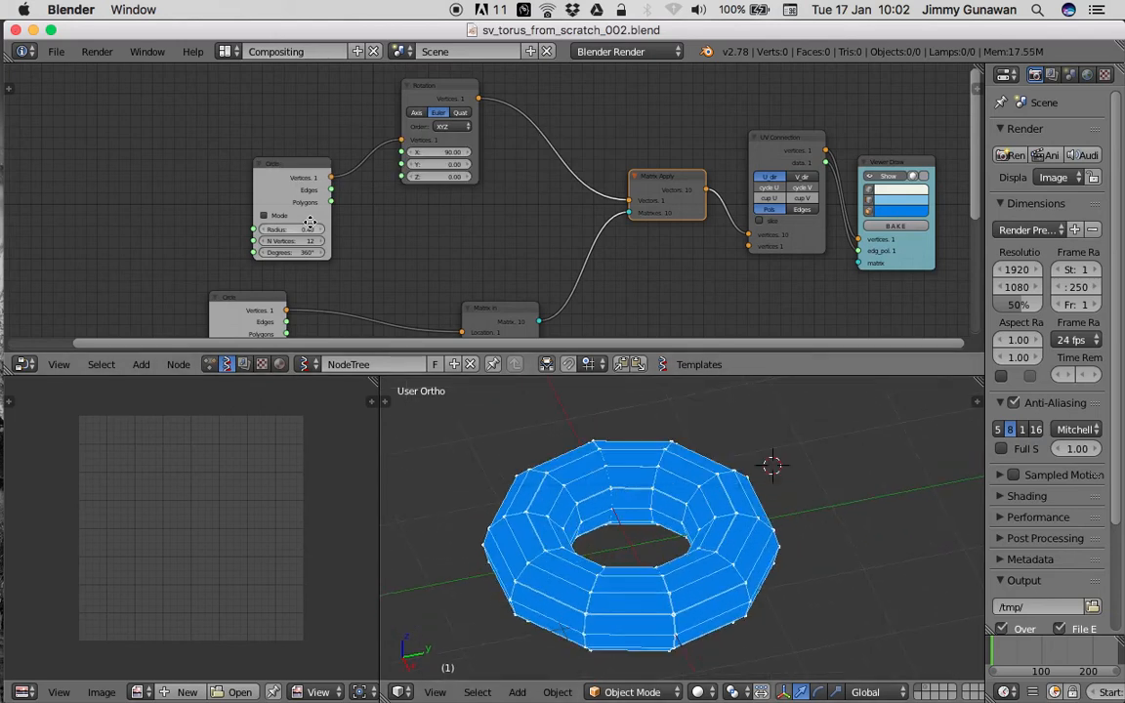
# Step: Adjust the small profile circle's radius and set the large path circle's radius to 1.15
pyautogui.scroll(3, 310, 223)
pyautogui.moveTo(310, 223); pyautogui.dragTo(291, 160, button='middle')
pyautogui.moveTo(302, 168)
pyautogui.mouseDown()
pyautogui.moveTo(292, 168)
pyautogui.moveTo(327, 168)
pyautogui.moveTo(298, 168)
pyautogui.moveTo(289, 182)
pyautogui.moveTo(322, 182)
pyautogui.moveTo(288, 185)
pyautogui.mouseUp()
pyautogui.moveTo(206, 336); pyautogui.dragTo(410, 191, button='middle')
pyautogui.moveTo(410, 190)
pyautogui.mouseDown()
pyautogui.moveTo(456, 191)
pyautogui.moveTo(403, 190)
pyautogui.moveTo(424, 190)
pyautogui.mouseUp()
# Step: Set the Int node that drives the circle copies to 14 and save the file
pyautogui.scroll(-1, 391, 189)
pyautogui.scroll(-1, 390, 188)
pyautogui.moveTo(337, 161); pyautogui.dragTo(360, 206, button='middle')
pyautogui.moveTo(202, 247); pyautogui.dragTo(283, 262)
pyautogui.moveTo(302, 237); pyautogui.dragTo(315, 179, button='middle')
pyautogui.scroll(1, 316, 178)
pyautogui.moveTo(254, 235); pyautogui.dragTo(293, 235)
pyautogui.moveTo(362, 179); pyautogui.dragTo(395, 180, button='middle')
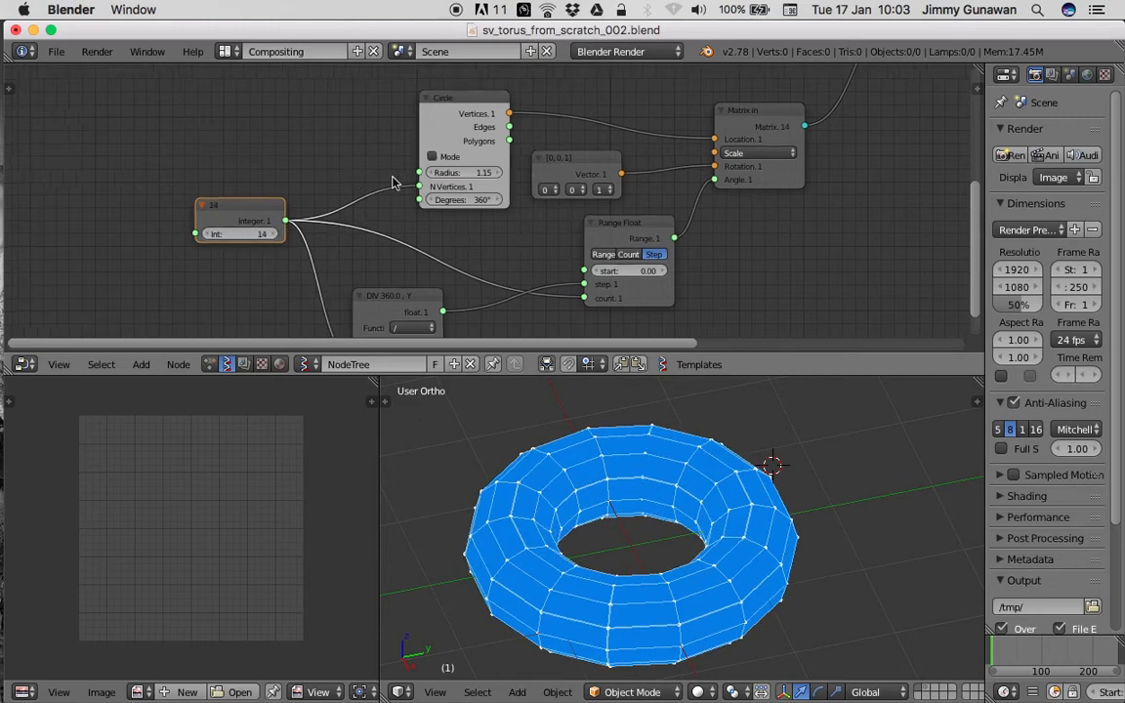
pyautogui.hotkey('ctrl', 's')
pyautogui.click(394, 180)
# Step: Give the node editor more height and show the whole torus smaller in the 3D view
pyautogui.scroll(-1, 715, 486)
pyautogui.moveTo(715, 487); pyautogui.dragTo(781, 478, button='middle')
pyautogui.moveTo(809, 382); pyautogui.dragTo(807, 428)
pyautogui.scroll(-2, 695, 532)
pyautogui.moveTo(695, 532)
pyautogui.mouseDown(button='middle')
pyautogui.moveTo(698, 518)
pyautogui.moveTo(676, 520)
pyautogui.mouseUp(button='middle')
pyautogui.moveTo(362, 203); pyautogui.dragTo(392, 188, button='middle')
pyautogui.scroll(2, 256, 181)
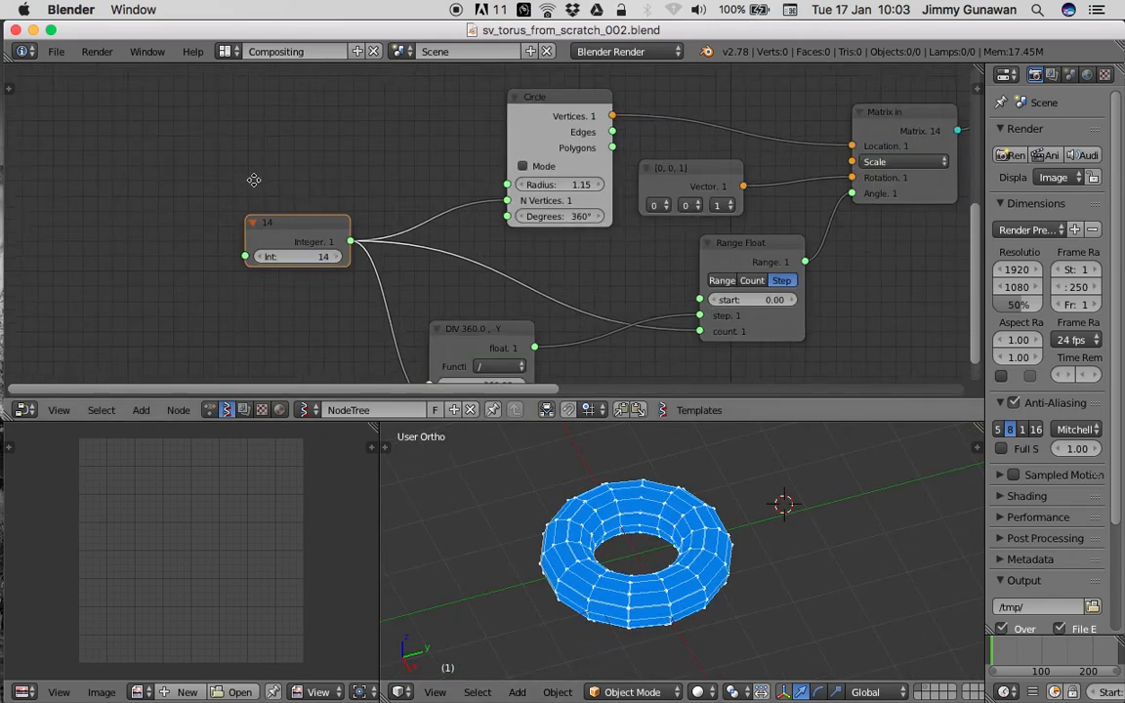
# Step: Label the Int node that drives the path circle "Major Seg" and place it farther away from the circle nodes
pyautogui.moveTo(255, 182); pyautogui.dragTo(296, 194, button='middle')
pyautogui.moveTo(328, 237); pyautogui.dragTo(292, 238)
pyautogui.moveTo(376, 204); pyautogui.dragTo(301, 194, button='middle')
pyautogui.click(970, 88)
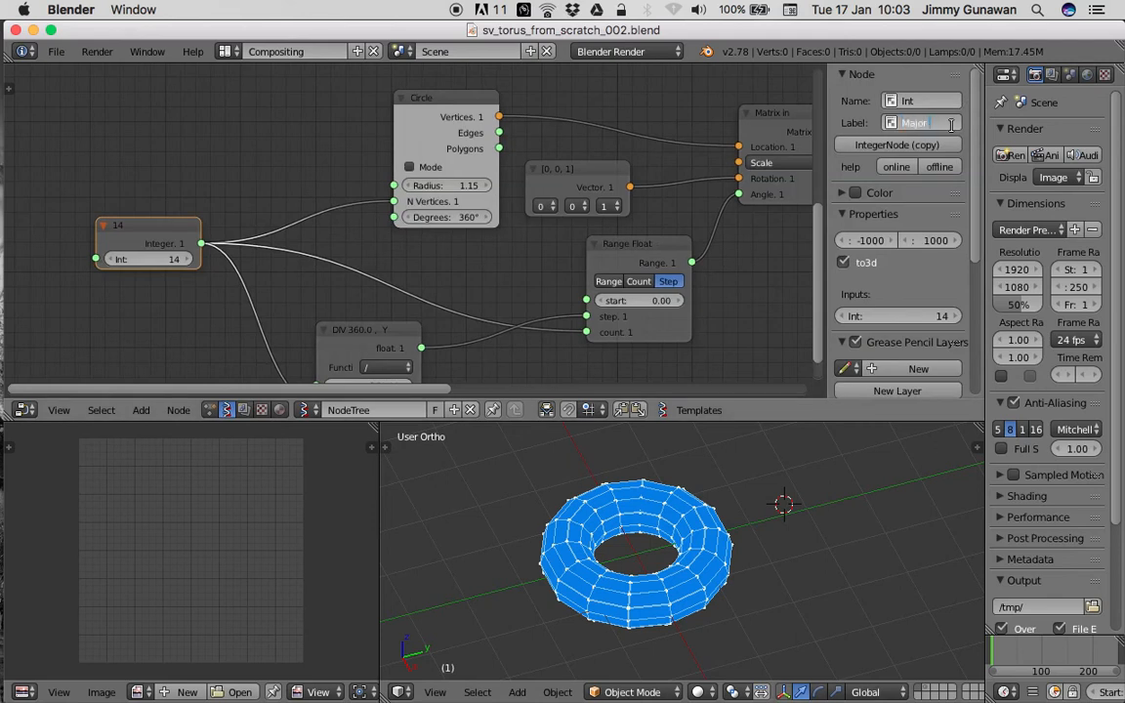
pyautogui.press('Return')
pyautogui.moveTo(174, 235); pyautogui.dragTo(101, 248)
pyautogui.moveTo(211, 207); pyautogui.dragTo(340, 229, button='middle')
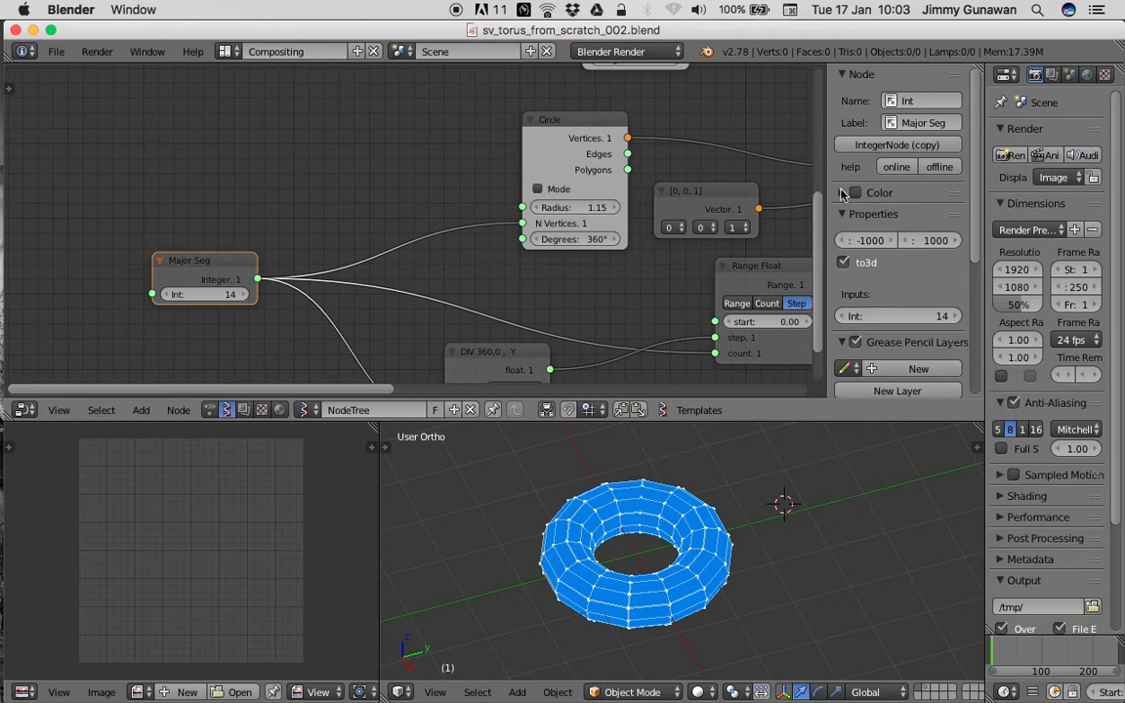
# Step: Enable a custom colour for the Major Seg node and make it purple
pyautogui.click(853, 194)
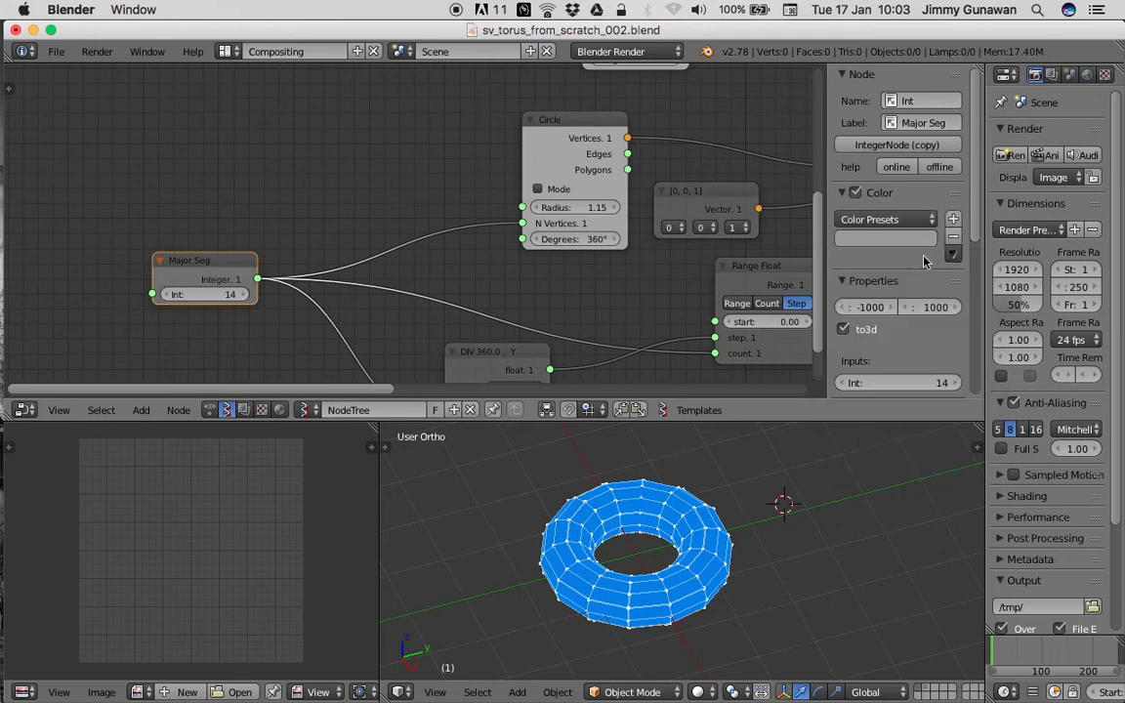
pyautogui.click(897, 237)
pyautogui.moveTo(923, 315); pyautogui.dragTo(927, 332)
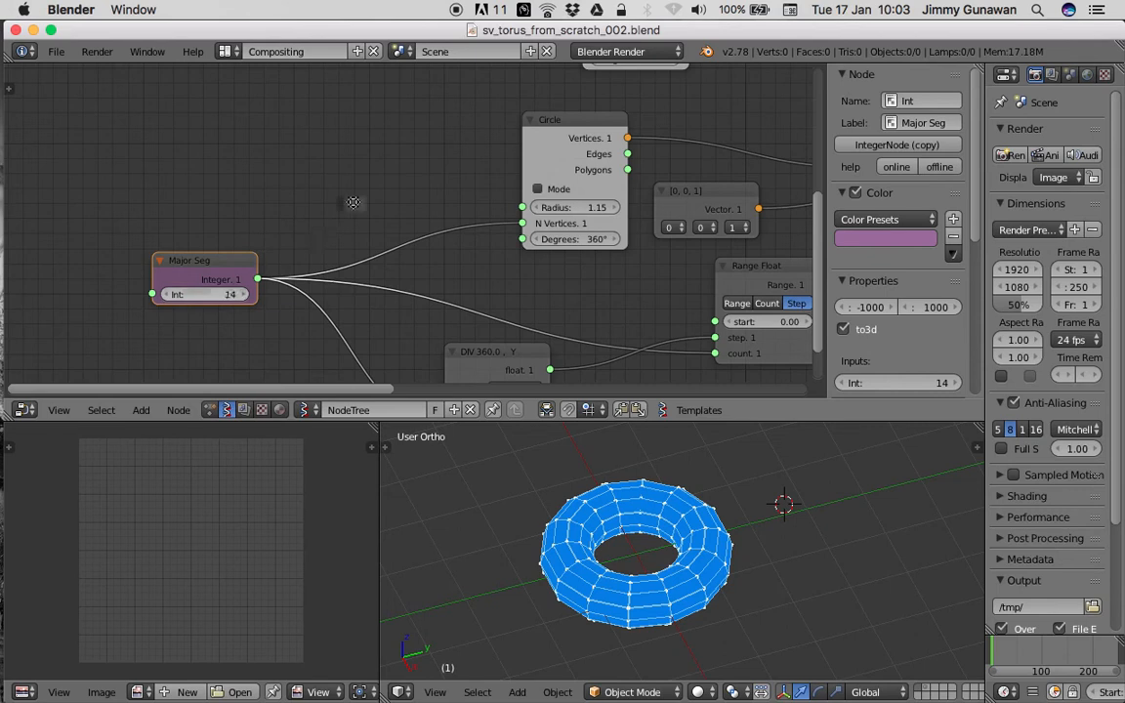
# Step: Set the large path circle's radius to 2.05 and look at the widened torus from above
pyautogui.moveTo(354, 202); pyautogui.dragTo(336, 211, button='middle')
pyautogui.moveTo(532, 223); pyautogui.dragTo(578, 223)
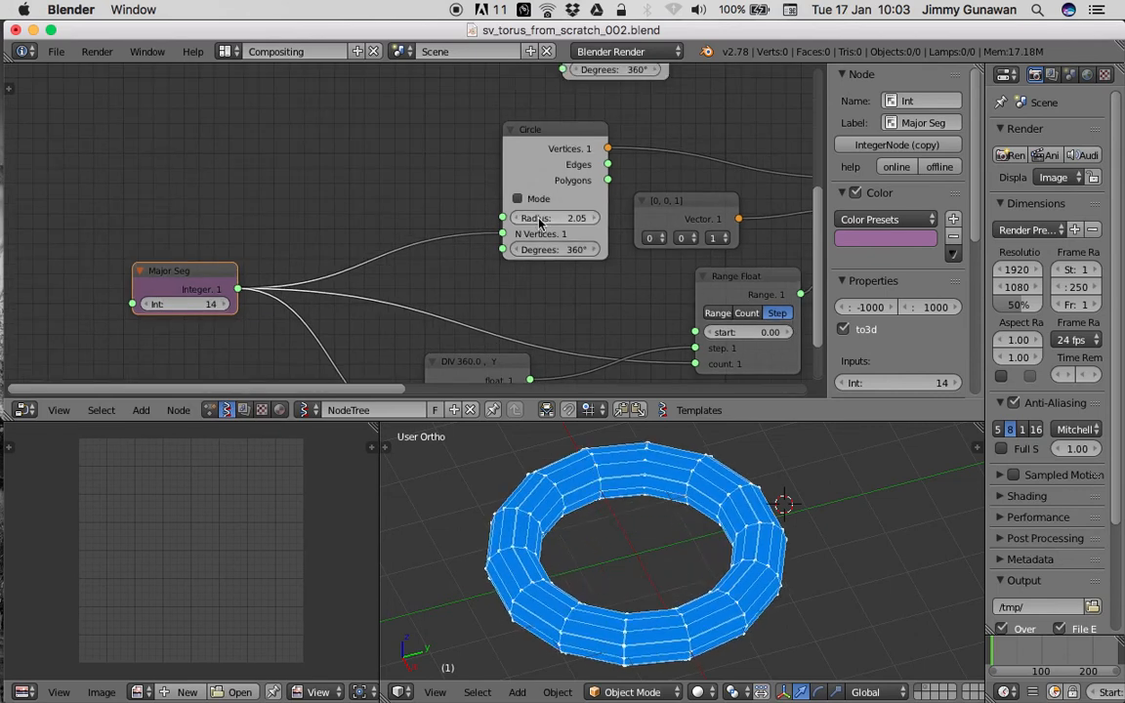
pyautogui.moveTo(650, 454); pyautogui.dragTo(617, 532, button='middle')
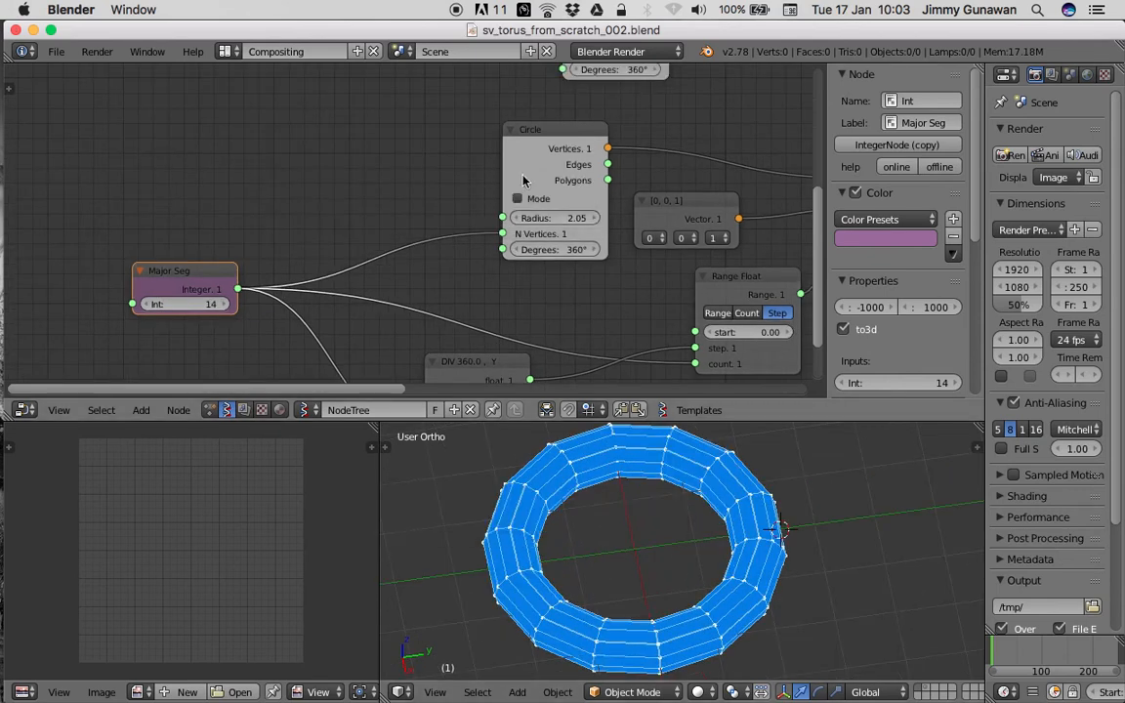
# Step: Add a Float number node and place it just above the Major Seg node
pyautogui.scroll(-1, 342, 166)
pyautogui.hotkey('shift', 'a')
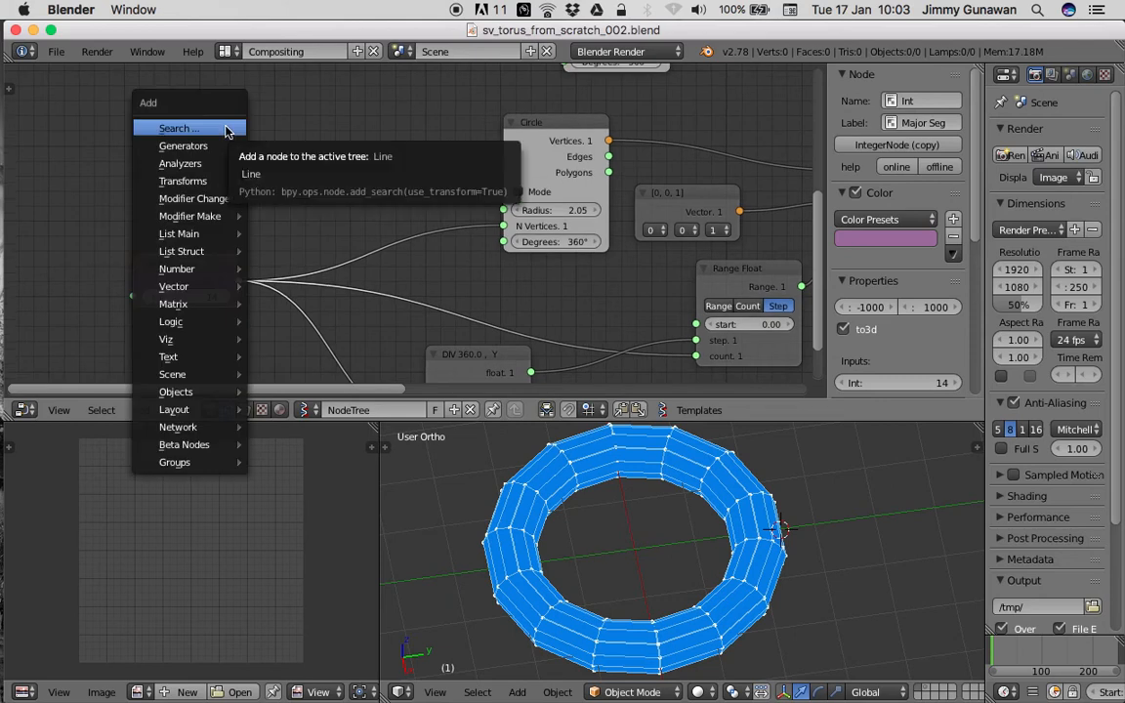
pyautogui.click(225, 130)
pyautogui.write('float')
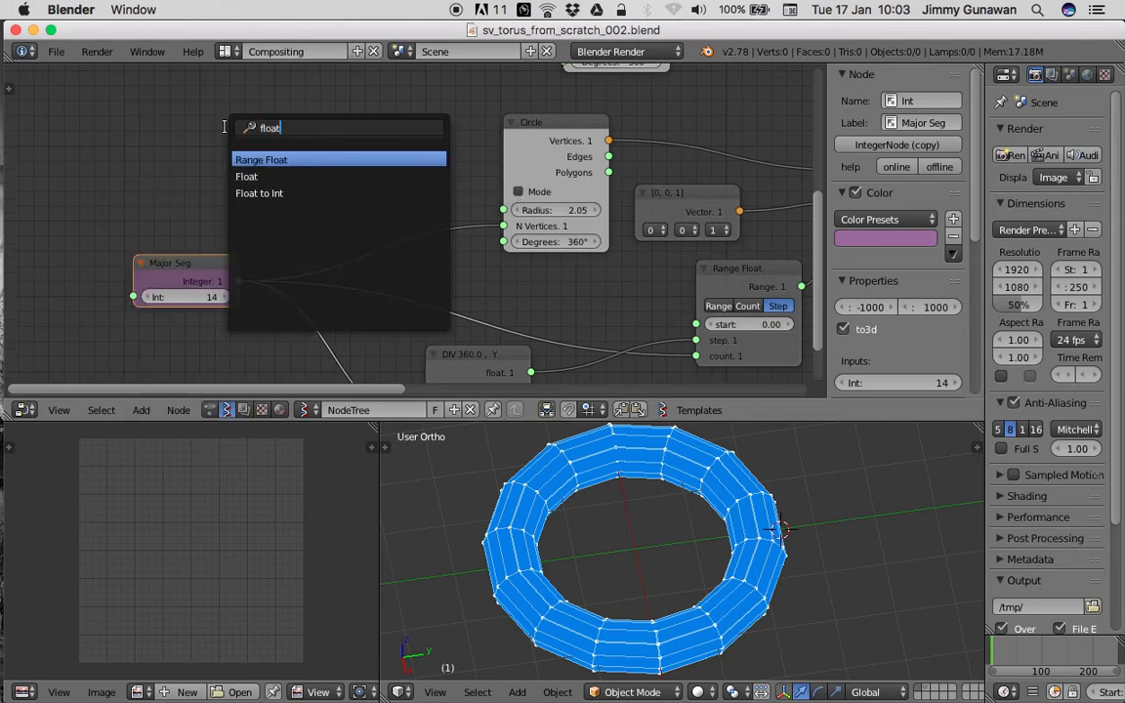
pyautogui.press('Down')
pyautogui.press('Return')
pyautogui.click(138, 164)
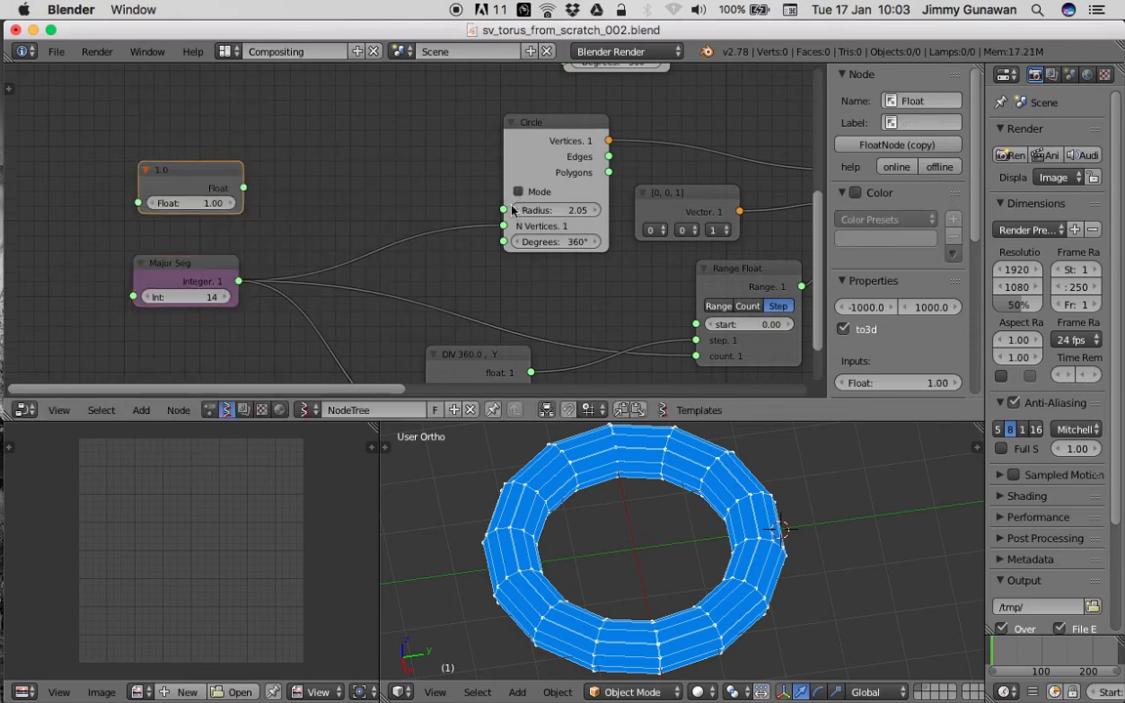
# Step: Label the new Float node "Major Radius" and relabel the purple Int node "Major Segment"
pyautogui.click(928, 125)
pyautogui.hotkey('ctrl', 's')
pyautogui.click(931, 133)
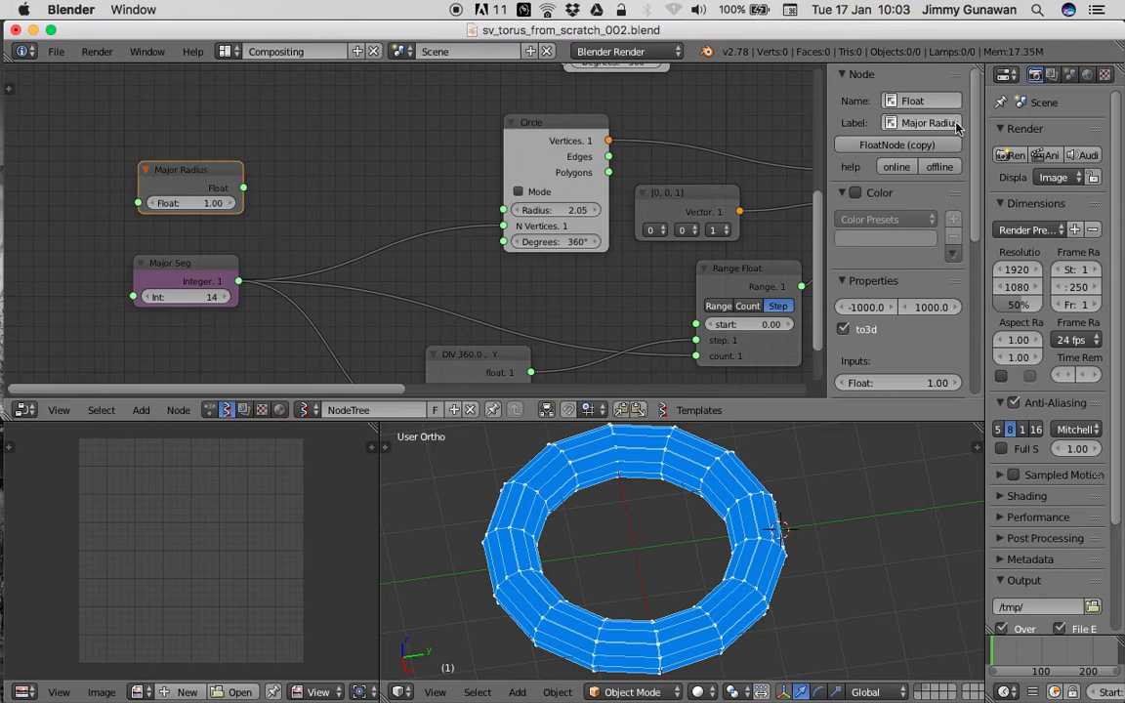
pyautogui.click(183, 265)
pyautogui.click(947, 123)
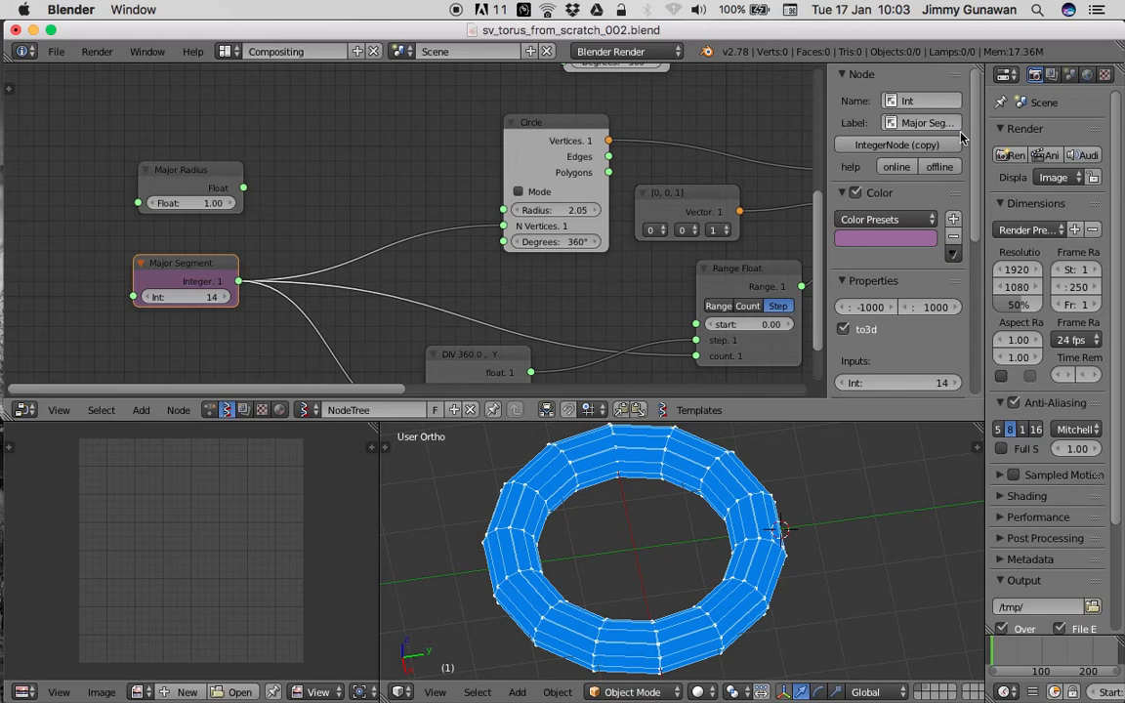
# Step: Connect the Major Radius node to the path circle's Radius input and set its value to 2.41
pyautogui.scroll(2, 245, 264)
pyautogui.moveTo(232, 226); pyautogui.dragTo(488, 251)
pyautogui.moveTo(194, 242)
pyautogui.mouseDown()
pyautogui.moveTo(228, 241)
pyautogui.moveTo(184, 230)
pyautogui.mouseUp()
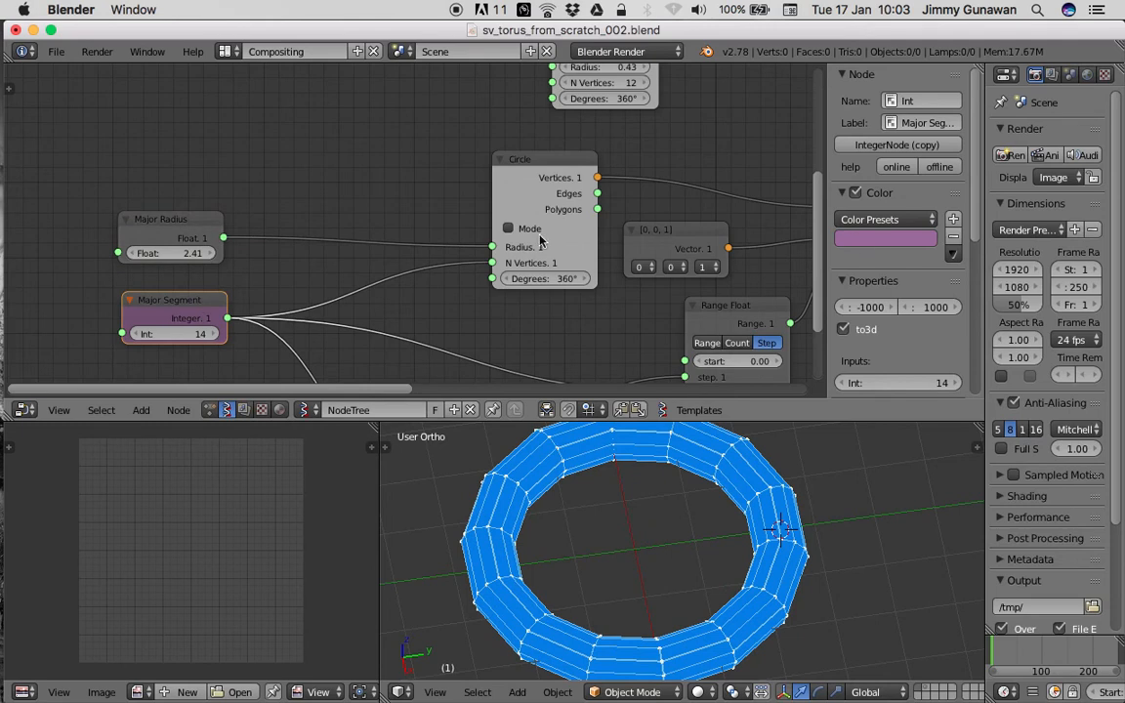
# Step: Enable a custom colour on the Major Radius node and give it the Major Segment node's purple
pyautogui.click(192, 226)
pyautogui.click(905, 198)
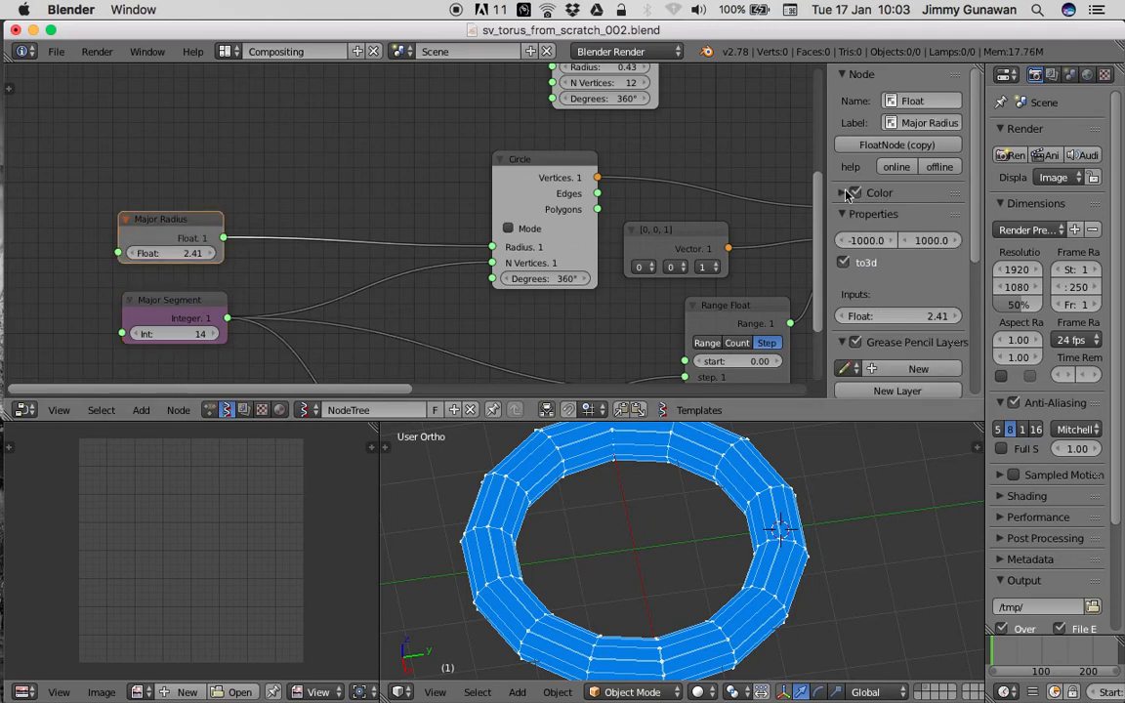
pyautogui.click(854, 192)
pyautogui.click(194, 300)
pyautogui.keyDown('shift'); pyautogui.click(187, 235); pyautogui.keyUp('shift')
pyautogui.press('a')
pyautogui.scroll(-1, 280, 224)
# Step: Duplicate the Major Radius and Major Segment nodes and place the copies above the originals, beside the profile circle
pyautogui.moveTo(280, 224); pyautogui.dragTo(277, 283, button='middle')
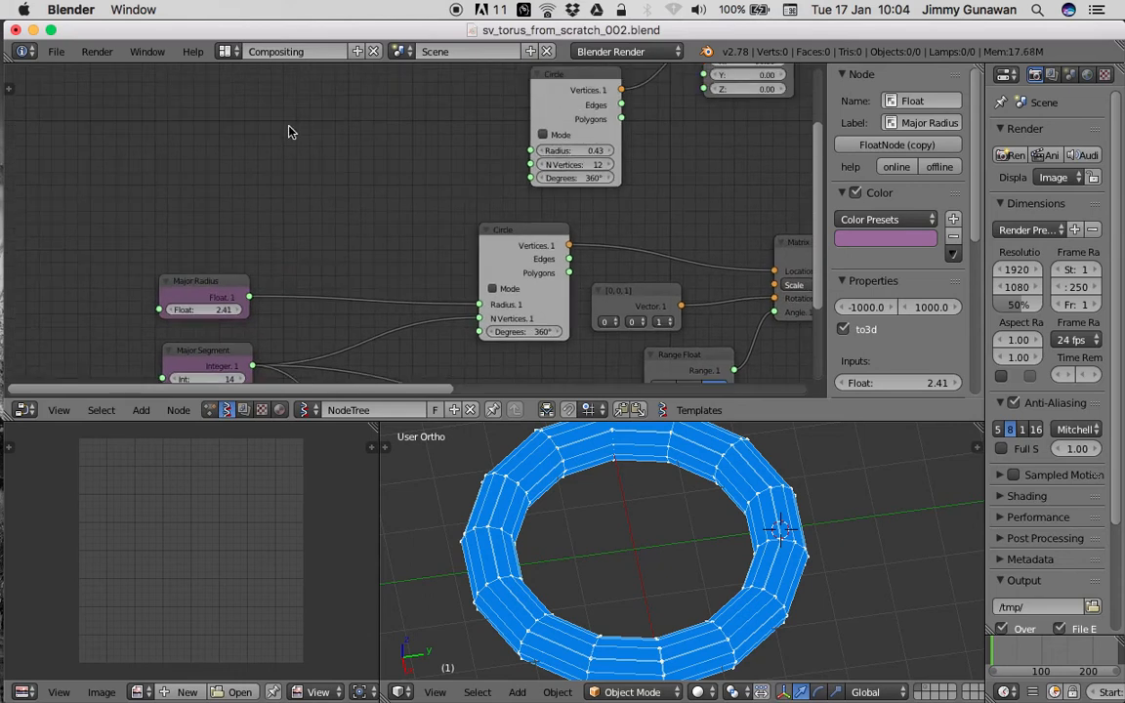
pyautogui.scroll(-1, 267, 264)
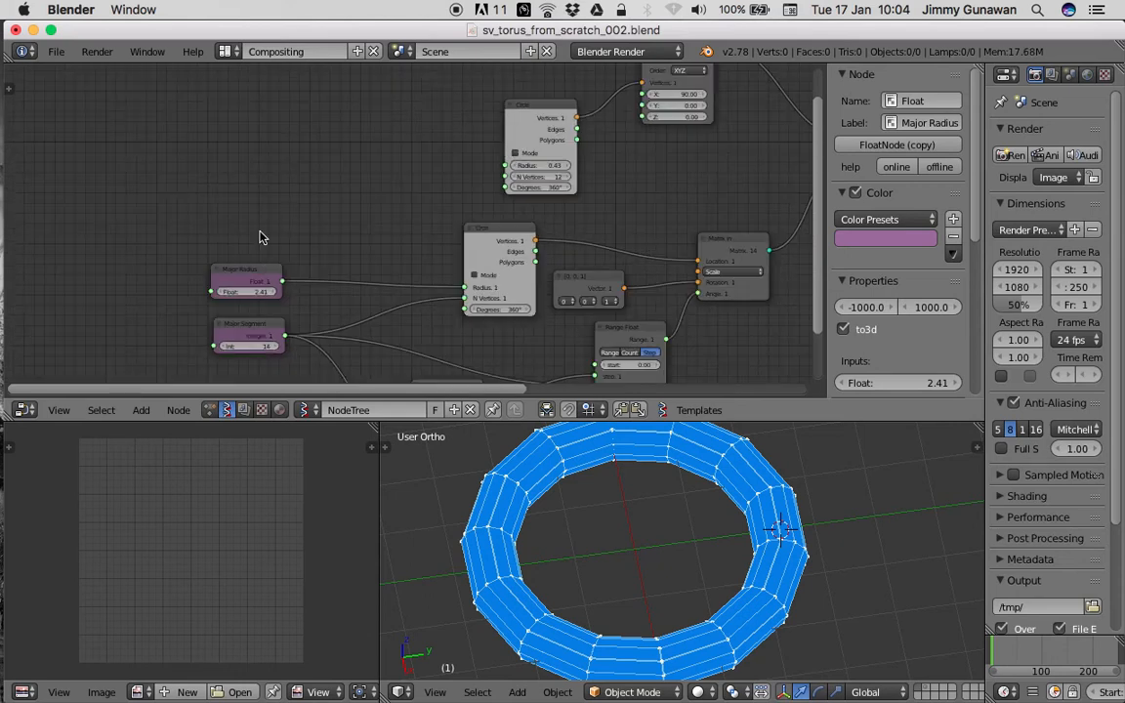
pyautogui.click(254, 268)
pyautogui.scroll(-2, 254, 268)
pyautogui.moveTo(254, 269); pyautogui.dragTo(263, 241, button='middle')
pyautogui.scroll(2, 254, 198)
pyautogui.hotkey('shift', 'd')
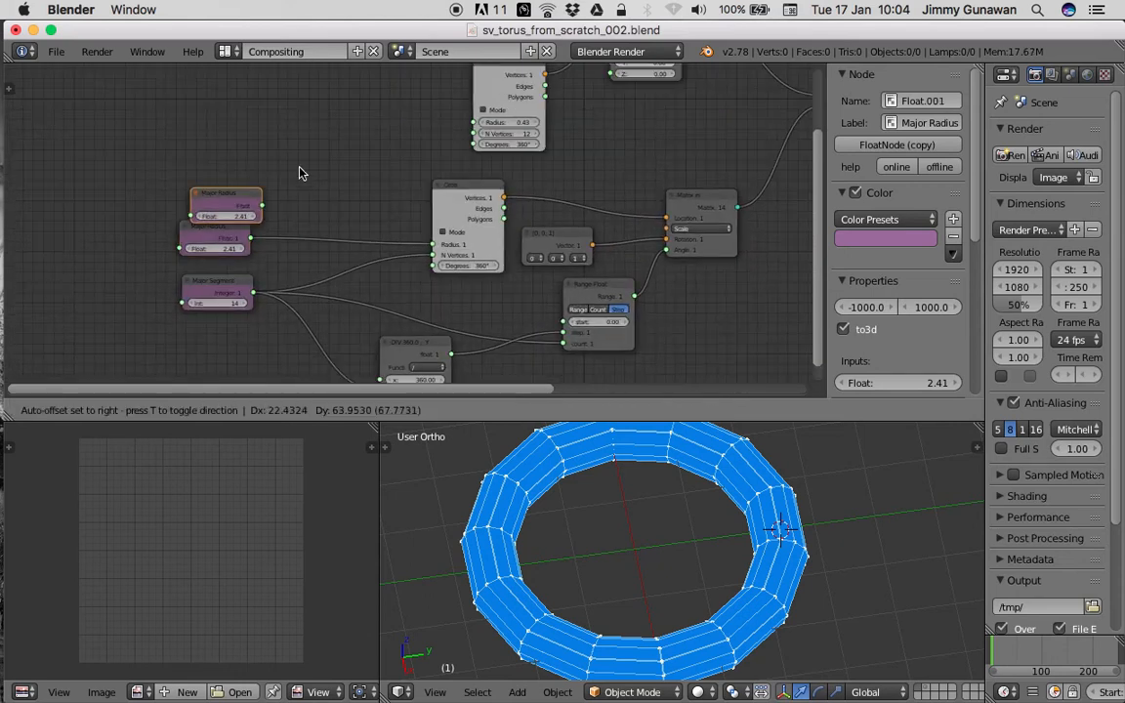
pyautogui.click(283, 96)
pyautogui.click(231, 284)
pyautogui.hotkey('shift', 'd')
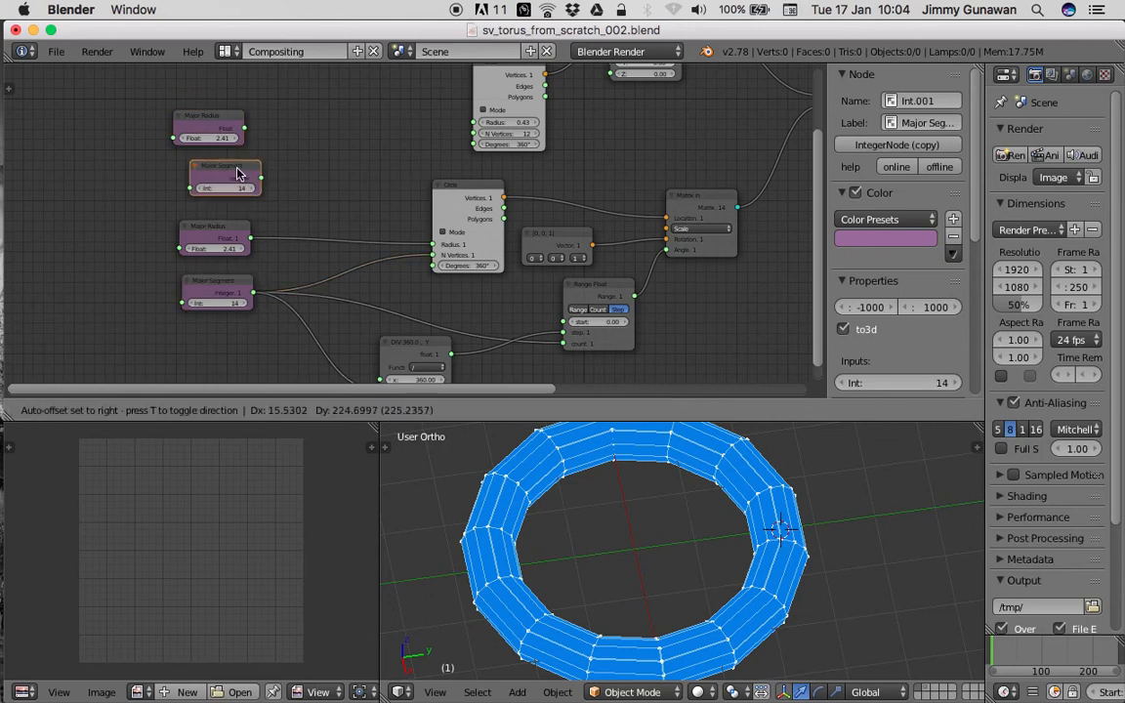
pyautogui.click(227, 166)
# Step: Save the file, relabel the copied Float node "Minor Radius" and connect it to the profile circle's Radius input
pyautogui.moveTo(227, 167); pyautogui.dragTo(223, 238, button='middle')
pyautogui.scroll(1, 254, 238)
pyautogui.hotkey('ctrl', 's')
pyautogui.click(257, 236)
pyautogui.click(174, 186)
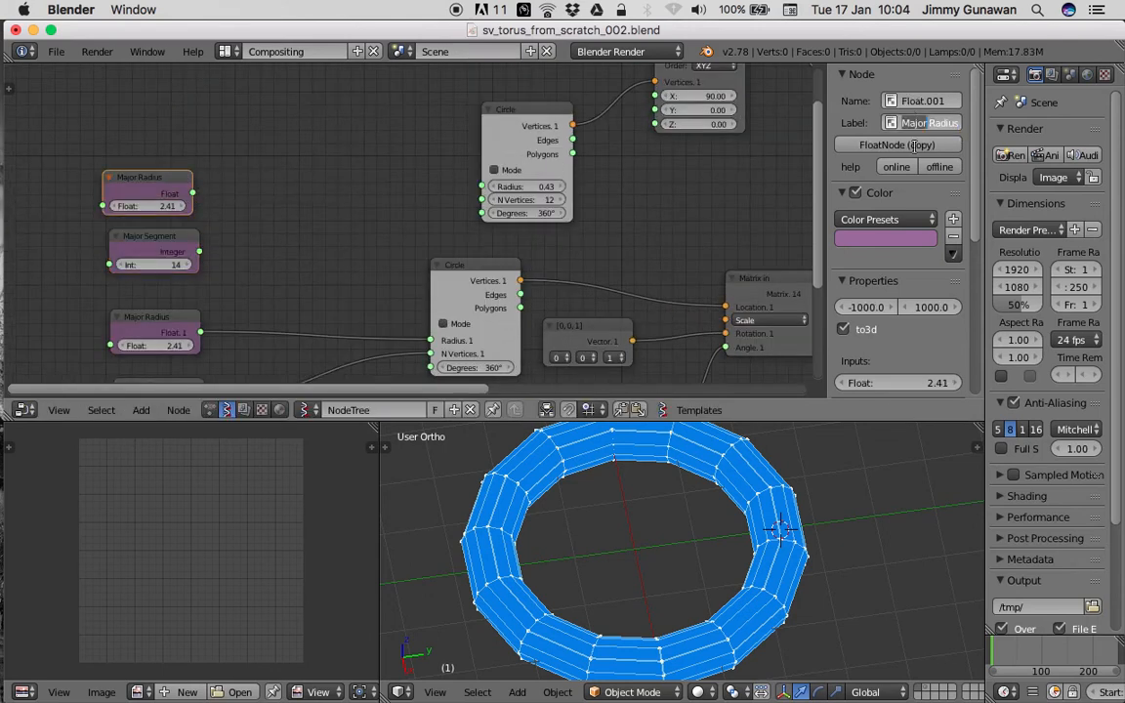
pyautogui.press('Return')
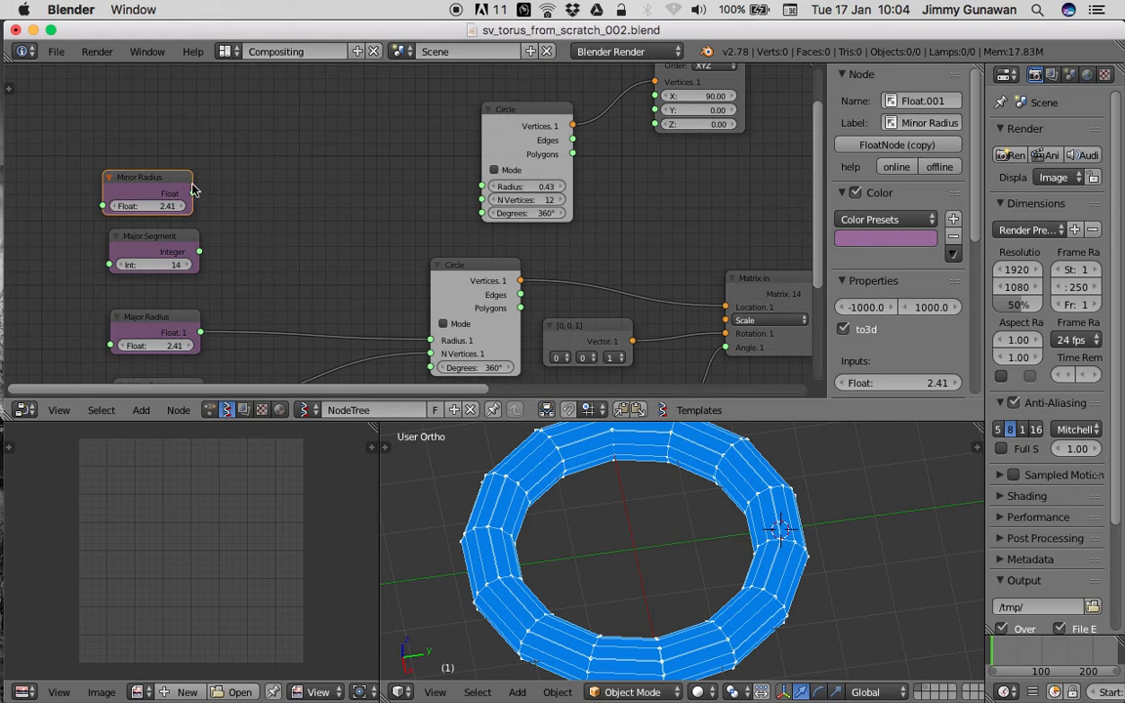
pyautogui.moveTo(193, 192); pyautogui.dragTo(278, 194)
pyautogui.moveTo(479, 181); pyautogui.dragTo(481, 186)
# Step: Relabel the copied Int node "Minor Segment" and connect it to the profile circle's N Vertices input
pyautogui.click(140, 242)
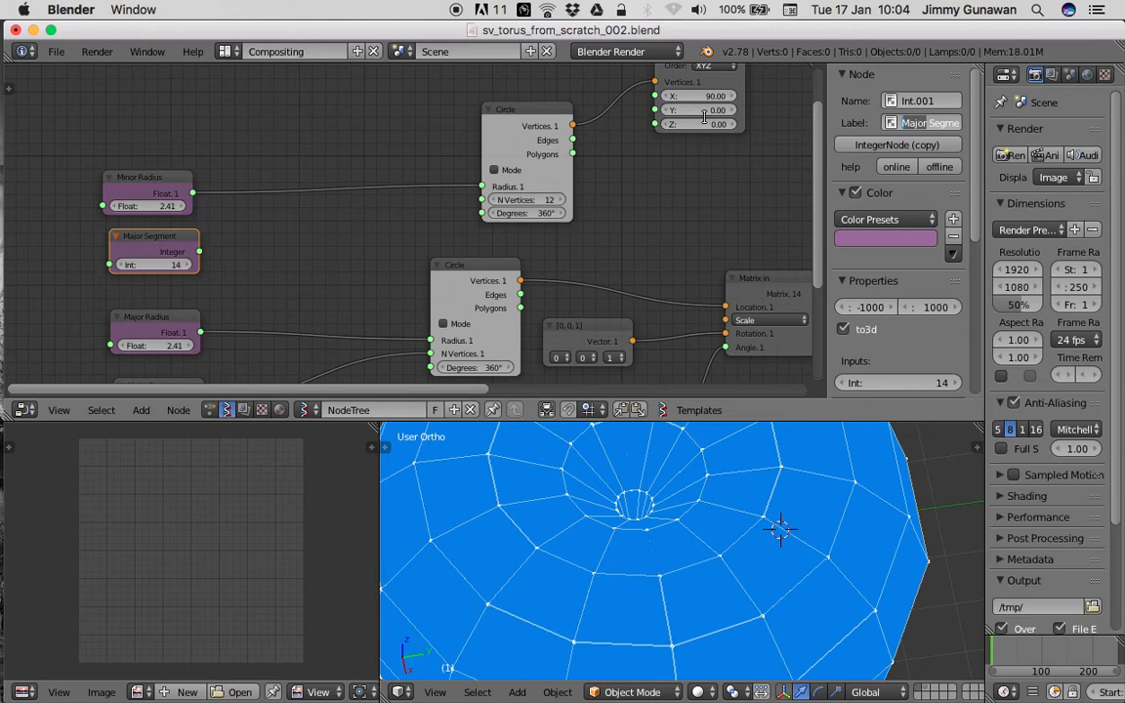
pyautogui.click(924, 122)
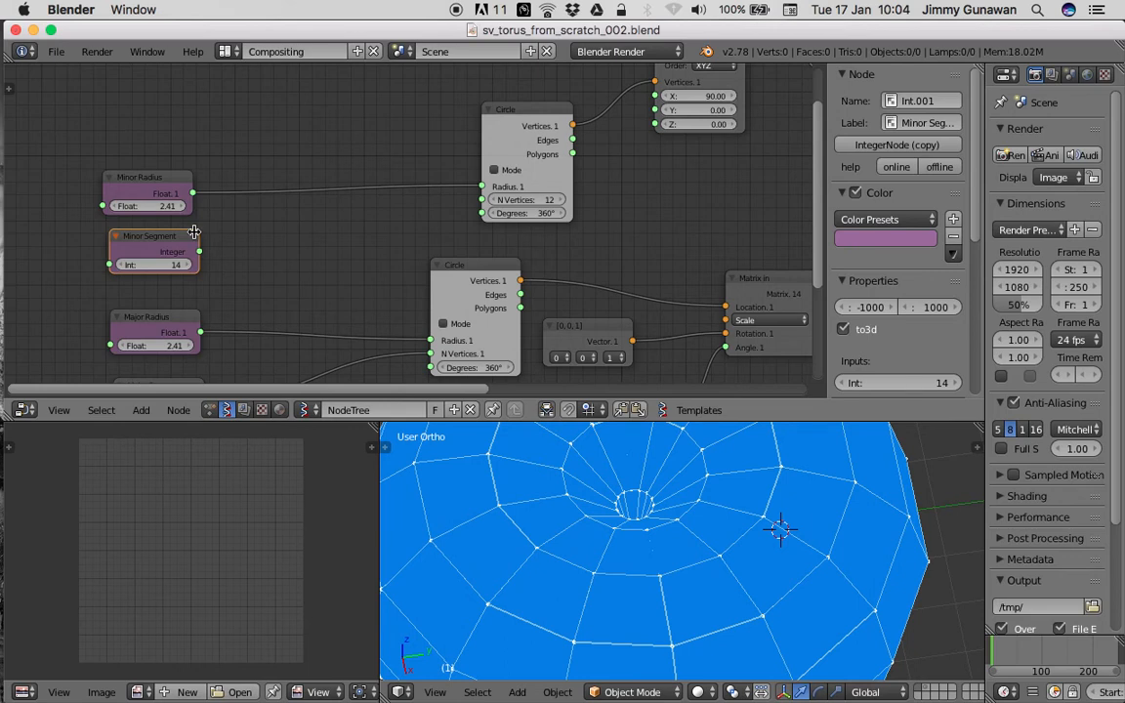
pyautogui.moveTo(201, 253); pyautogui.dragTo(481, 200)
# Step: Set Minor Segment to 5 and Minor Radius to 0.58, checking the torus shape in the 3D view
pyautogui.moveTo(159, 265); pyautogui.dragTo(122, 264)
pyautogui.moveTo(179, 206); pyautogui.dragTo(128, 206)
pyautogui.moveTo(641, 532); pyautogui.dragTo(642, 466, button='middle')
pyautogui.moveTo(714, 432); pyautogui.dragTo(727, 501, button='middle')
pyautogui.moveTo(170, 207)
pyautogui.mouseDown()
pyautogui.moveTo(201, 207)
pyautogui.moveTo(179, 206)
pyautogui.mouseUp()
# Step: Rename the node tree "SVTorus" and save the file
pyautogui.moveTo(172, 209); pyautogui.dragTo(164, 182, button='middle')
pyautogui.doubleClick(421, 411)
pyautogui.write('SVTorus')
pyautogui.press('Return')
pyautogui.hotkey('ctrl', 's')
pyautogui.click(408, 426)
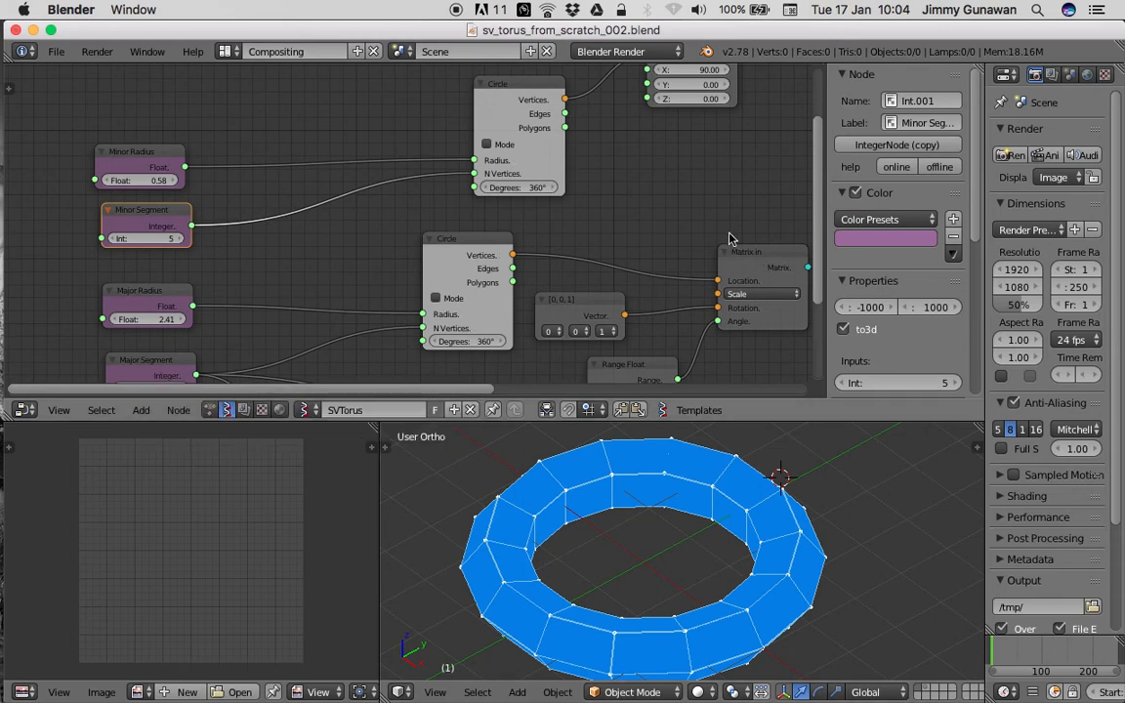
# Step: Export the SVTorus node tree to the Desktop as a JSON file named sv_torus_basic
pyautogui.scroll(-5, 886, 280)
pyautogui.scroll(-5, 883, 285)
pyautogui.click(913, 231)
pyautogui.scroll(-3, 923, 256)
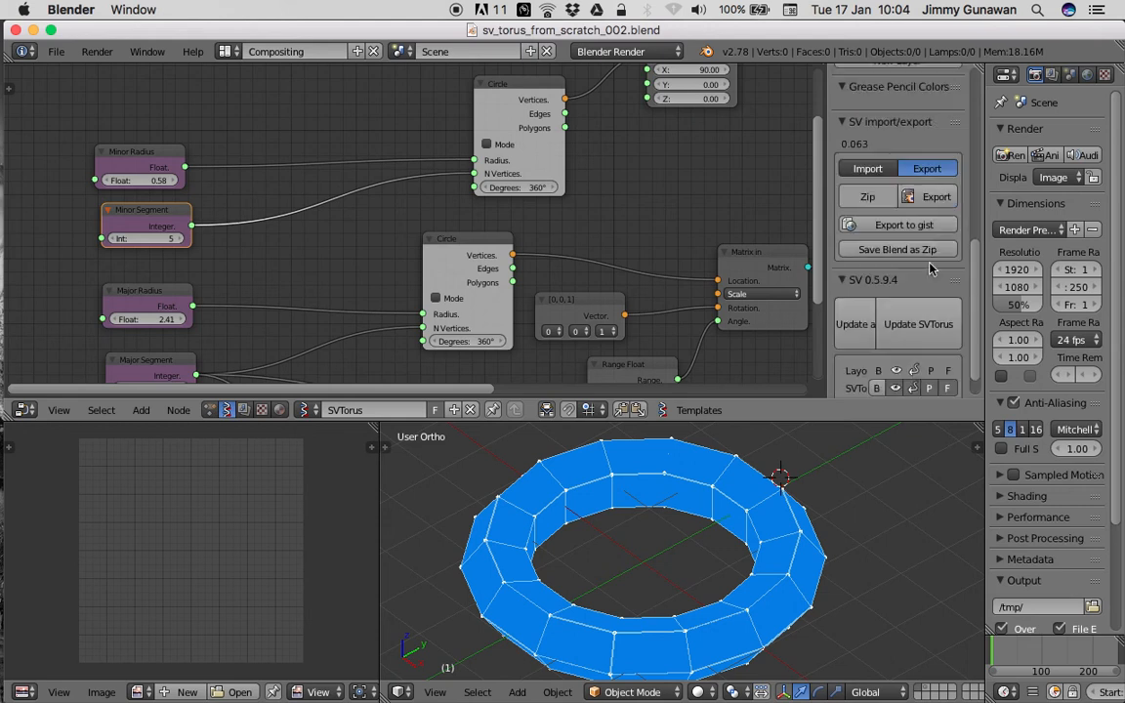
pyautogui.click(933, 196)
pyautogui.click(415, 119)
pyautogui.write('sv_torus_basic')
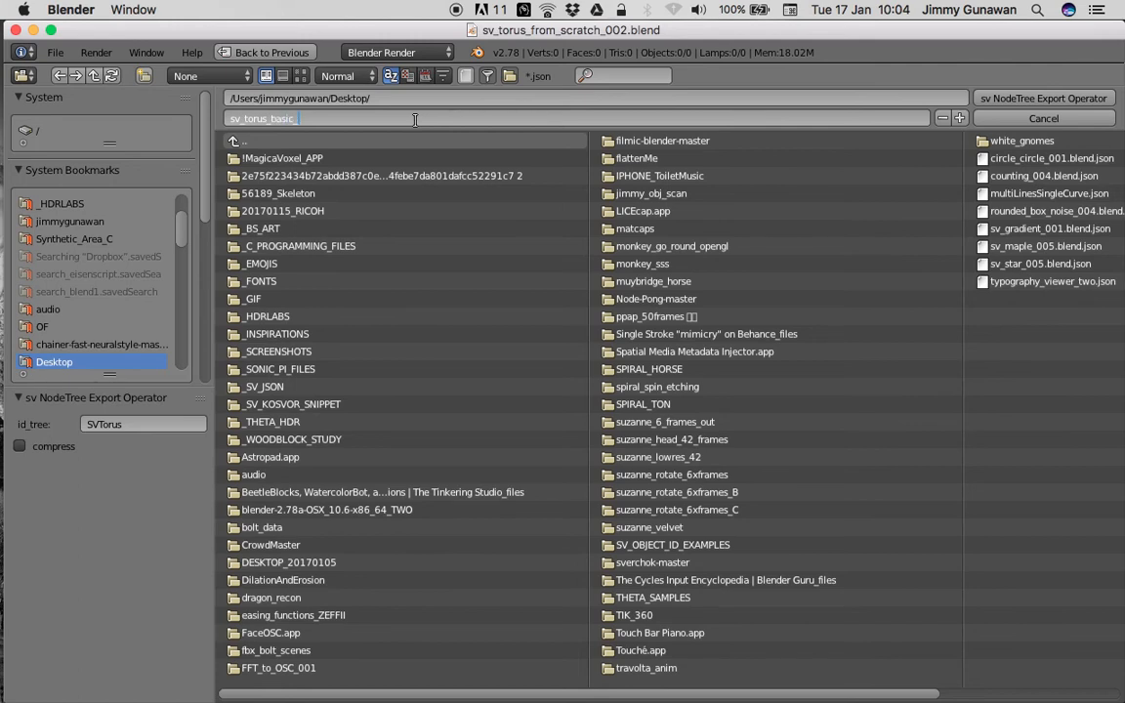
pyautogui.press('Return')
pyautogui.click(1042, 98)
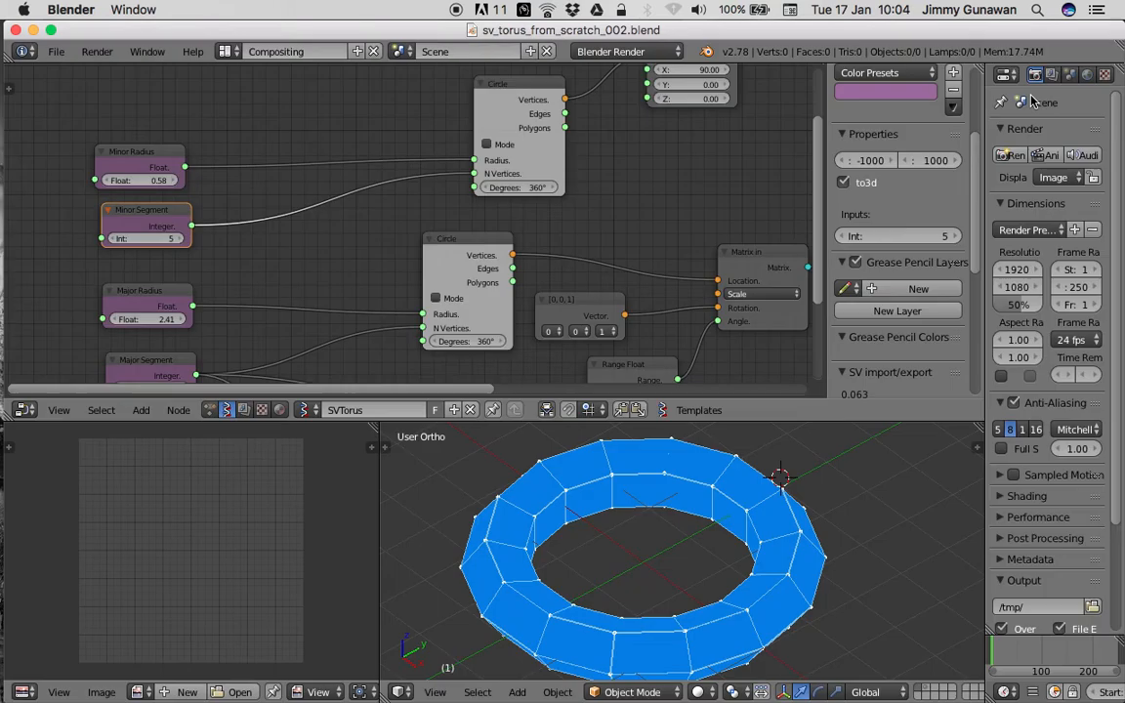
# Step: Make the Blender window full screen and save the file
pyautogui.click(51, 29)
pyautogui.scroll(-2, 572, 221)
pyautogui.hotkey('ctrl', 's')
# Step: Tidy the positions of the Matrix In, Matrix Apply, UV Connection and Viewer Draw nodes, then save the file
pyautogui.moveTo(592, 230); pyautogui.dragTo(514, 229, button='middle')
pyautogui.click(576, 226)
pyautogui.scroll(2, 555, 216)
pyautogui.scroll(-2, 550, 207)
pyautogui.moveTo(555, 201); pyautogui.dragTo(585, 193)
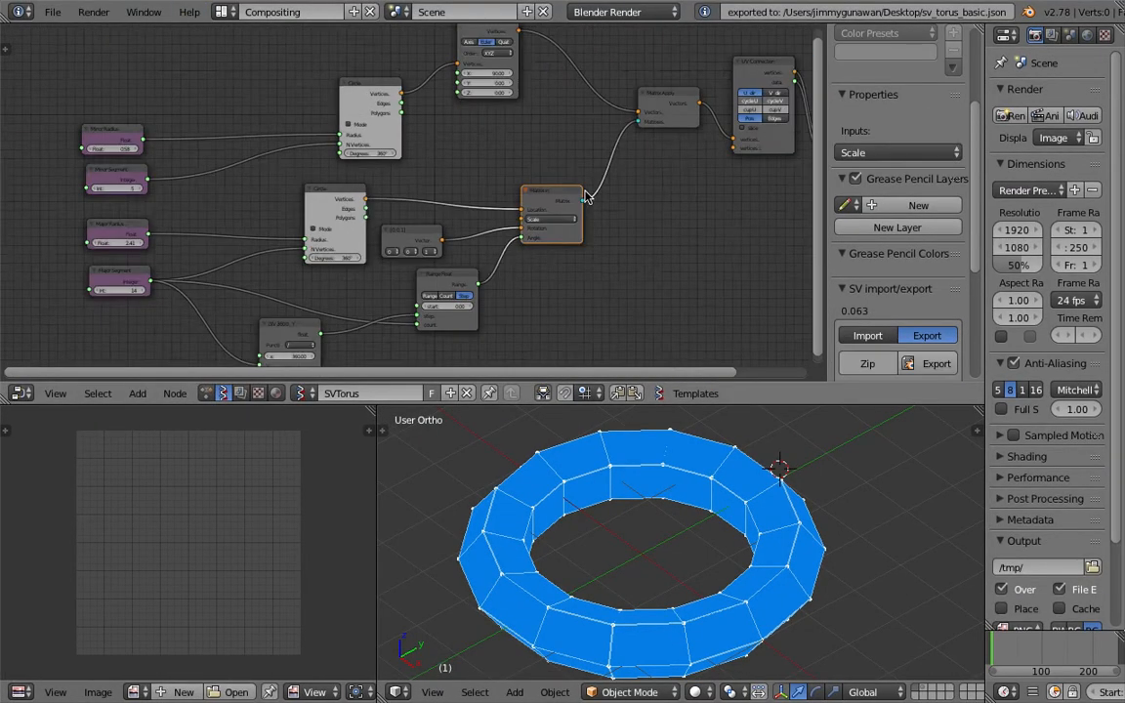
pyautogui.moveTo(604, 187); pyautogui.dragTo(417, 257, button='middle')
pyautogui.scroll(-1, 430, 240)
pyautogui.moveTo(478, 170); pyautogui.dragTo(456, 181)
pyautogui.moveTo(568, 145); pyautogui.dragTo(548, 137)
pyautogui.moveTo(647, 157); pyautogui.dragTo(646, 141)
pyautogui.moveTo(746, 571)
pyautogui.mouseDown(button='middle')
pyautogui.moveTo(665, 440)
pyautogui.moveTo(691, 534)
pyautogui.moveTo(866, 509)
pyautogui.moveTo(583, 469)
pyautogui.moveTo(677, 544)
pyautogui.mouseUp(button='middle')
pyautogui.hotkey('ctrl', 's')
# Step: Line up the four purple Minor and Major parameter nodes in an evenly spaced column
pyautogui.scroll(1, 361, 221)
pyautogui.moveTo(108, 194); pyautogui.dragTo(357, 140, button='middle')
pyautogui.scroll(2, 233, 150)
pyautogui.moveTo(192, 138); pyautogui.dragTo(208, 139)
pyautogui.moveTo(203, 185); pyautogui.dragTo(214, 190)
pyautogui.moveTo(203, 258); pyautogui.dragTo(213, 250)
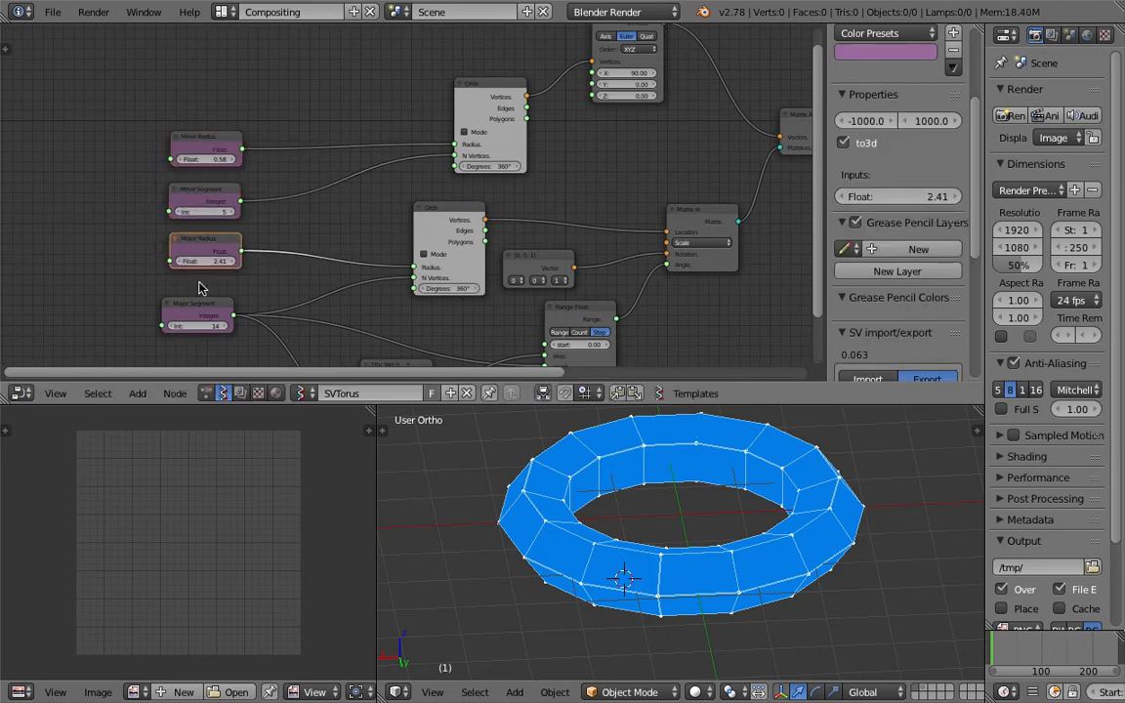
pyautogui.moveTo(204, 309); pyautogui.dragTo(214, 295)
pyautogui.moveTo(263, 187); pyautogui.dragTo(254, 176, button='middle')
pyautogui.moveTo(247, 240); pyautogui.dragTo(217, 220, button='middle')
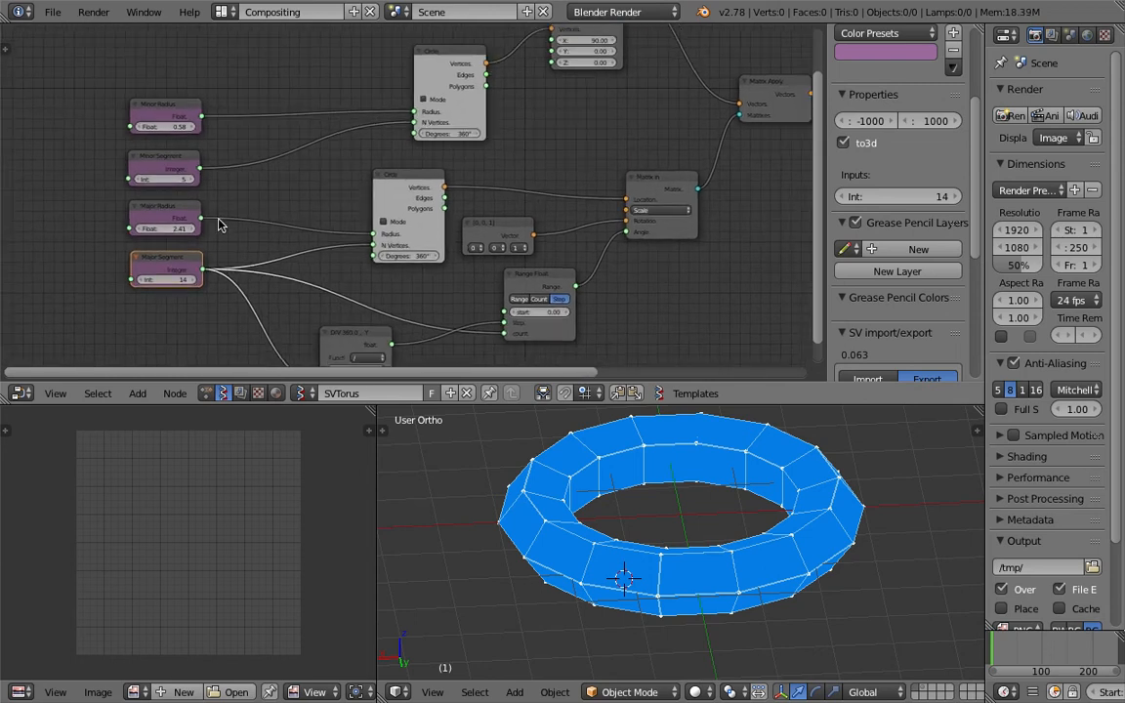
# Step: Set Minor Radius to 1.18, Minor Segment to 18, Major Radius to 5.74 and Major Segment to 39
pyautogui.scroll(2, 214, 218)
pyautogui.moveTo(138, 233); pyautogui.dragTo(369, 225)
pyautogui.moveTo(137, 235); pyautogui.dragTo(246, 245)
pyautogui.moveTo(125, 176); pyautogui.dragTo(132, 176)
pyautogui.moveTo(132, 115); pyautogui.dragTo(147, 225)
pyautogui.moveTo(125, 294); pyautogui.dragTo(149, 109)
pyautogui.moveTo(134, 176); pyautogui.dragTo(123, 172)
pyautogui.moveTo(125, 234); pyautogui.dragTo(124, 228)
pyautogui.moveTo(129, 294); pyautogui.dragTo(146, 294)
# Step: Try to refresh the torus preview by switching the Viewer Draw node's Show option off and on repeatedly
pyautogui.scroll(-5, 682, 194)
pyautogui.moveTo(697, 180); pyautogui.dragTo(602, 211, button='middle')
pyautogui.moveTo(662, 164)
pyautogui.mouseDown(button='middle')
pyautogui.moveTo(560, 178)
pyautogui.moveTo(557, 158)
pyautogui.mouseUp(button='middle')
pyautogui.scroll(3, 651, 148)
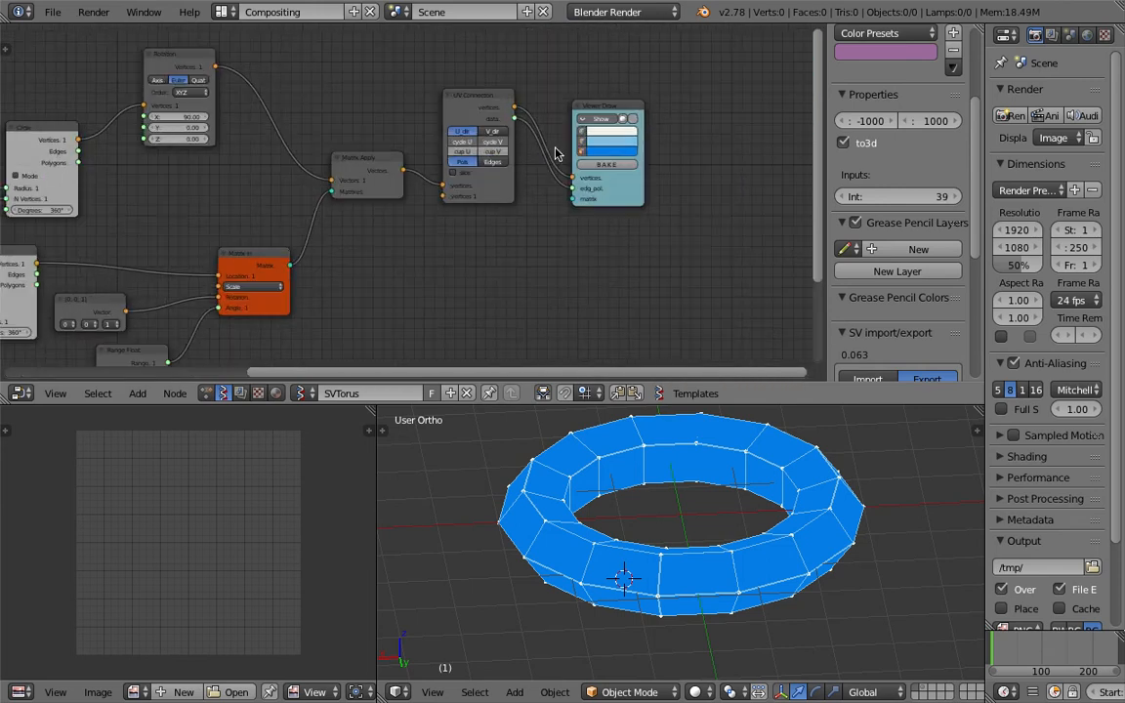
pyautogui.click(600, 121)
pyautogui.click(601, 121)
pyautogui.click(600, 121)
pyautogui.click(600, 121)
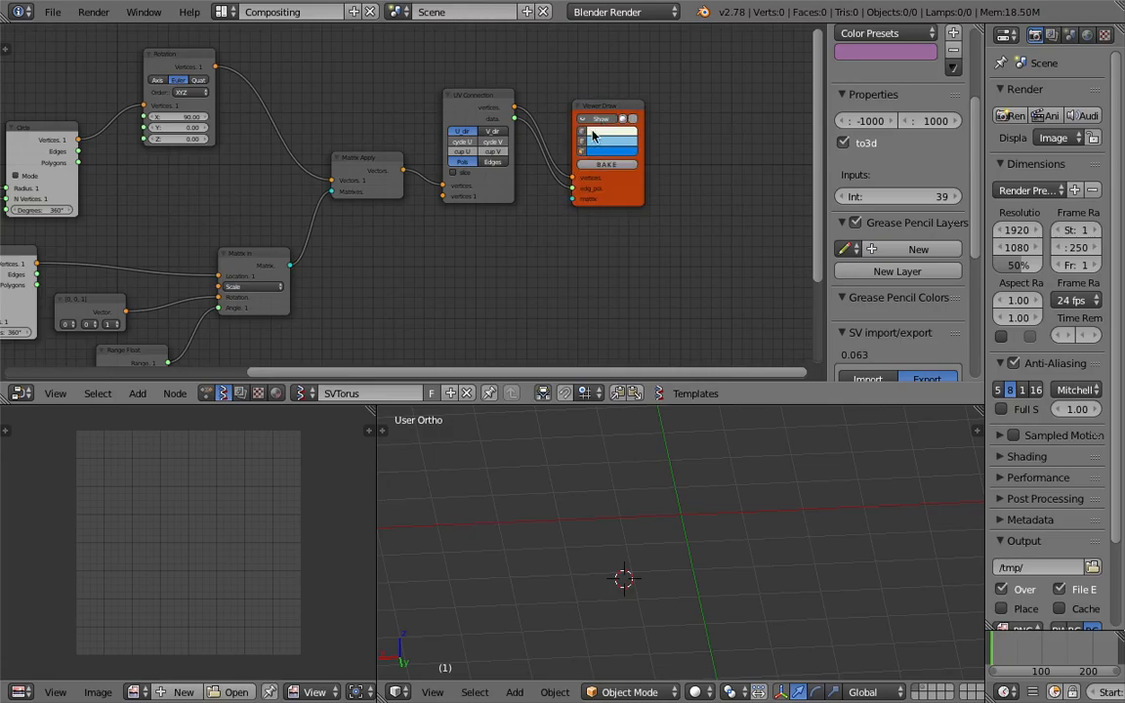
# Step: Switch to the Terminal window to examine Blender's latest error output, and return to Blender
pyautogui.hotkey('ctrl', 'Left')
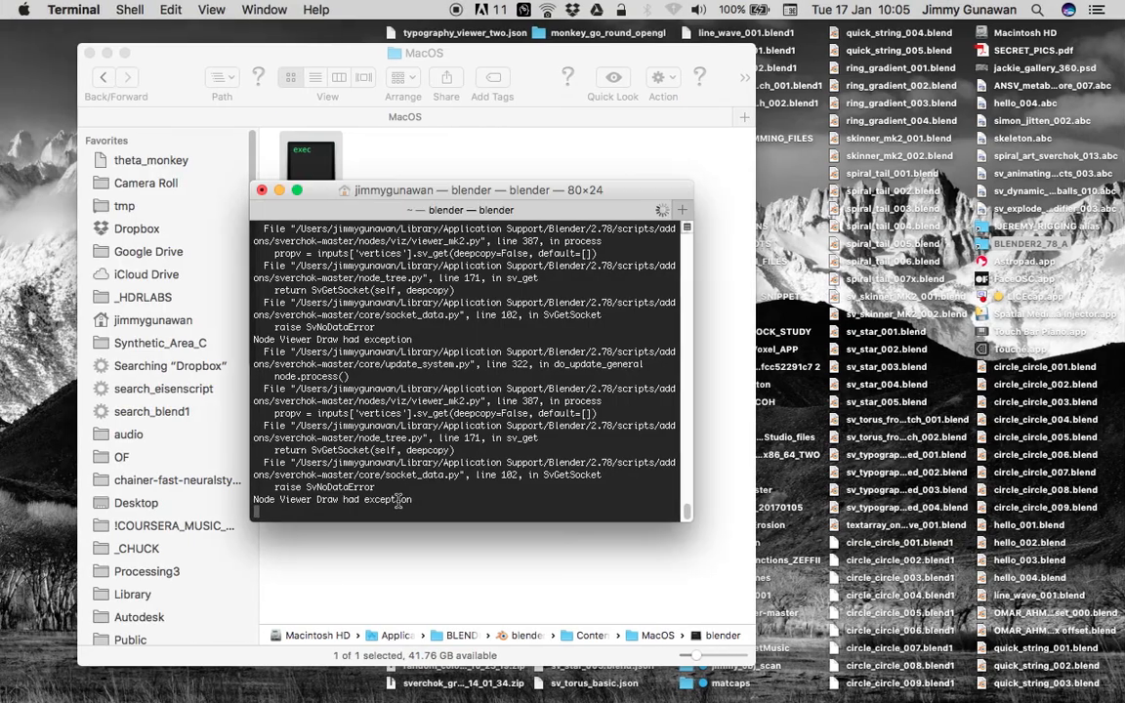
pyautogui.moveTo(281, 500); pyautogui.dragTo(354, 501)
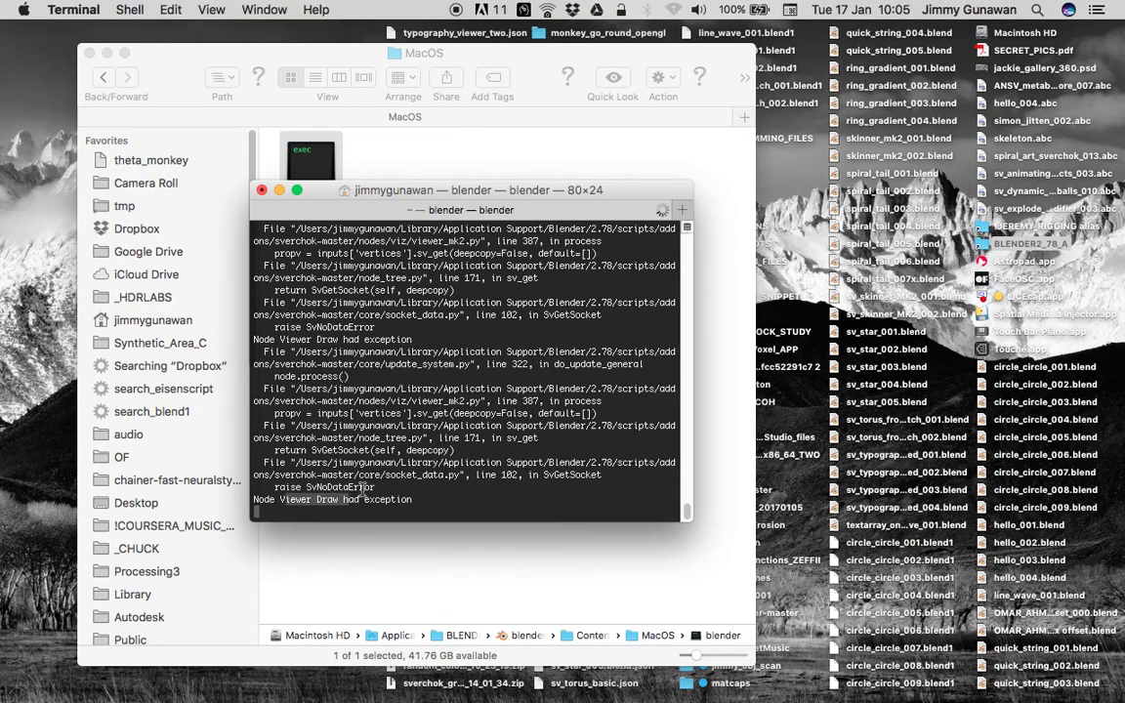
pyautogui.click(342, 498)
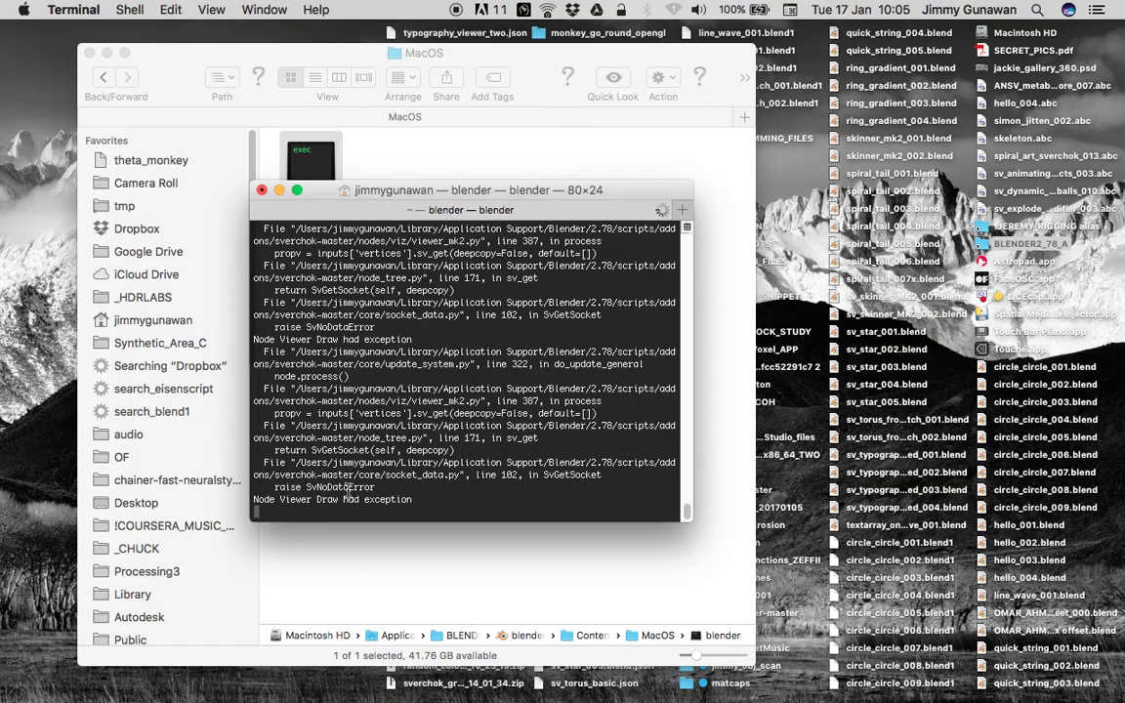
pyautogui.hotkey('ctrl', 'Right')
# Step: Set Minor Radius to 4.87, Major Radius to 8.35 and Major Segment to 13 on the purple parameter nodes
pyautogui.moveTo(462, 266); pyautogui.dragTo(599, 266, button='middle')
pyautogui.moveTo(321, 214); pyautogui.dragTo(554, 191, button='middle')
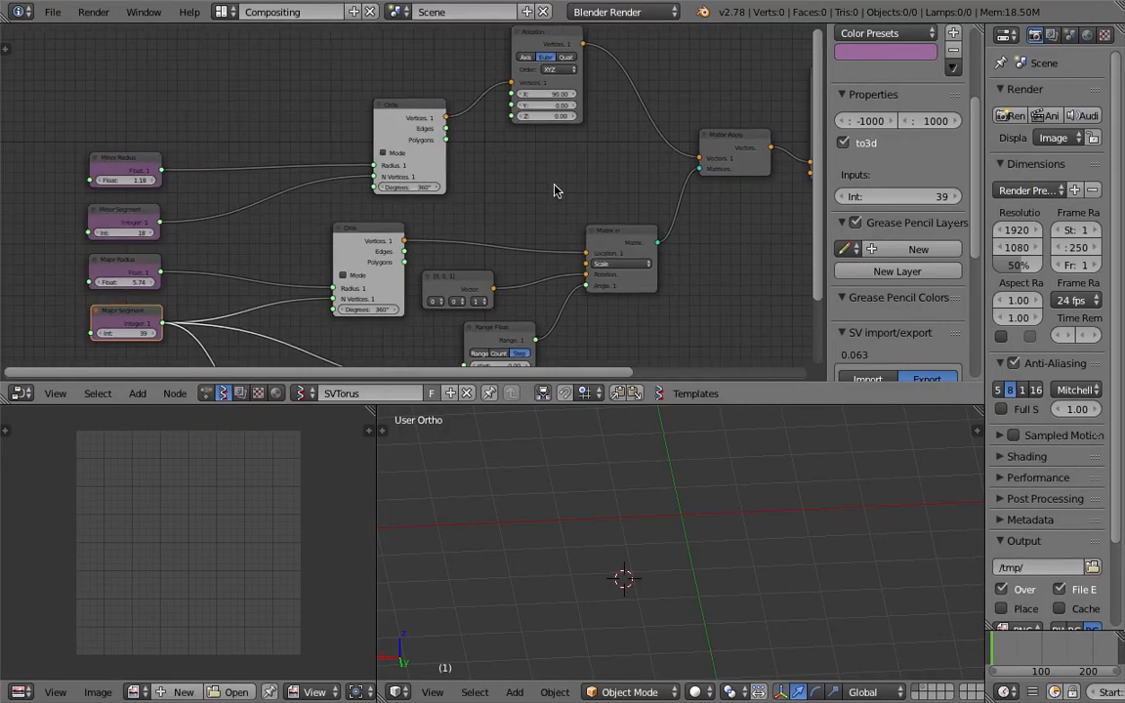
pyautogui.click(139, 158)
pyautogui.scroll(2, 156, 148)
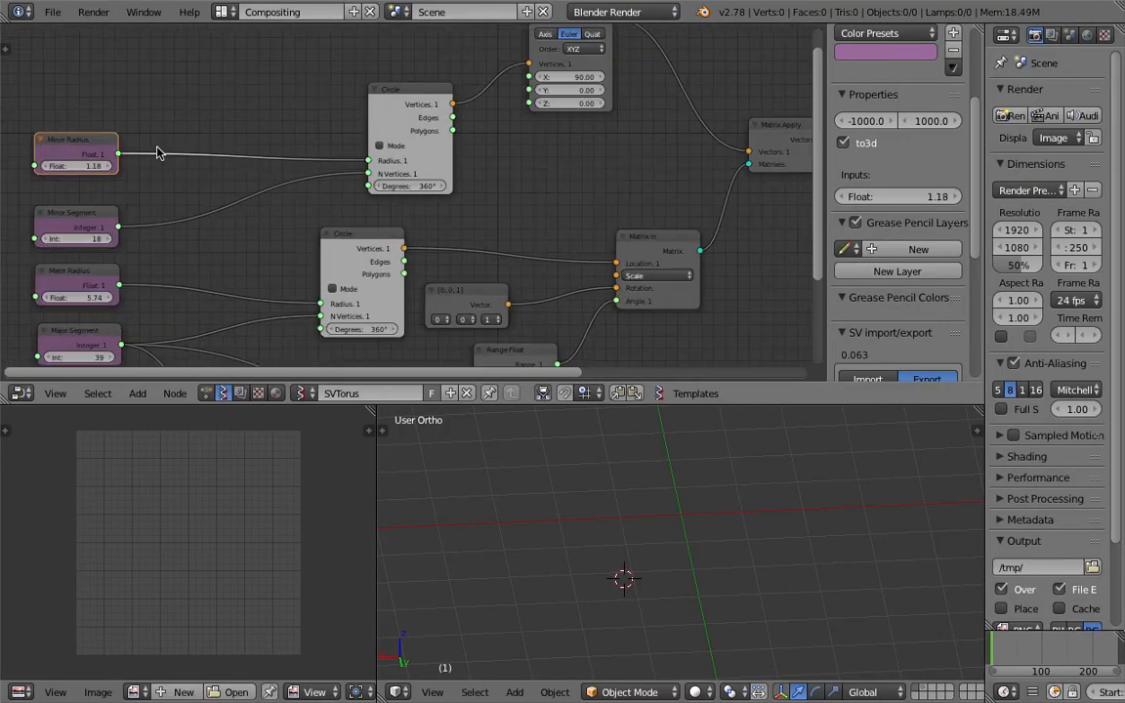
pyautogui.moveTo(119, 154); pyautogui.dragTo(147, 154)
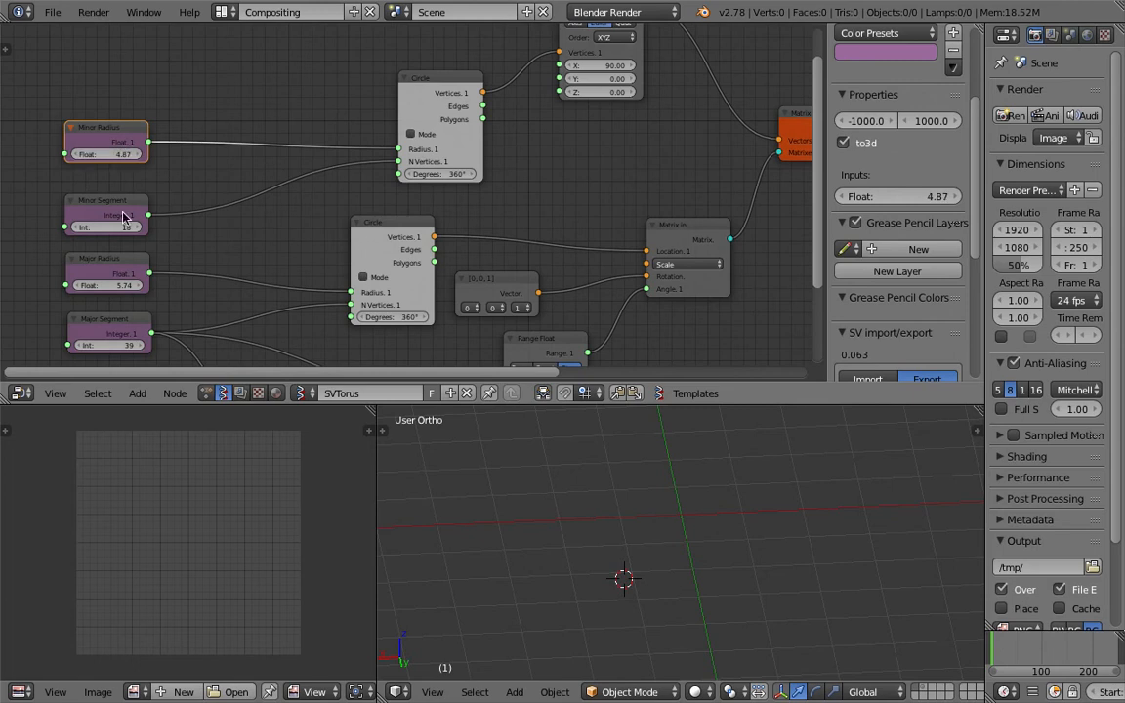
pyautogui.moveTo(129, 258); pyautogui.dragTo(137, 233, button='middle')
pyautogui.moveTo(123, 260); pyautogui.dragTo(147, 260)
pyautogui.moveTo(119, 321); pyautogui.dragTo(122, 321)
pyautogui.scroll(-4, 674, 237)
pyautogui.moveTo(678, 236); pyautogui.dragTo(448, 265, button='middle')
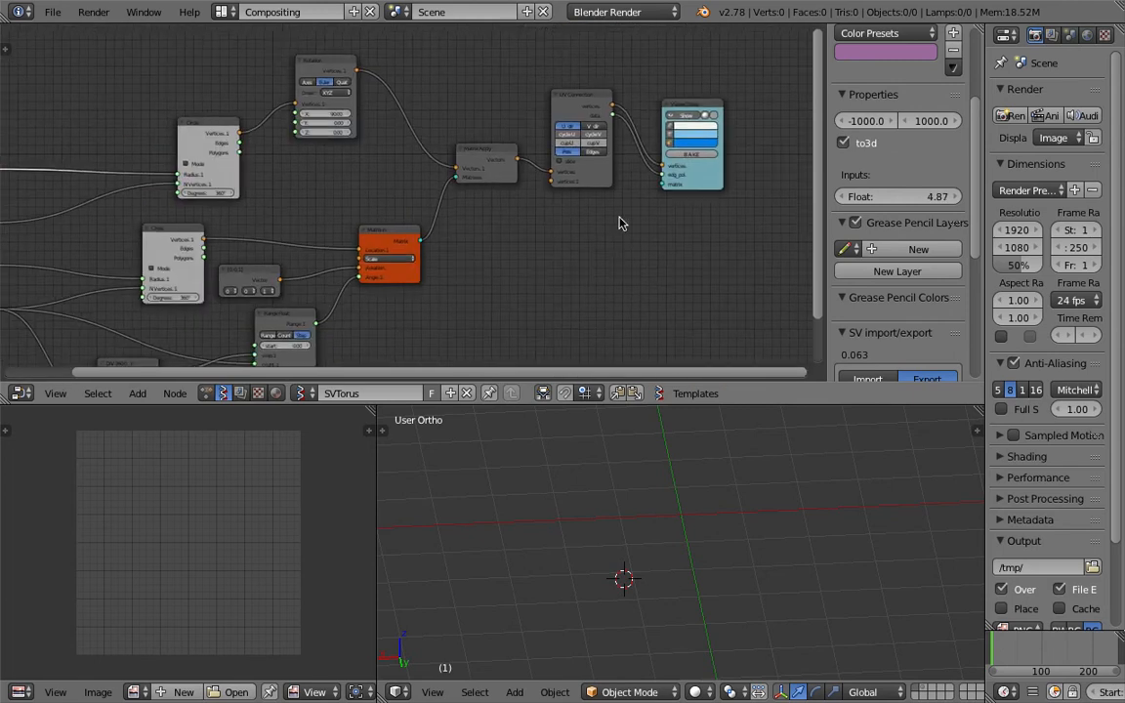
# Step: Toggle the UV Connection node's slice option on and off, and move the timeline to frame 80 to refresh the torus preview
pyautogui.moveTo(589, 95); pyautogui.dragTo(595, 110)
pyautogui.scroll(2, 697, 136)
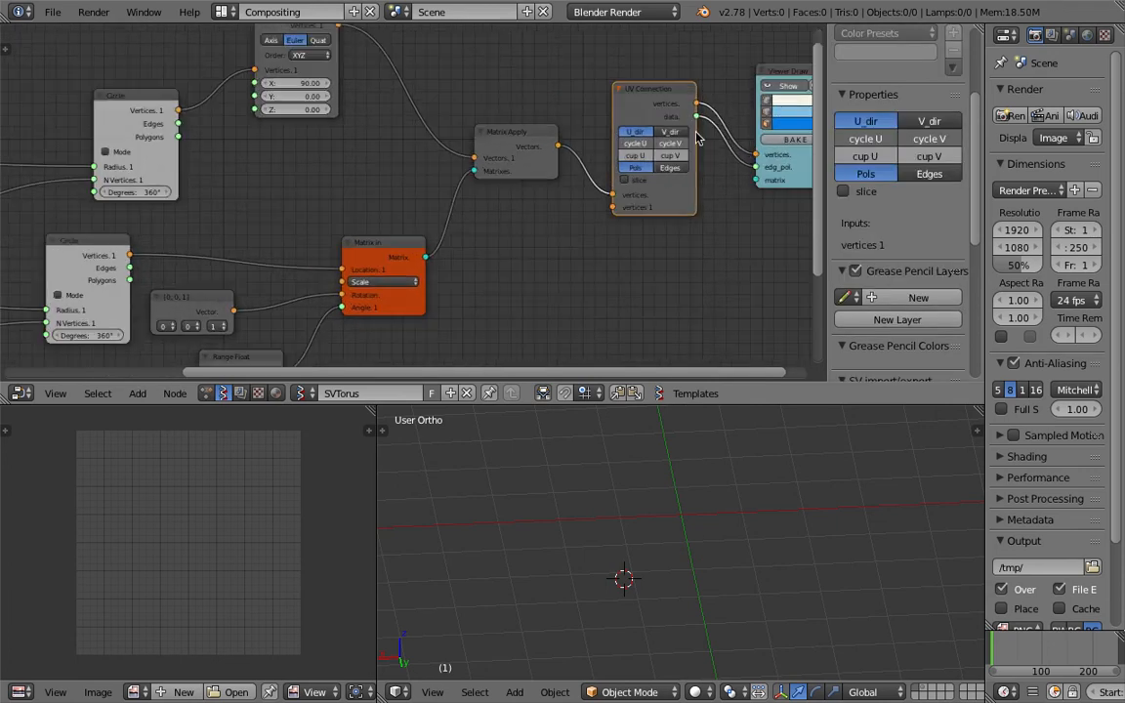
pyautogui.click(639, 180)
pyautogui.click(640, 180)
pyautogui.click(1032, 650)
pyautogui.moveTo(812, 583); pyautogui.dragTo(763, 567, button='middle')
pyautogui.scroll(-6, 756, 564)
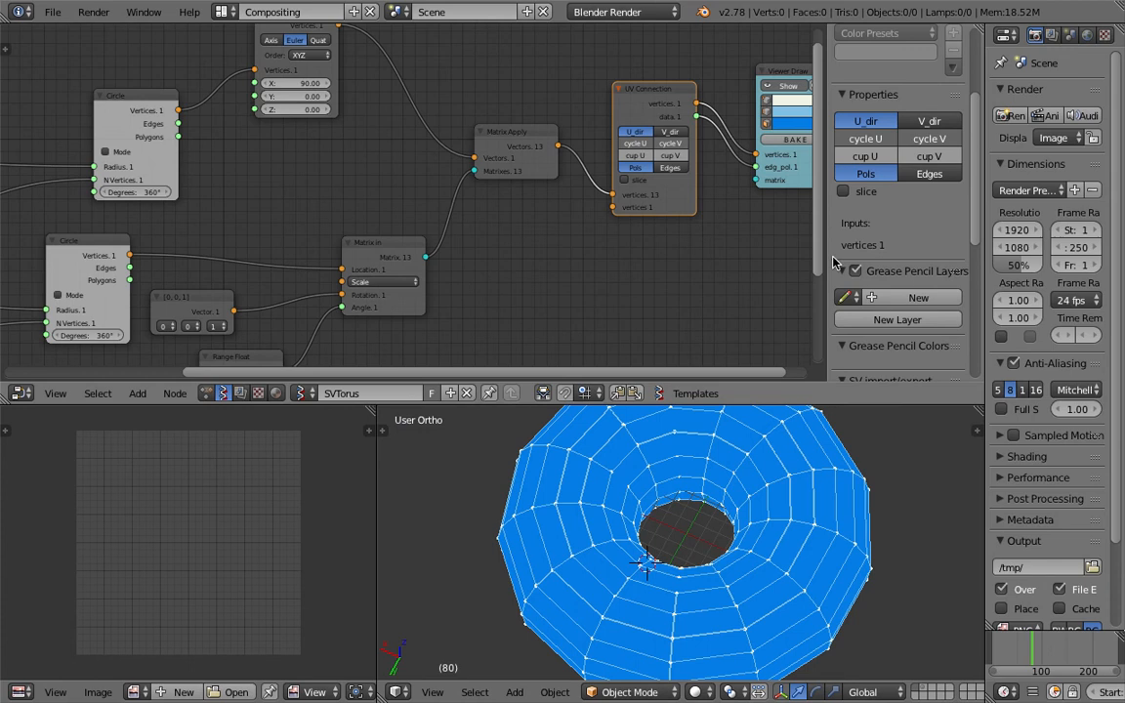
# Step: Set Minor Radius to 1.87 on its purple parameter node
pyautogui.moveTo(827, 248); pyautogui.dragTo(974, 251)
pyautogui.scroll(-2, 488, 215)
pyautogui.moveTo(251, 214); pyautogui.dragTo(531, 163, button='middle')
pyautogui.moveTo(246, 127)
pyautogui.mouseDown()
pyautogui.moveTo(258, 127)
pyautogui.moveTo(222, 127)
pyautogui.moveTo(256, 127)
pyautogui.mouseUp()
pyautogui.press('n')
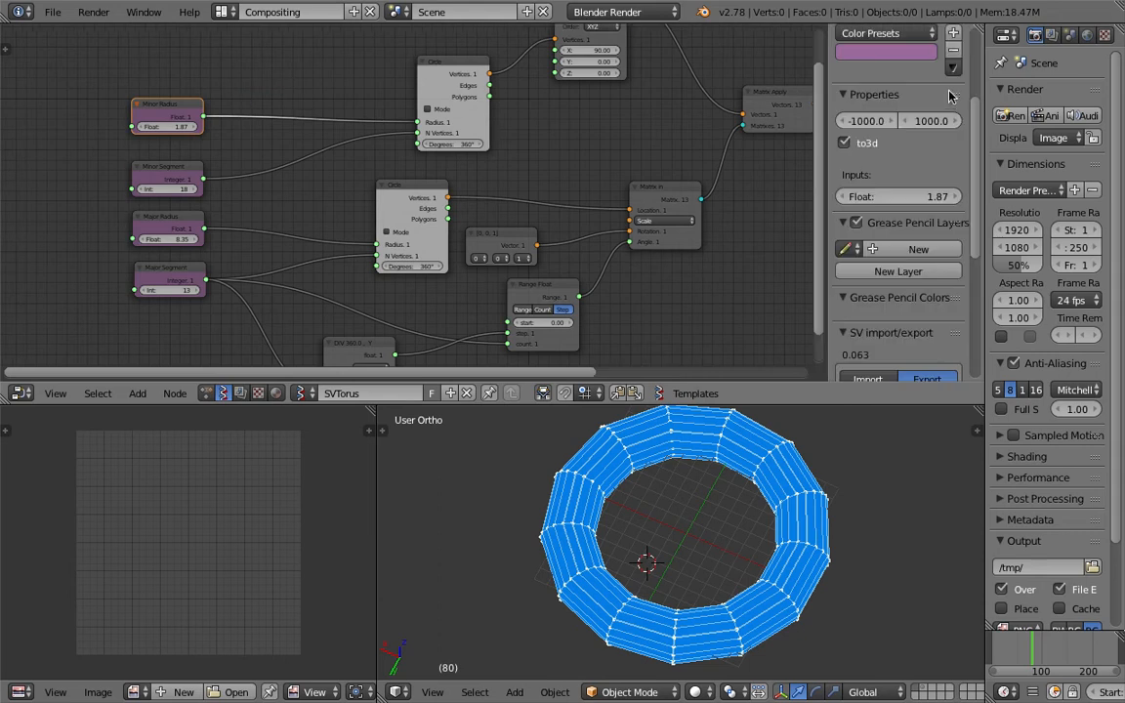
# Step: Set the Minor Radius node's minimum to 0.1 and test the limit by pulling the radius below it
pyautogui.scroll(3, 865, 223)
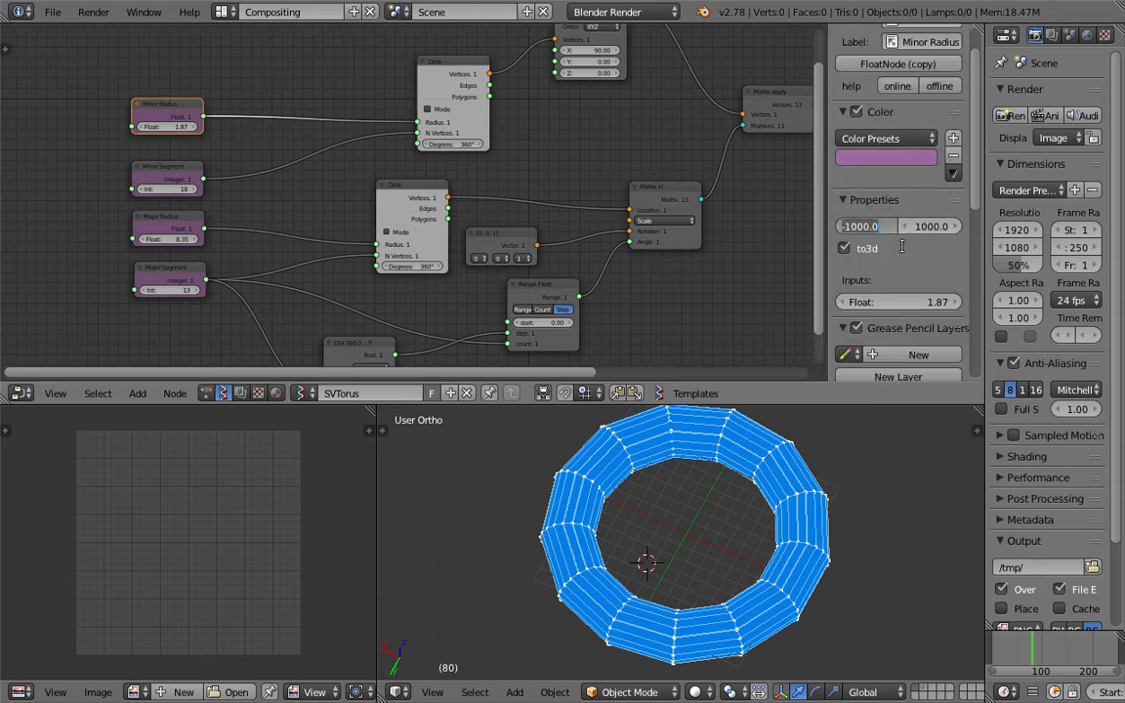
pyautogui.write('0.1')
pyautogui.press('Return')
pyautogui.moveTo(168, 127); pyautogui.dragTo(98, 126)
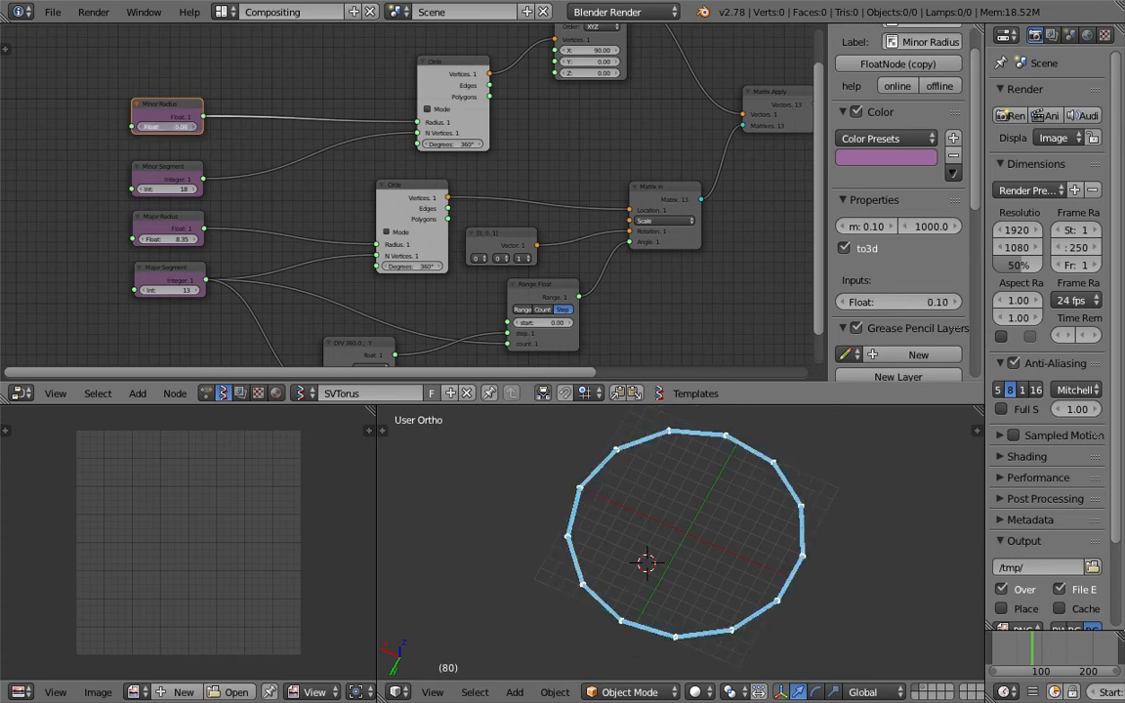
# Step: Set Minor Radius to 2.41 with a maximum of 150, and raise Minor Segment to 84
pyautogui.moveTo(174, 127); pyautogui.dragTo(257, 126)
pyautogui.moveTo(175, 192); pyautogui.dragTo(225, 192)
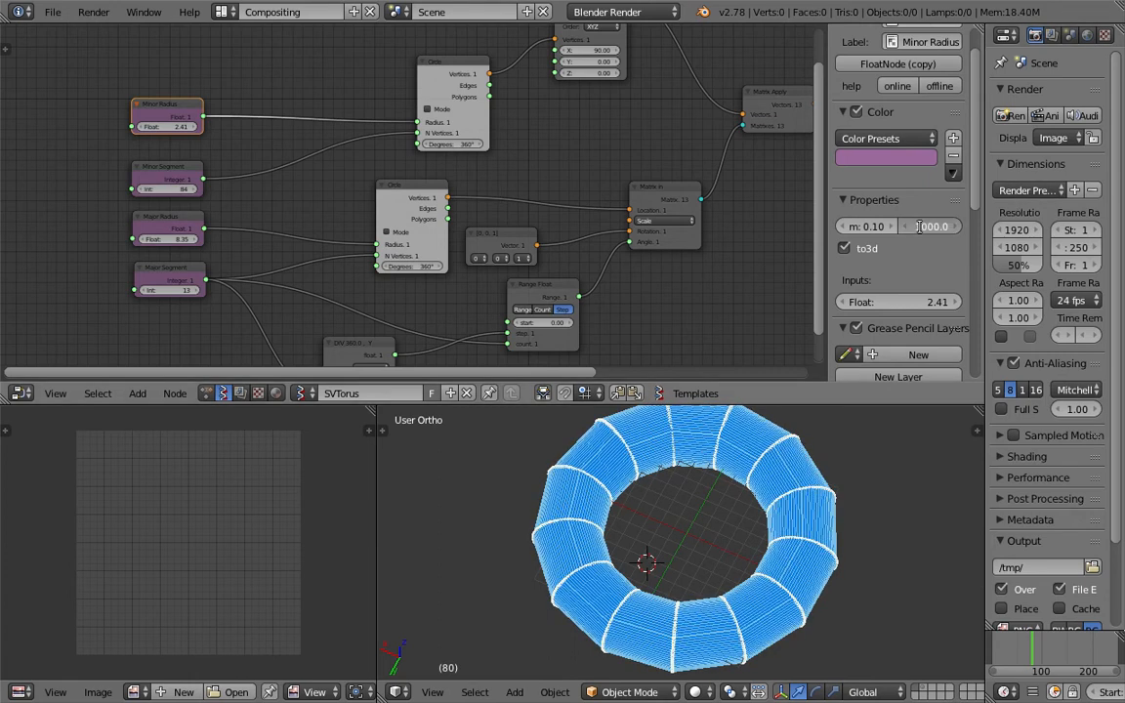
pyautogui.press('BackSpace')
pyautogui.write('5')
pyautogui.press('Return')
# Step: Set Major Radius to 10.81 and Minor Segment to 8
pyautogui.moveTo(183, 241); pyautogui.dragTo(234, 241)
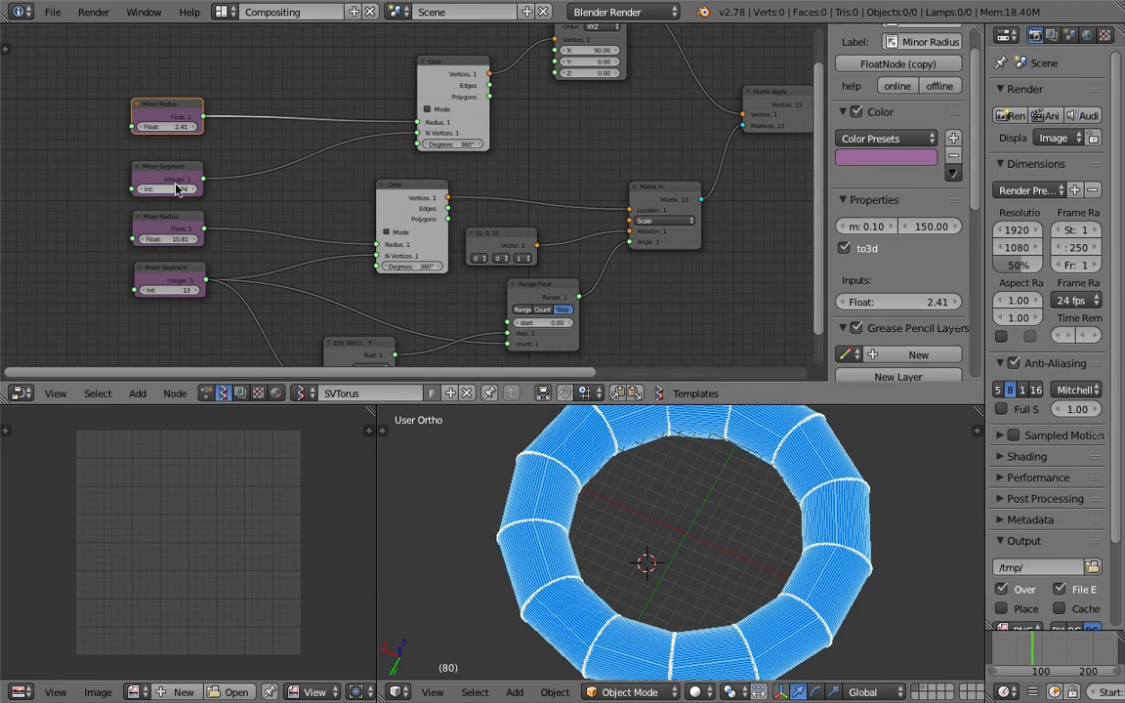
pyautogui.write('8')
pyautogui.press('Return')
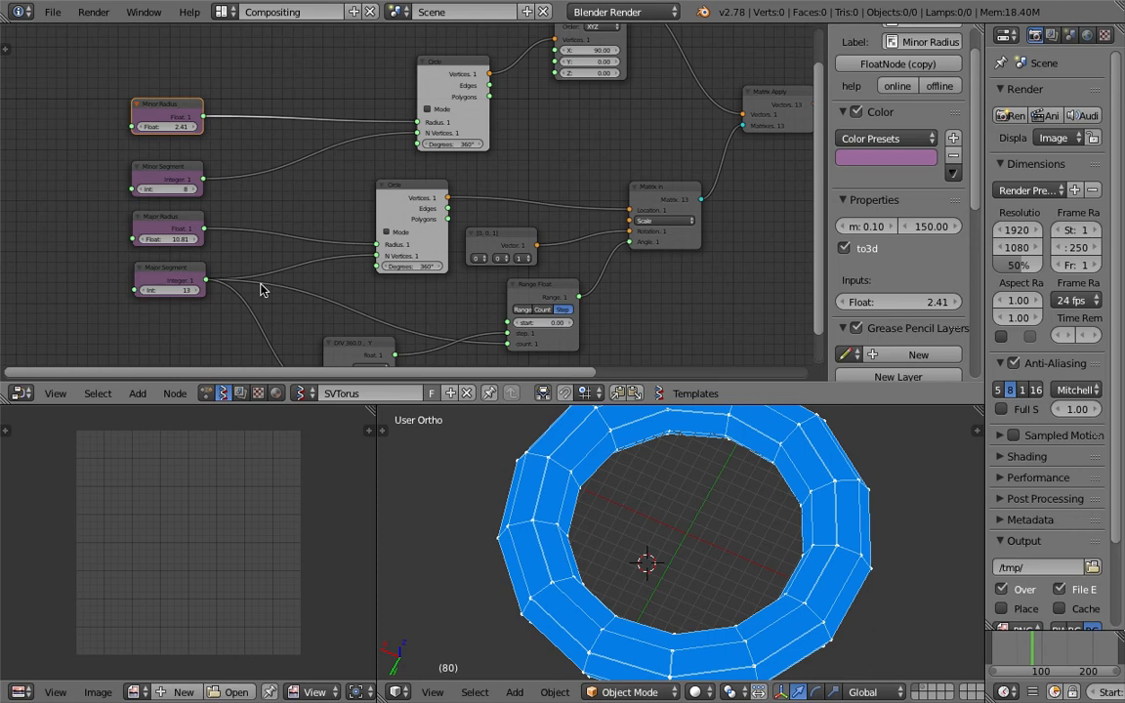
pyautogui.moveTo(681, 597); pyautogui.dragTo(686, 555, button='middle')
# Step: Increase Major Radius a little and set the Minor Radius node's minimum to 0.01
pyautogui.moveTo(182, 240)
pyautogui.mouseDown()
pyautogui.moveTo(216, 240)
pyautogui.moveTo(196, 240)
pyautogui.mouseUp()
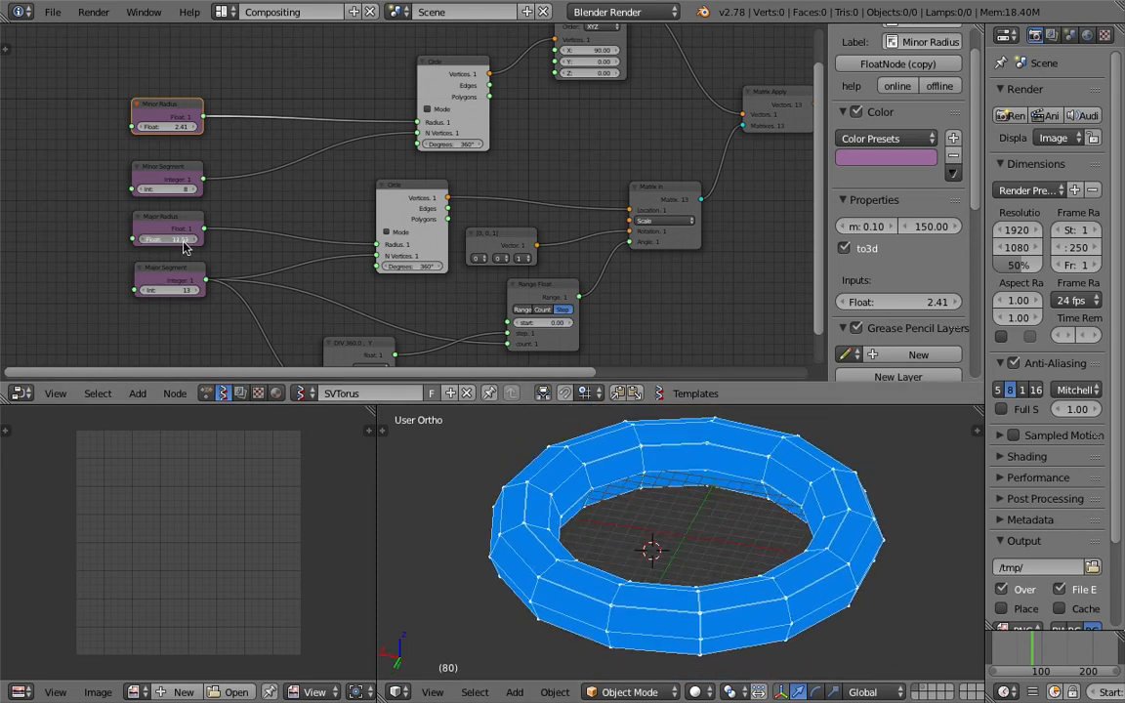
pyautogui.write('01')
pyautogui.press('Return')
pyautogui.hotkey('ctrl', 's')
pyautogui.click(863, 227)
# Step: Set Major Radius to 6.91 and Major Segment to 30, and save over sv_torus_from_scratch_002.blend
pyautogui.moveTo(183, 239); pyautogui.dragTo(58, 239)
pyautogui.moveTo(181, 290); pyautogui.dragTo(255, 290)
pyautogui.moveTo(781, 576); pyautogui.dragTo(796, 657, button='middle')
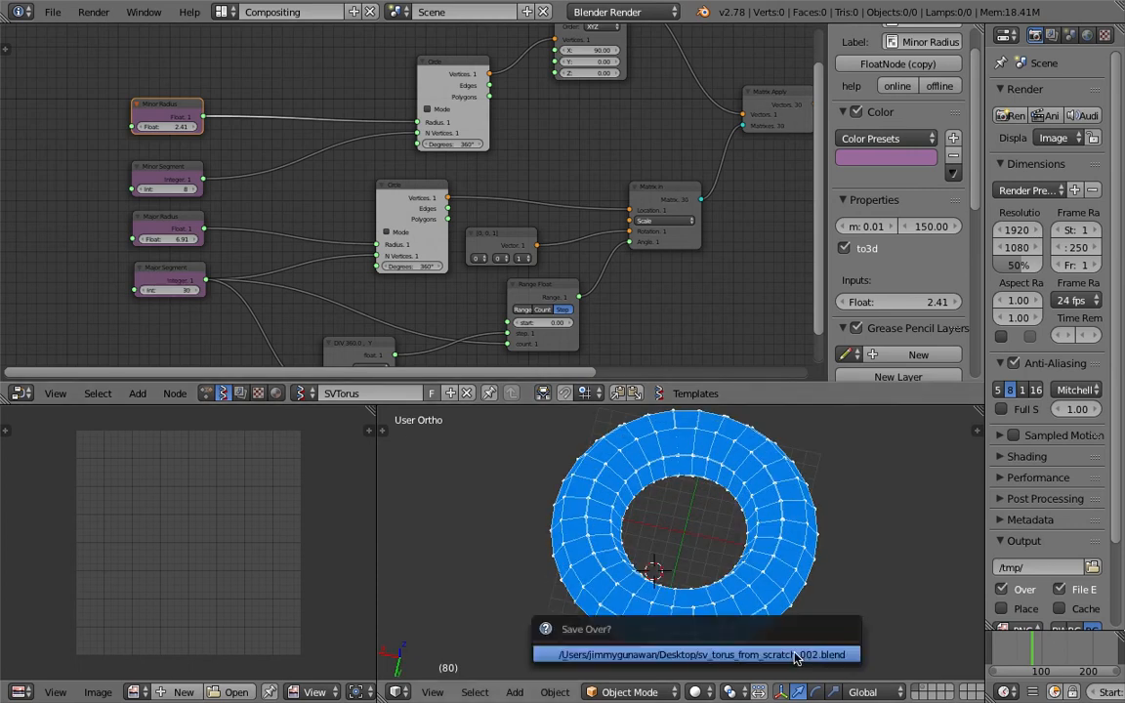
# Step: Test negative Major Segment values down to -13, and bring the selected Major Segment node back up to 21
pyautogui.moveTo(180, 292); pyautogui.dragTo(162, 292)
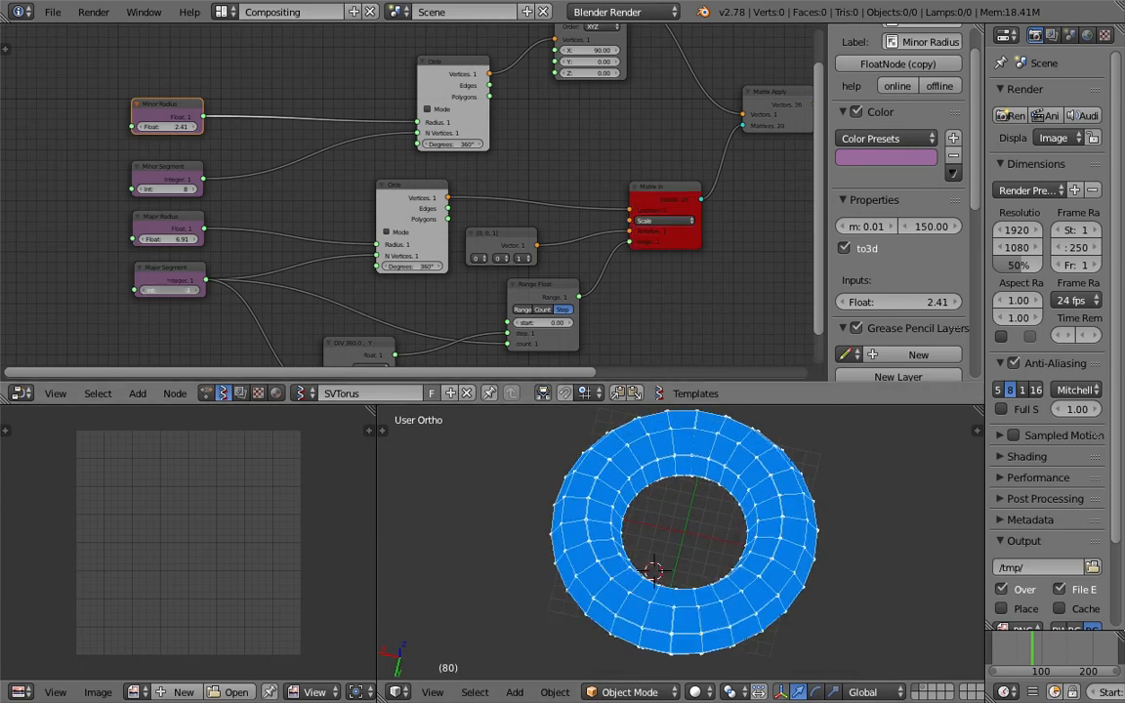
pyautogui.moveTo(65, 292); pyautogui.dragTo(29, 292)
pyautogui.click(184, 273)
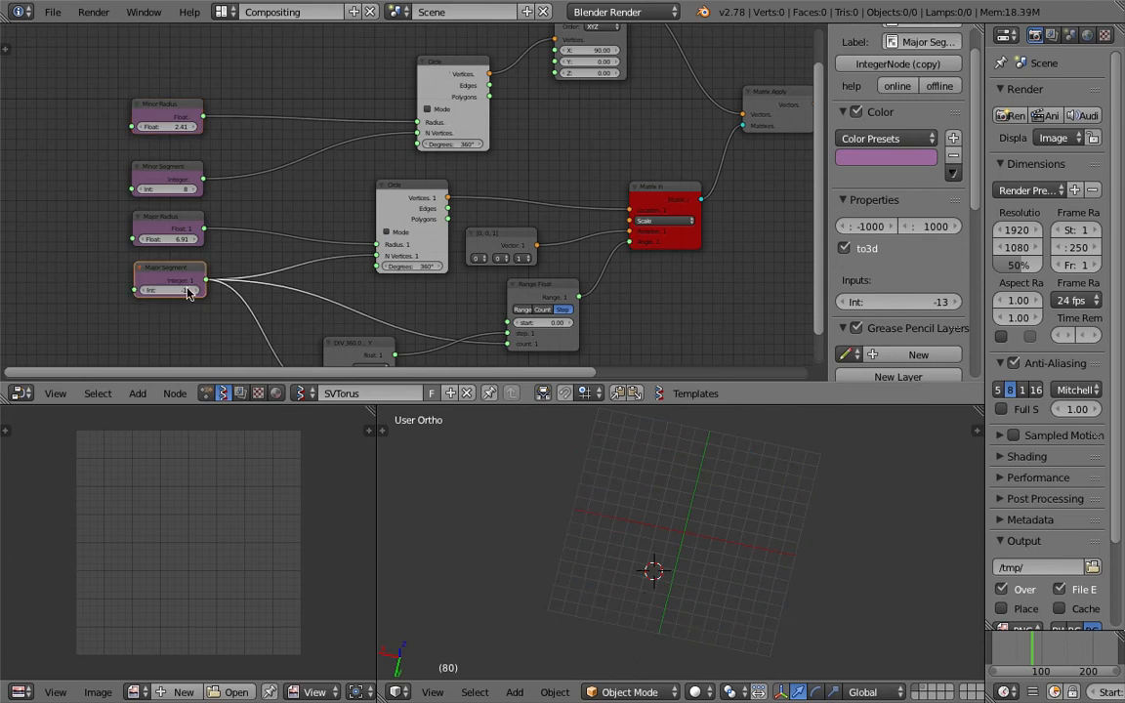
pyautogui.scroll(2, 179, 281)
pyautogui.moveTo(136, 307); pyautogui.dragTo(143, 307)
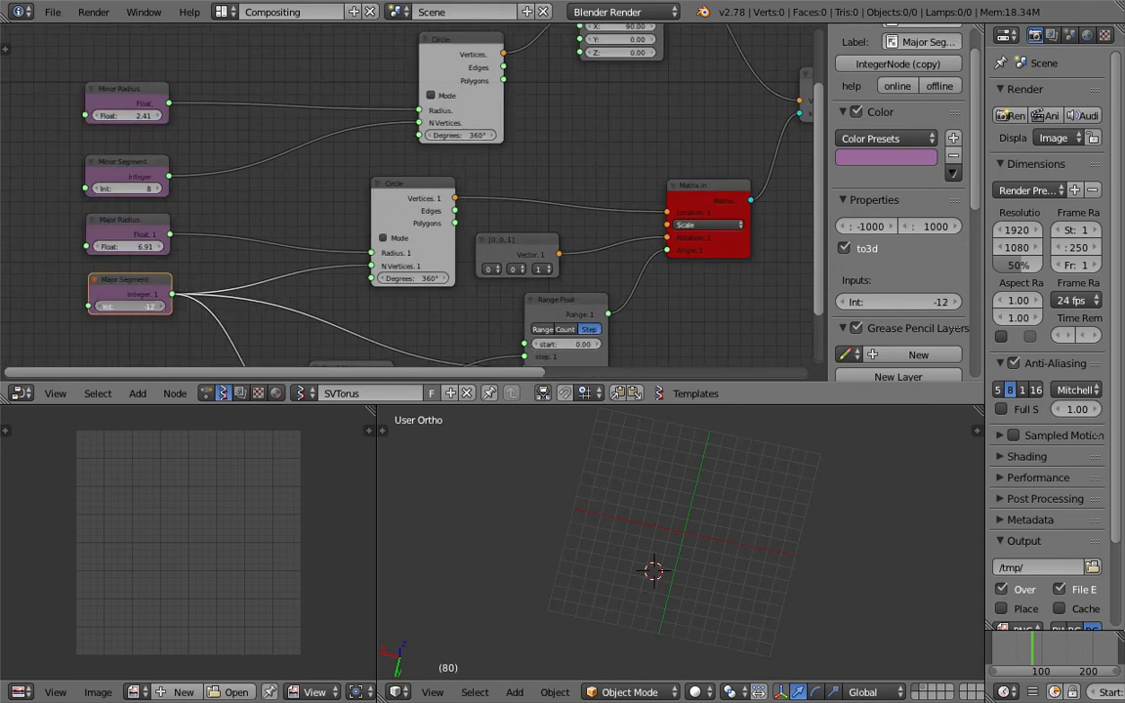
pyautogui.moveTo(142, 307); pyautogui.dragTo(131, 283)
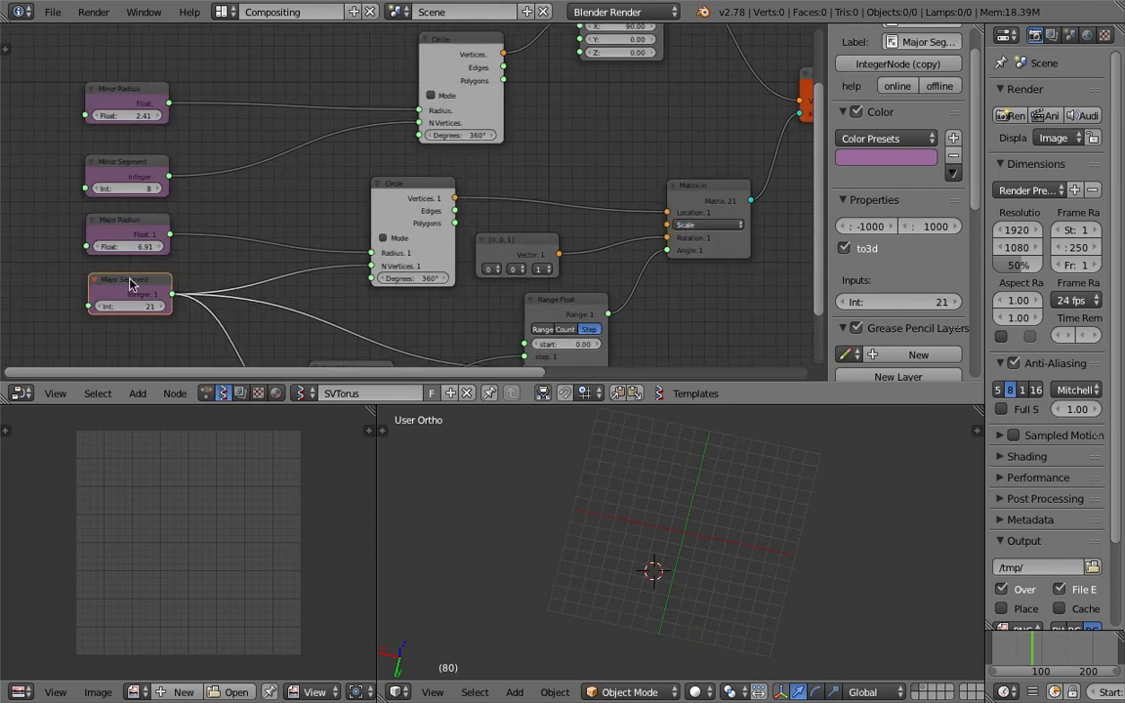
# Step: Limit Major Segment to a minimum of 3 with the value at that limit, and refresh the torus preview at frame 92
pyautogui.press('Return')
pyautogui.moveTo(138, 307); pyautogui.dragTo(146, 307)
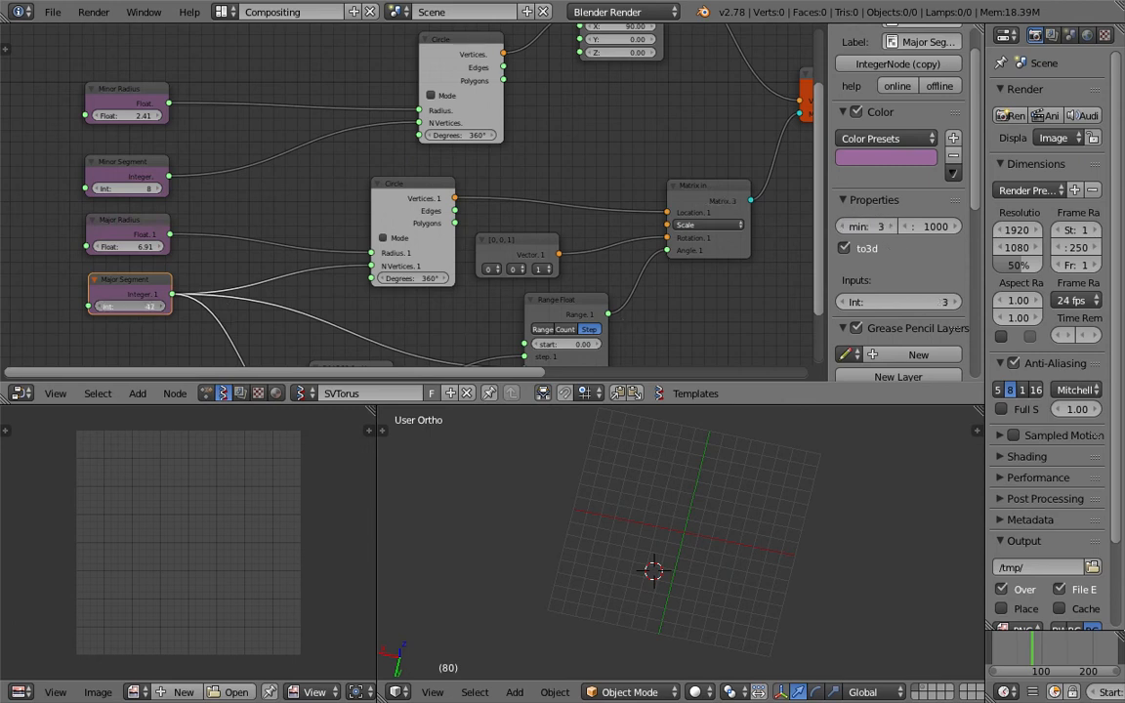
pyautogui.moveTo(136, 306); pyautogui.dragTo(127, 306)
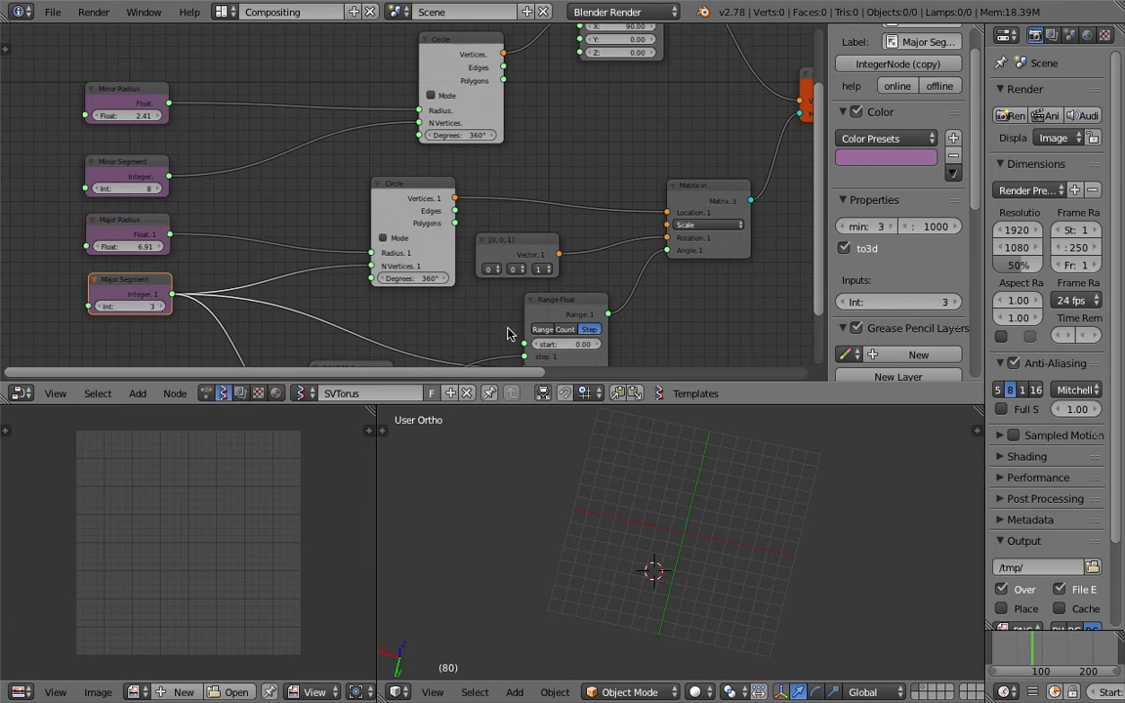
pyautogui.scroll(-3, 647, 138)
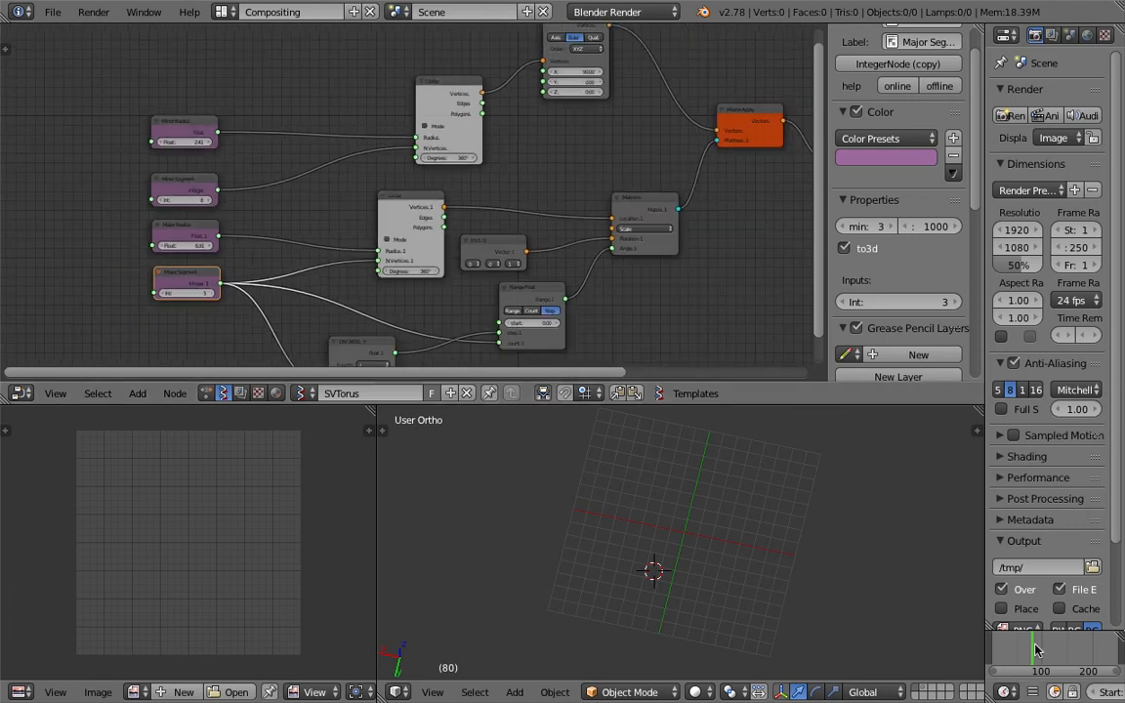
pyautogui.click(1037, 650)
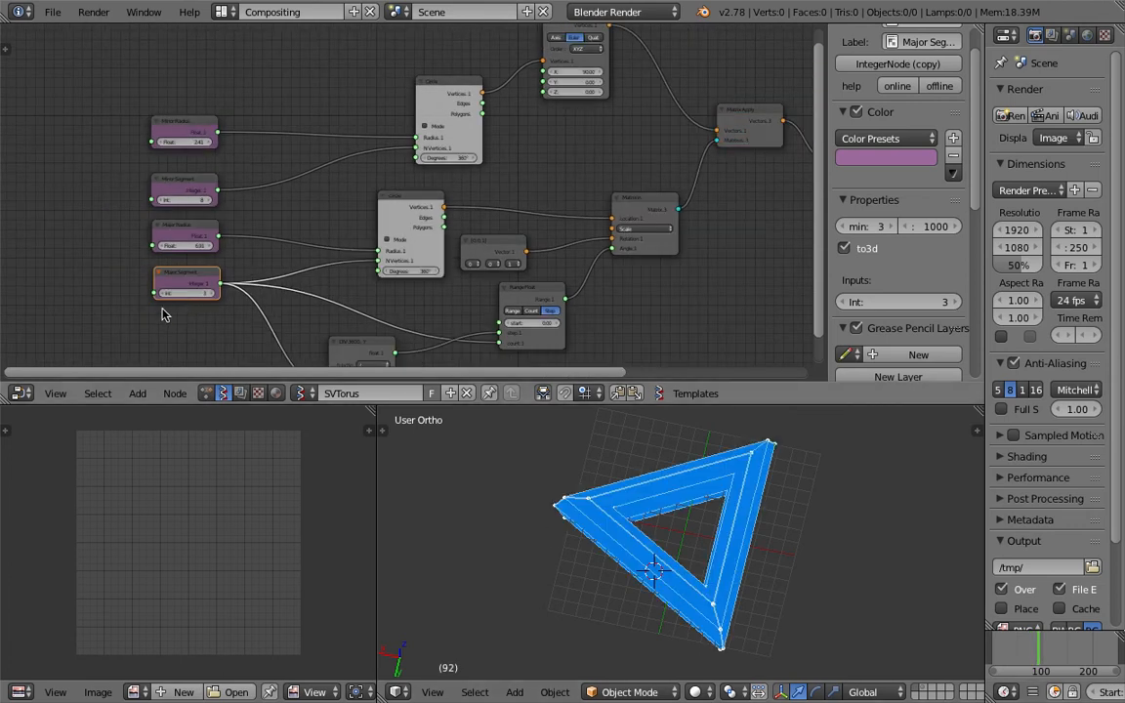
# Step: Set Major Radius to 3.07 and edit the minimum limit of the Major Radius node
pyautogui.scroll(1, 164, 314)
pyautogui.press('KP_Decimal')
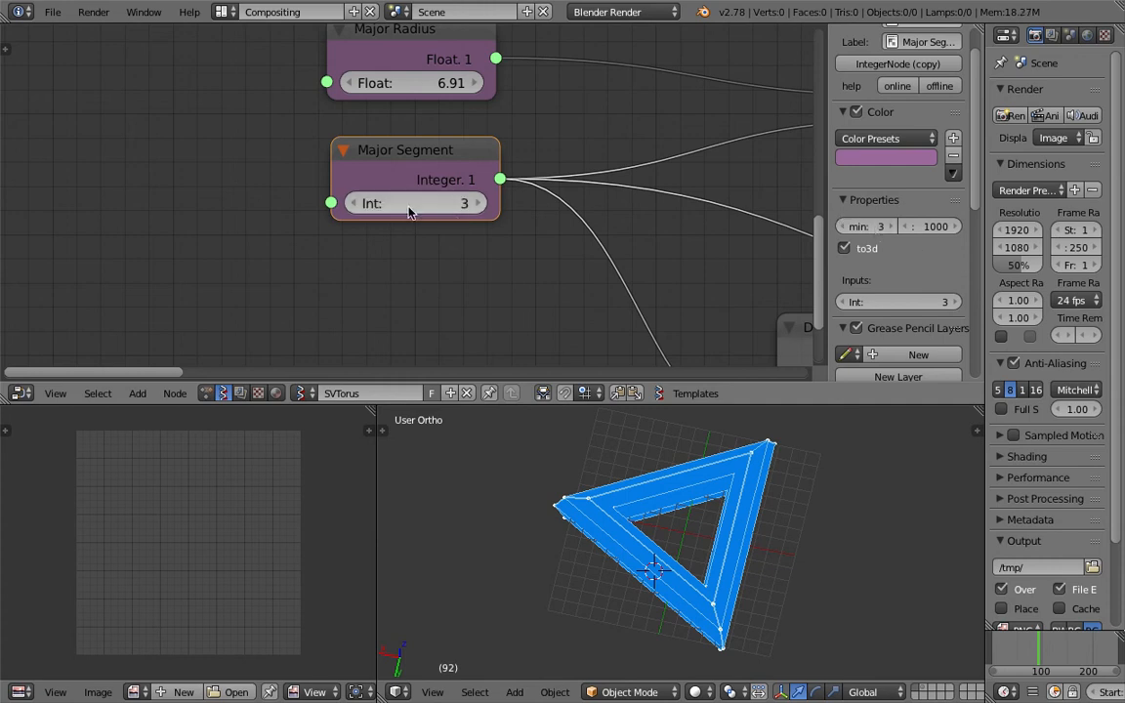
pyautogui.moveTo(459, 221); pyautogui.dragTo(340, 309, button='middle')
pyautogui.moveTo(338, 174); pyautogui.dragTo(195, 174)
pyautogui.moveTo(328, 174)
pyautogui.mouseDown()
pyautogui.moveTo(258, 174)
pyautogui.moveTo(388, 174)
pyautogui.moveTo(319, 175)
pyautogui.mouseUp()
pyautogui.click(318, 127)
pyautogui.click(855, 225)
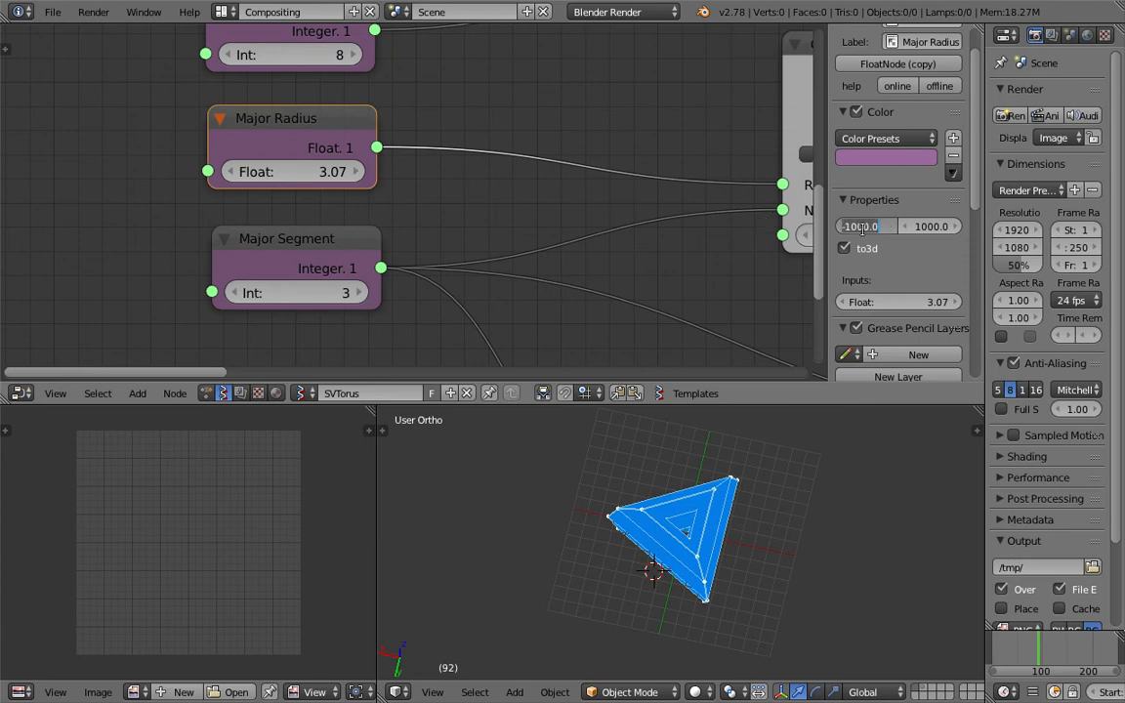
pyautogui.press('Return')
# Step: Set the Minor Segment node's minimum to 3
pyautogui.moveTo(341, 166); pyautogui.dragTo(337, 225, button='middle')
pyautogui.click(289, 69)
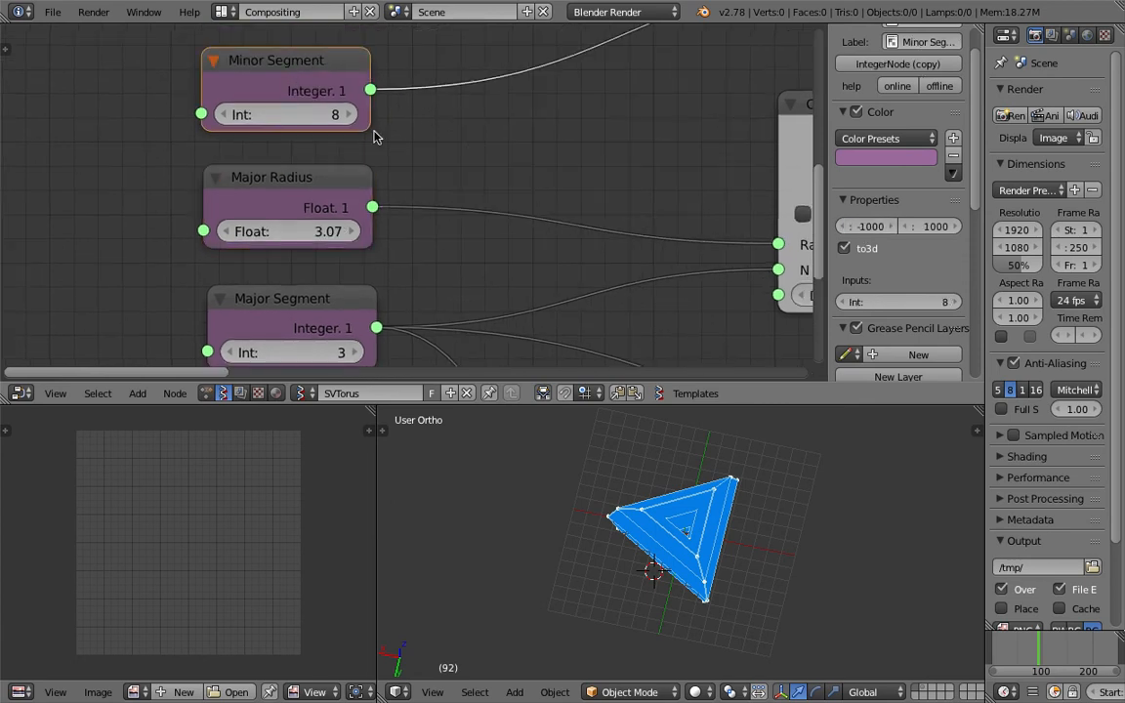
pyautogui.moveTo(365, 130); pyautogui.dragTo(352, 173, button='middle')
pyautogui.click(879, 226)
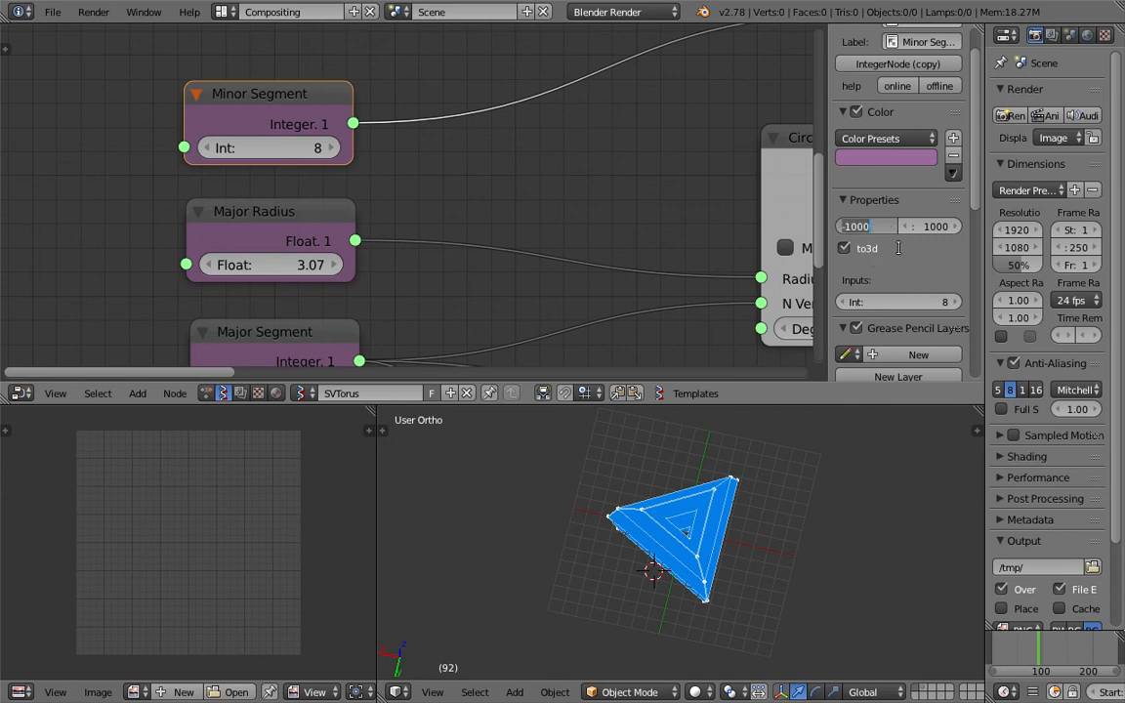
pyautogui.write('3')
pyautogui.press('Return')
pyautogui.scroll(-4, 409, 231)
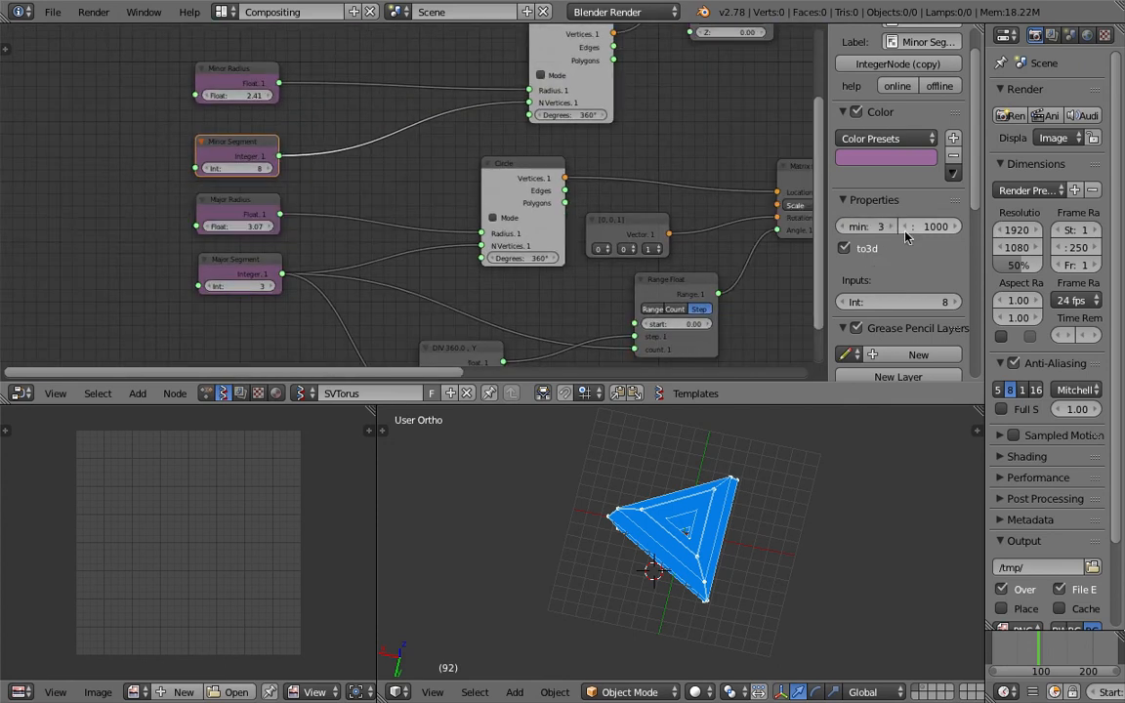
pyautogui.scroll(-6, 928, 259)
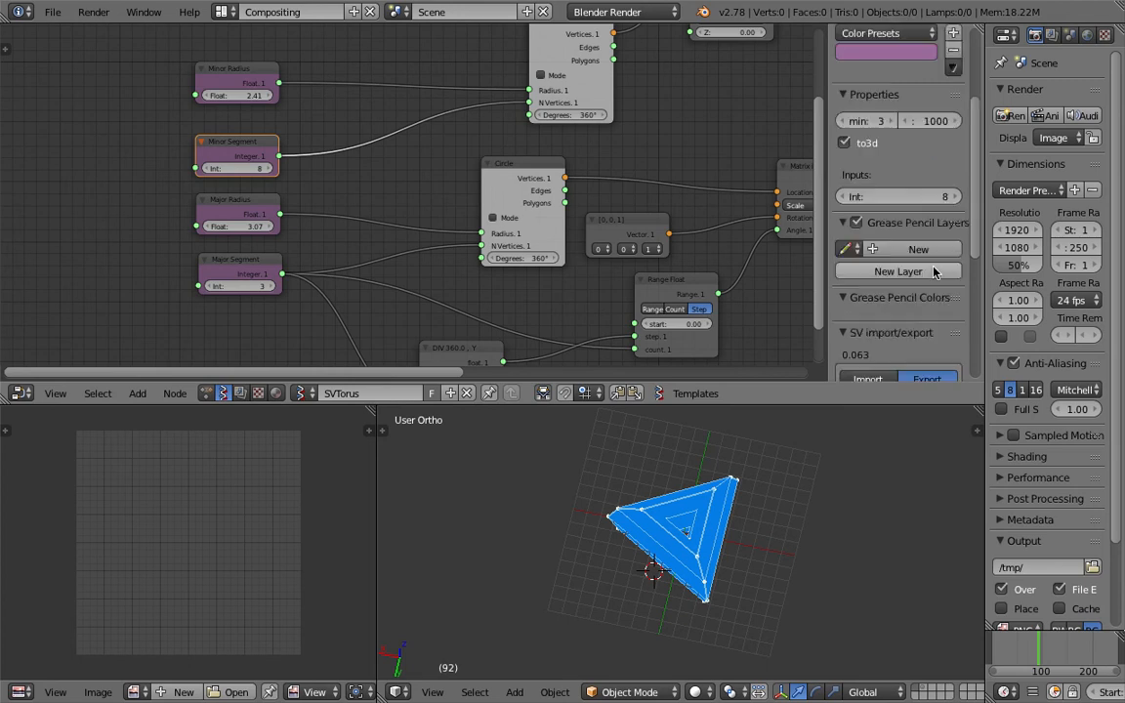
pyautogui.scroll(7, 908, 249)
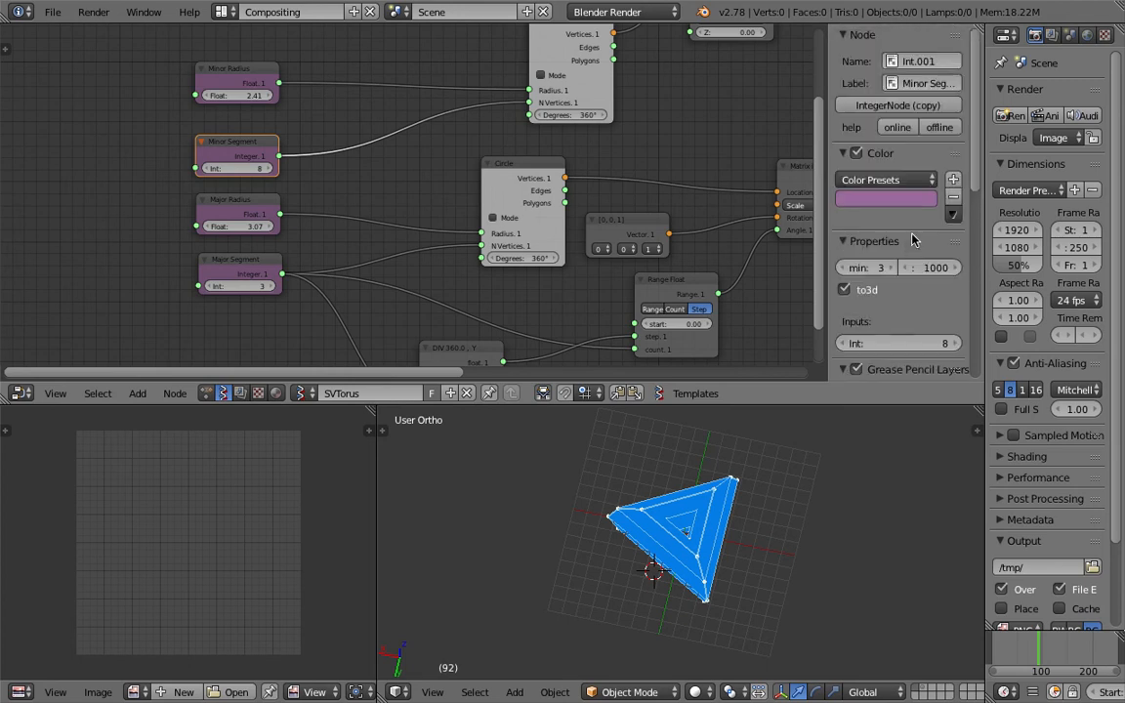
# Step: Set Minor Radius to 1.48, Minor Segment to 9, Major Radius to 4.78 and Major Segment to 16
pyautogui.moveTo(234, 95); pyautogui.dragTo(246, 120)
pyautogui.moveTo(237, 168)
pyautogui.mouseDown()
pyautogui.moveTo(263, 167)
pyautogui.moveTo(234, 168)
pyautogui.moveTo(246, 168)
pyautogui.mouseUp()
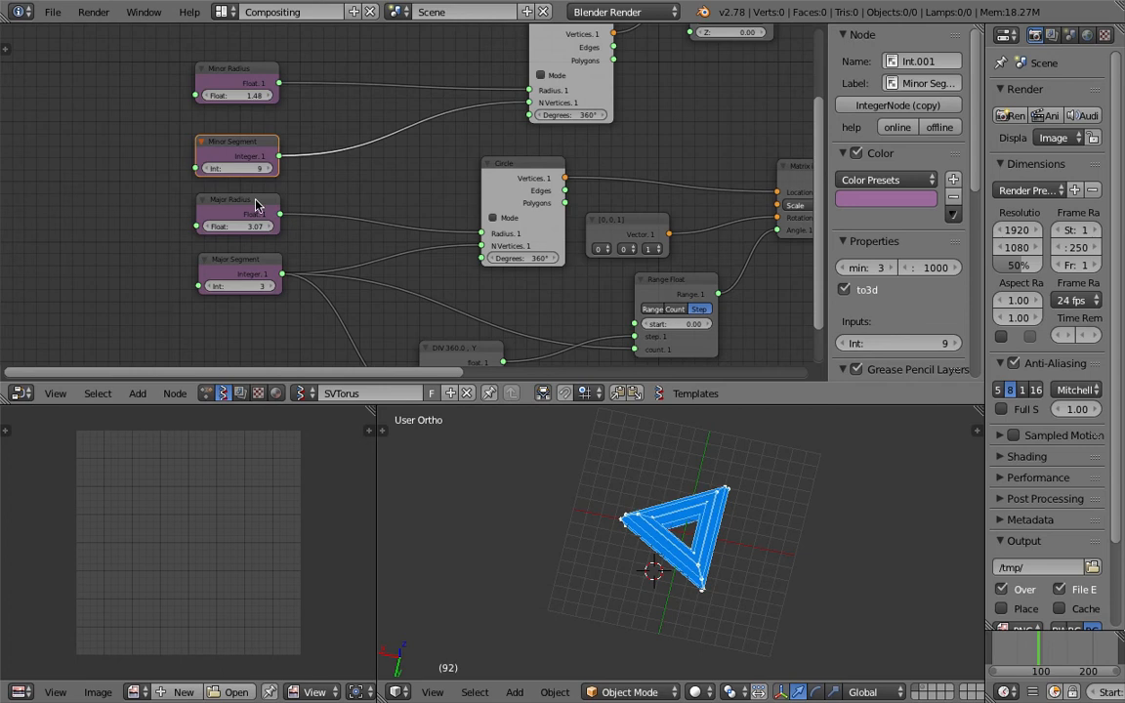
pyautogui.moveTo(237, 227); pyautogui.dragTo(246, 250)
pyautogui.moveTo(240, 286); pyautogui.dragTo(262, 286)
# Step: Bake the torus from the Viewer Draw node into a mesh object and move the baked copy beside the preview
pyautogui.moveTo(652, 535); pyautogui.dragTo(824, 561, button='middle')
pyautogui.moveTo(744, 332); pyautogui.dragTo(195, 353, button='middle')
pyautogui.scroll(-7, 543, 190)
pyautogui.scroll(3, 567, 129)
pyautogui.click(573, 120)
pyautogui.moveTo(737, 534); pyautogui.dragTo(915, 571, button='right')
pyautogui.keyDown('shift'); pyautogui.moveTo(908, 568); pyautogui.dragTo(827, 577, button='middle'); pyautogui.keyUp('shift')
pyautogui.scroll(-1, 552, 193)
pyautogui.scroll(4, 556, 176)
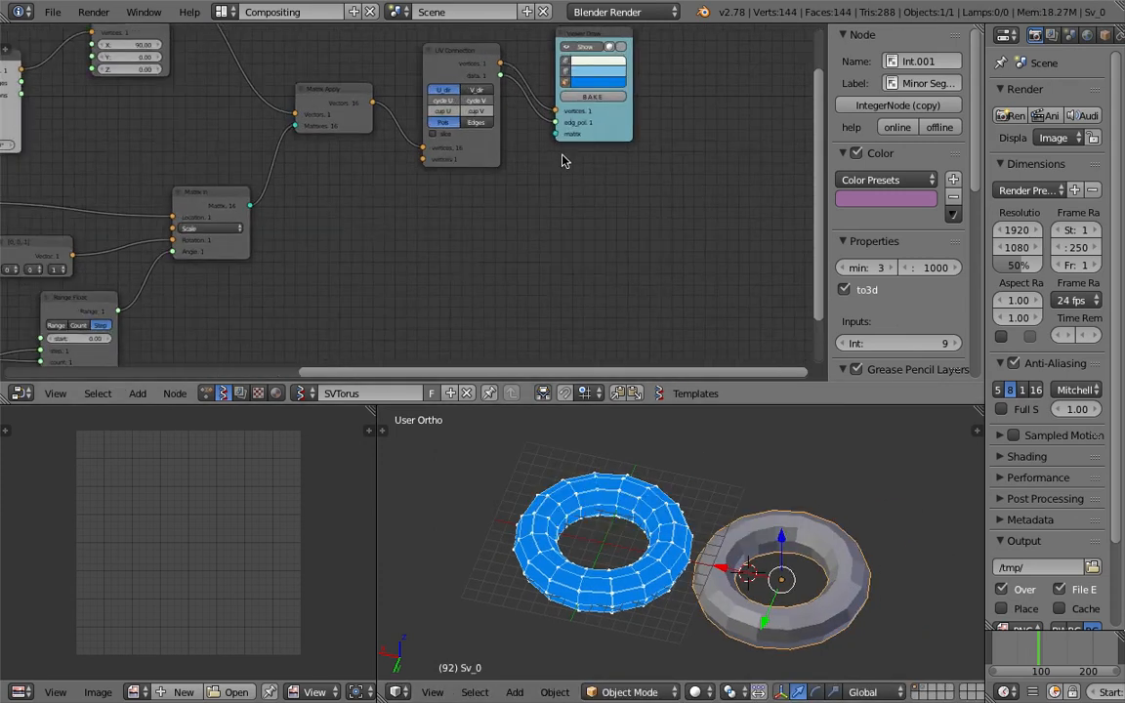
# Step: Hide the Viewer Draw preview and move the Viewer Draw node up to free space beside UV Connection
pyautogui.scroll(1, 564, 160)
pyautogui.click(586, 36)
pyautogui.moveTo(515, 155); pyautogui.dragTo(430, 274, button='middle')
pyautogui.moveTo(523, 140); pyautogui.dragTo(521, 74)
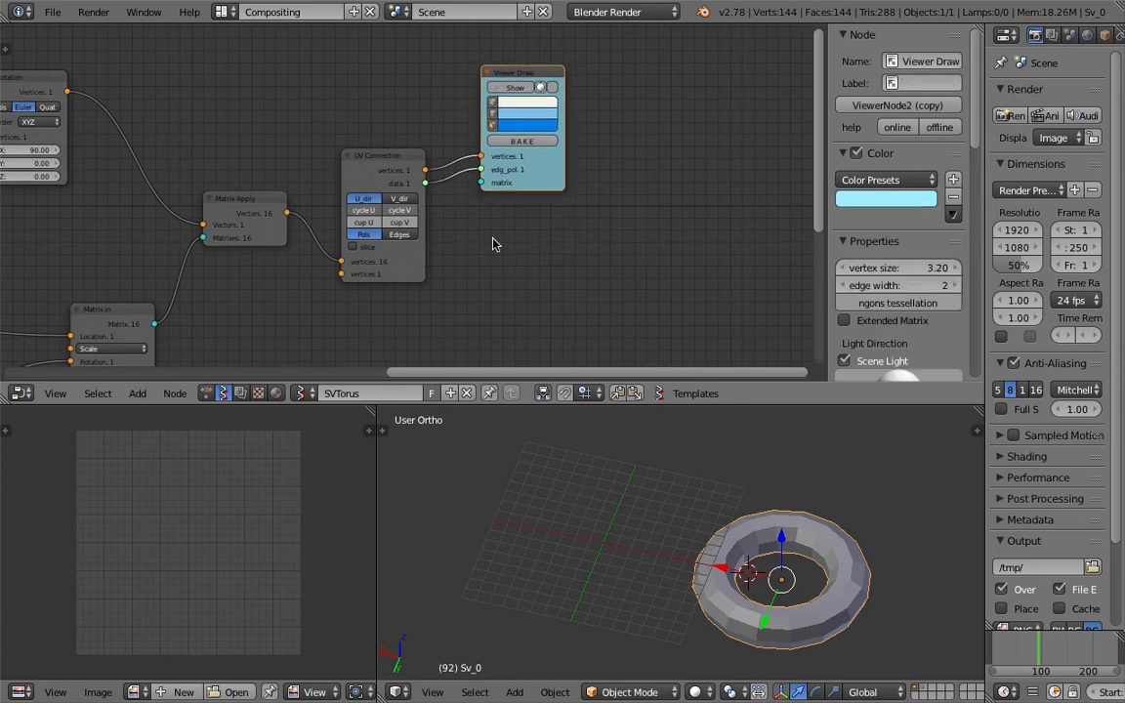
pyautogui.moveTo(520, 260); pyautogui.dragTo(501, 203, button='middle')
# Step: Add a Viewer BMeshMK2 node and feed it UV Connection's vertices and data outputs as mesh vertices and faces
pyautogui.hotkey('shift', 'a')
pyautogui.click(513, 210)
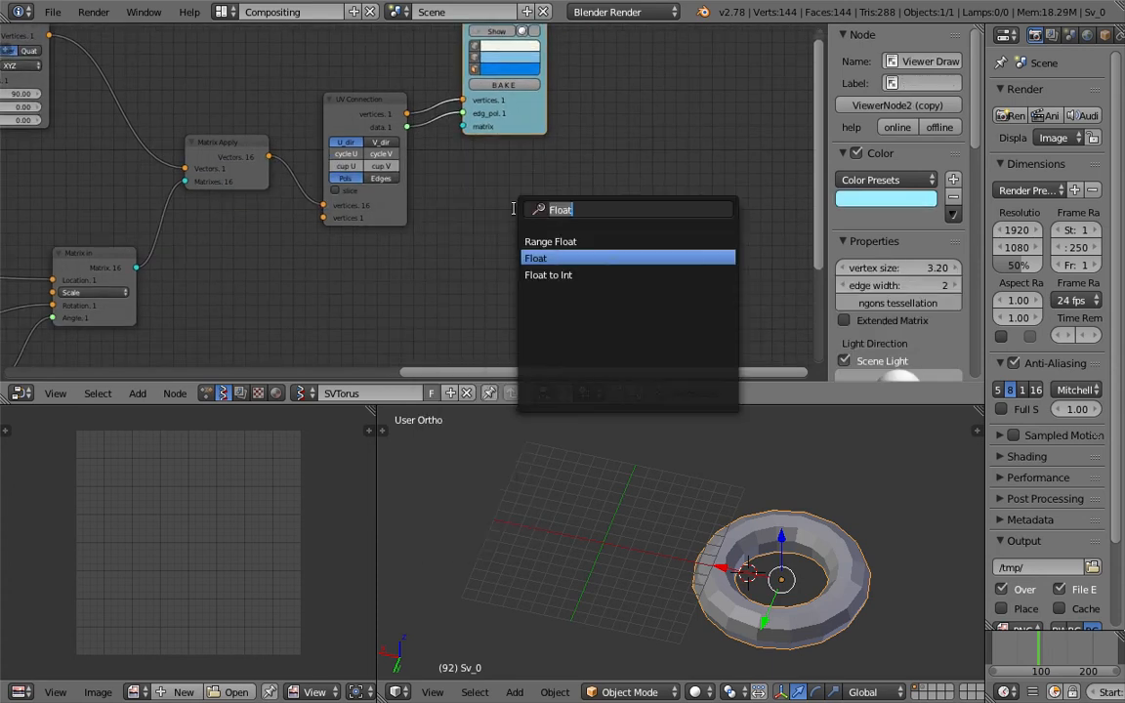
pyautogui.write('bme')
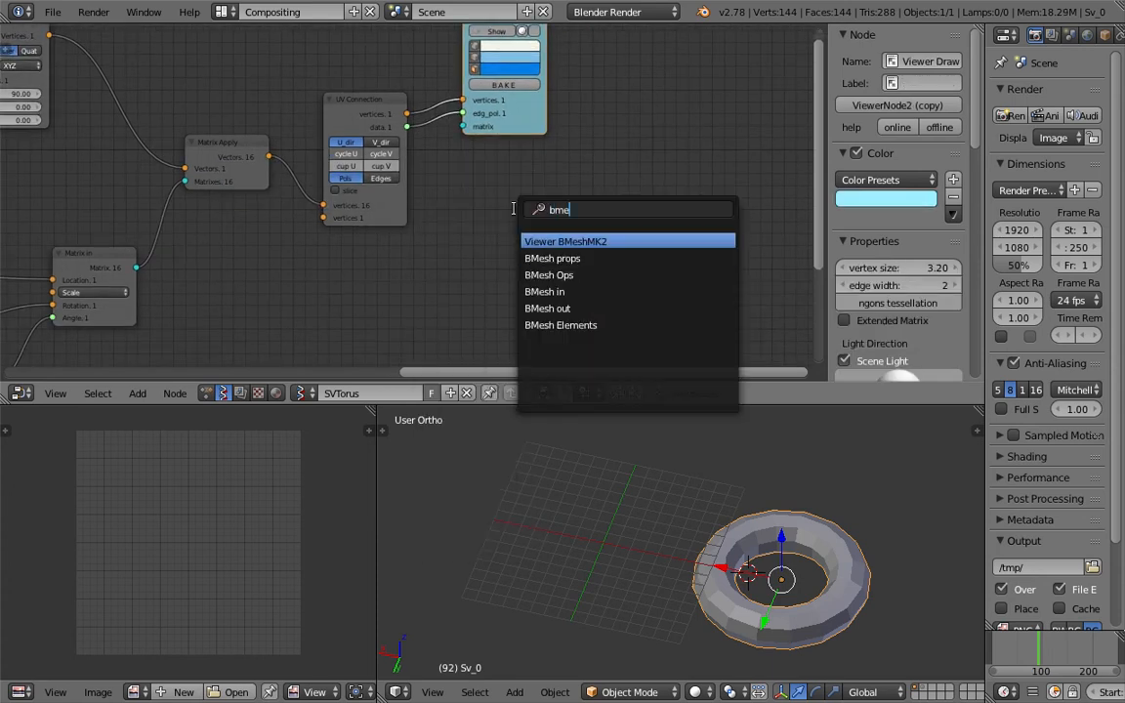
pyautogui.press('Return')
pyautogui.click(511, 195)
pyautogui.moveTo(408, 114); pyautogui.dragTo(512, 304)
pyautogui.moveTo(408, 127); pyautogui.dragTo(515, 330)
# Step: Set Minor Radius to 1.45, Minor Segment to 15, Major Radius to 6.37 and Major Segment to 12
pyautogui.moveTo(382, 190); pyautogui.dragTo(693, 174, button='middle')
pyautogui.scroll(-3, 594, 153)
pyautogui.moveTo(489, 174); pyautogui.dragTo(654, 147, button='middle')
pyautogui.scroll(2, 654, 147)
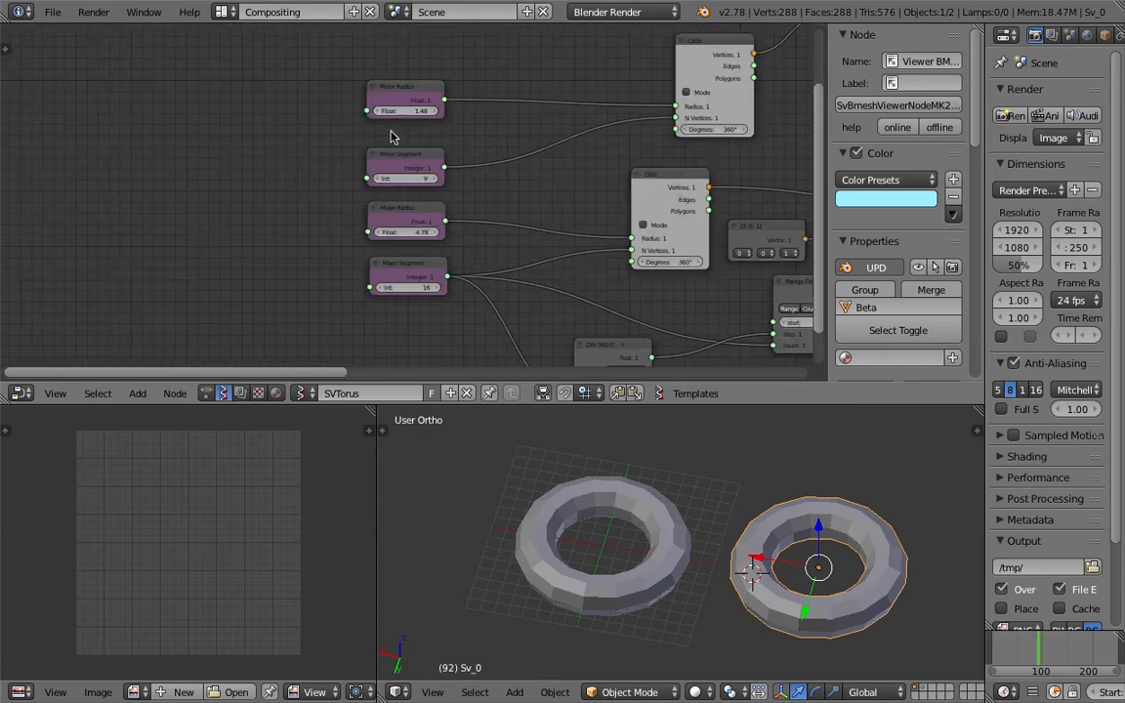
pyautogui.moveTo(411, 115)
pyautogui.mouseDown()
pyautogui.moveTo(390, 115)
pyautogui.moveTo(422, 115)
pyautogui.moveTo(388, 115)
pyautogui.moveTo(406, 116)
pyautogui.mouseUp()
pyautogui.moveTo(424, 179); pyautogui.dragTo(463, 178)
pyautogui.moveTo(424, 230); pyautogui.dragTo(500, 230)
pyautogui.moveTo(425, 288)
pyautogui.mouseDown()
pyautogui.moveTo(392, 288)
pyautogui.moveTo(419, 288)
pyautogui.mouseUp()
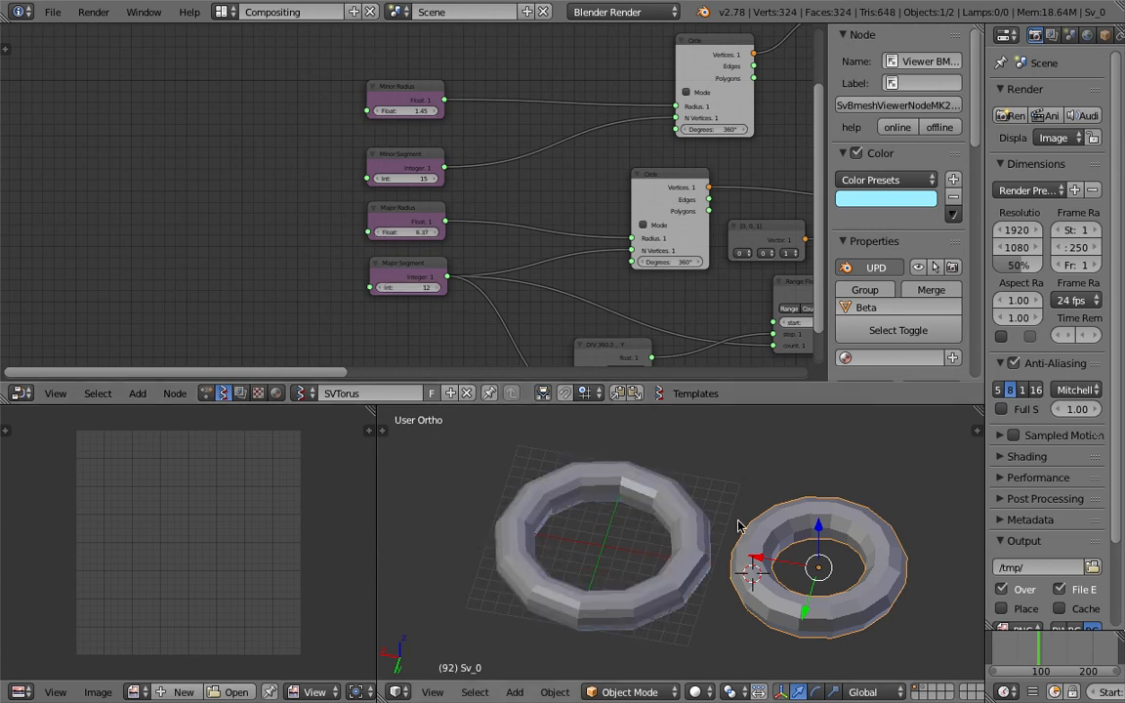
# Step: Try a Skin modifier on the live torus mesh, inspect it from several angles, and remove it
pyautogui.moveTo(716, 317); pyautogui.dragTo(426, 264, button='middle')
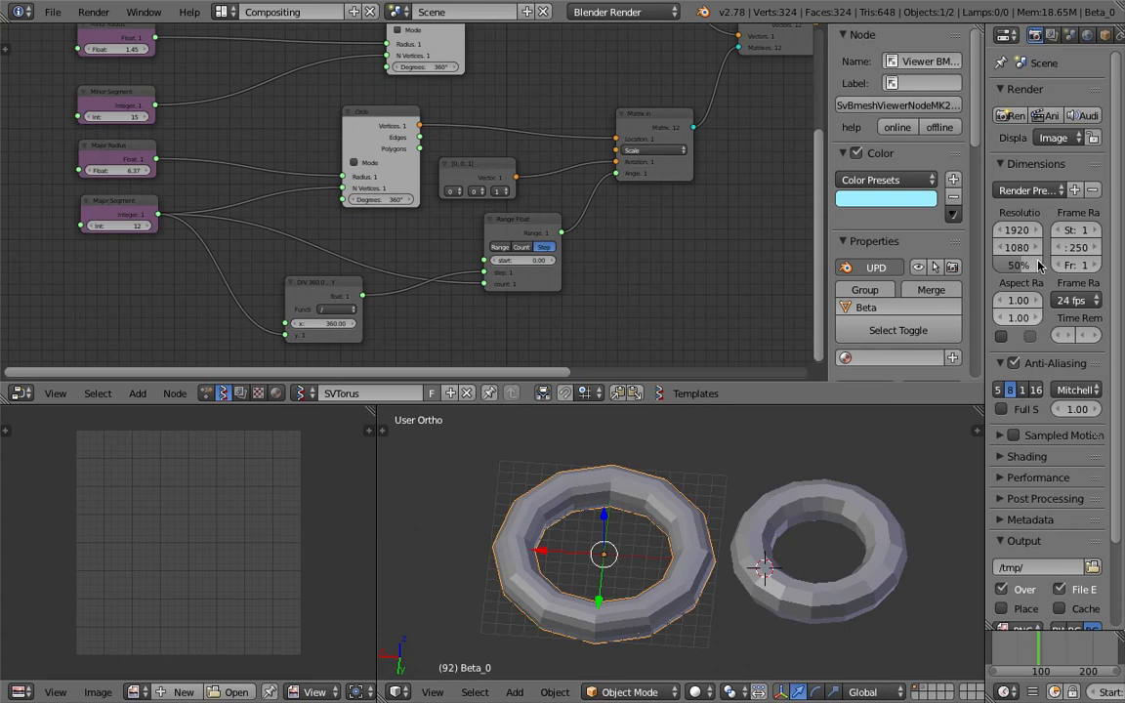
pyautogui.scroll(-2, 1064, 37)
pyautogui.click(1087, 35)
pyautogui.click(1052, 95)
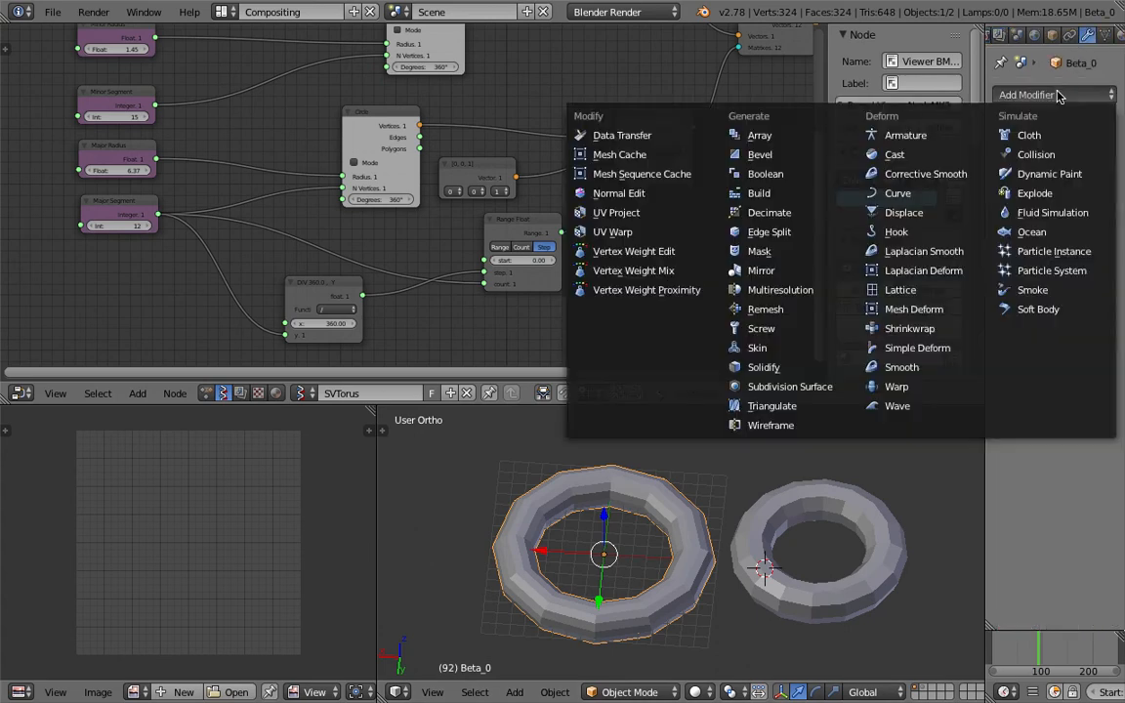
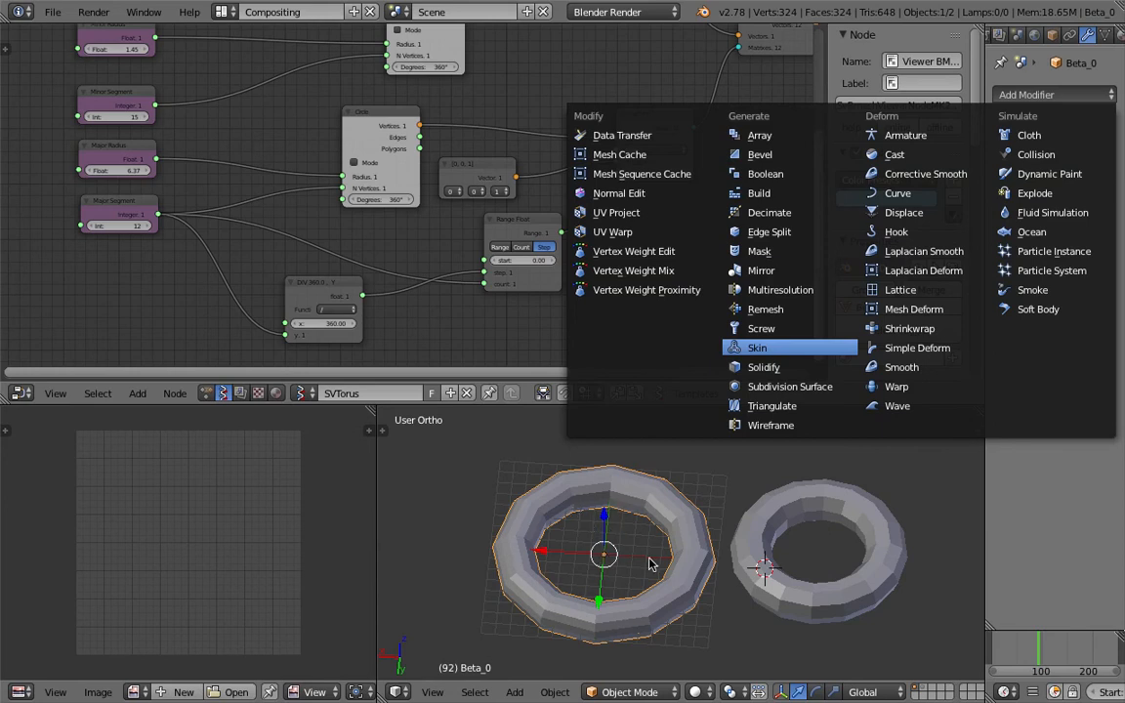
pyautogui.click(757, 348)
pyautogui.scroll(5, 670, 512)
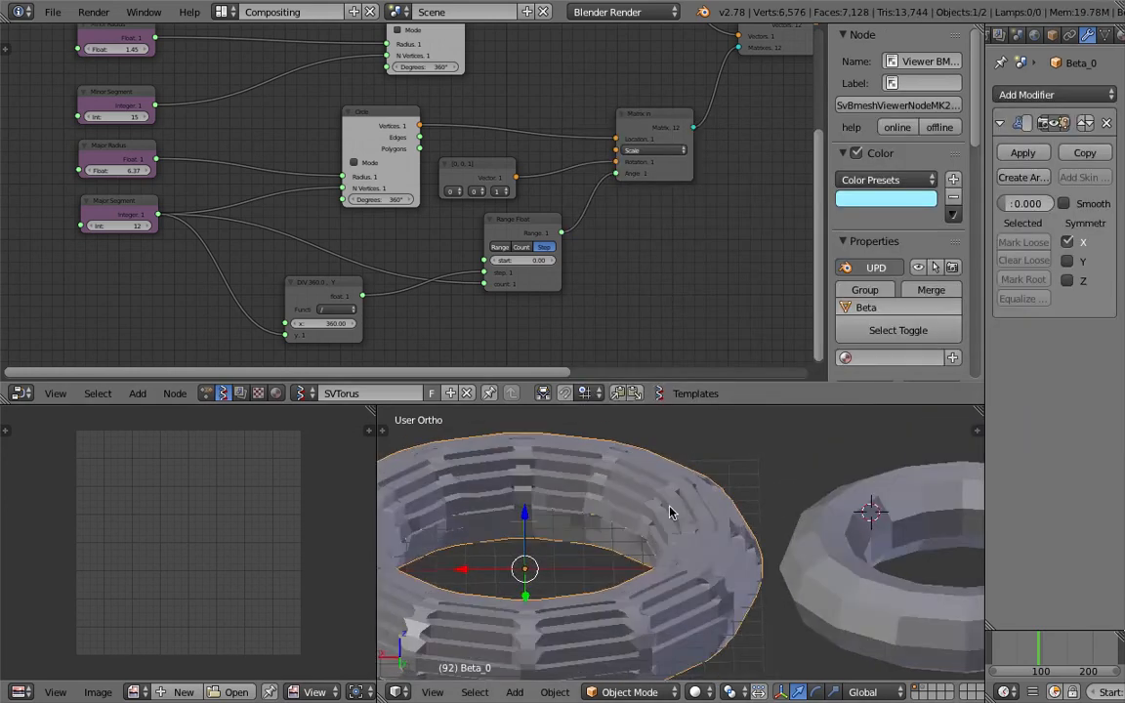
pyautogui.moveTo(650, 474); pyautogui.dragTo(615, 507, button='middle')
pyautogui.scroll(-2, 615, 507)
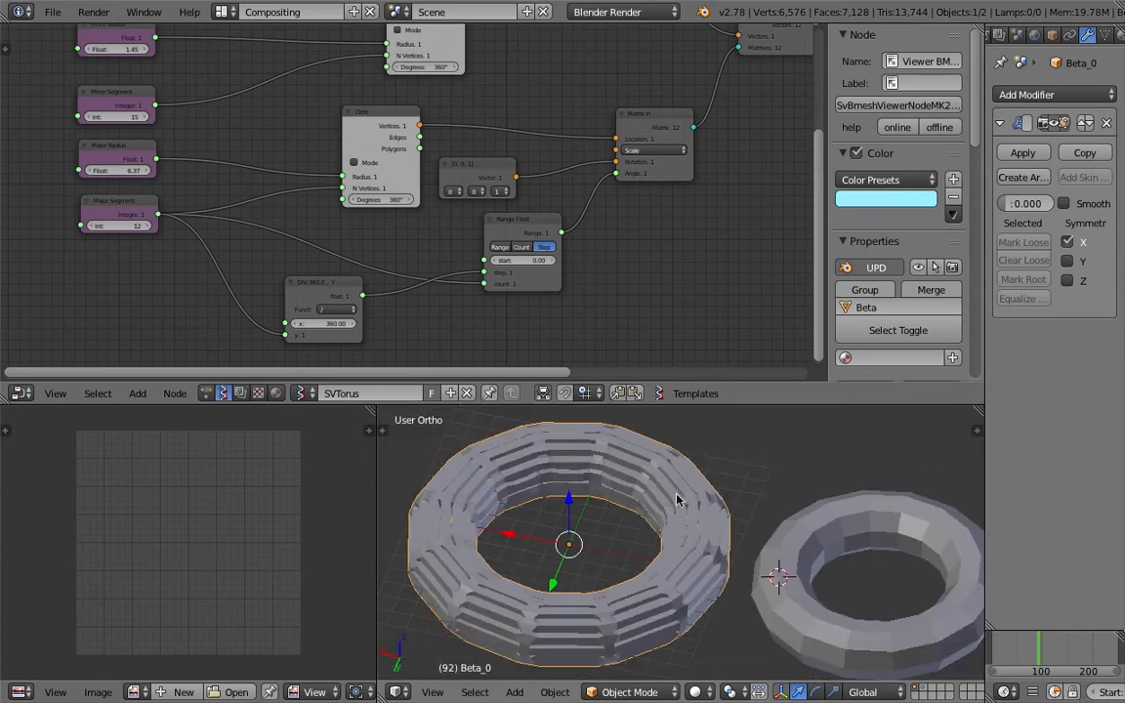
pyautogui.click(1104, 125)
# Step: Add a Wireframe modifier to the live torus mesh and widen the properties editor to show full option names
pyautogui.click(1055, 95)
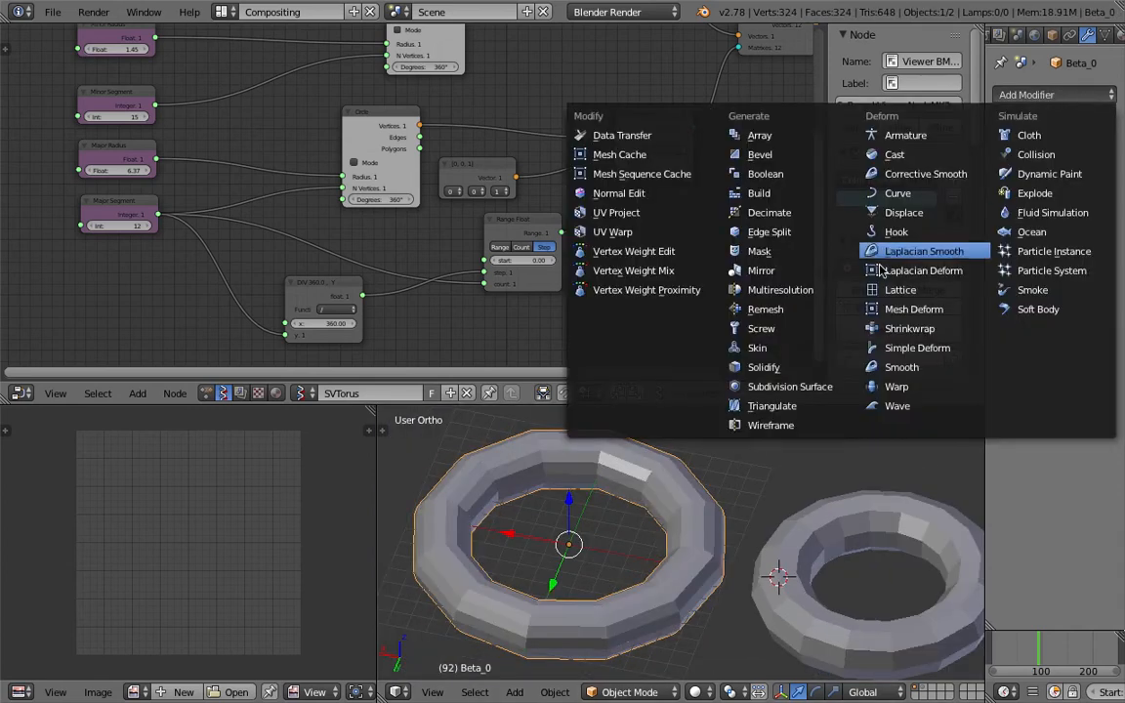
pyautogui.click(816, 426)
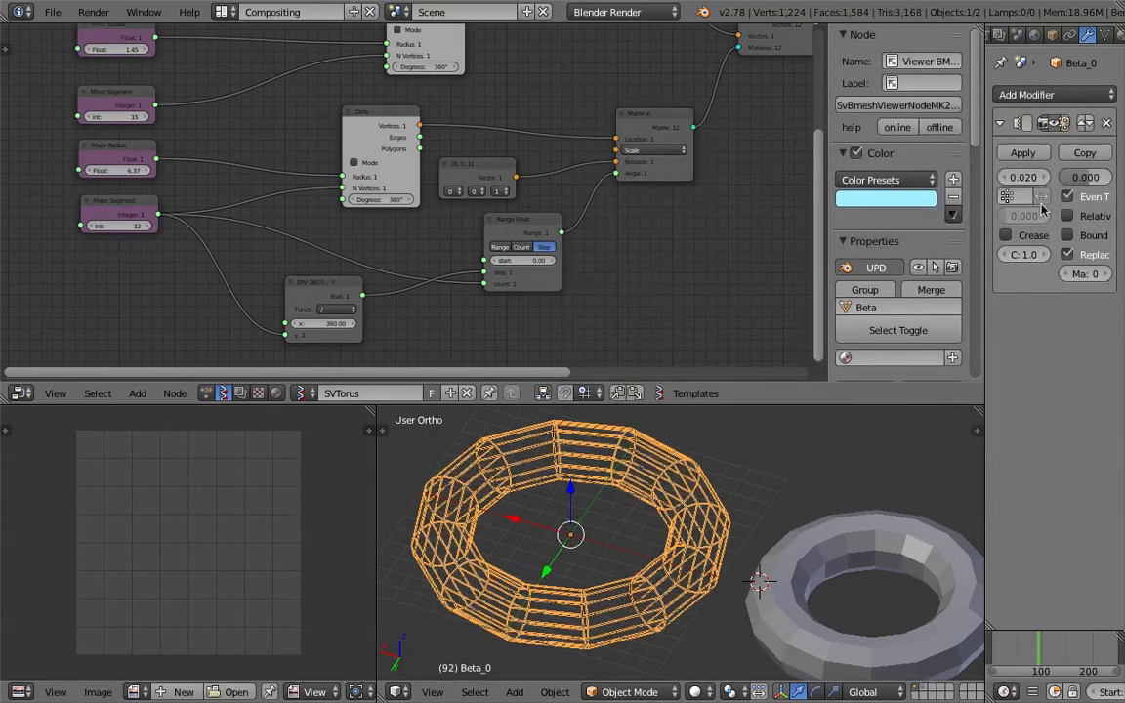
pyautogui.moveTo(985, 160); pyautogui.dragTo(884, 164)
# Step: Try the Wireframe modifier with offset 0.7636, thickness 0.4012 and Even Thickness off, and remove the modifier
pyautogui.moveTo(1076, 180); pyautogui.dragTo(1095, 180)
pyautogui.moveTo(966, 178); pyautogui.dragTo(1022, 177)
pyautogui.click(1016, 196)
pyautogui.moveTo(946, 182); pyautogui.dragTo(1081, 181)
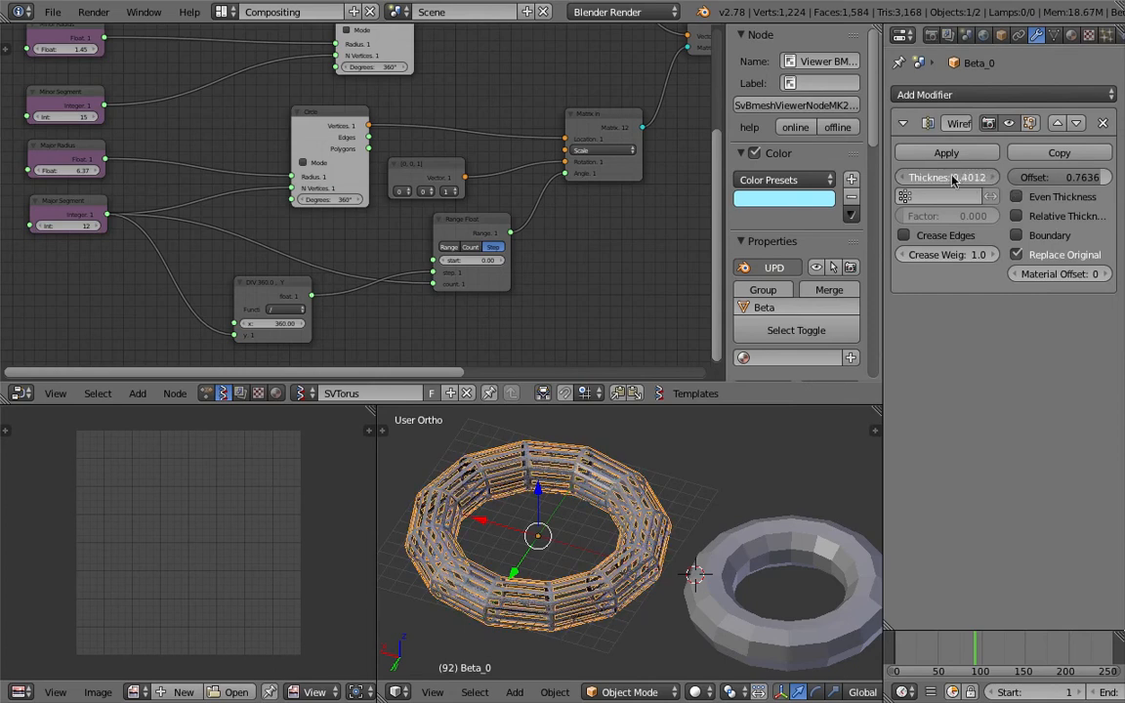
pyautogui.moveTo(675, 479); pyautogui.dragTo(661, 510, button='middle')
pyautogui.hotkey('ctrl', 'x')
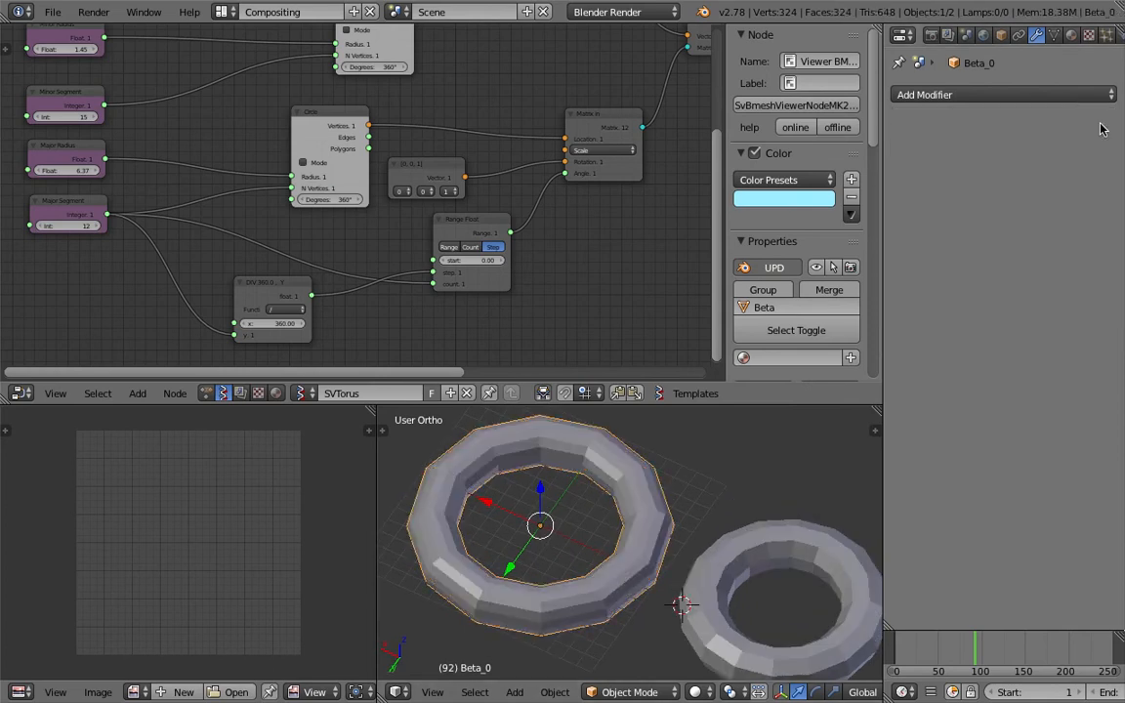
# Step: Add a Remesh modifier to the live torus mesh in Blocks mode with an octree depth of 5
pyautogui.click(1027, 97)
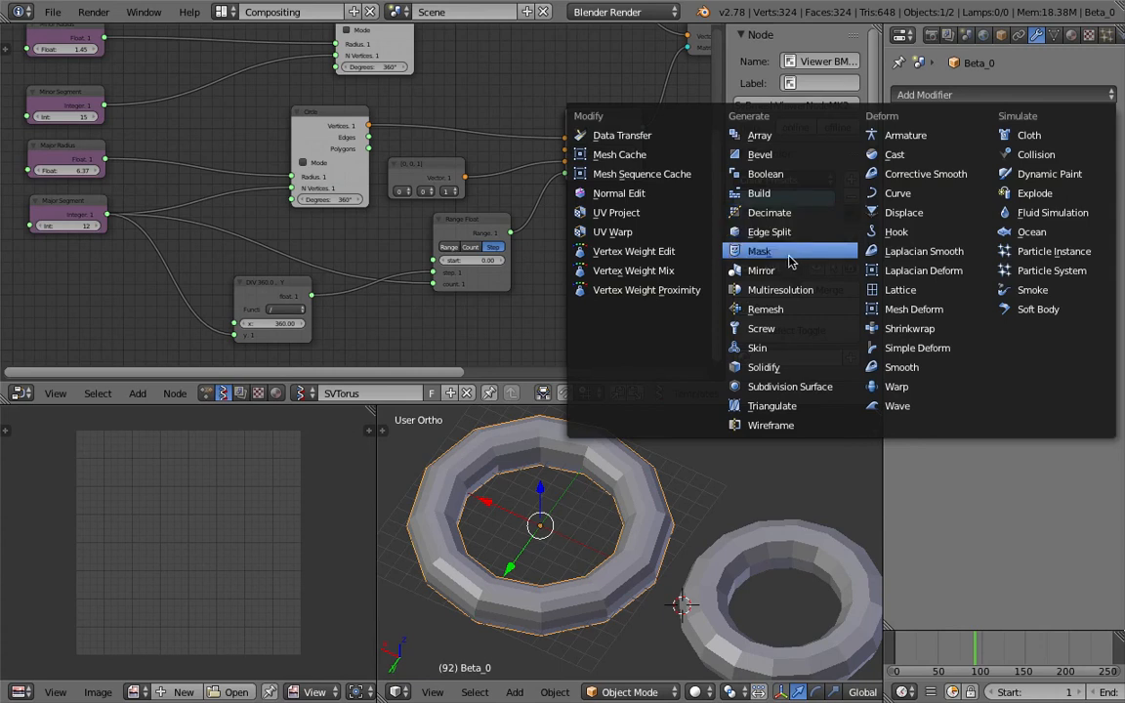
pyautogui.click(797, 309)
pyautogui.click(1016, 177)
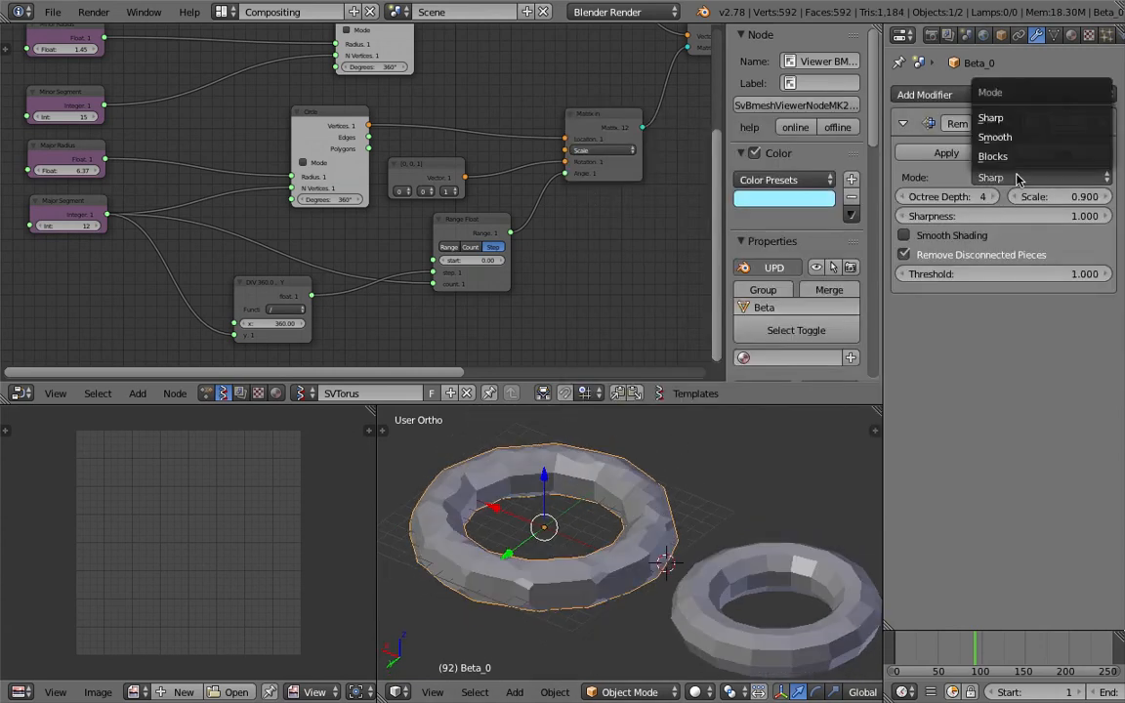
pyautogui.moveTo(634, 568); pyautogui.dragTo(624, 642, button='middle')
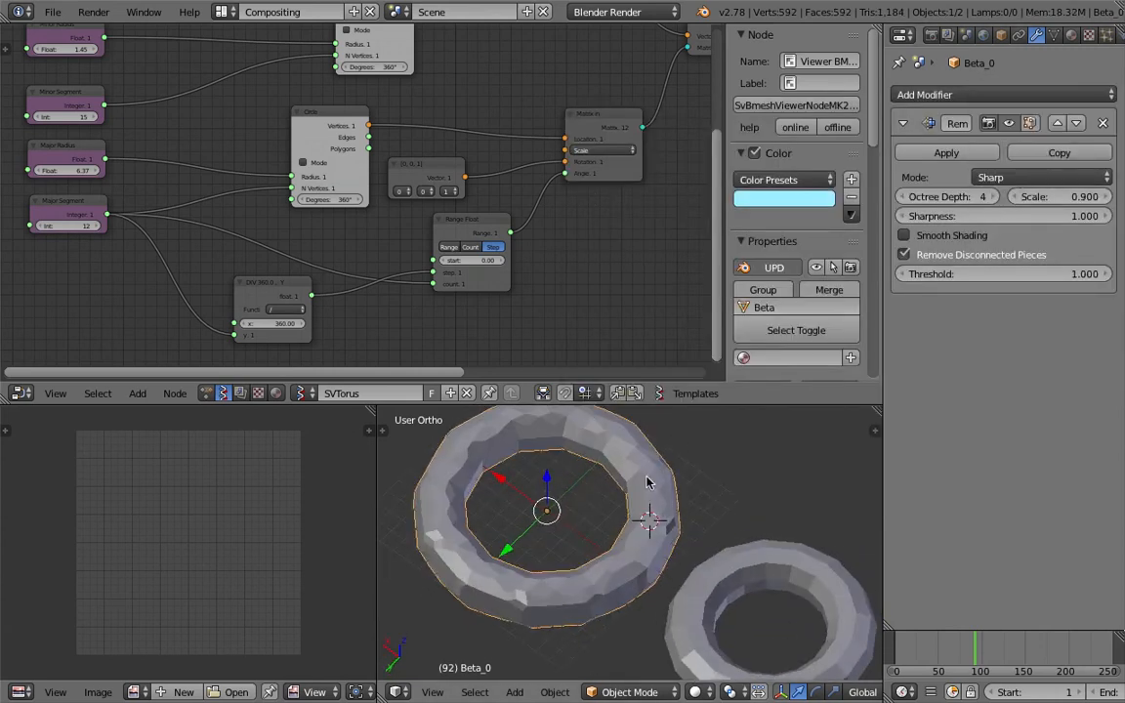
pyautogui.click(986, 177)
pyautogui.click(932, 117)
pyautogui.moveTo(681, 548); pyautogui.dragTo(622, 518, button='middle')
pyautogui.click(988, 197)
# Step: Set Minor Radius to 1.99, Minor Segment to 19, Major Radius to 6.34 and Major Segment to 7
pyautogui.scroll(-1, 239, 217)
pyautogui.moveTo(207, 225); pyautogui.dragTo(313, 264, button='middle')
pyautogui.scroll(1, 293, 254)
pyautogui.moveTo(182, 213)
pyautogui.mouseDown()
pyautogui.moveTo(228, 213)
pyautogui.moveTo(161, 213)
pyautogui.mouseUp()
pyautogui.moveTo(195, 273)
pyautogui.mouseDown()
pyautogui.moveTo(164, 272)
pyautogui.moveTo(210, 272)
pyautogui.moveTo(178, 273)
pyautogui.mouseUp()
pyautogui.moveTo(201, 155); pyautogui.dragTo(217, 154)
pyautogui.moveTo(207, 213); pyautogui.dragTo(221, 213)
pyautogui.moveTo(191, 81); pyautogui.dragTo(327, 115)
# Step: Add a Wireframe modifier below Remesh on the live torus mesh and deselect all objects
pyautogui.click(1002, 95)
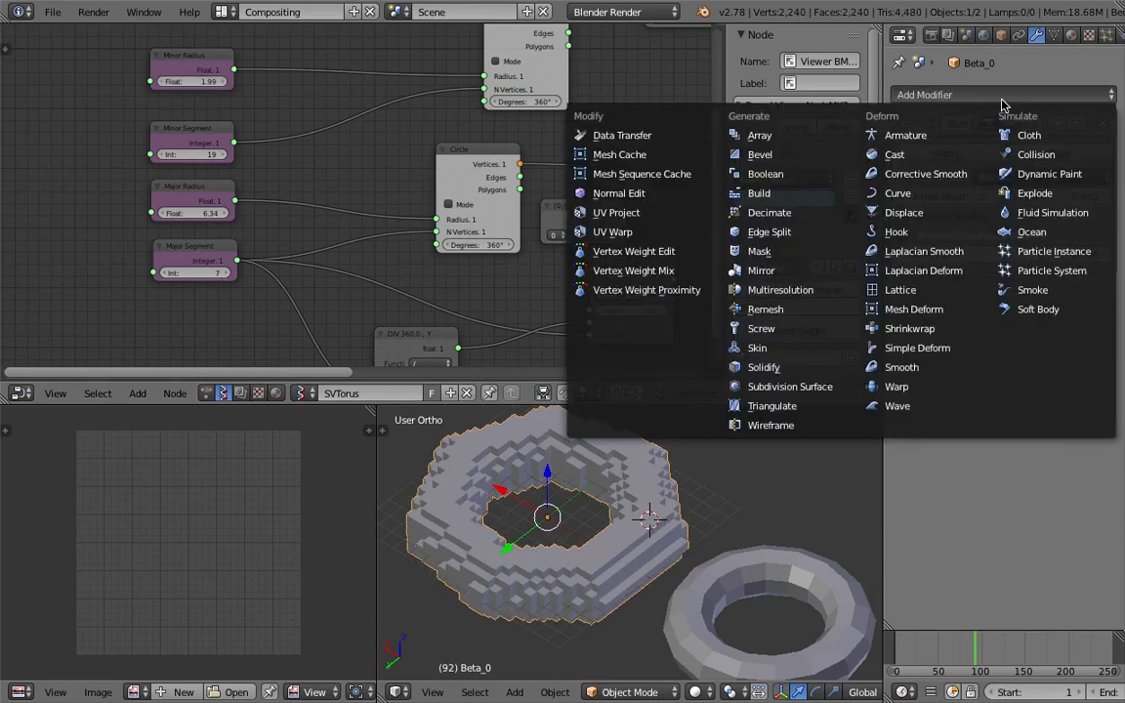
pyautogui.click(825, 425)
pyautogui.moveTo(552, 595); pyautogui.dragTo(701, 493, button='middle')
pyautogui.press('a')
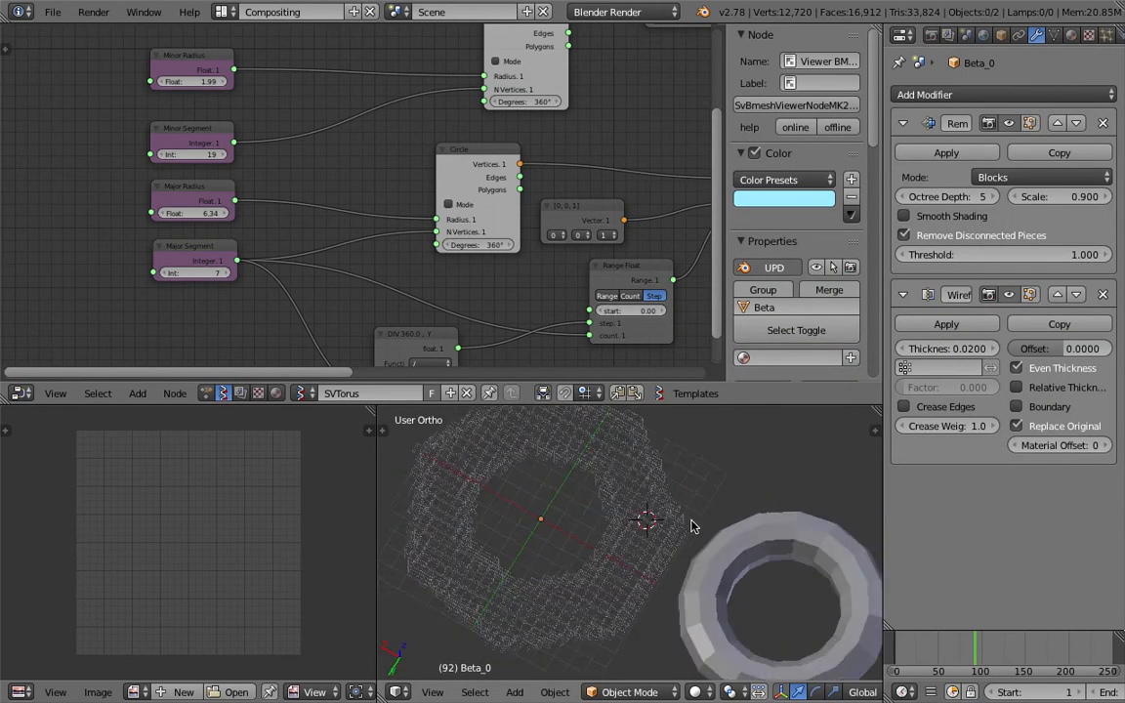
pyautogui.scroll(4, 652, 518)
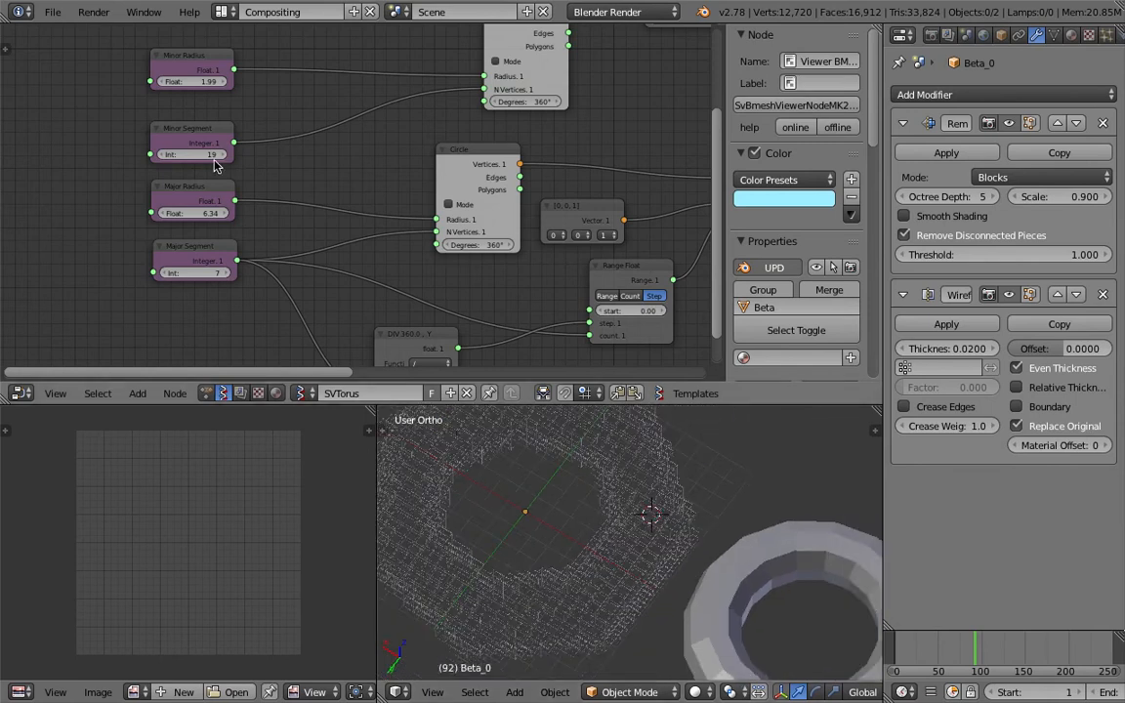
# Step: Set Minor Segment to 25 and increase the thickness of the Wireframe modifier
pyautogui.moveTo(206, 155); pyautogui.dragTo(235, 155)
pyautogui.moveTo(208, 198); pyautogui.dragTo(194, 198)
pyautogui.moveTo(943, 349); pyautogui.dragTo(976, 348)
# Step: Expand the 3D view over the image editor, and scale and move the baked torus clear of the wireframe torus
pyautogui.moveTo(370, 411); pyautogui.dragTo(300, 422)
pyautogui.rightClick(579, 548)
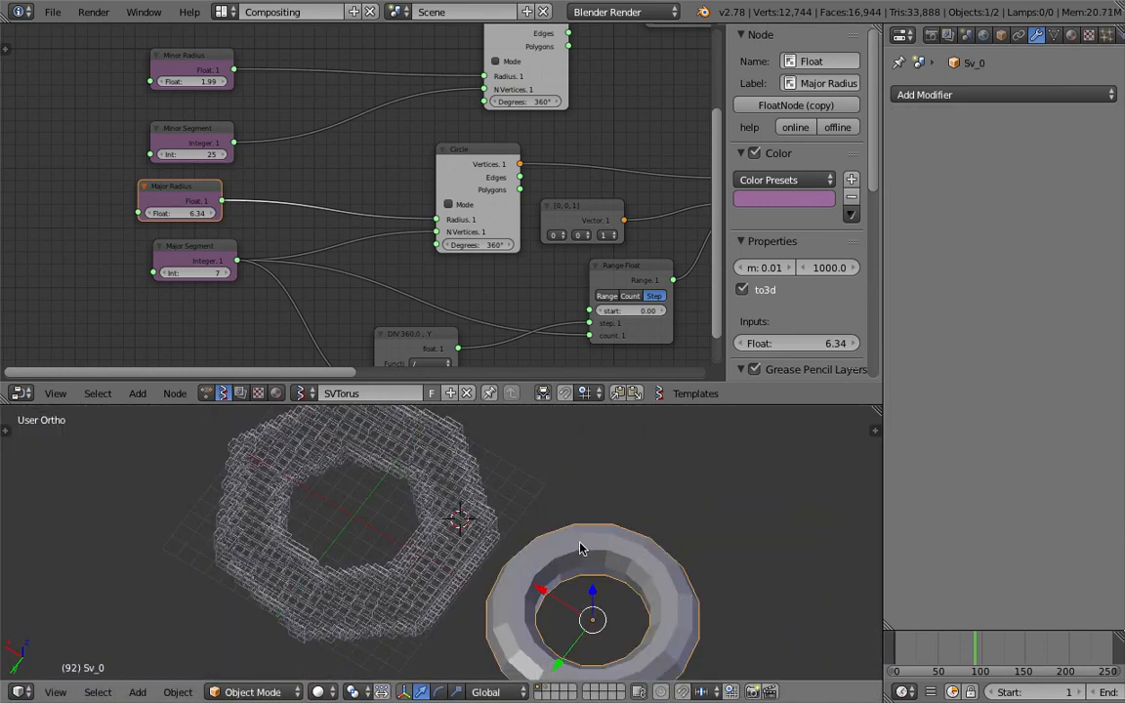
pyautogui.moveTo(579, 536); pyautogui.dragTo(714, 495, button='middle')
pyautogui.scroll(-2, 673, 507)
pyautogui.press('s')
pyautogui.click(660, 534)
pyautogui.press('g')
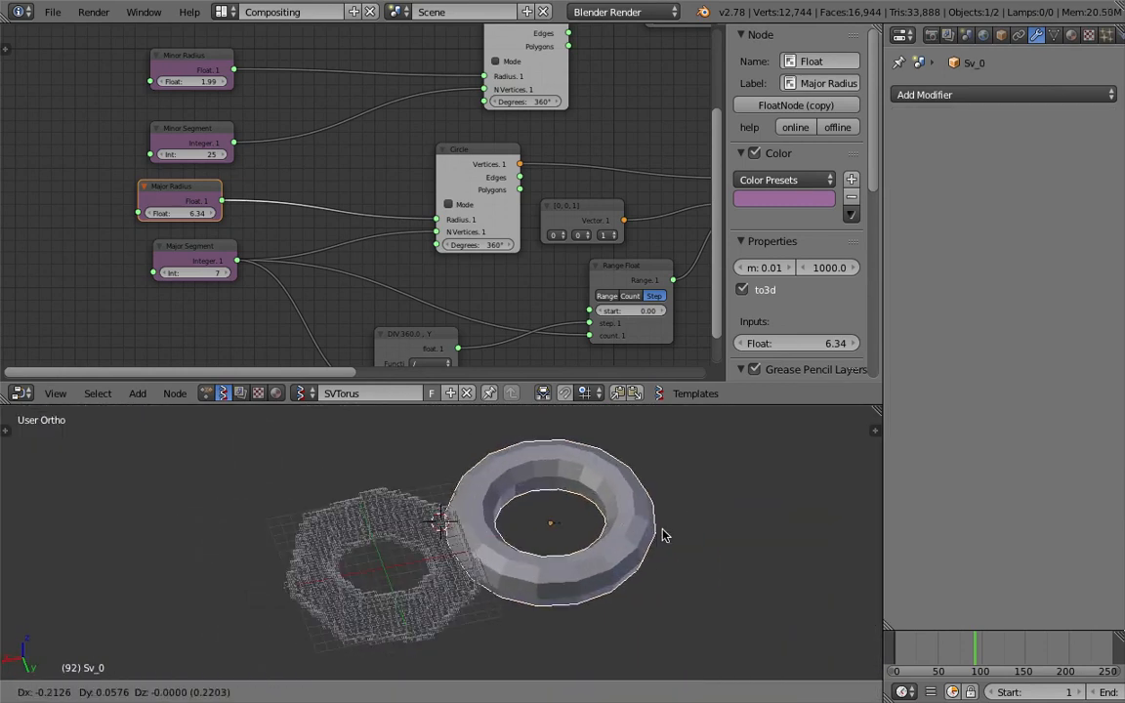
pyautogui.click(717, 532)
pyautogui.press('s')
pyautogui.click(683, 522)
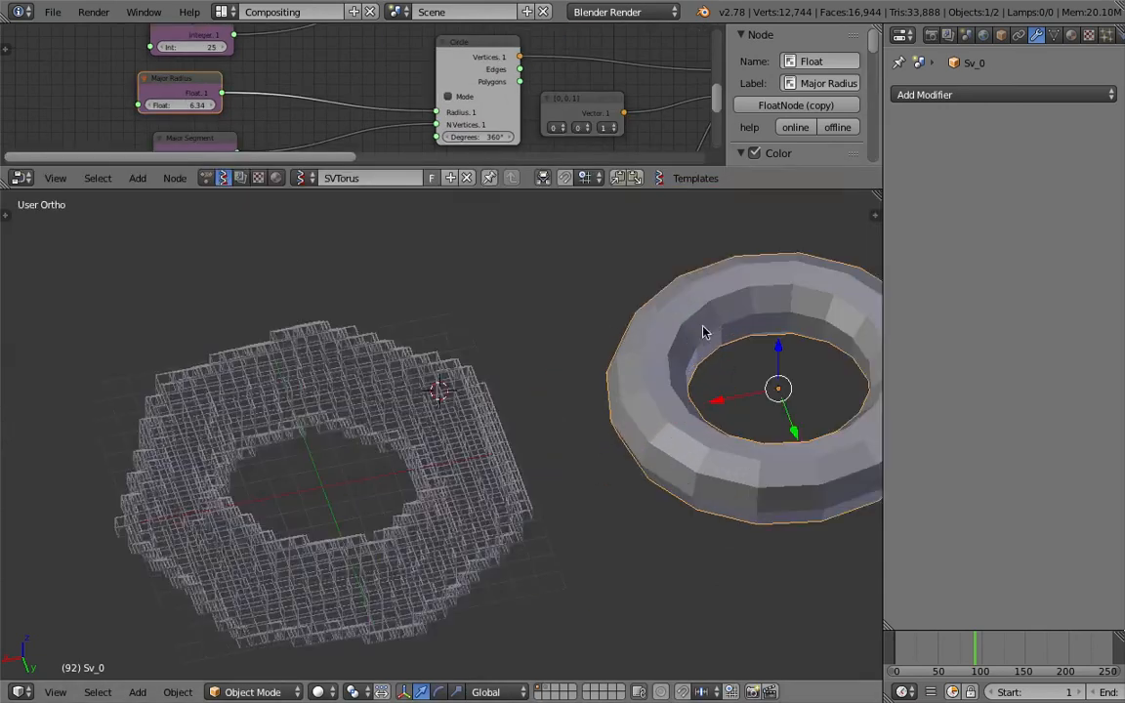
pyautogui.scroll(-2, 703, 332)
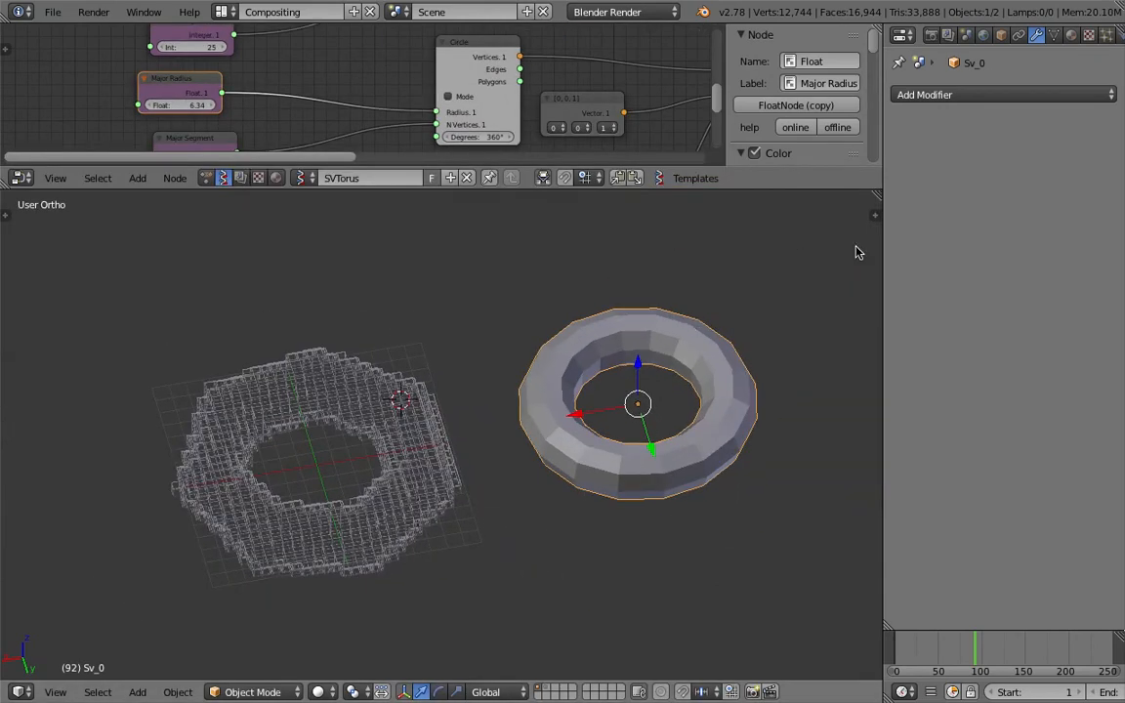
# Step: Enable Matcap shading in the 3D view and choose the rainbow-coloured normal matcap
pyautogui.press('n')
pyautogui.scroll(-10, 815, 517)
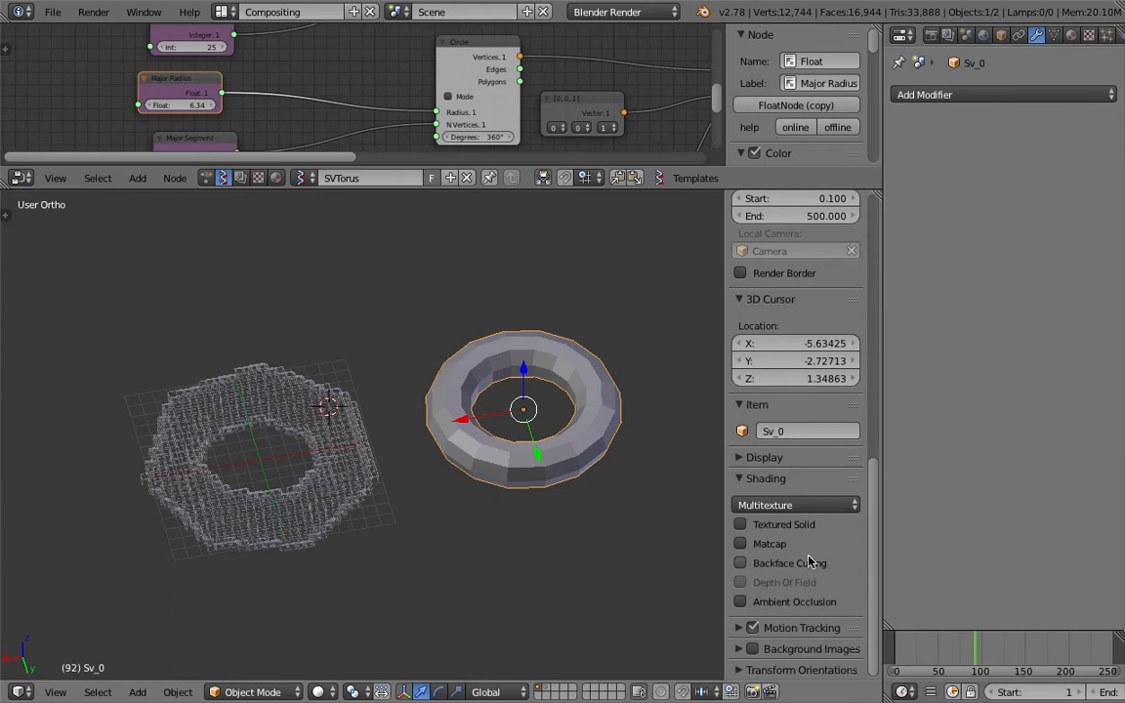
pyautogui.click(771, 544)
pyautogui.click(796, 600)
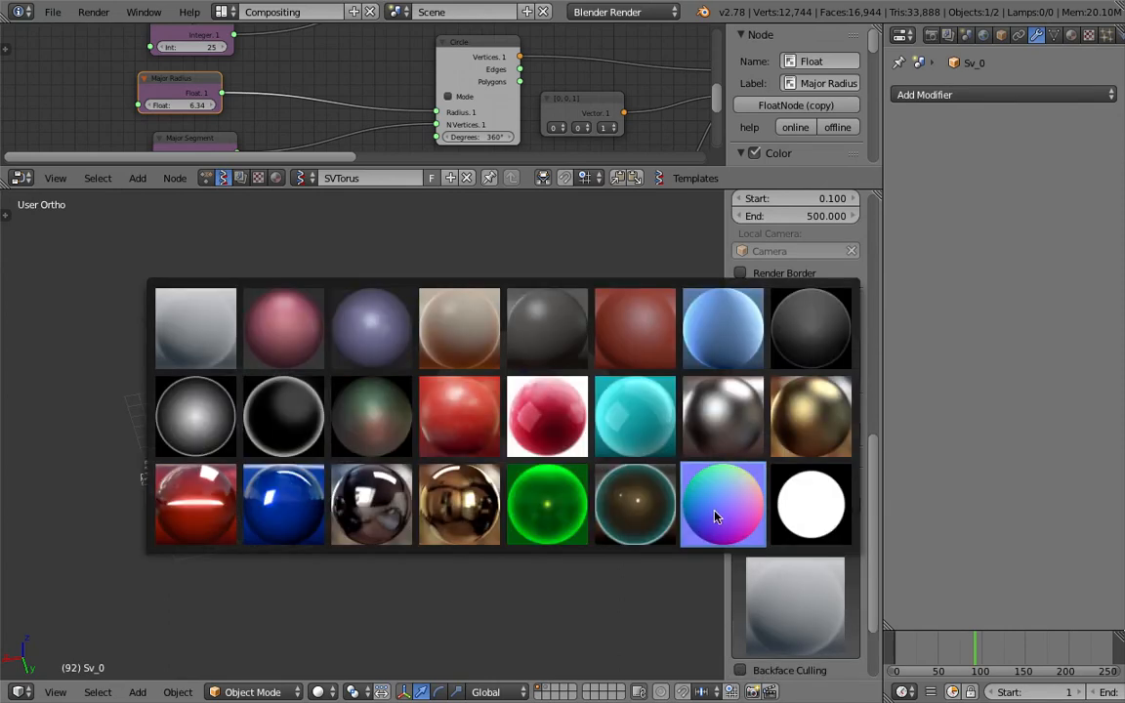
pyautogui.click(723, 508)
pyautogui.moveTo(615, 507); pyautogui.dragTo(497, 456, button='middle')
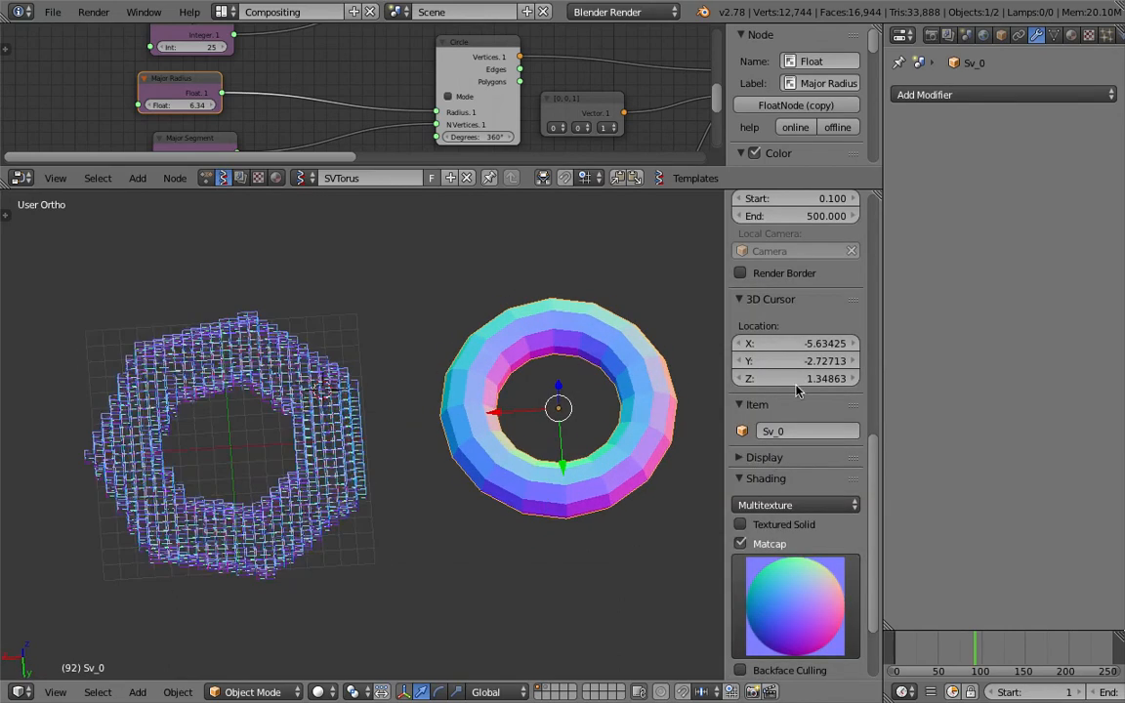
# Step: Turn on Only Render display for the 3D view and deselect all objects
pyautogui.click(772, 458)
pyautogui.click(781, 485)
pyautogui.moveTo(605, 459); pyautogui.dragTo(645, 359, button='middle')
pyautogui.press('n')
pyautogui.moveTo(826, 391); pyautogui.dragTo(653, 451, button='middle')
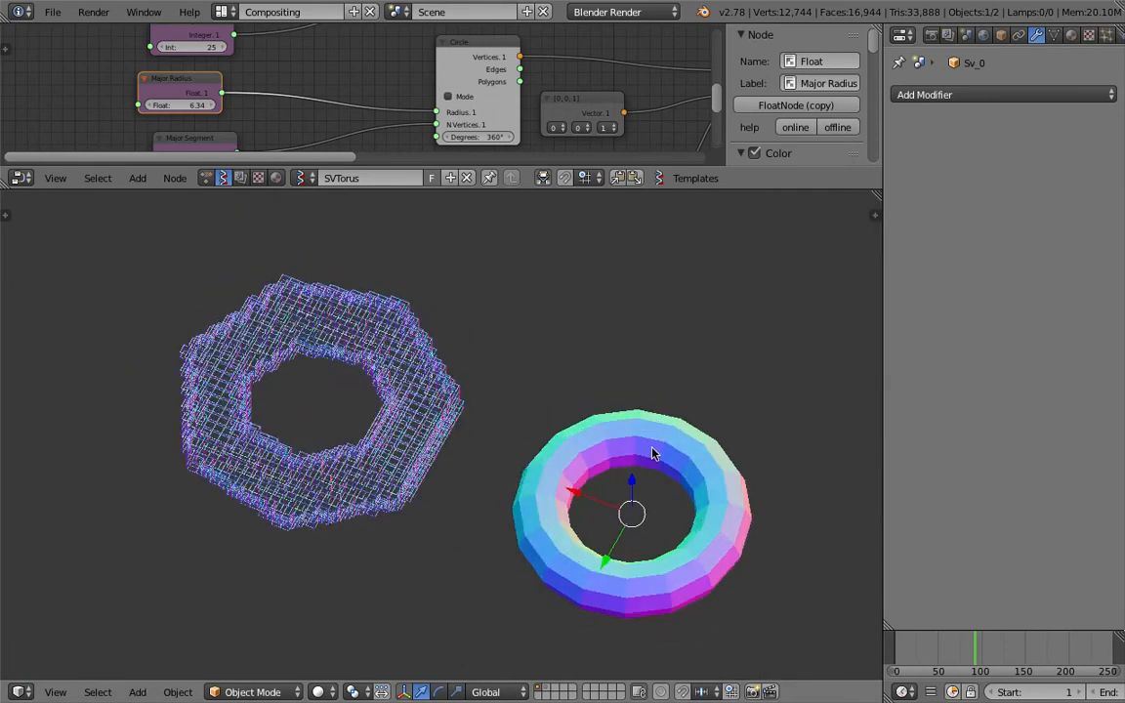
pyautogui.press('a')
pyautogui.press('a')
pyautogui.press('a')
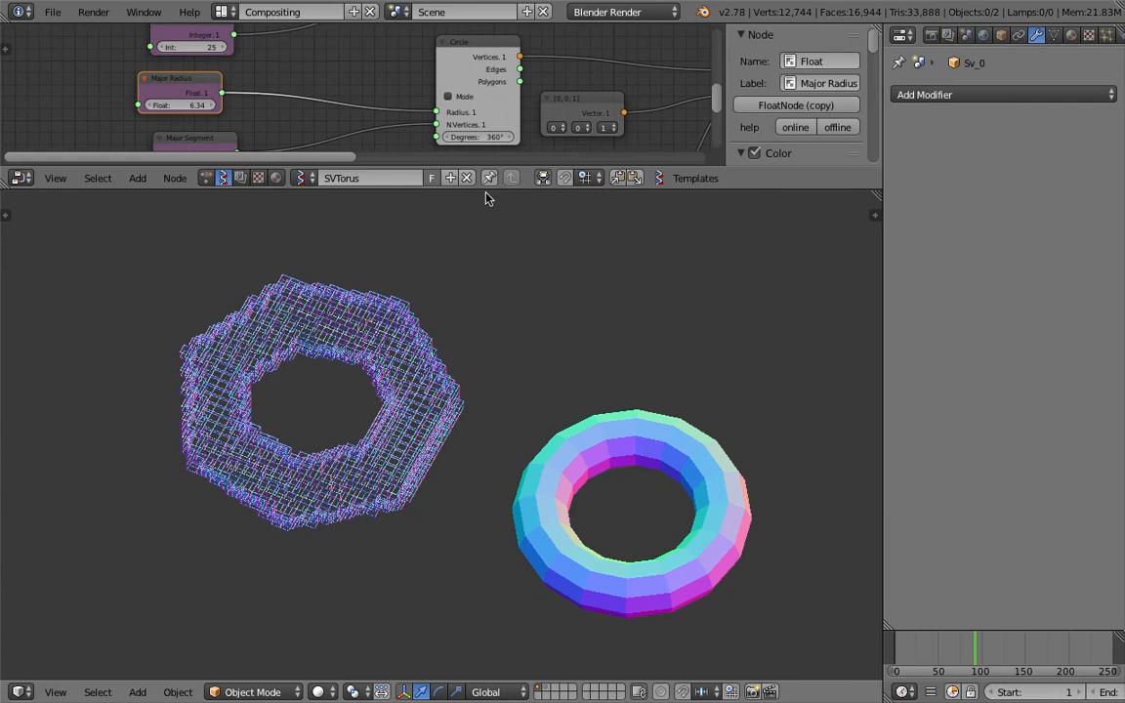
# Step: Enlarge the node editor and collapse its properties sidebar so the whole SVTorus node tree fits above the 3D view
pyautogui.moveTo(485, 187); pyautogui.dragTo(484, 337)
pyautogui.scroll(-3, 492, 145)
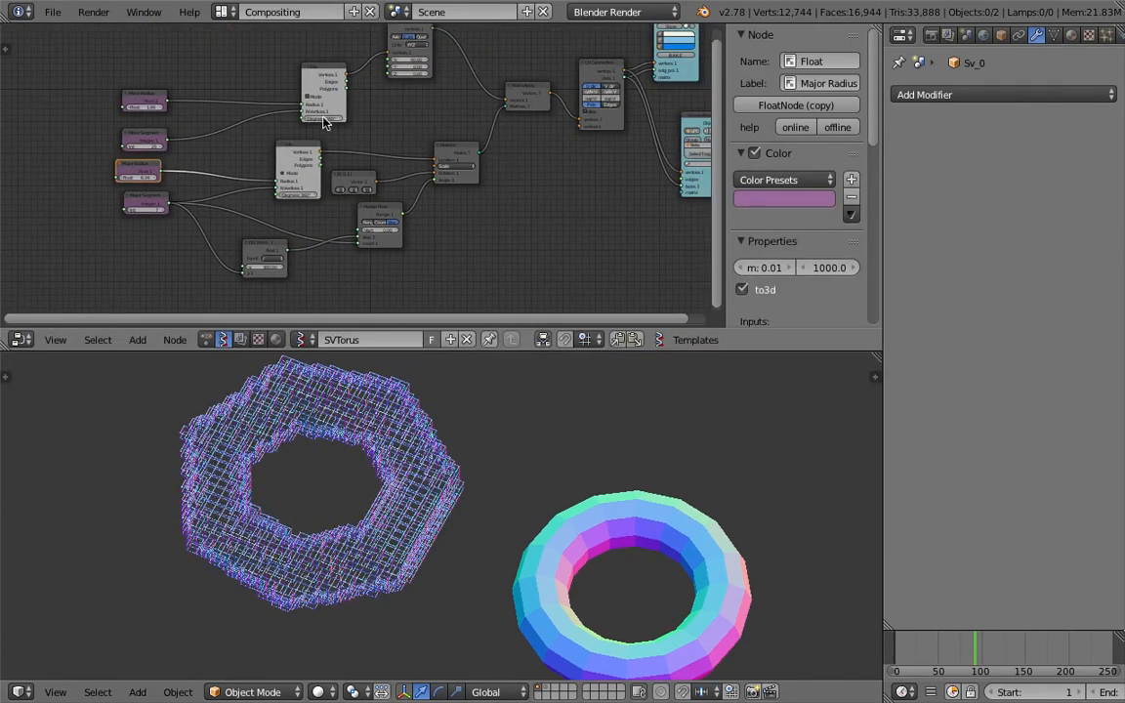
pyautogui.scroll(-2, 325, 137)
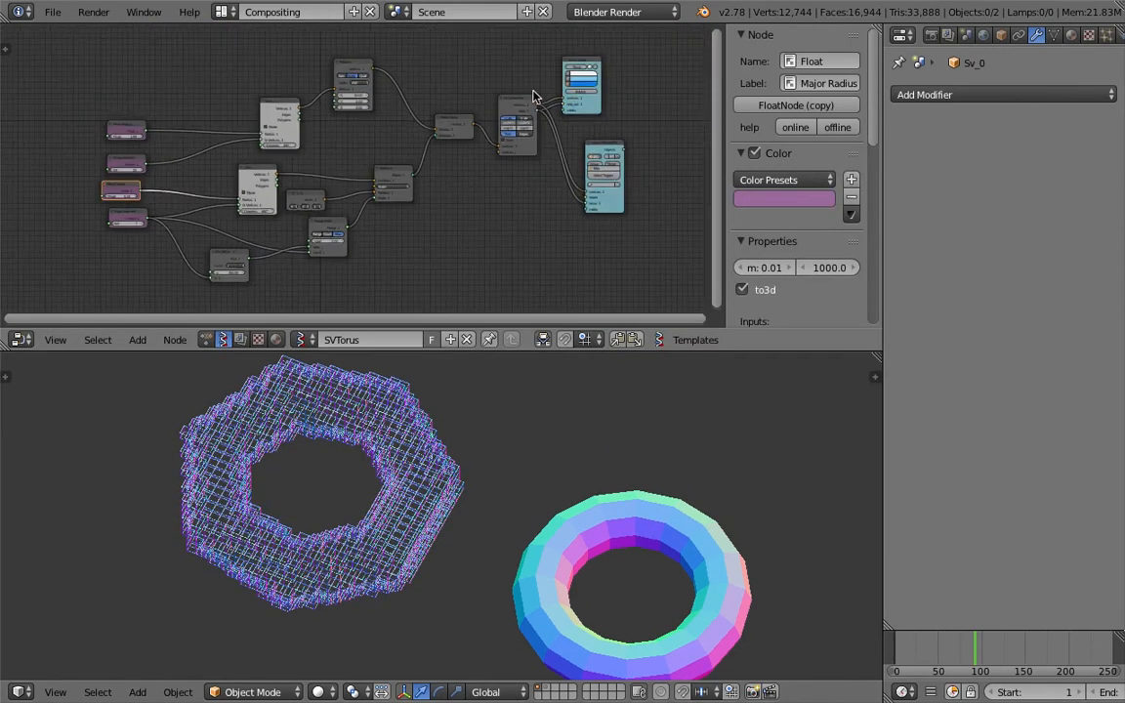
pyautogui.scroll(2, 430, 212)
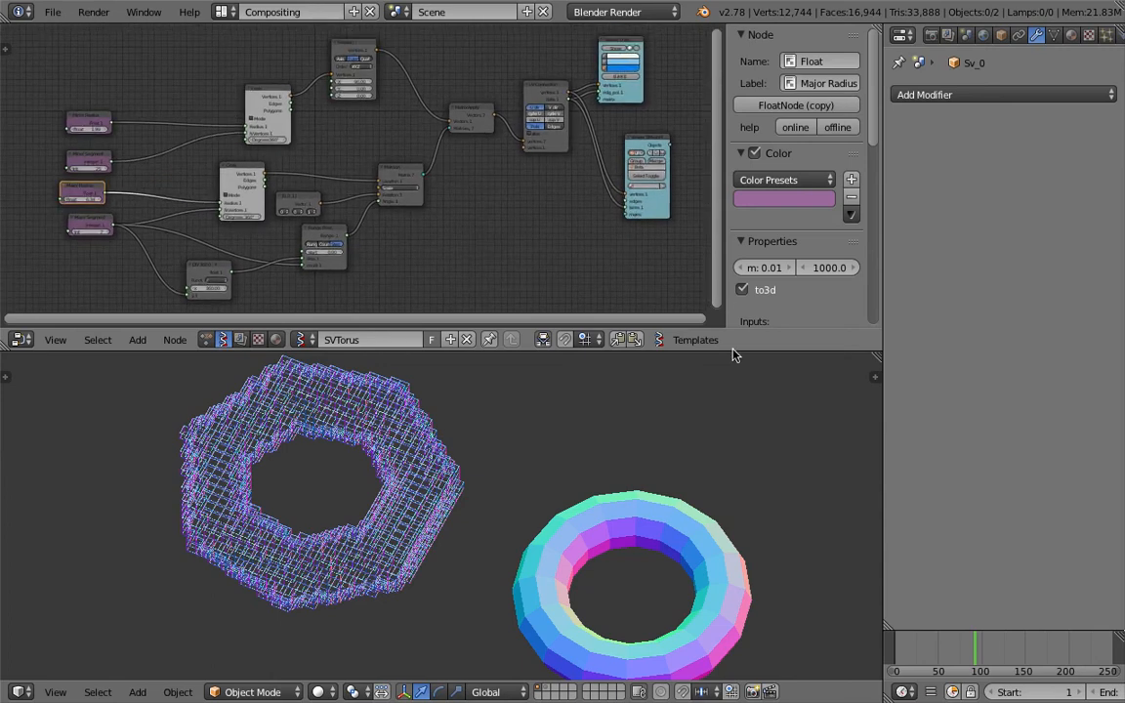
pyautogui.moveTo(736, 351); pyautogui.dragTo(736, 361)
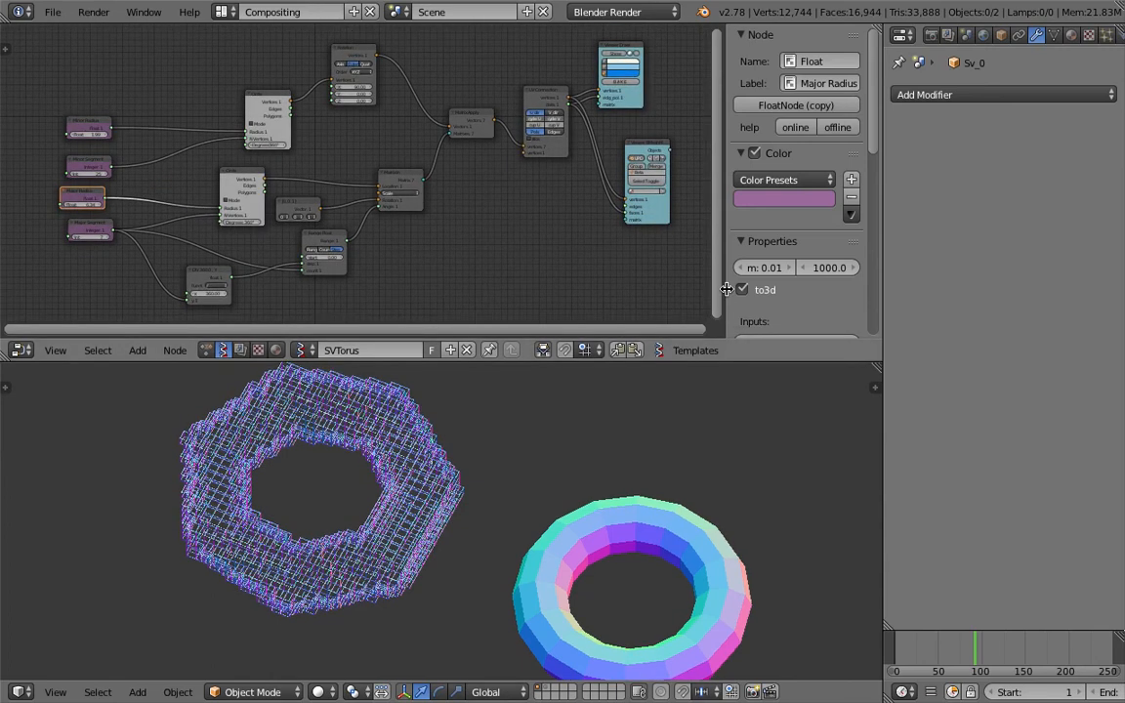
pyautogui.moveTo(727, 289); pyautogui.dragTo(994, 286)
pyautogui.moveTo(784, 362); pyautogui.dragTo(792, 345)
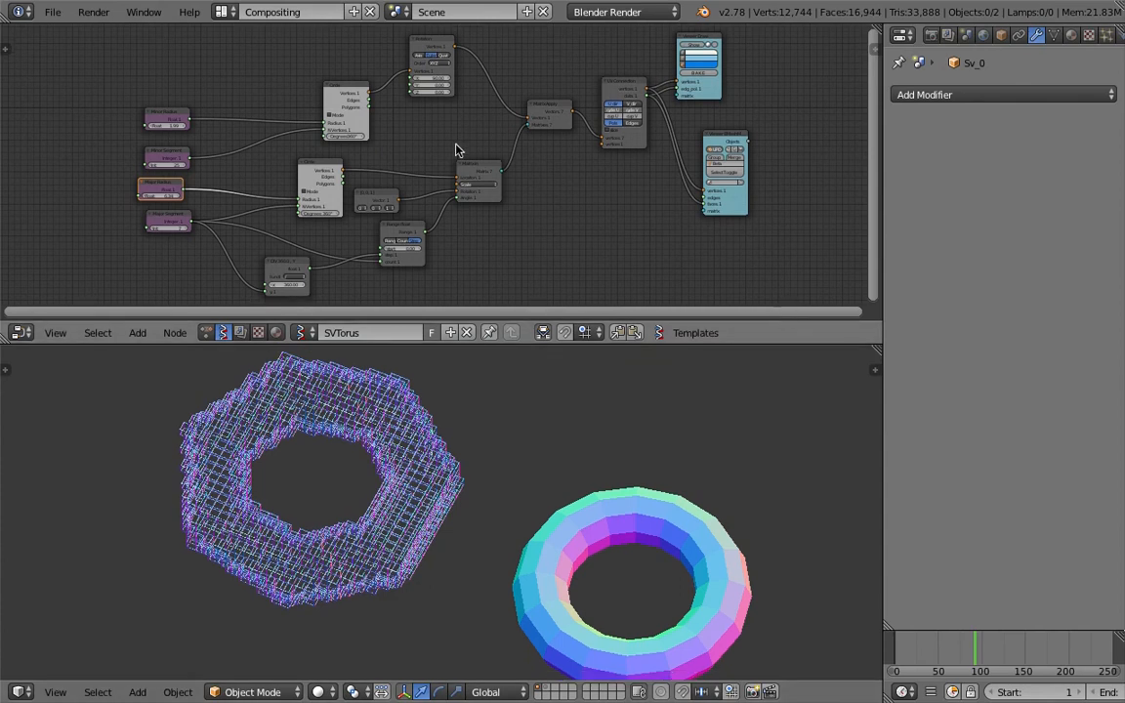
pyautogui.scroll(-1, 625, 215)
pyautogui.moveTo(541, 166); pyautogui.dragTo(540, 173, button='middle')
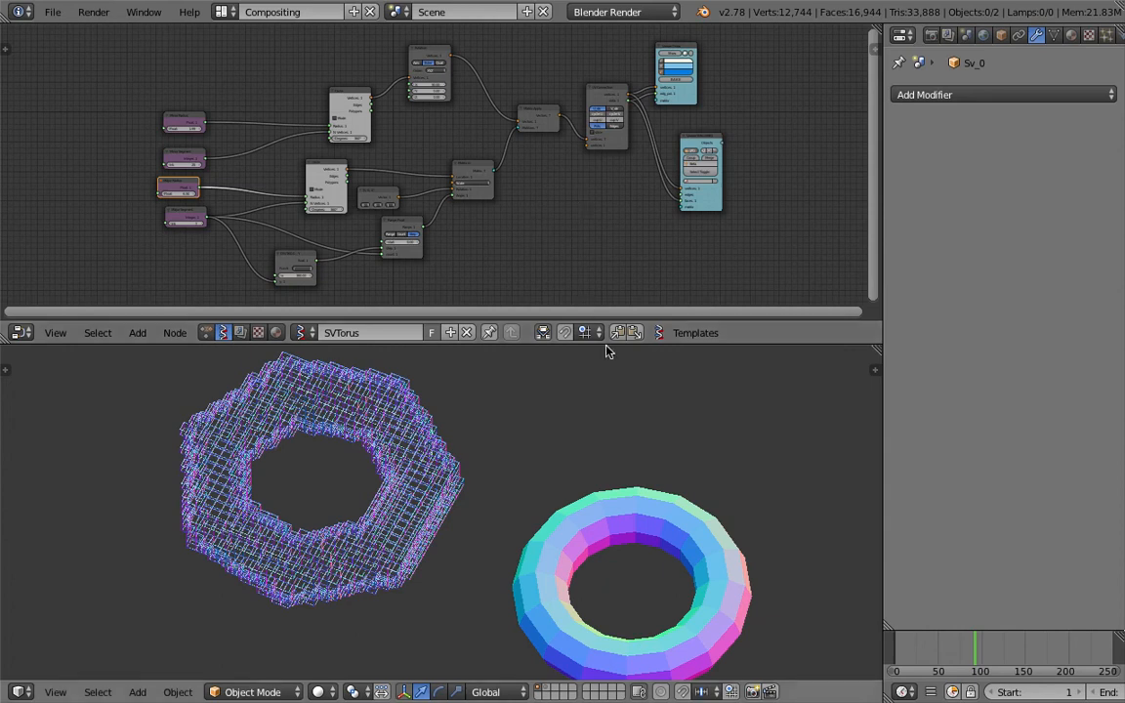
pyautogui.moveTo(606, 345); pyautogui.dragTo(590, 549, button='middle')
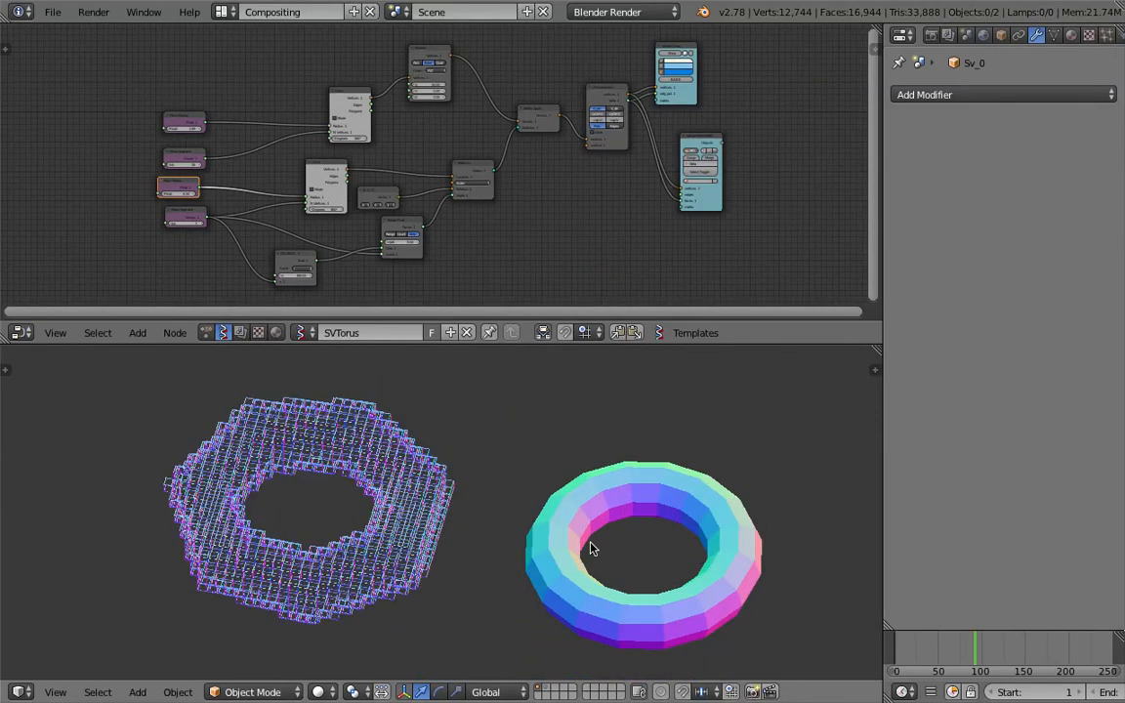
# Step: Rearrange the Minor Segment, Major Radius and Major Segment input nodes into a tidier column beneath Minor Radius
pyautogui.scroll(2, 377, 171)
pyautogui.click(143, 111)
pyautogui.moveTo(145, 111); pyautogui.dragTo(134, 151)
pyautogui.click(143, 183)
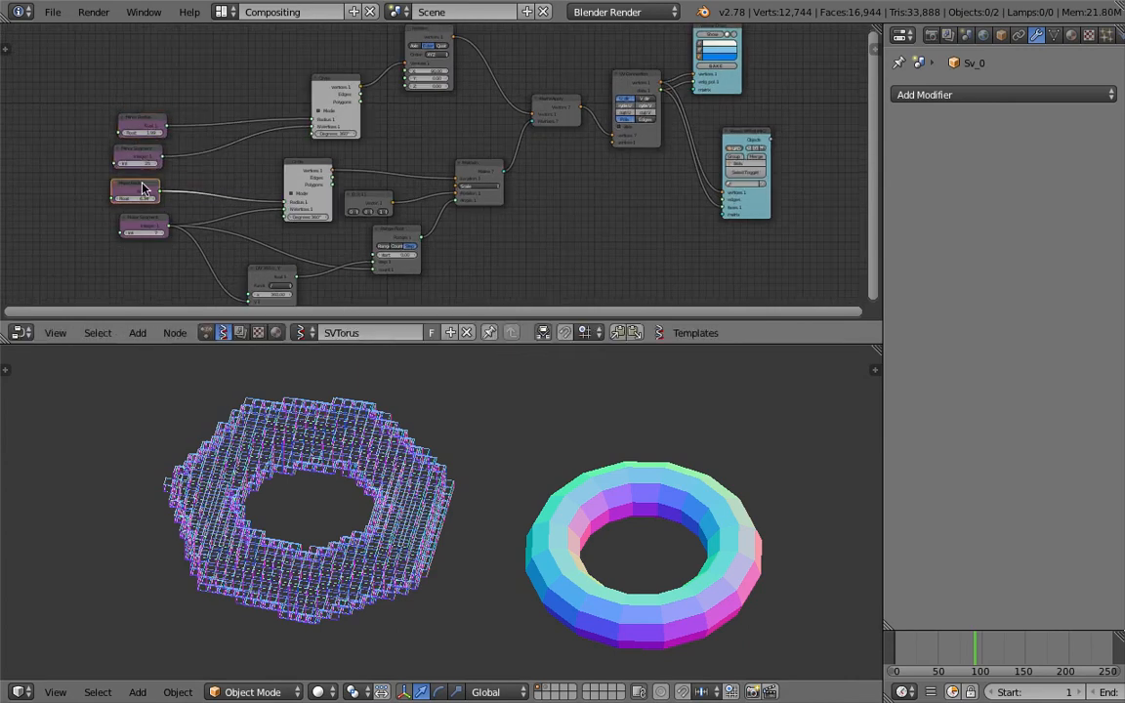
pyautogui.moveTo(153, 222); pyautogui.dragTo(146, 219)
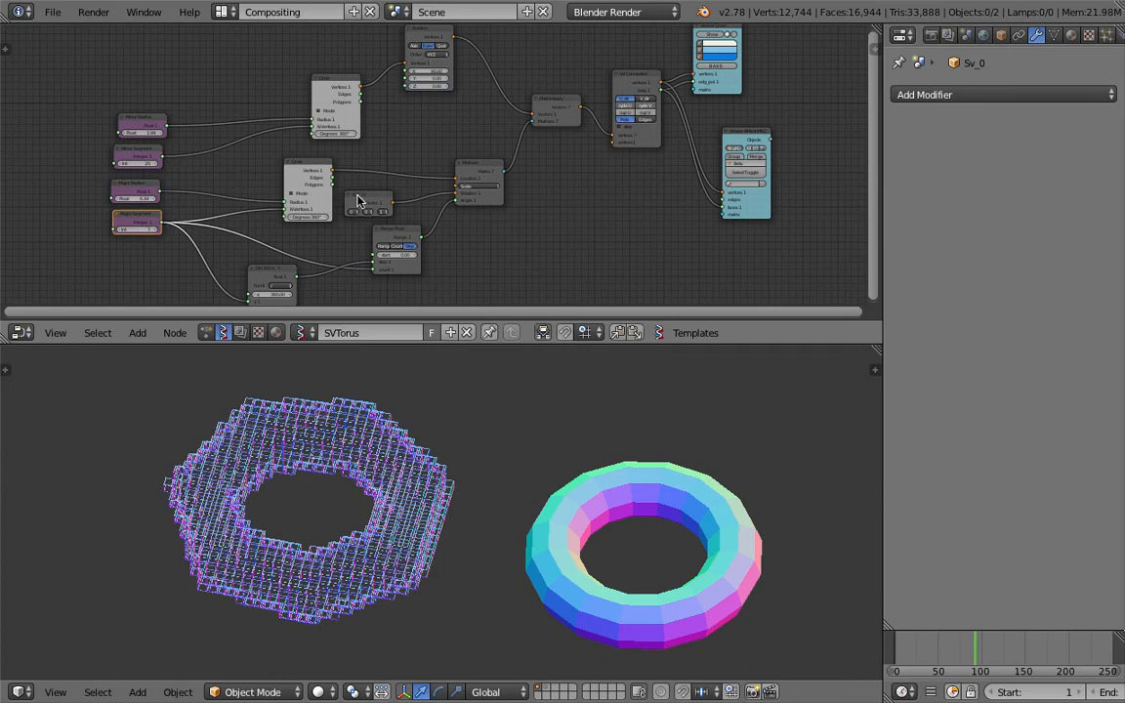
# Step: Enlarge the 3D view over the node editor, scale the solid torus up slightly, and deselect it
pyautogui.scroll(-2, 358, 200)
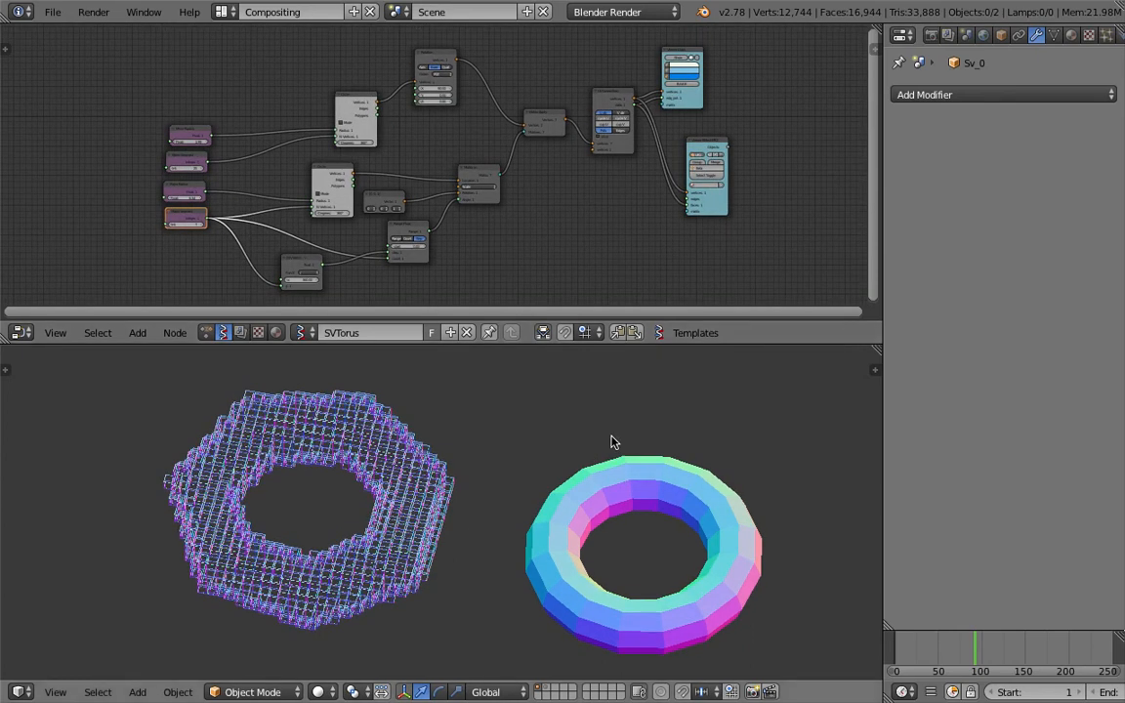
pyautogui.moveTo(621, 321); pyautogui.dragTo(625, 216)
pyautogui.rightClick(649, 452)
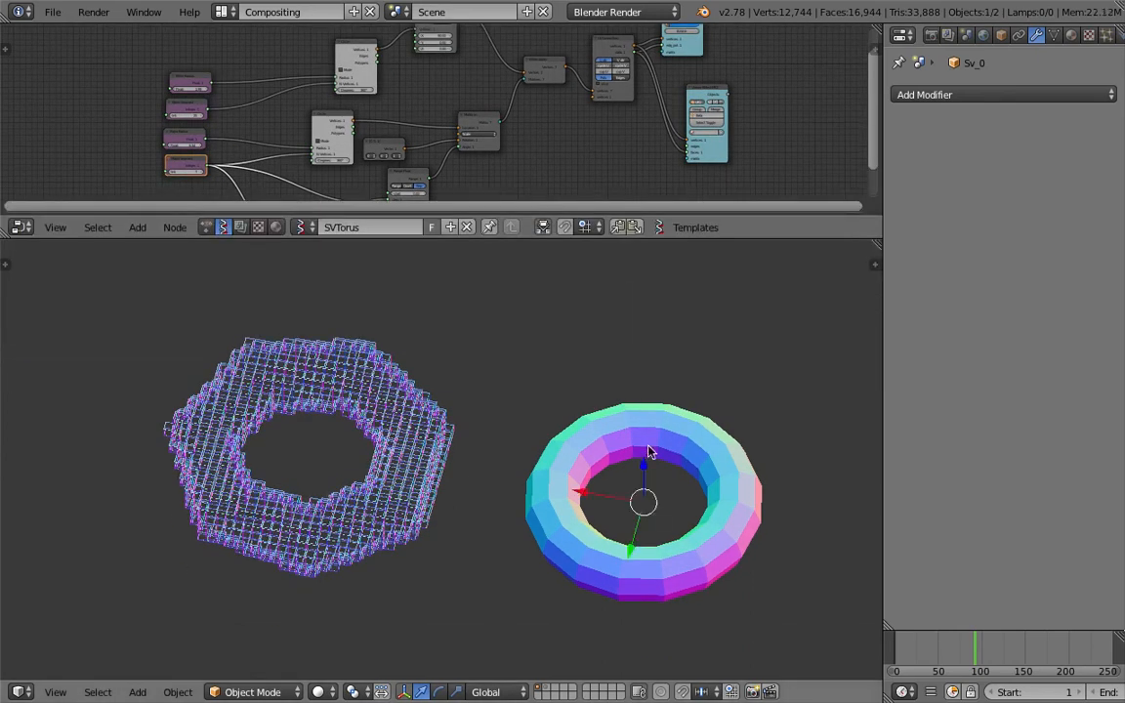
pyautogui.press('s')
pyautogui.click(755, 507)
pyautogui.keyDown('shift'); pyautogui.moveTo(685, 438); pyautogui.dragTo(655, 423, button='middle'); pyautogui.keyUp('shift')
pyautogui.press('s')
pyautogui.click(685, 473)
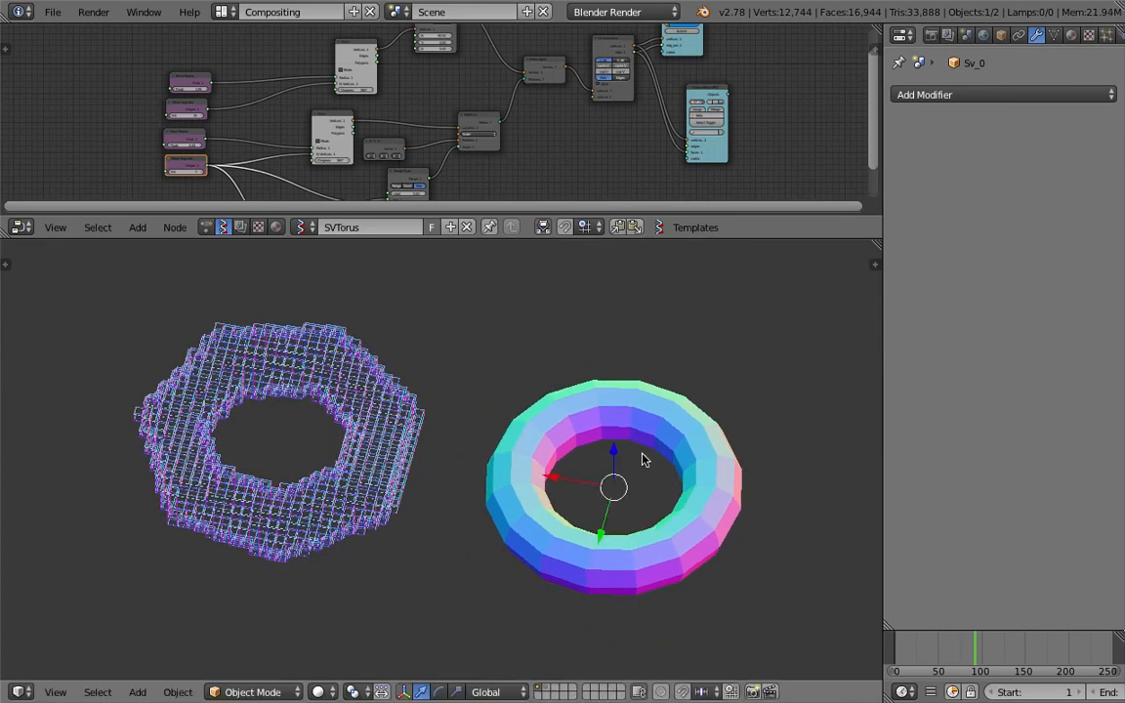
pyautogui.moveTo(656, 452); pyautogui.dragTo(631, 435, button='middle')
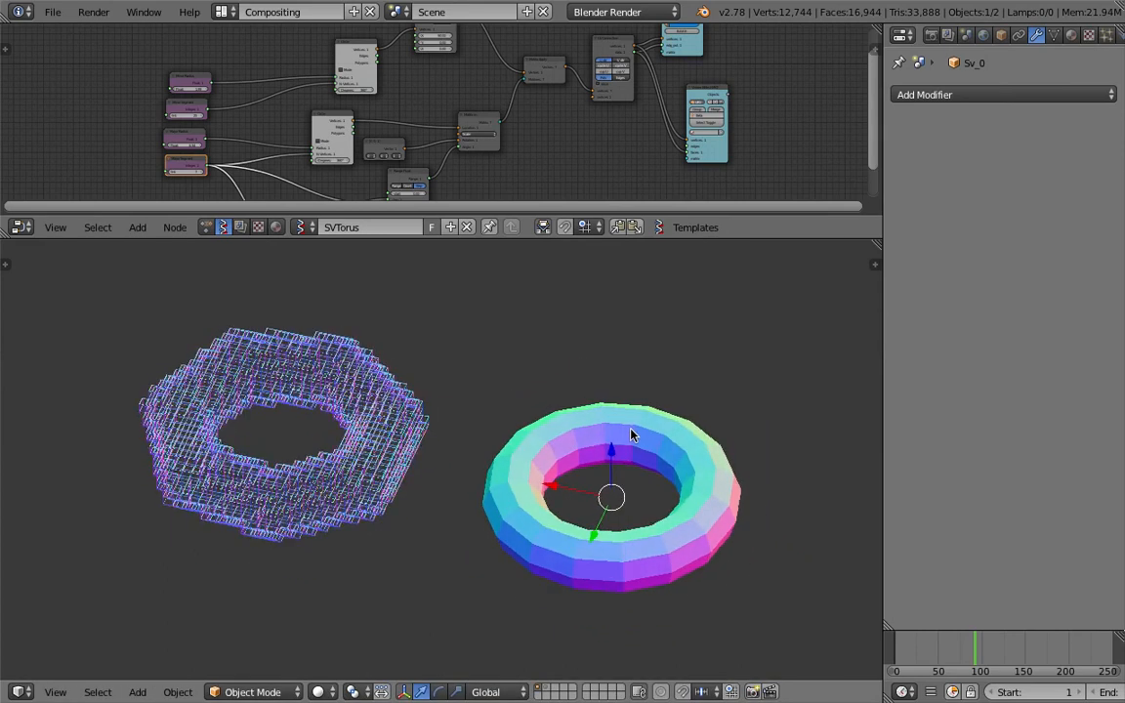
pyautogui.press('a')
# Step: Start a new file from the startup scene and delete the default cube
pyautogui.click(54, 13)
pyautogui.click(73, 34)
pyautogui.click(78, 43)
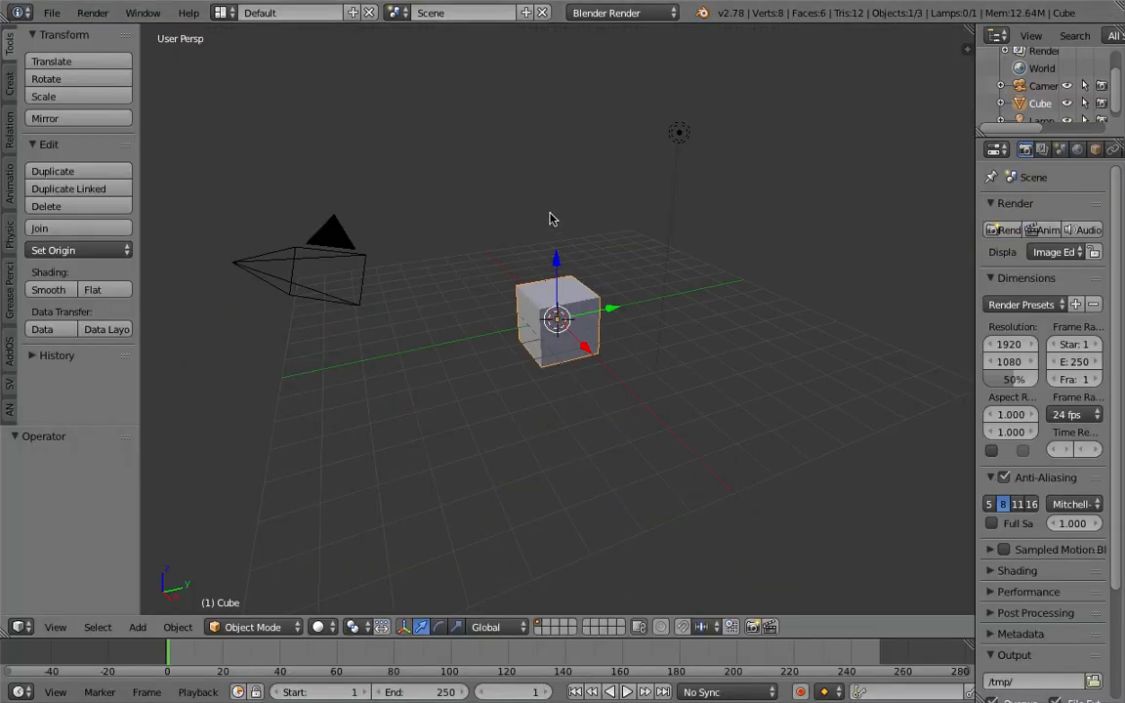
pyautogui.press('Delete')
# Step: Switch to the Compositing screen layout and create a new Sverchok node tree
pyautogui.click(222, 12)
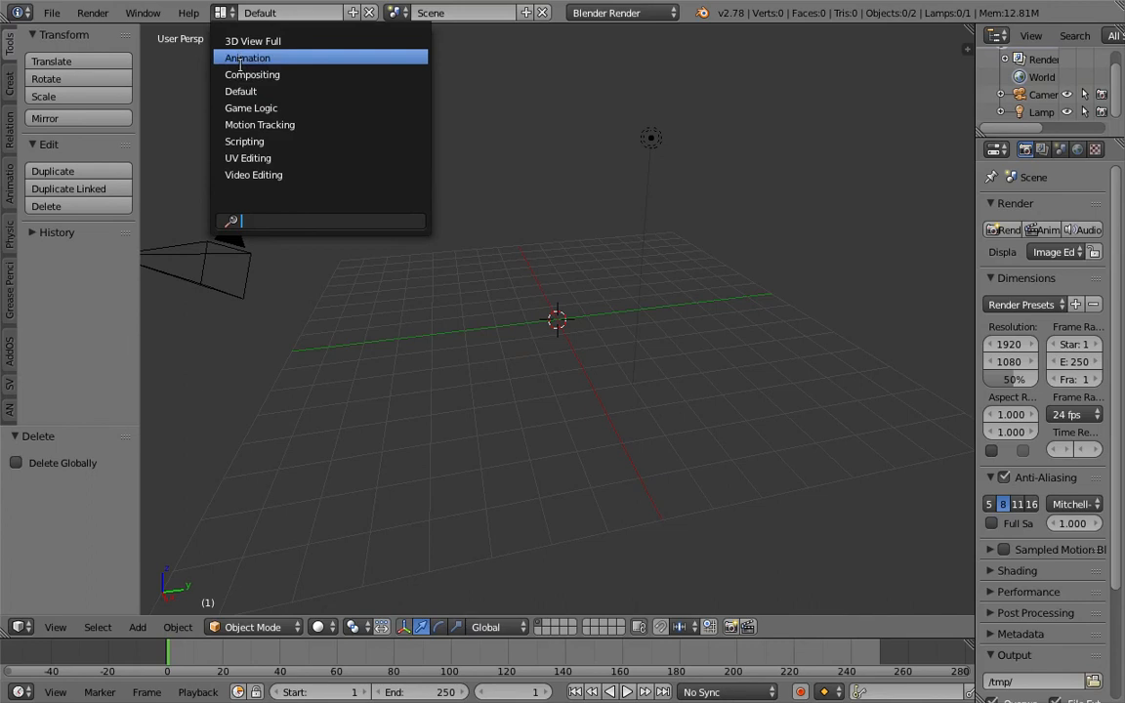
pyautogui.click(256, 74)
pyautogui.click(222, 409)
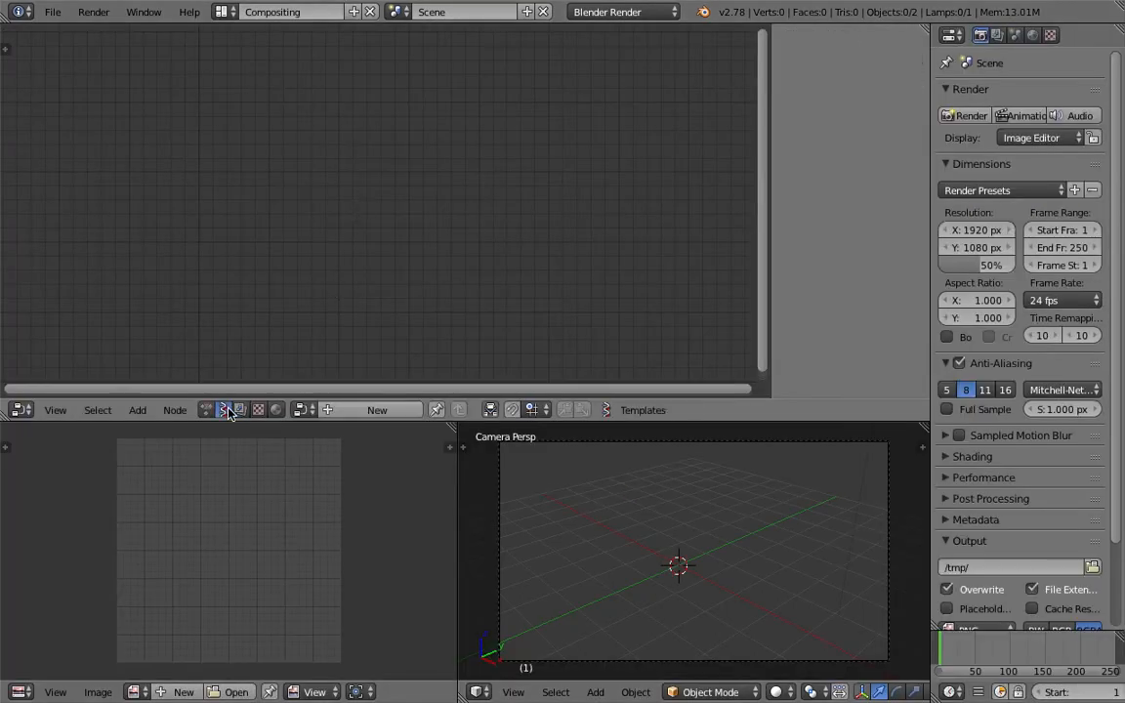
pyautogui.click(374, 409)
# Step: Import sv_torus_basic.json from the Desktop folder into the current Sverchok node tree
pyautogui.click(791, 144)
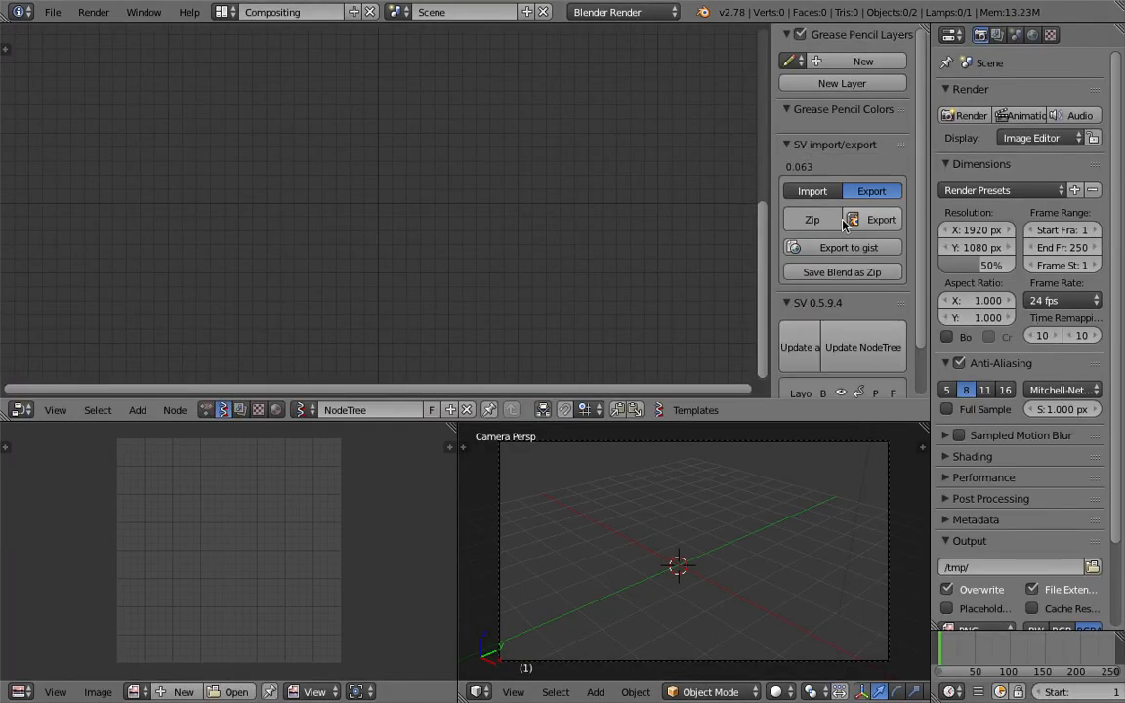
pyautogui.click(811, 191)
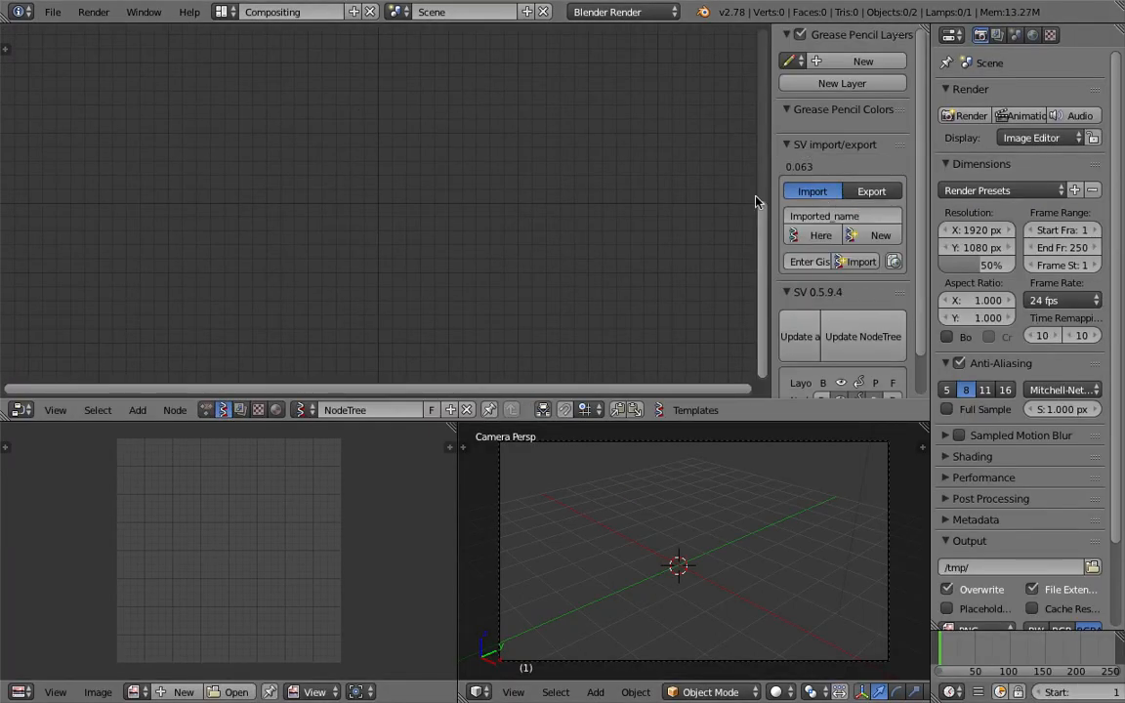
pyautogui.click(859, 260)
pyautogui.scroll(-3, 83, 252)
pyautogui.click(59, 235)
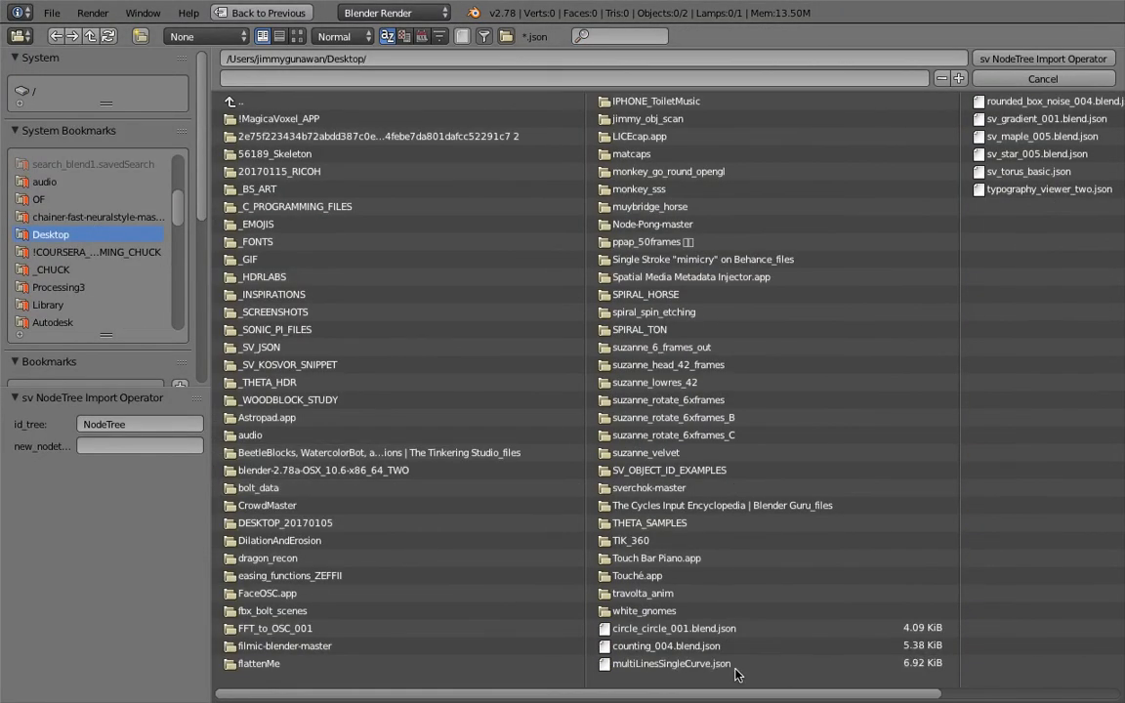
pyautogui.click(1037, 168)
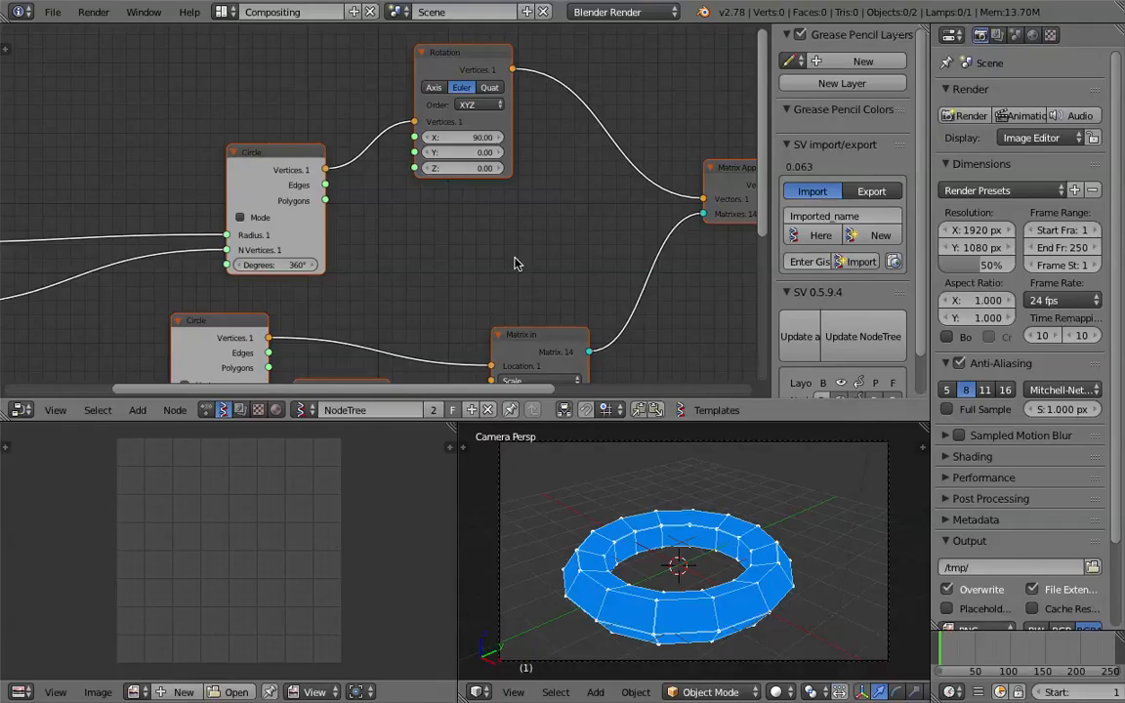
# Step: Enlarge the 3D view and show the Sverchok node tree properties in a widened tool shelf
pyautogui.scroll(-4, 524, 215)
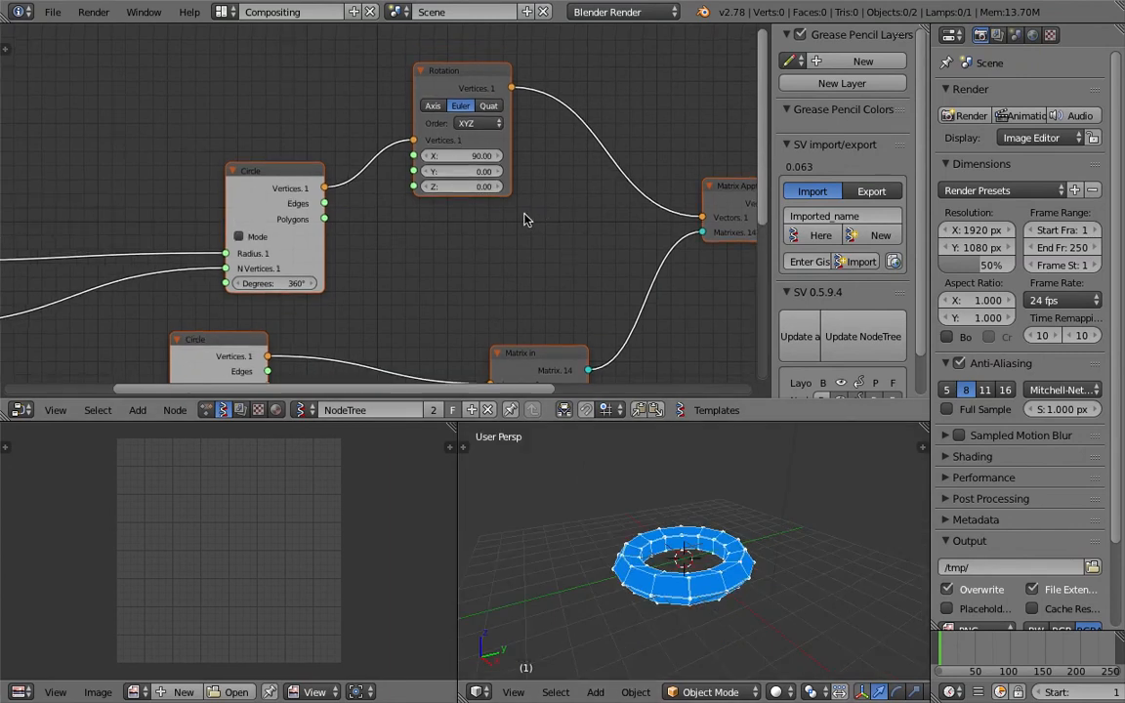
pyautogui.moveTo(485, 423); pyautogui.dragTo(362, 230)
pyautogui.press('t')
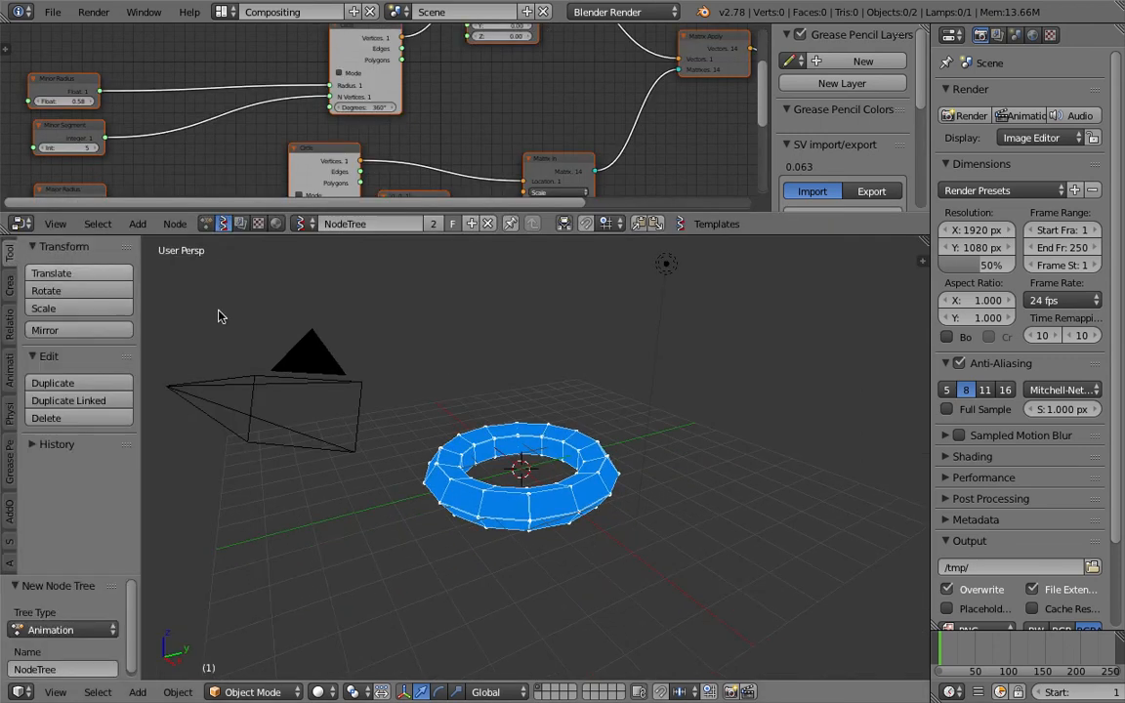
pyautogui.moveTo(498, 443); pyautogui.dragTo(538, 432, button='middle')
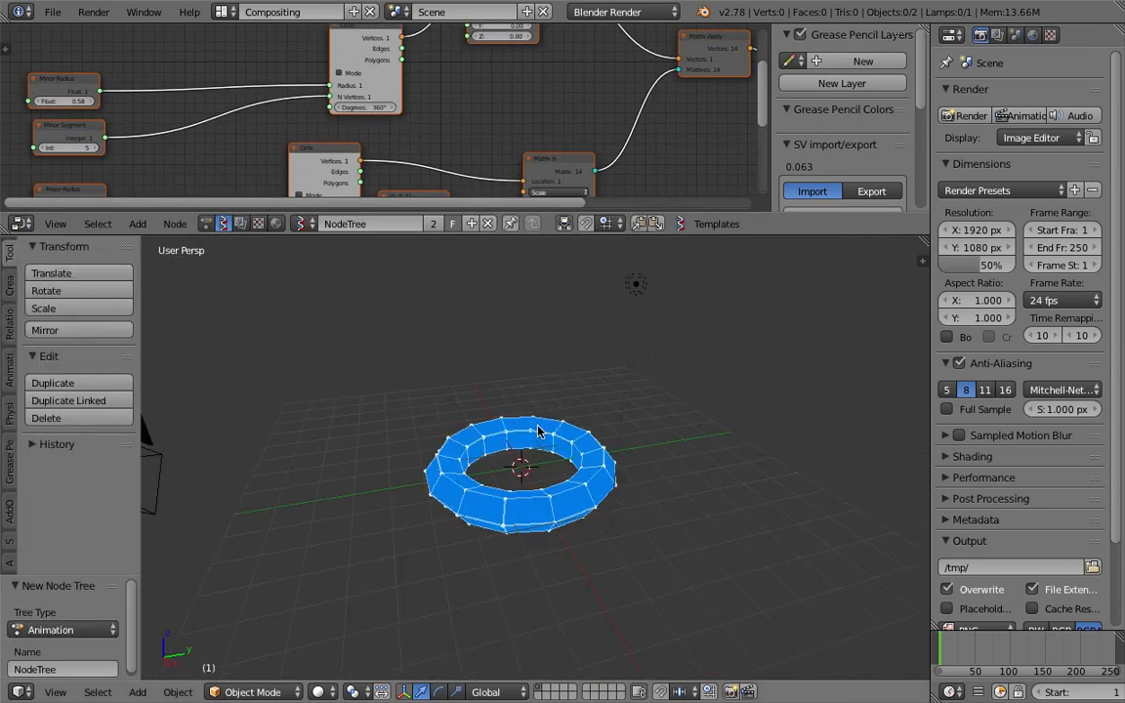
pyautogui.click(11, 543)
pyautogui.click(66, 249)
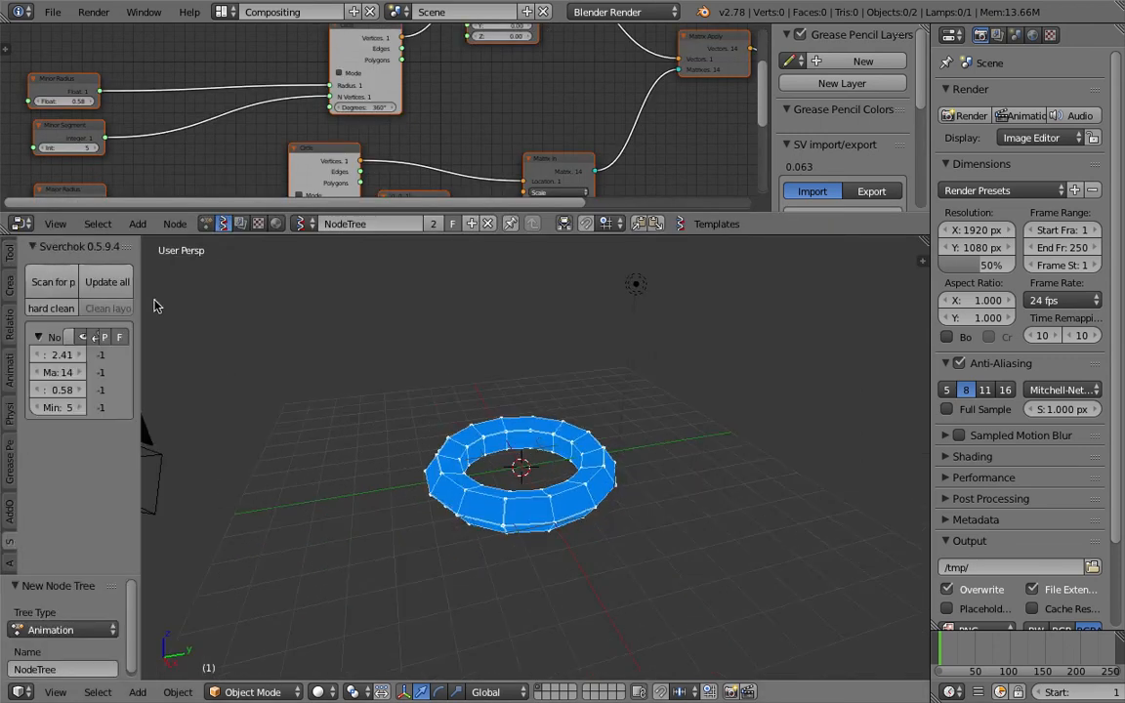
pyautogui.moveTo(140, 296); pyautogui.dragTo(279, 335)
# Step: Set Major Radius to 4.45, Major Segment to 4, Minor Radius to 0.97 and Minor Segment to 16, and delete the lamp
pyautogui.moveTo(117, 355); pyautogui.dragTo(166, 407)
pyautogui.rightClick(688, 314)
pyautogui.press('Delete')
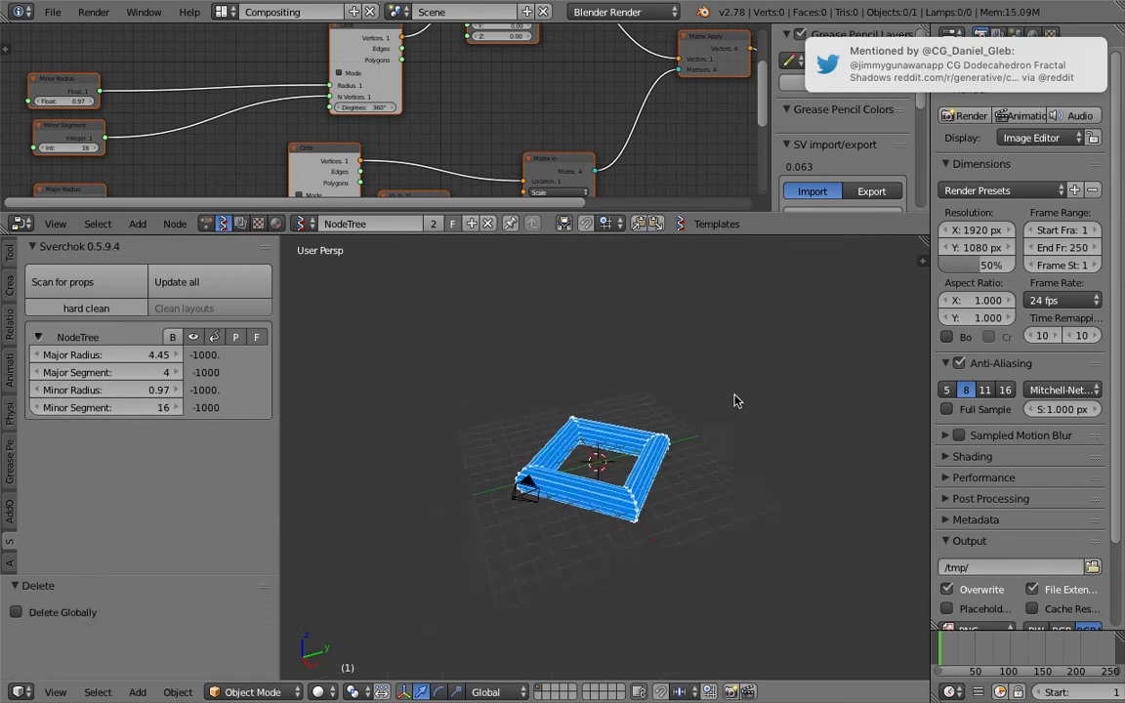
# Step: Add Blender's built-in torus mesh at the 3D cursor and enlarge the area showing its creation settings
pyautogui.hotkey('shift', 'a')
pyautogui.moveTo(692, 392)
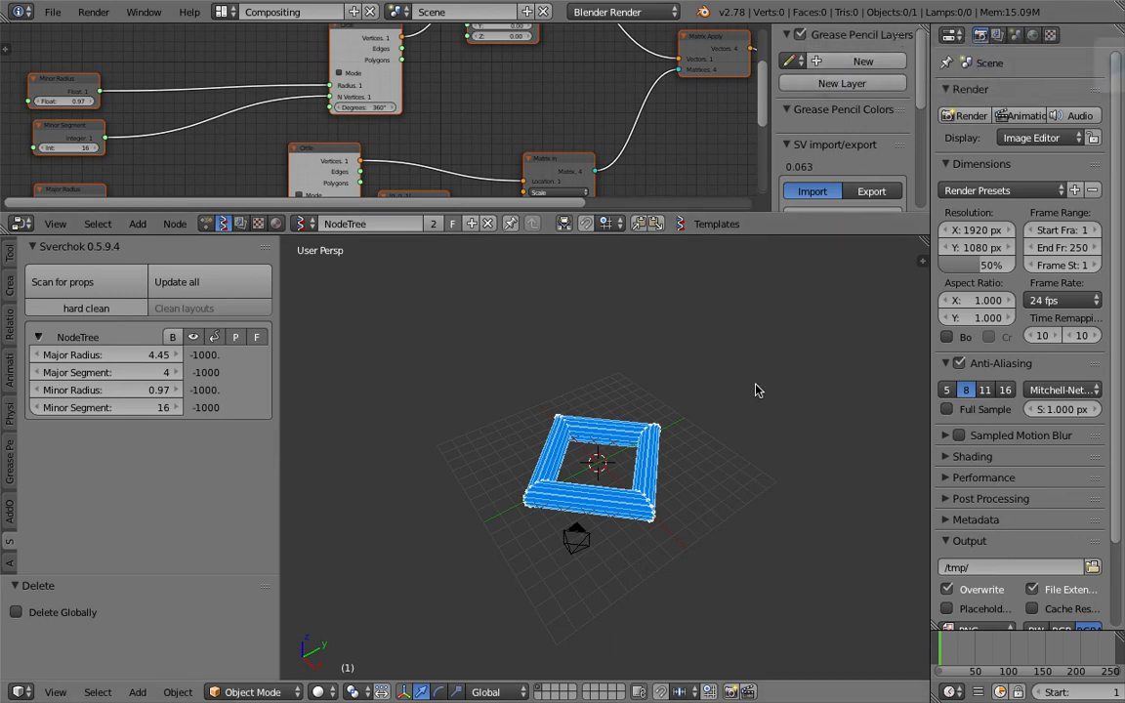
pyautogui.hotkey('shift', 'a')
pyautogui.moveTo(756, 383)
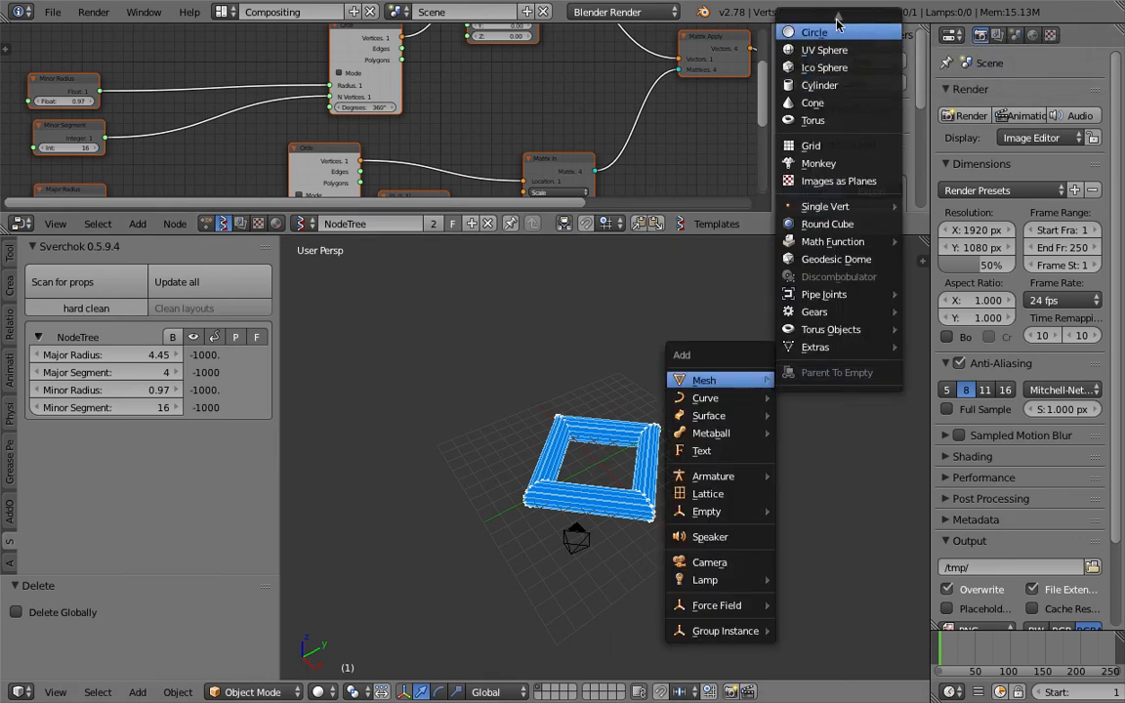
pyautogui.click(841, 119)
pyautogui.moveTo(743, 434); pyautogui.dragTo(231, 609, button='middle')
pyautogui.moveTo(212, 577); pyautogui.dragTo(216, 450)
pyautogui.moveTo(360, 454); pyautogui.dragTo(319, 534, button='middle')
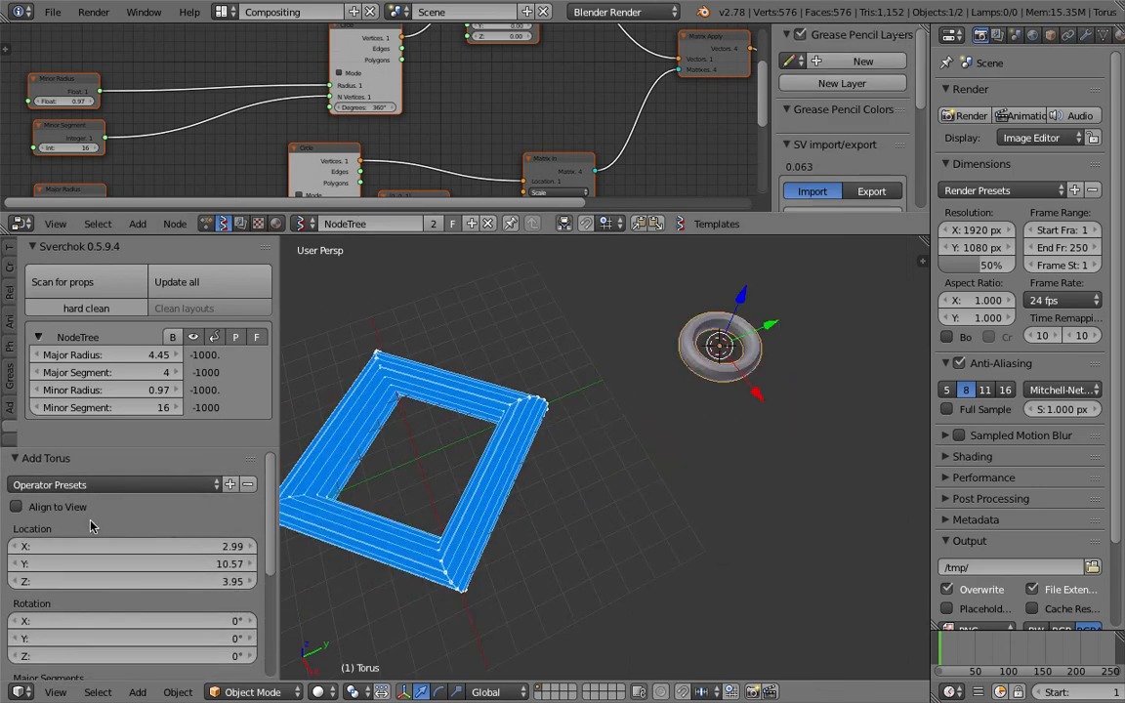
# Step: Set the mesh torus's Major Segments to 20, Minor Segments to 13, Major Radius to 2.77 and Minor Radius to 1.00
pyautogui.scroll(-5, 90, 526)
pyautogui.moveTo(512, 522); pyautogui.dragTo(295, 536, button='middle')
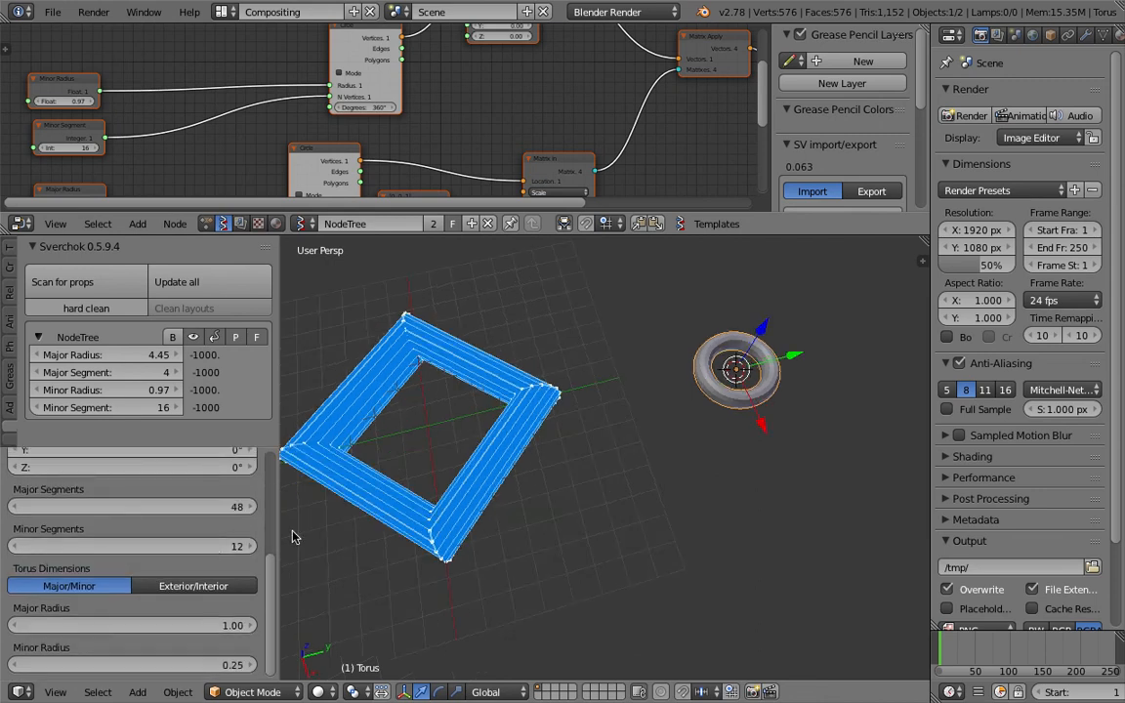
pyautogui.scroll(1, 212, 509)
pyautogui.moveTo(223, 542); pyautogui.dragTo(180, 542)
pyautogui.moveTo(230, 581)
pyautogui.mouseDown()
pyautogui.moveTo(219, 581)
pyautogui.moveTo(234, 581)
pyautogui.mouseUp()
pyautogui.scroll(-1, 231, 588)
pyautogui.moveTo(213, 622); pyautogui.dragTo(283, 622)
pyautogui.moveTo(206, 664); pyautogui.dragTo(234, 664)
pyautogui.moveTo(529, 445); pyautogui.dragTo(515, 444, button='middle')
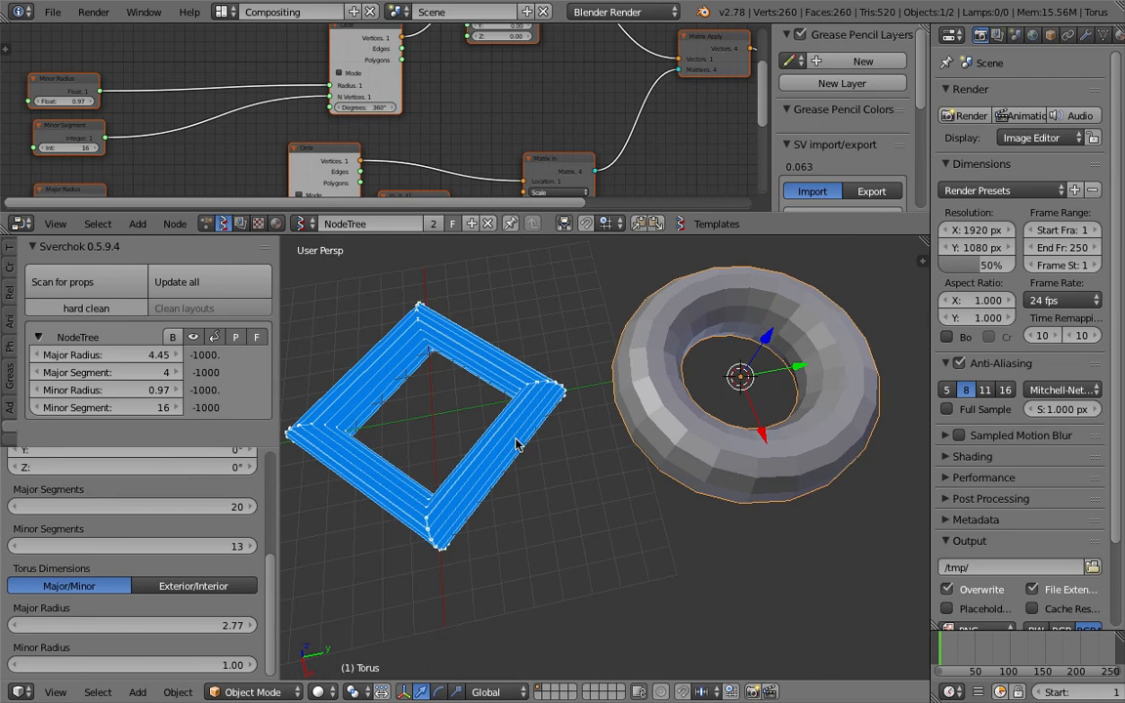
# Step: Nudge the mesh torus and set the Sverchok torus's Major Radius to 4.48, Major Segment to 11 and Minor Radius to 0.76
pyautogui.press('a')
pyautogui.moveTo(711, 376)
pyautogui.mouseDown(button='right')
pyautogui.moveTo(727, 375)
pyautogui.moveTo(717, 390)
pyautogui.mouseUp(button='right')
pyautogui.moveTo(663, 389); pyautogui.dragTo(525, 369, button='middle')
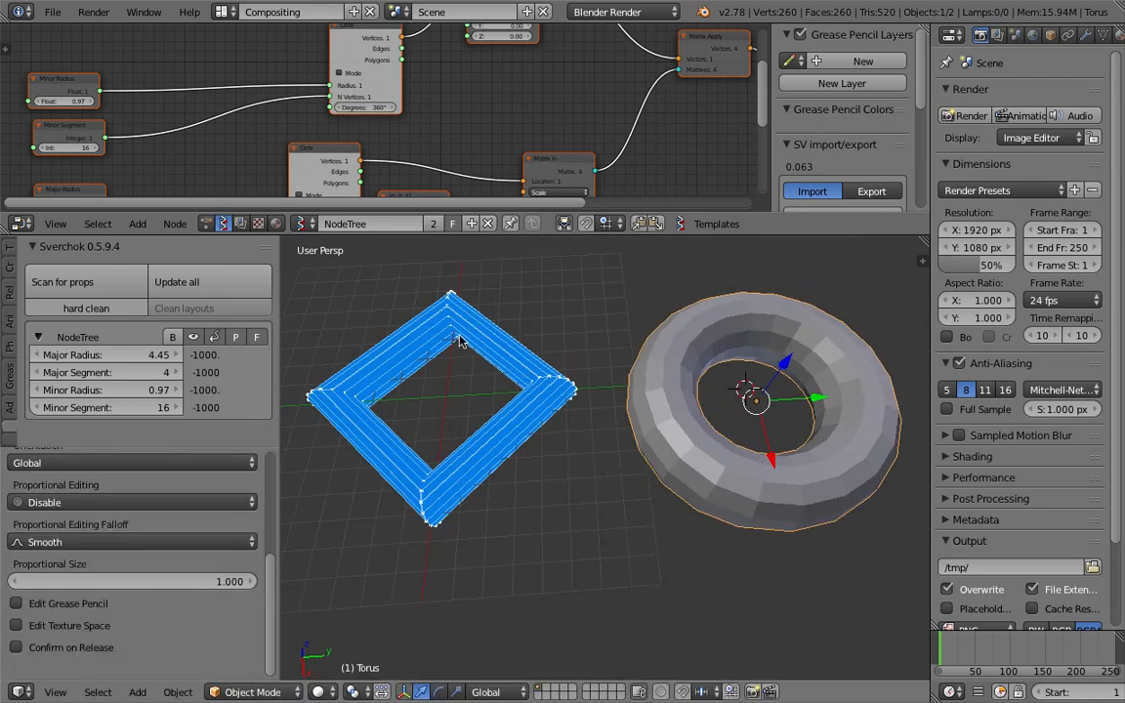
pyautogui.moveTo(147, 357); pyautogui.dragTo(135, 389)
pyautogui.moveTo(402, 349); pyautogui.dragTo(661, 260, button='middle')
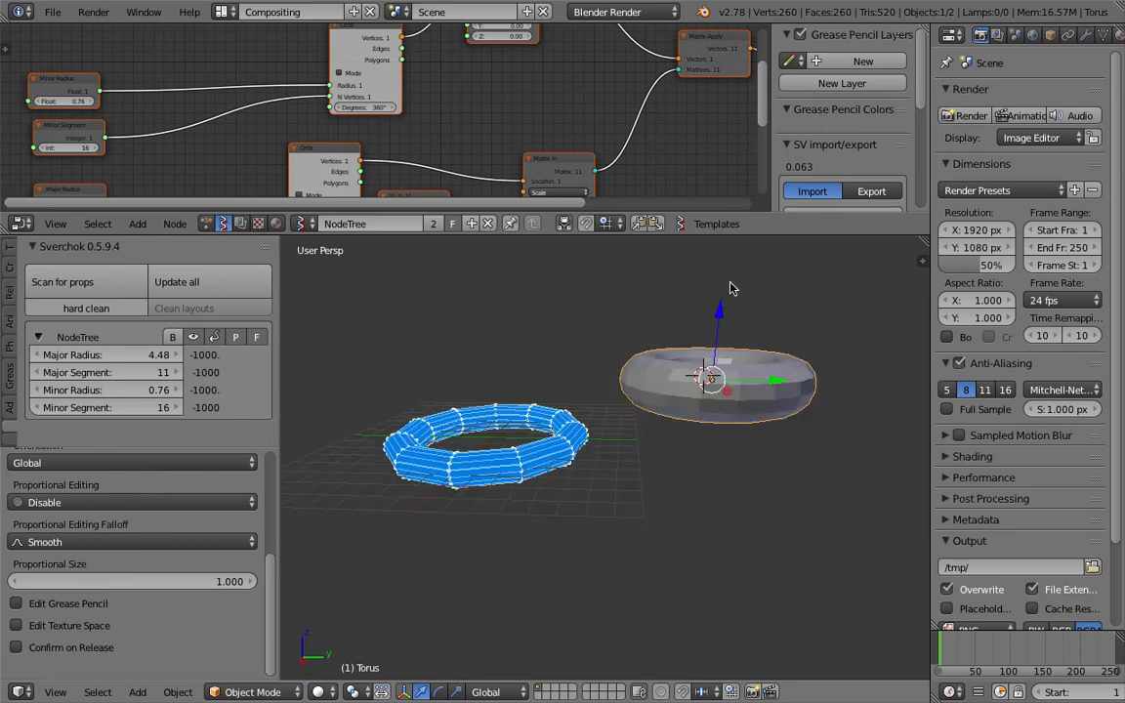
# Step: Move the mesh torus downward away from the 3D cursor and add a second torus at the cursor
pyautogui.press('g')
pyautogui.click(750, 397)
pyautogui.moveTo(750, 397); pyautogui.dragTo(773, 329, button='middle')
pyautogui.hotkey('shift', 'a')
pyautogui.moveTo(781, 320)
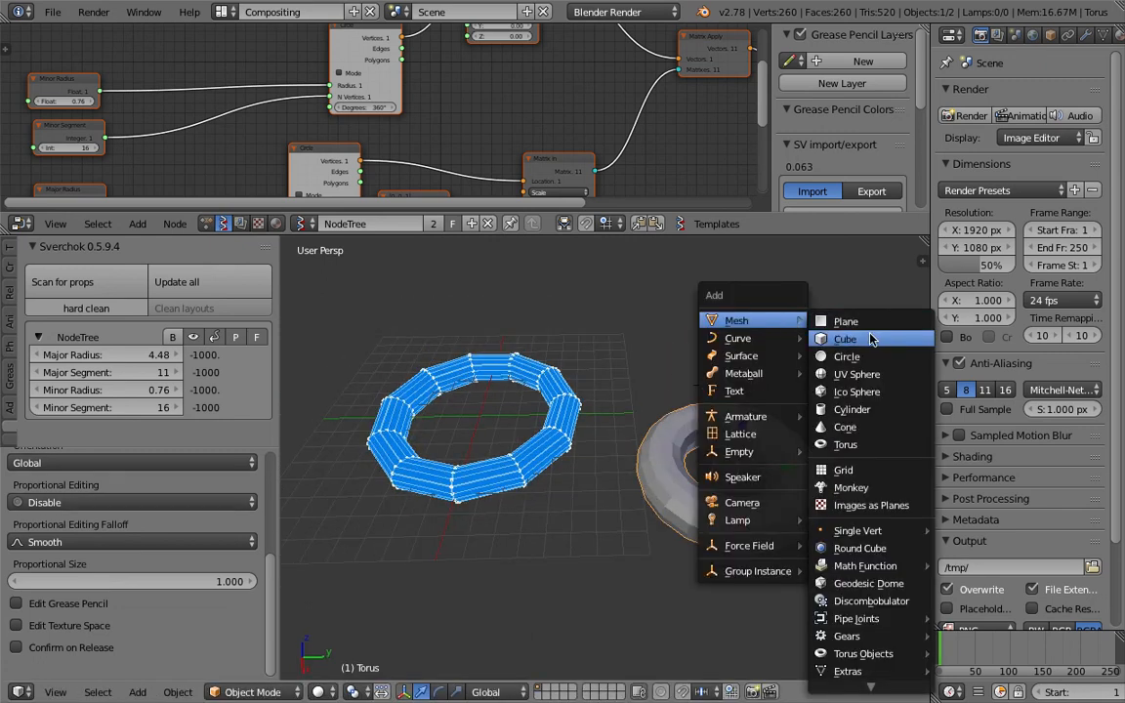
pyautogui.click(845, 444)
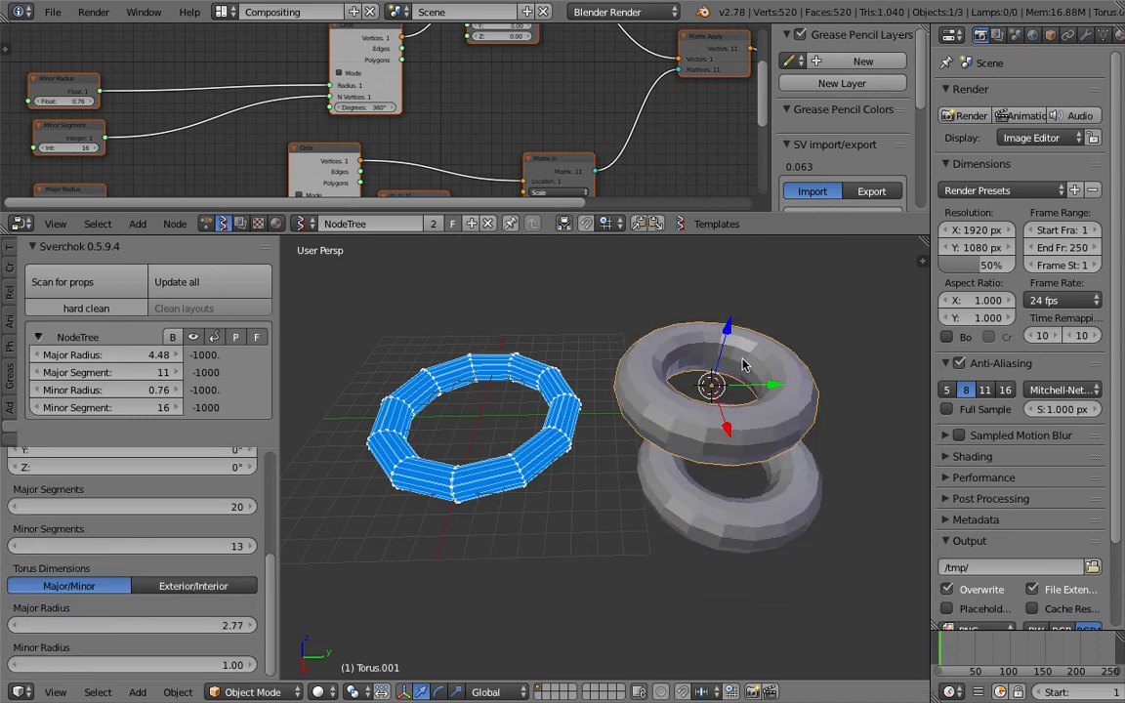
# Step: Reveal the Python command log and select the latest primitive_torus_add entry
pyautogui.moveTo(630, 24); pyautogui.dragTo(133, 141)
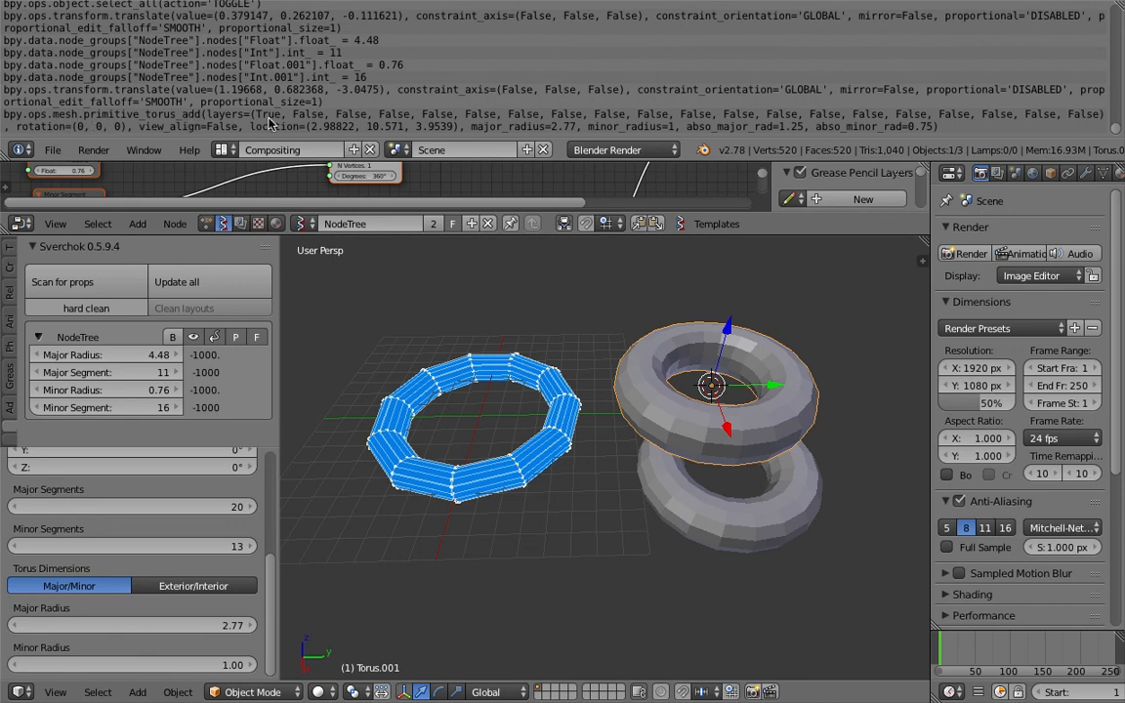
pyautogui.click(445, 125)
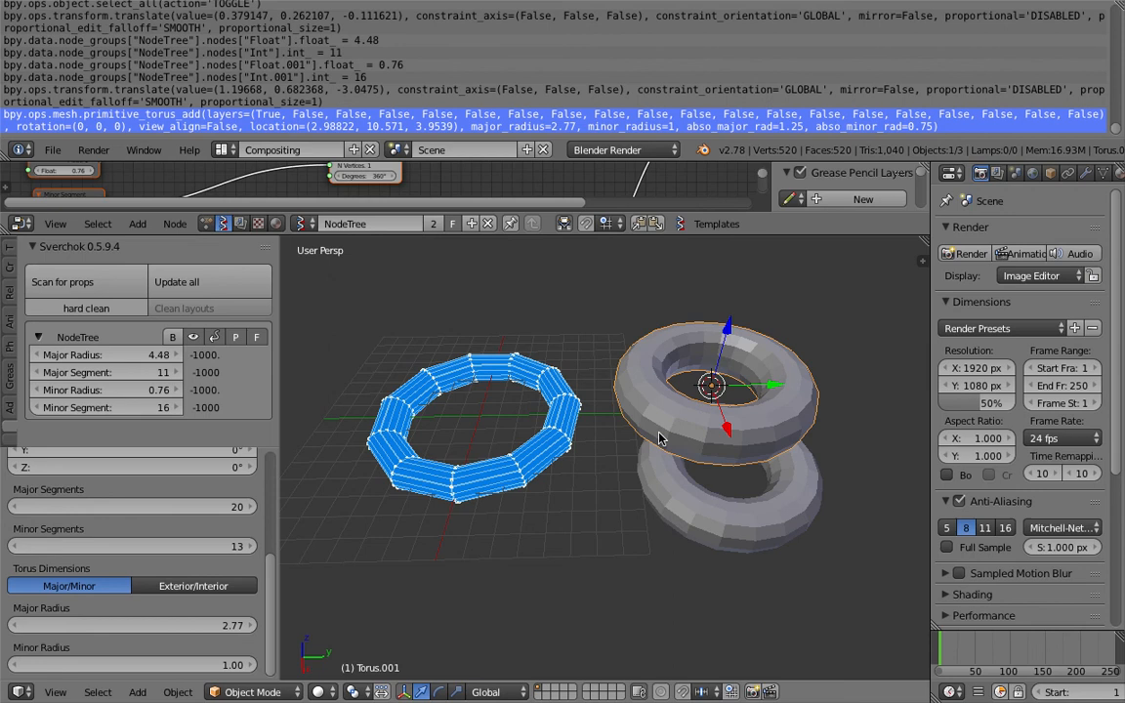
# Step: Toggle Align to View repeatedly for the second torus from several viewing angles, finishing with it enabled
pyautogui.scroll(5, 151, 537)
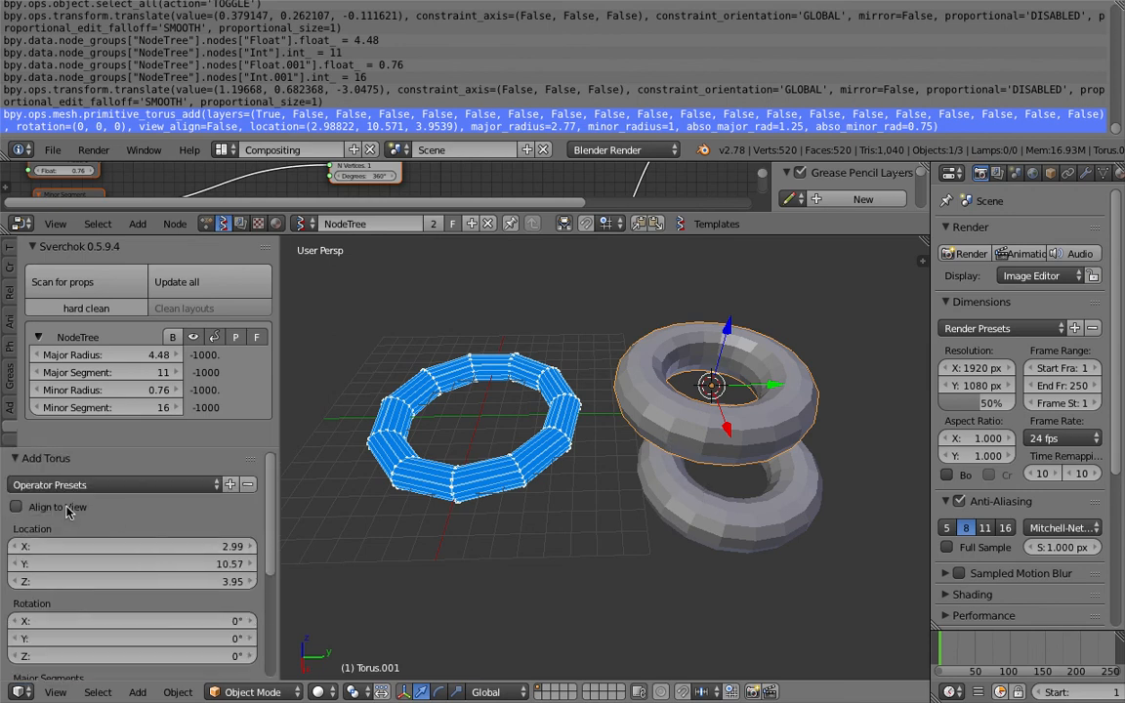
pyautogui.click(16, 507)
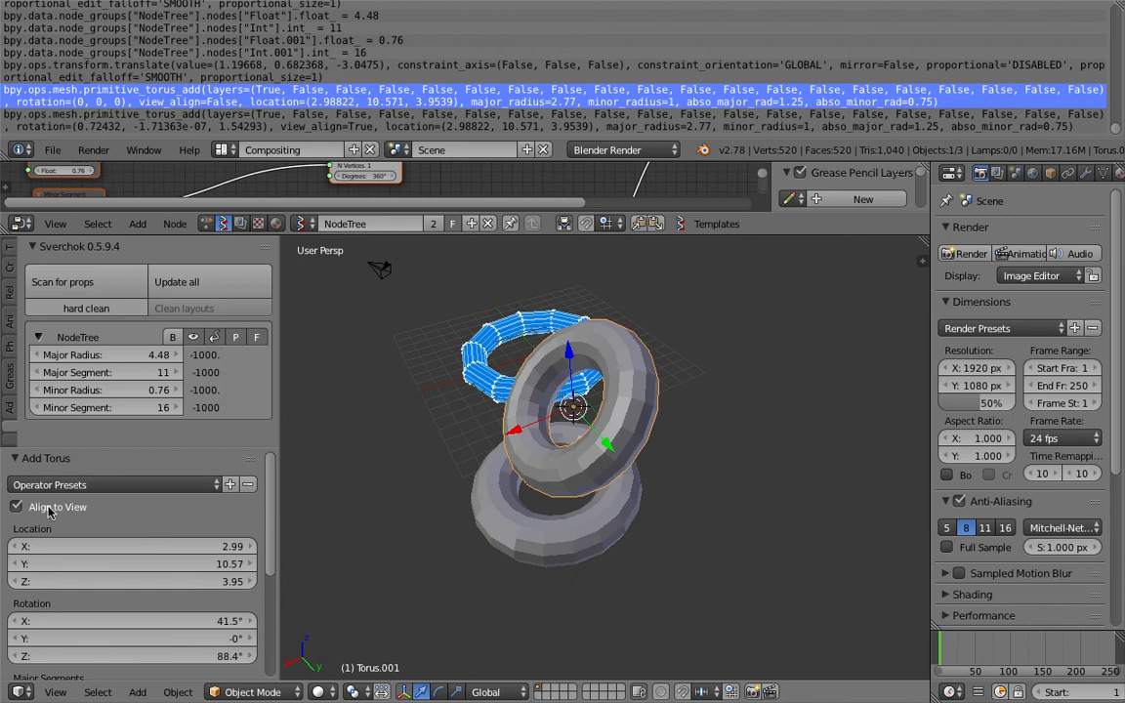
pyautogui.click(48, 511)
pyautogui.click(49, 511)
pyautogui.click(50, 511)
pyautogui.click(50, 512)
pyautogui.moveTo(571, 529); pyautogui.dragTo(779, 460, button='middle')
pyautogui.click(65, 510)
pyautogui.click(65, 511)
pyautogui.click(65, 510)
pyautogui.click(65, 511)
pyautogui.click(64, 512)
pyautogui.click(64, 511)
pyautogui.moveTo(617, 403); pyautogui.dragTo(428, 487, button='middle')
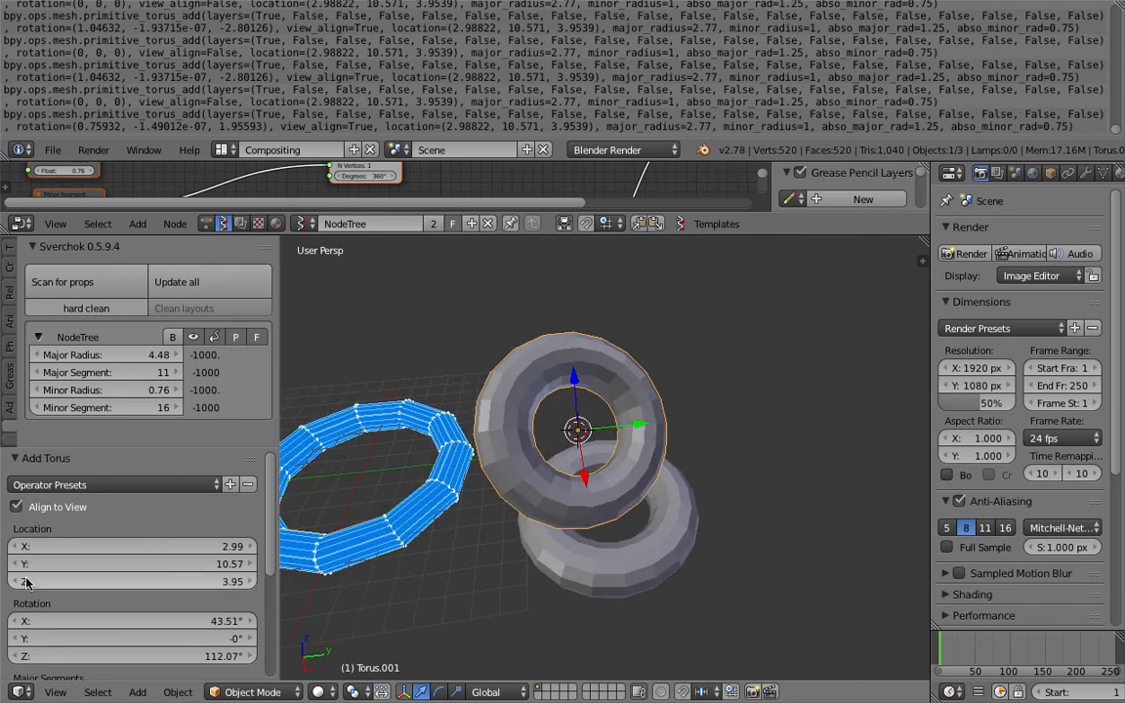
pyautogui.click(67, 511)
pyautogui.click(66, 510)
pyautogui.click(67, 510)
pyautogui.click(68, 510)
pyautogui.moveTo(566, 487); pyautogui.dragTo(616, 449, button='middle')
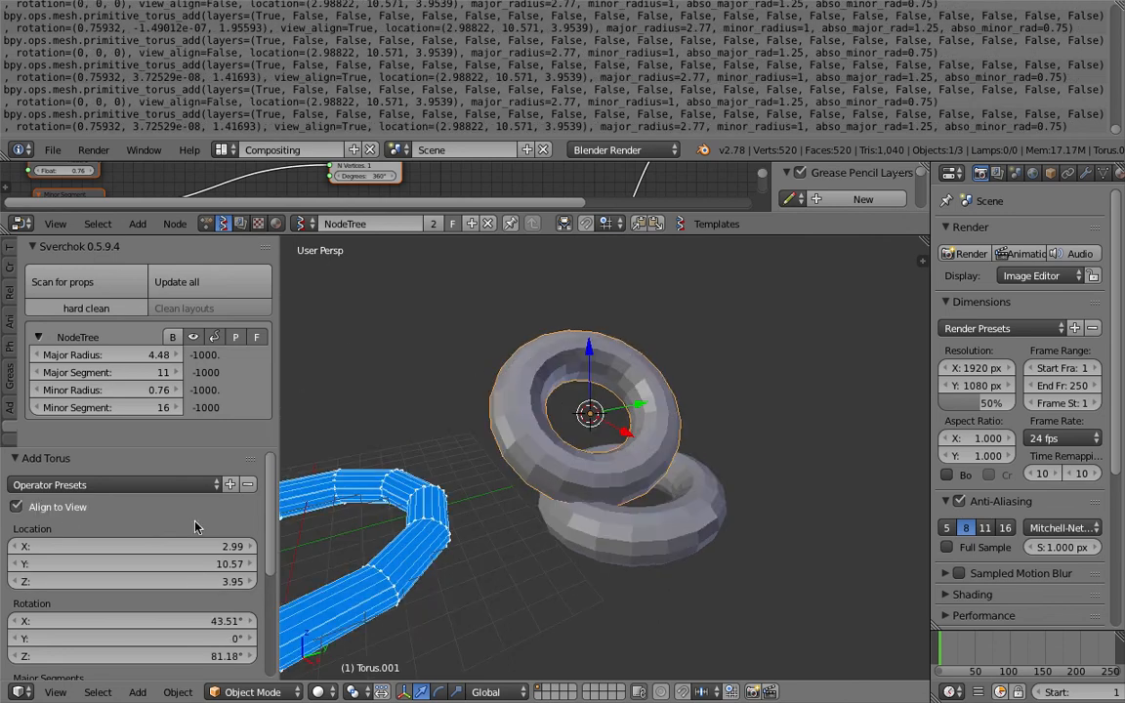
pyautogui.click(83, 512)
pyautogui.click(83, 511)
pyautogui.moveTo(532, 469); pyautogui.dragTo(590, 412, button='middle')
# Step: Delete both built-in torus meshes, keeping only the Sverchok torus preview
pyautogui.press('x')
pyautogui.click(669, 402)
pyautogui.rightClick(752, 441)
pyautogui.press('x')
pyautogui.click(753, 442)
pyautogui.scroll(-3, 673, 424)
pyautogui.scroll(2, 624, 484)
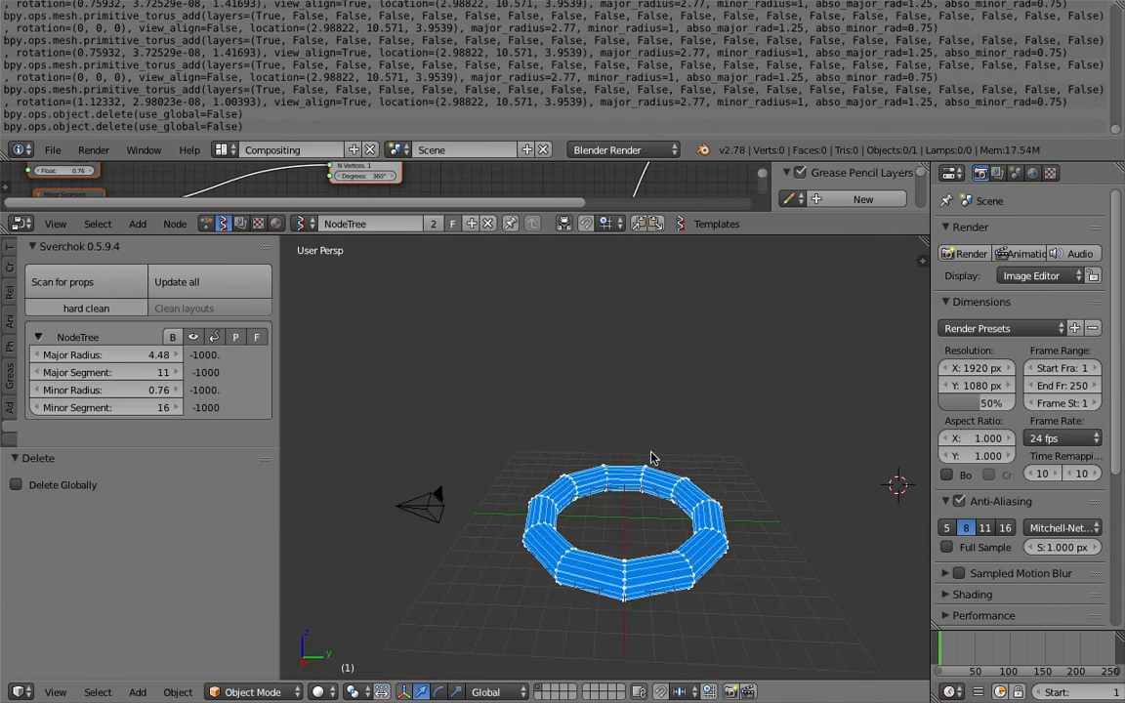
pyautogui.scroll(2, 654, 390)
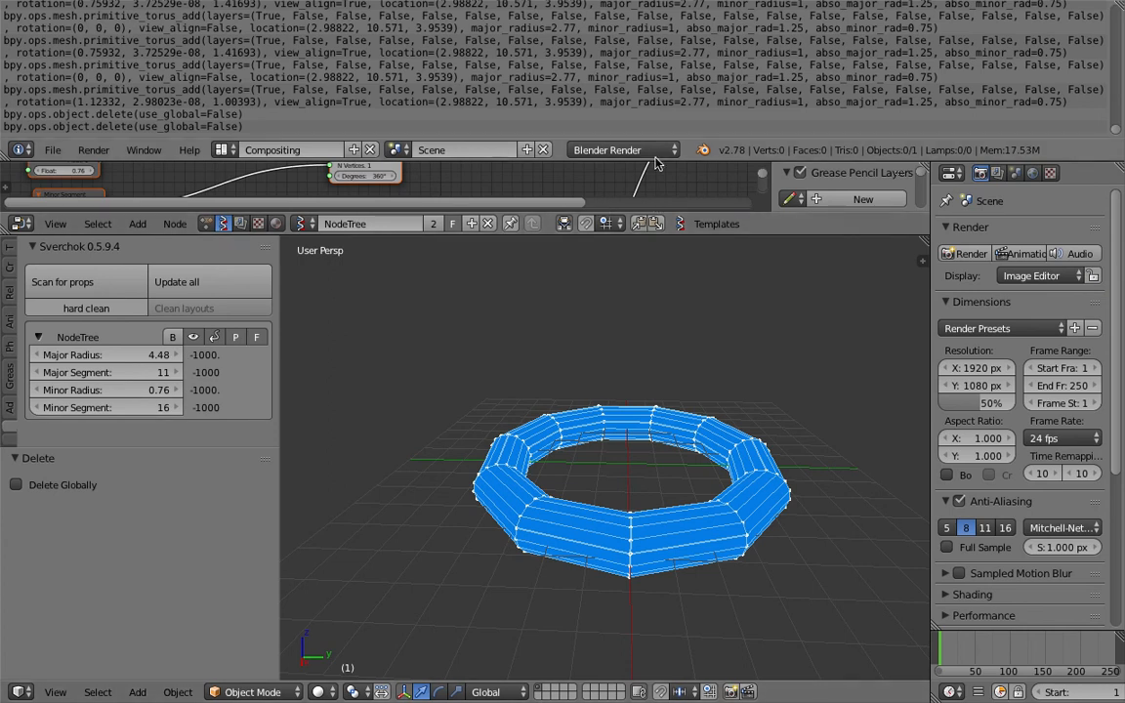
# Step: Collapse the Python command log and bake the torus from the Viewer Draw node into a mesh
pyautogui.moveTo(658, 160); pyautogui.dragTo(656, 20)
pyautogui.scroll(-2, 695, 101)
pyautogui.moveTo(718, 109); pyautogui.dragTo(439, 145, button='middle')
pyautogui.click(538, 113)
# Step: Move the baked torus about 11.8 units along Y so it sits beside the live preview
pyautogui.keyDown('shift'); pyautogui.moveTo(674, 430); pyautogui.dragTo(561, 439, button='middle'); pyautogui.keyUp('shift')
pyautogui.moveTo(564, 438); pyautogui.dragTo(902, 439, button='right')
pyautogui.moveTo(748, 349)
pyautogui.keyDown('shift'); pyautogui.mouseDown(button='middle')
pyautogui.moveTo(730, 349)
pyautogui.moveTo(670, 423)
pyautogui.mouseUp(button='middle'); pyautogui.keyUp('shift')
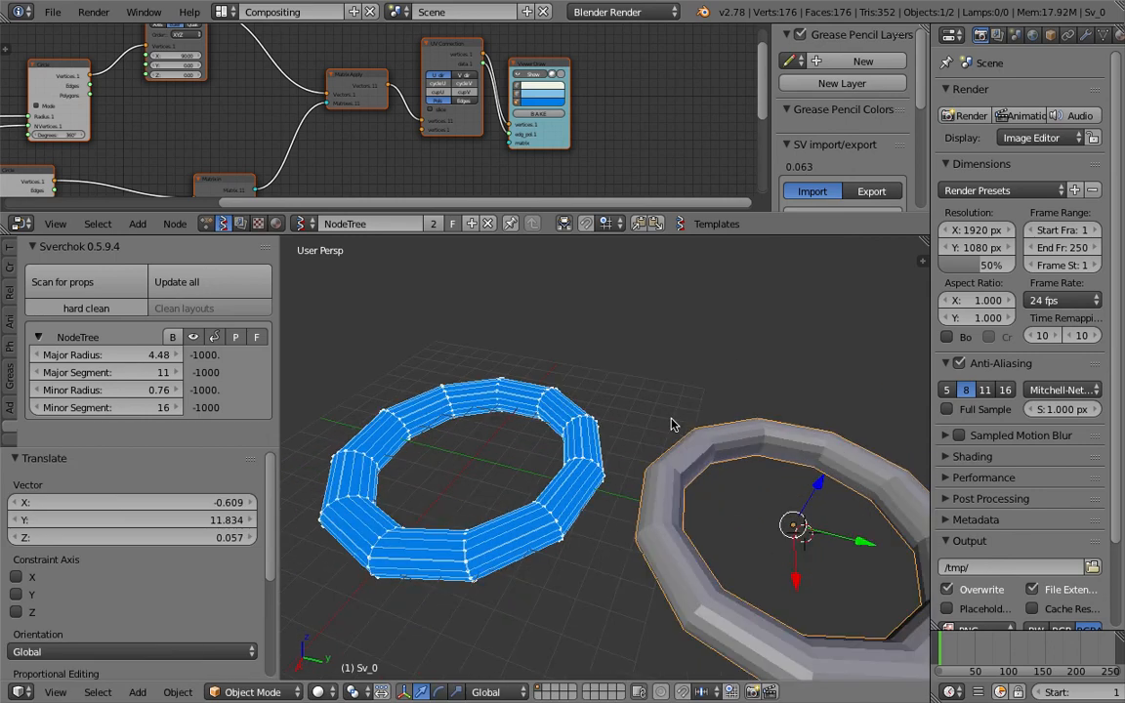